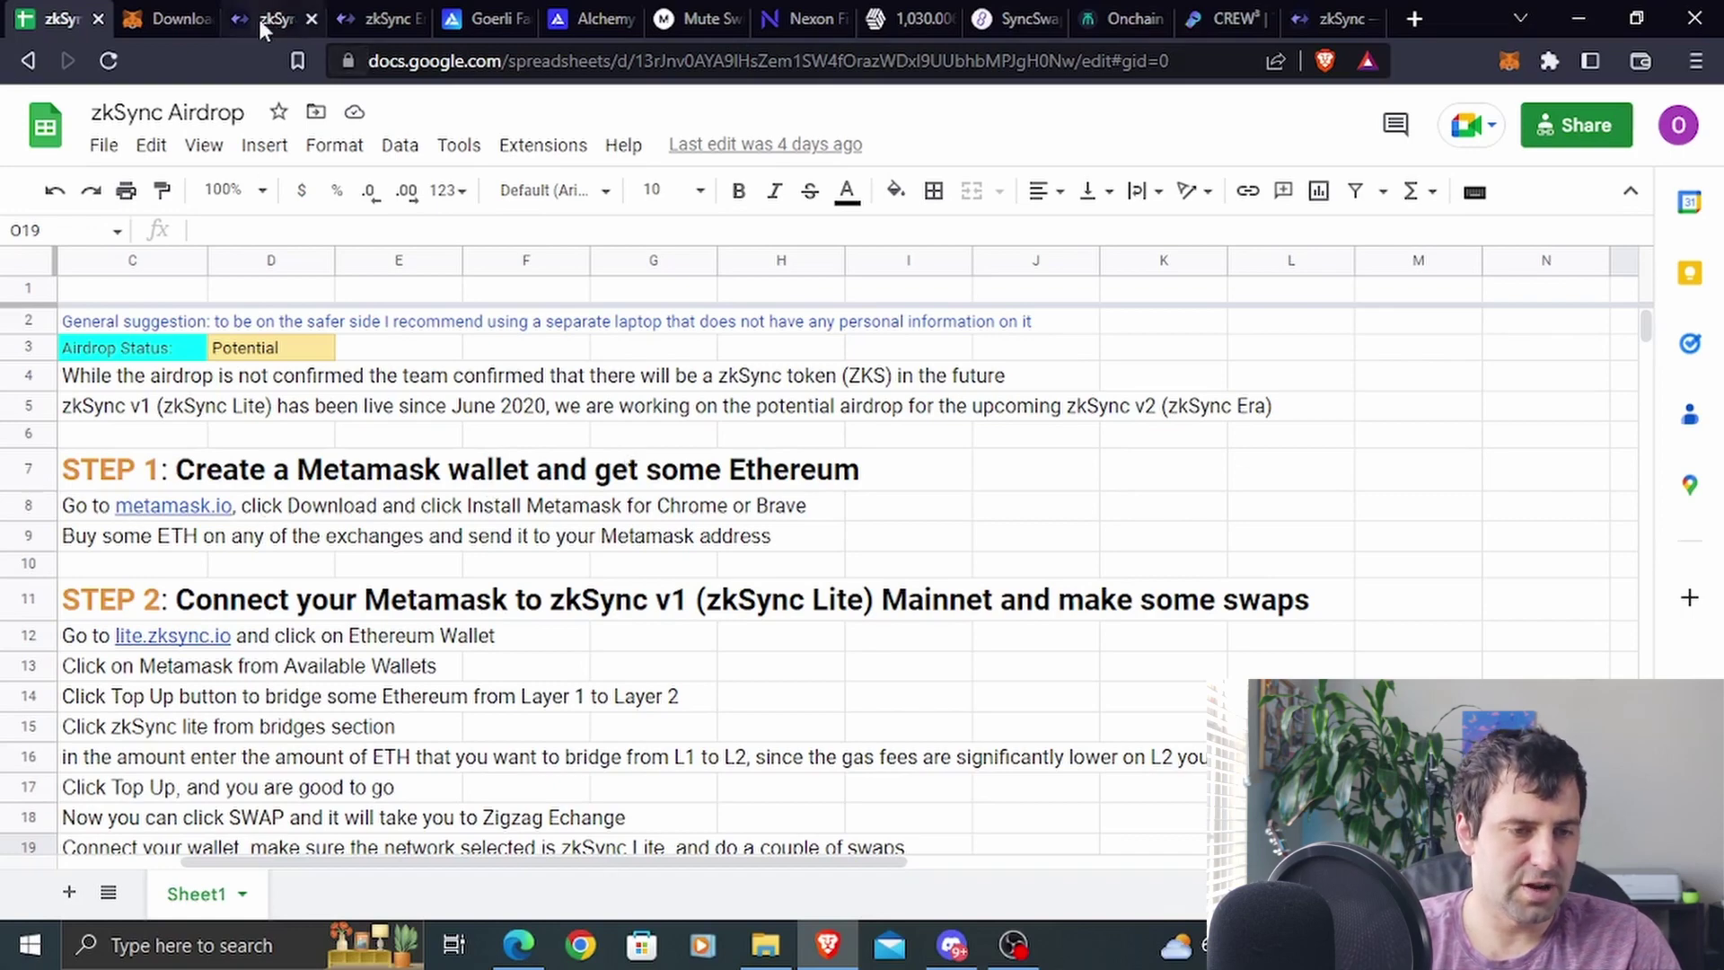
Review the MetaMask download page down to the browser extension install option
click(158, 19)
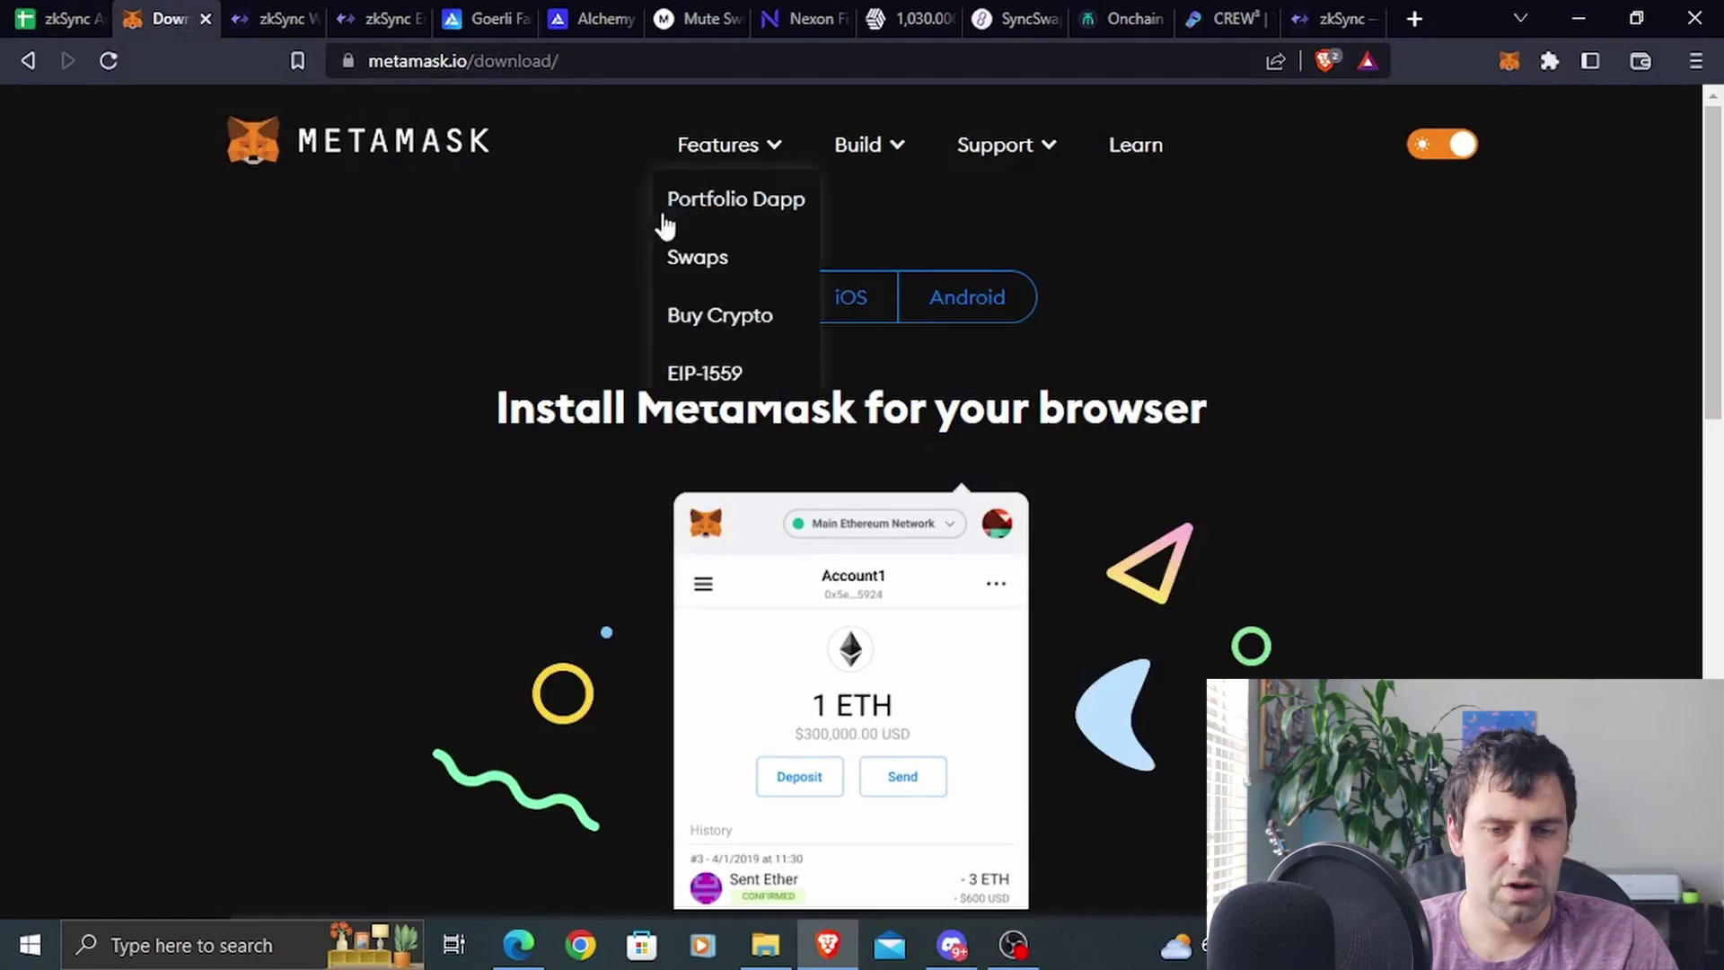
scroll(631, 372, down, 1)
scroll(633, 381, down, 1)
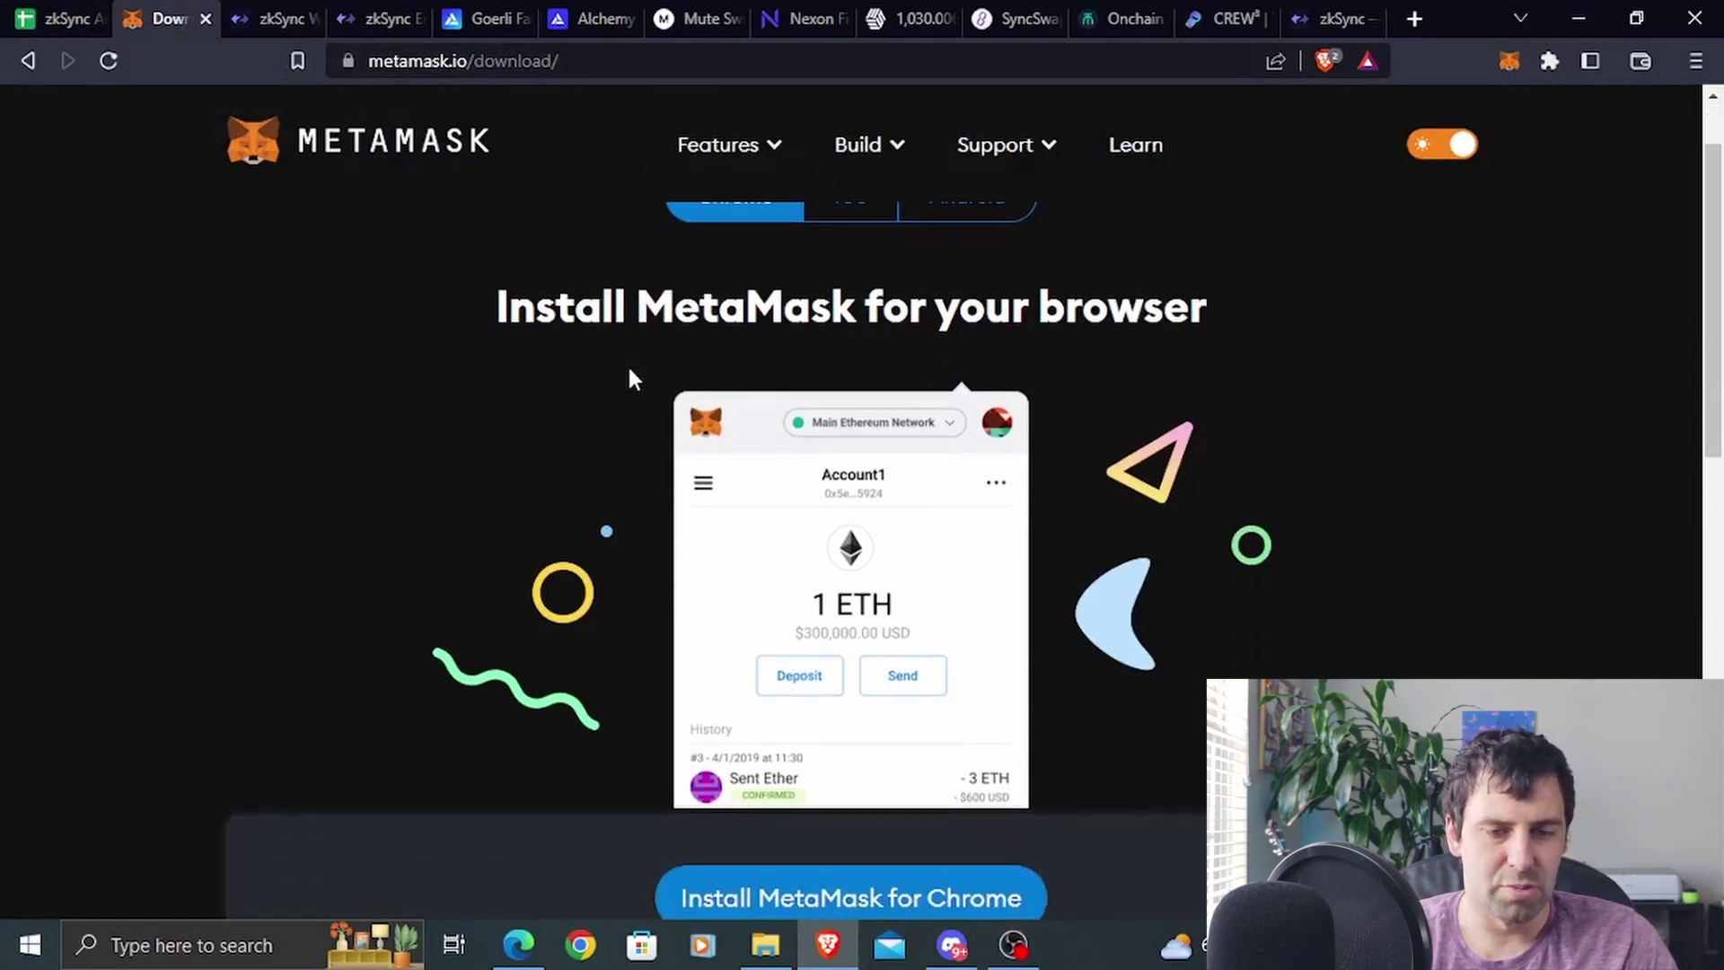
scroll(628, 377, down, 1)
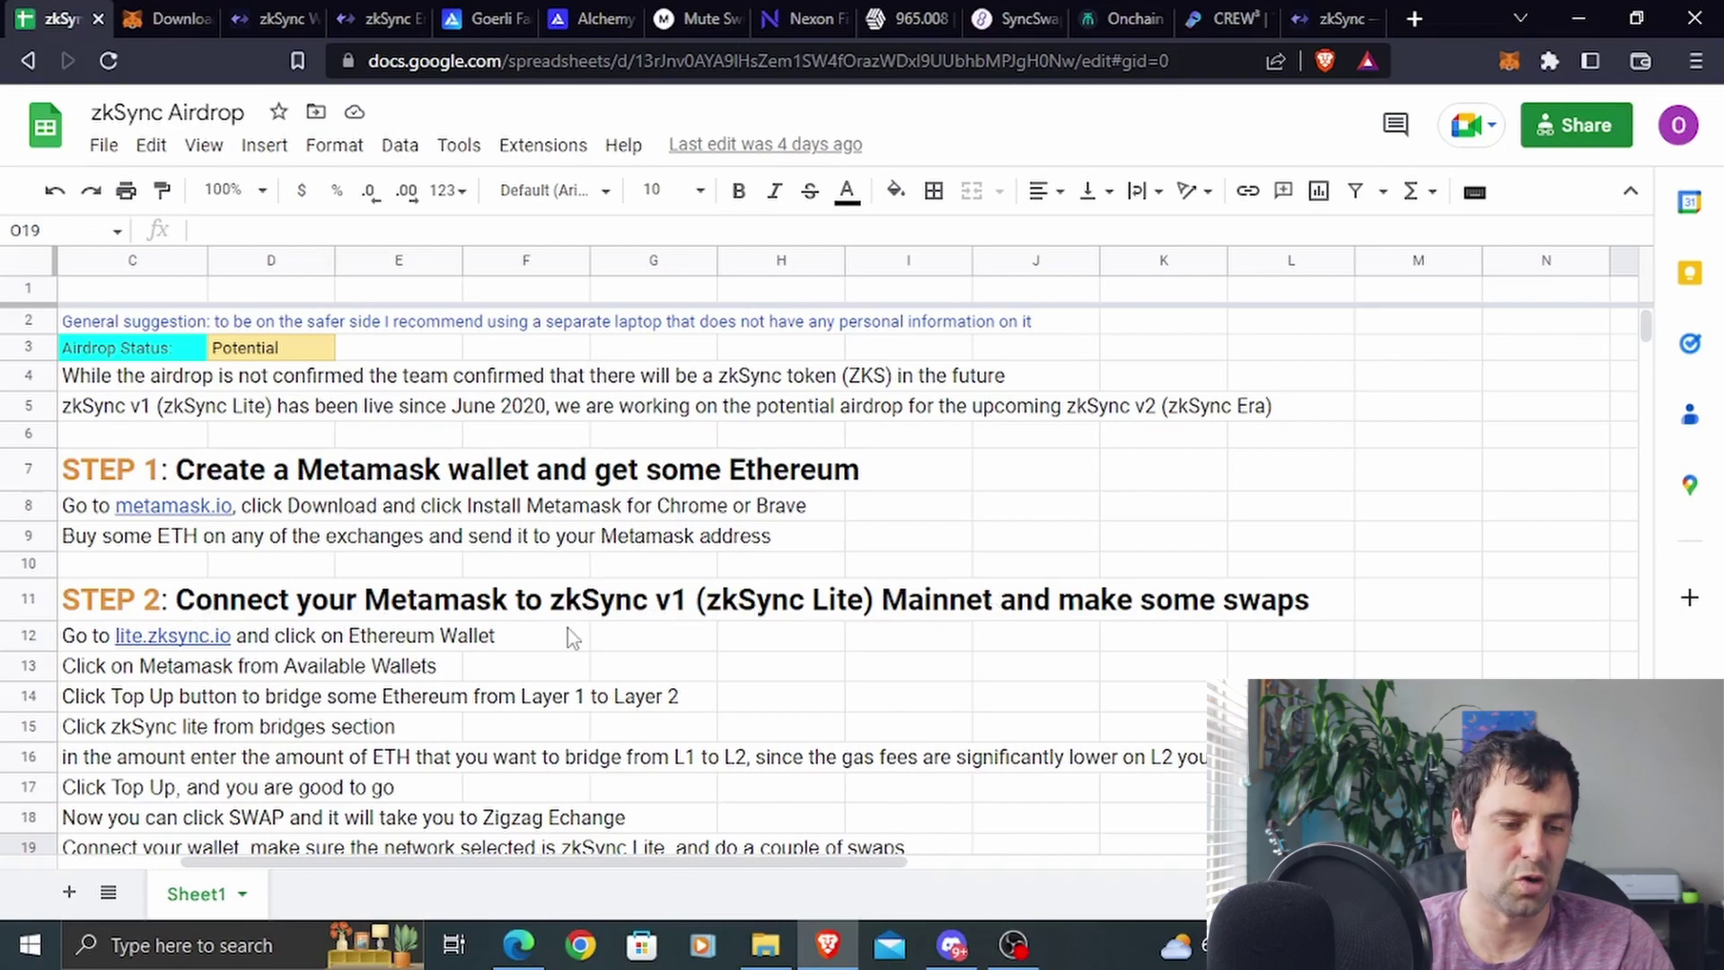
Connect MetaMask's Account 1 to zkSync Lite as an Ethereum wallet and approve the site's access
click(278, 19)
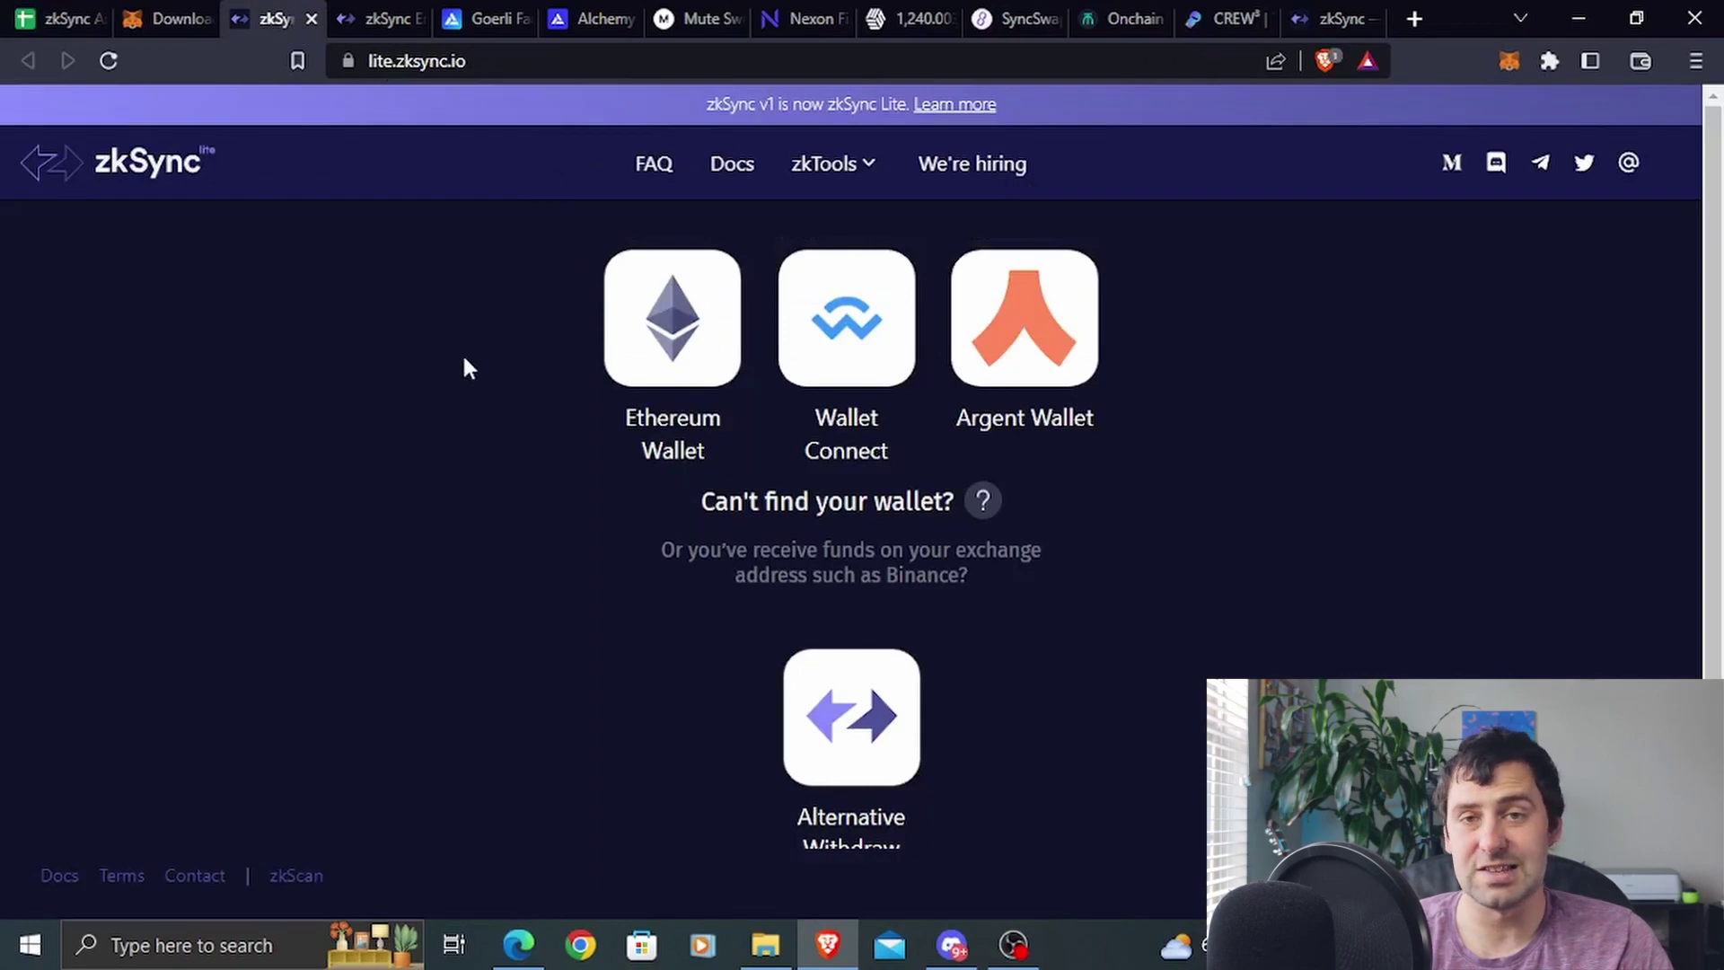
click(697, 333)
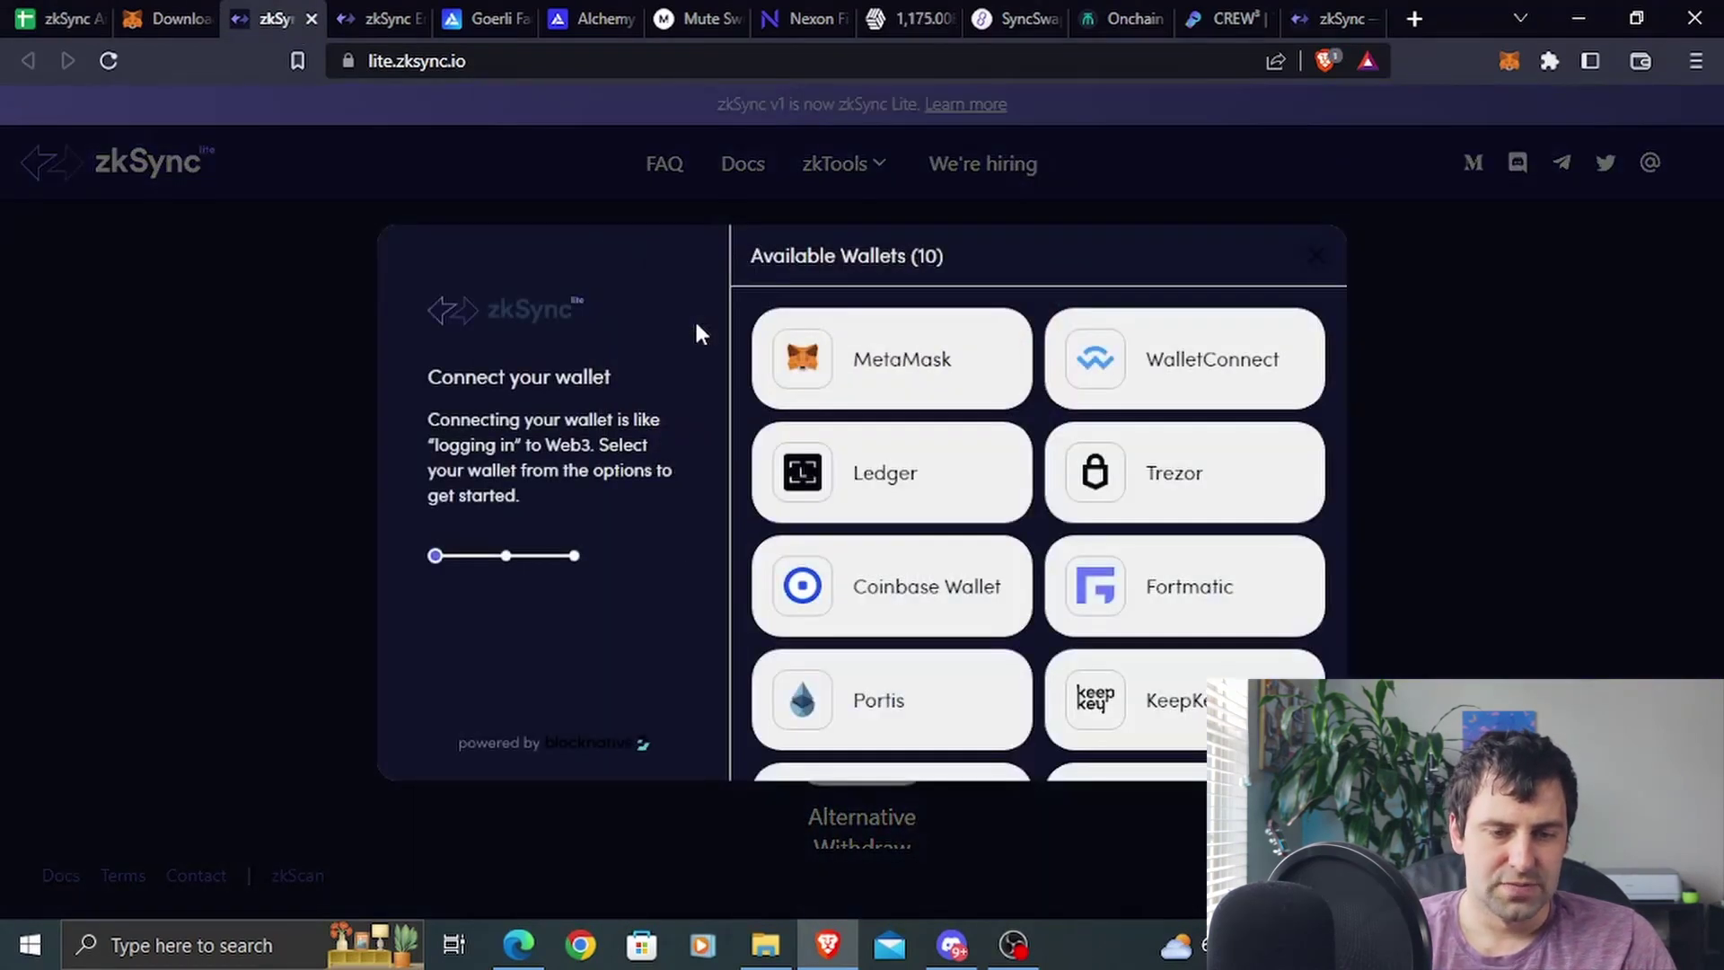
click(908, 370)
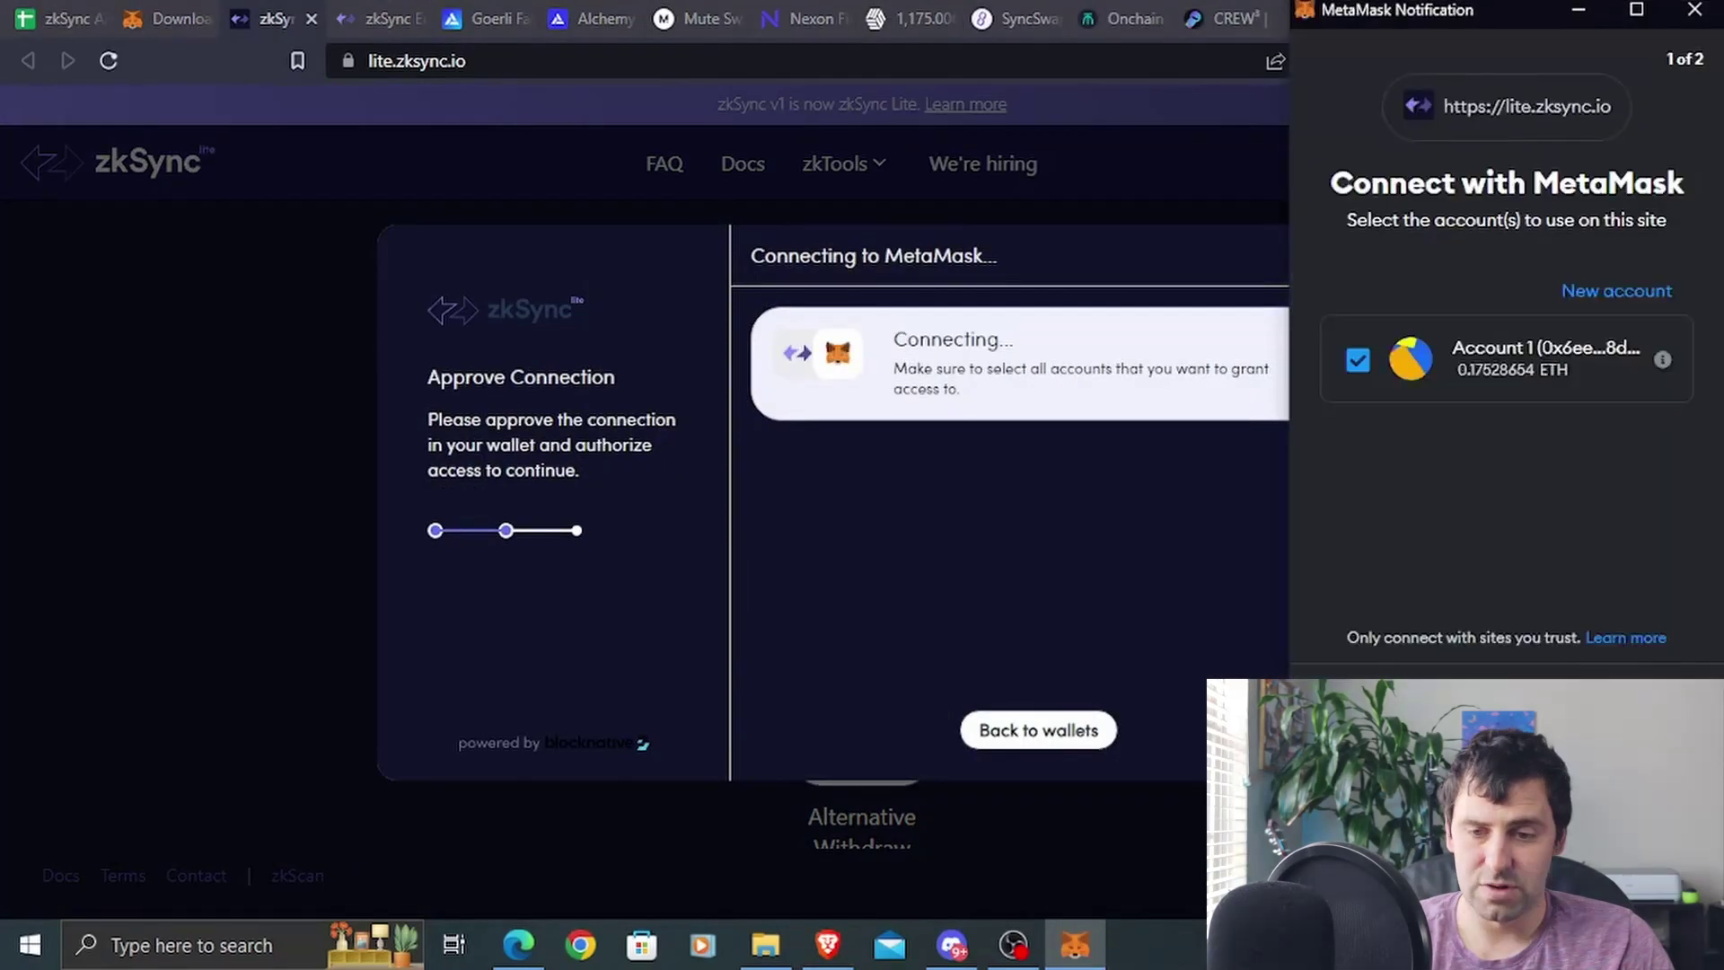
key(Return)
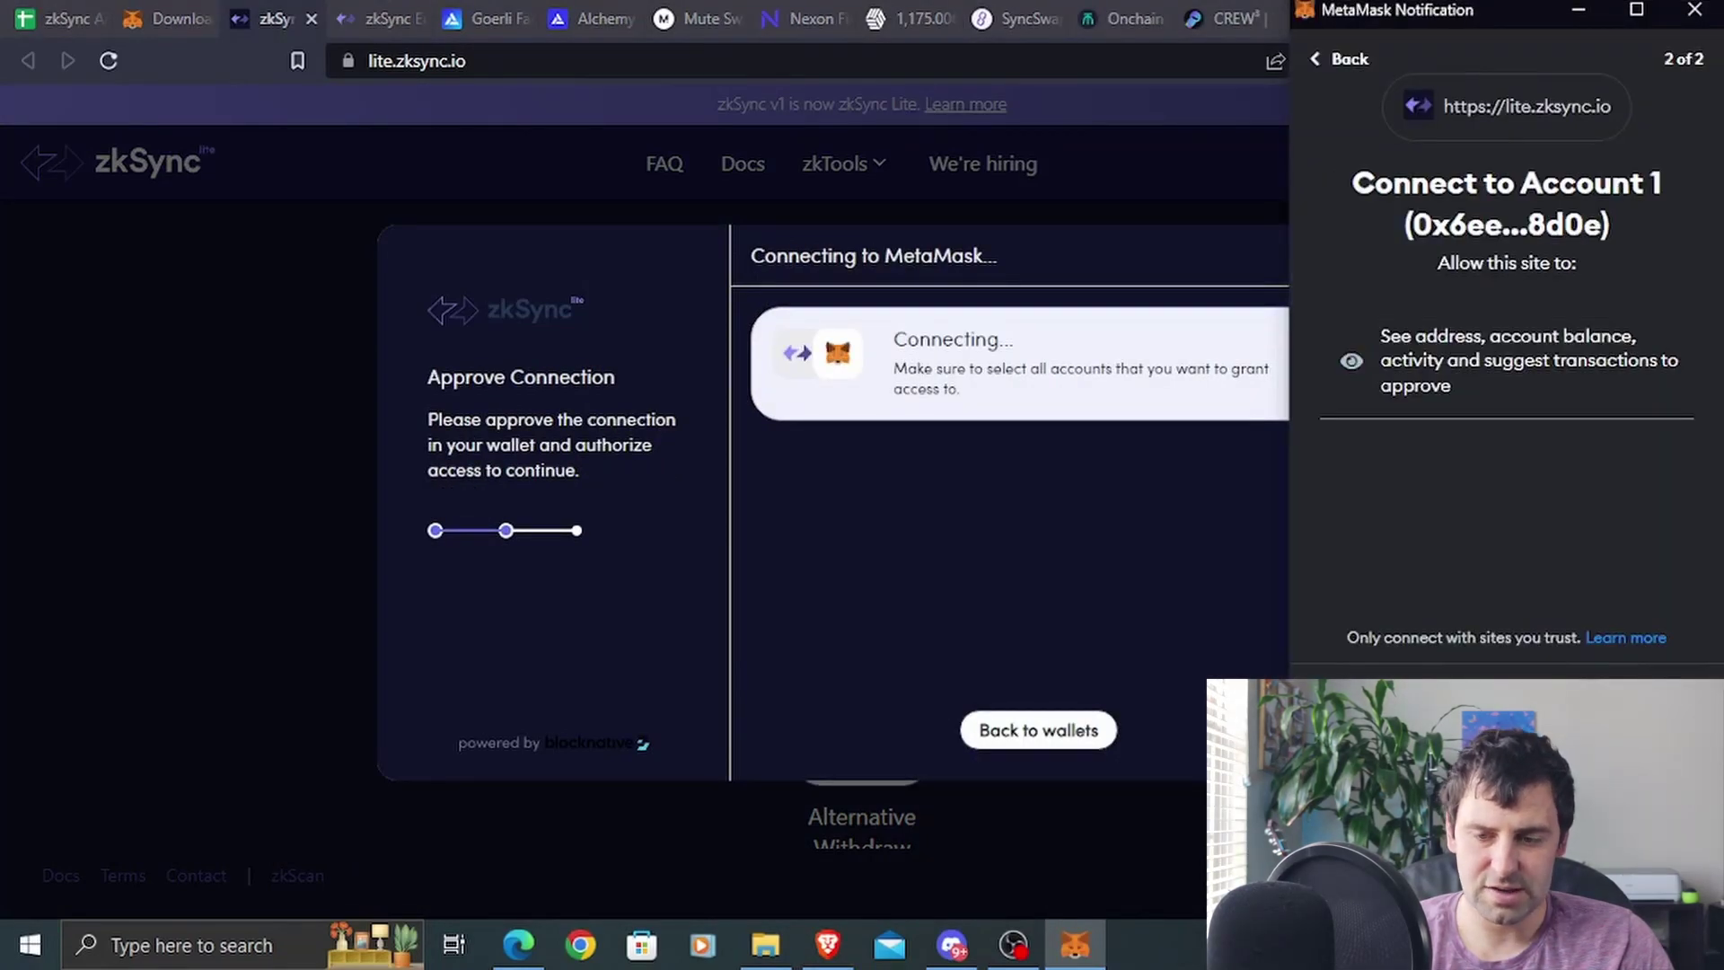
key(Return)
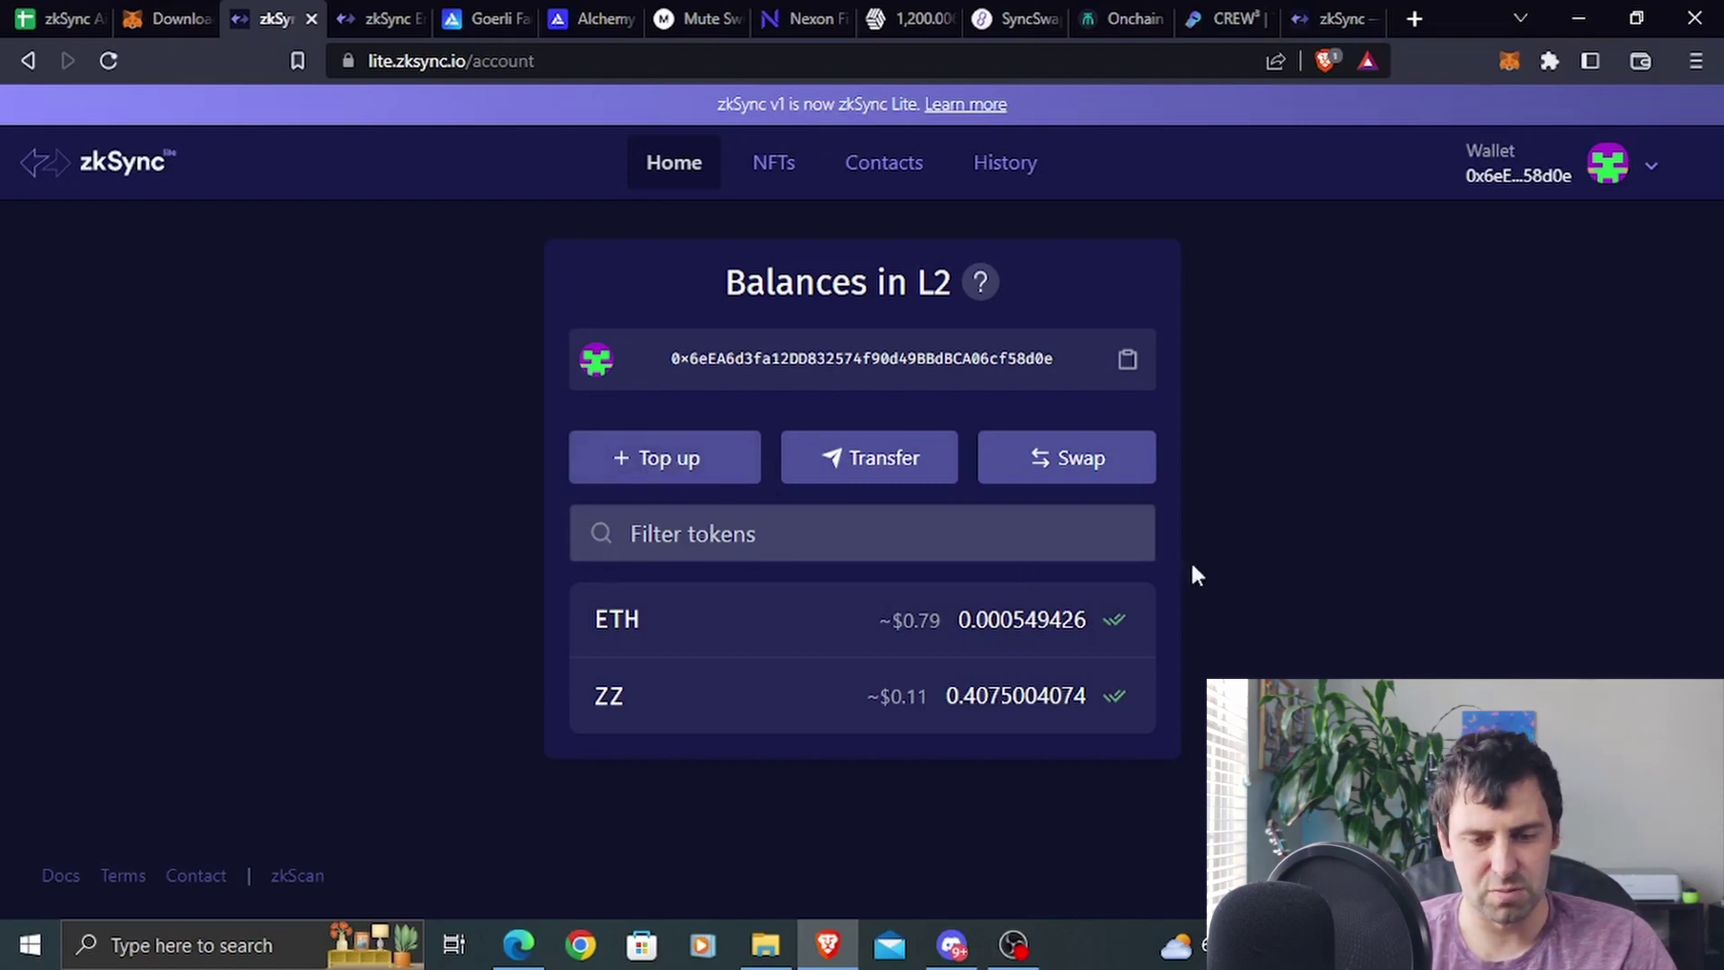
Look at the zkSync Lite bridge form for topping up from the Ethereum wallet, and return to the L2 balances
click(637, 459)
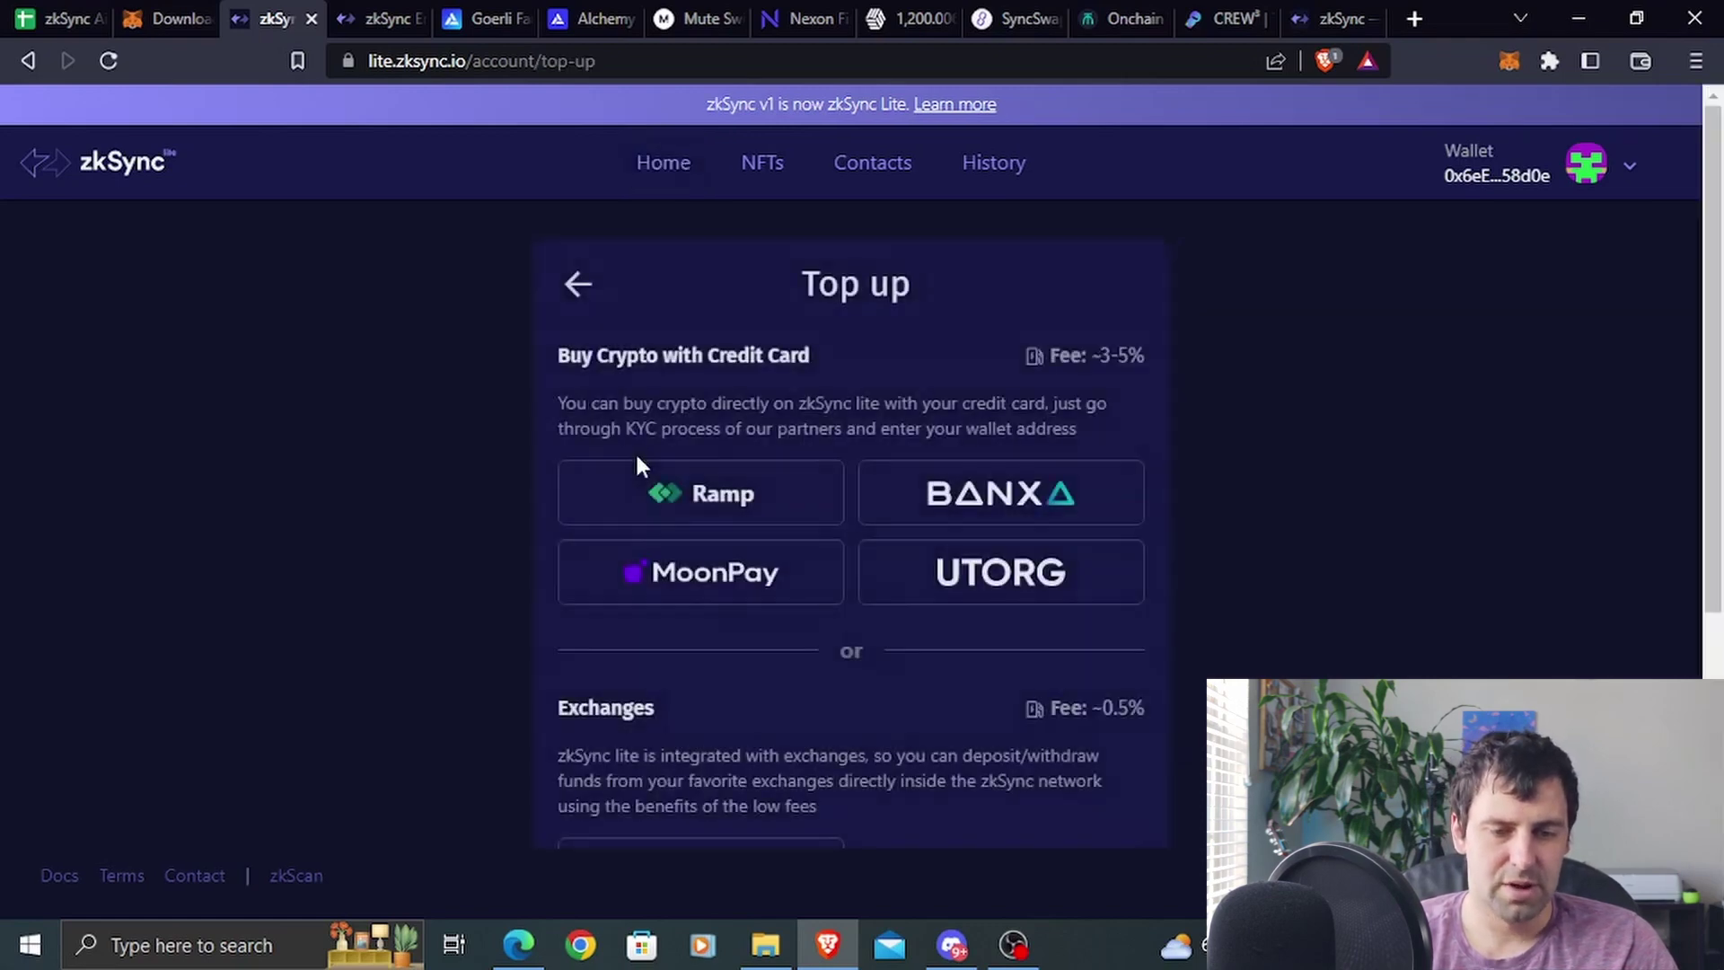
scroll(823, 499, down, 5)
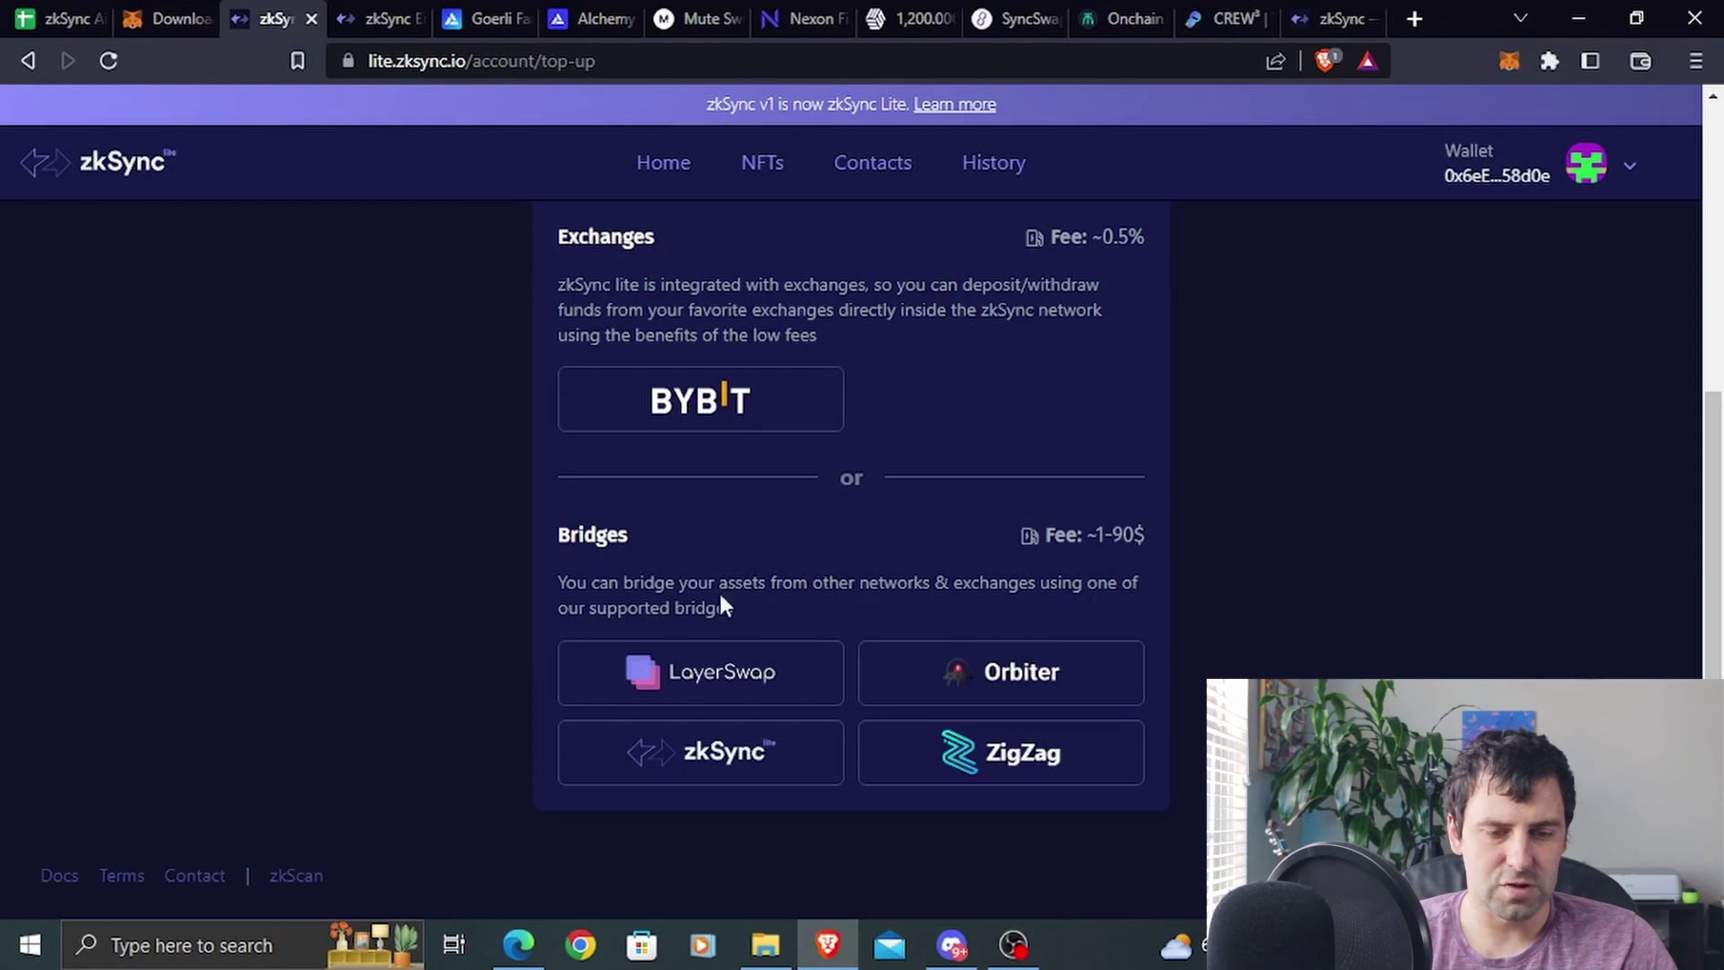
click(718, 770)
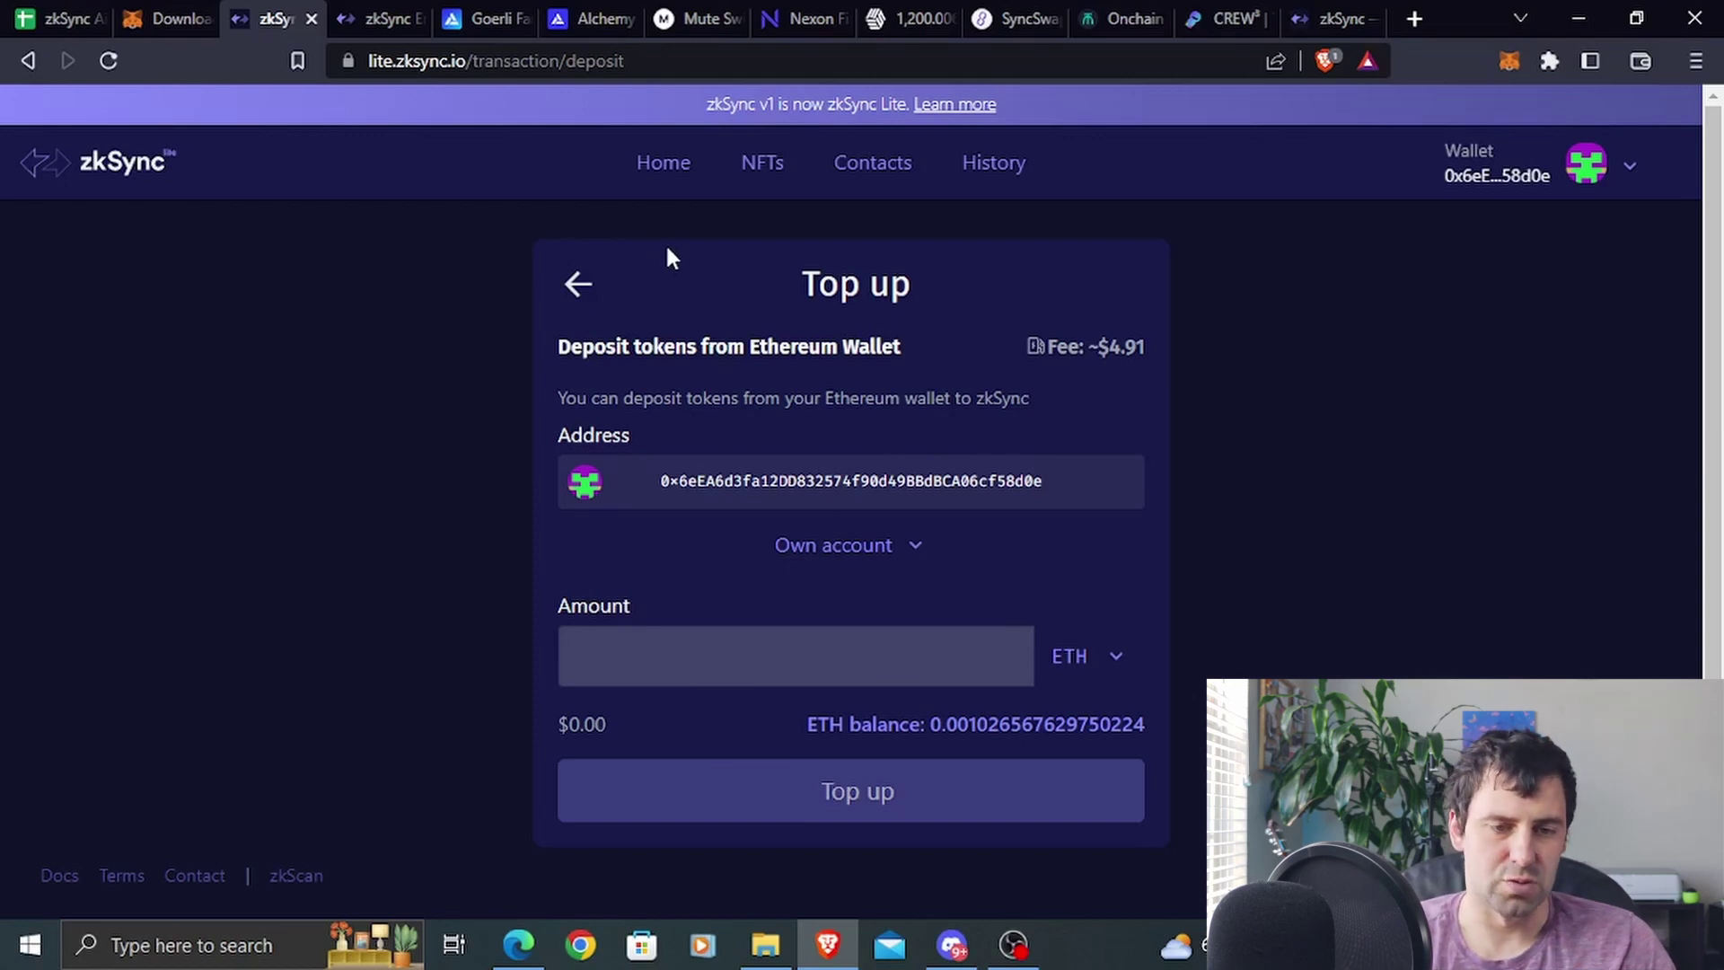
key(alt+Left)
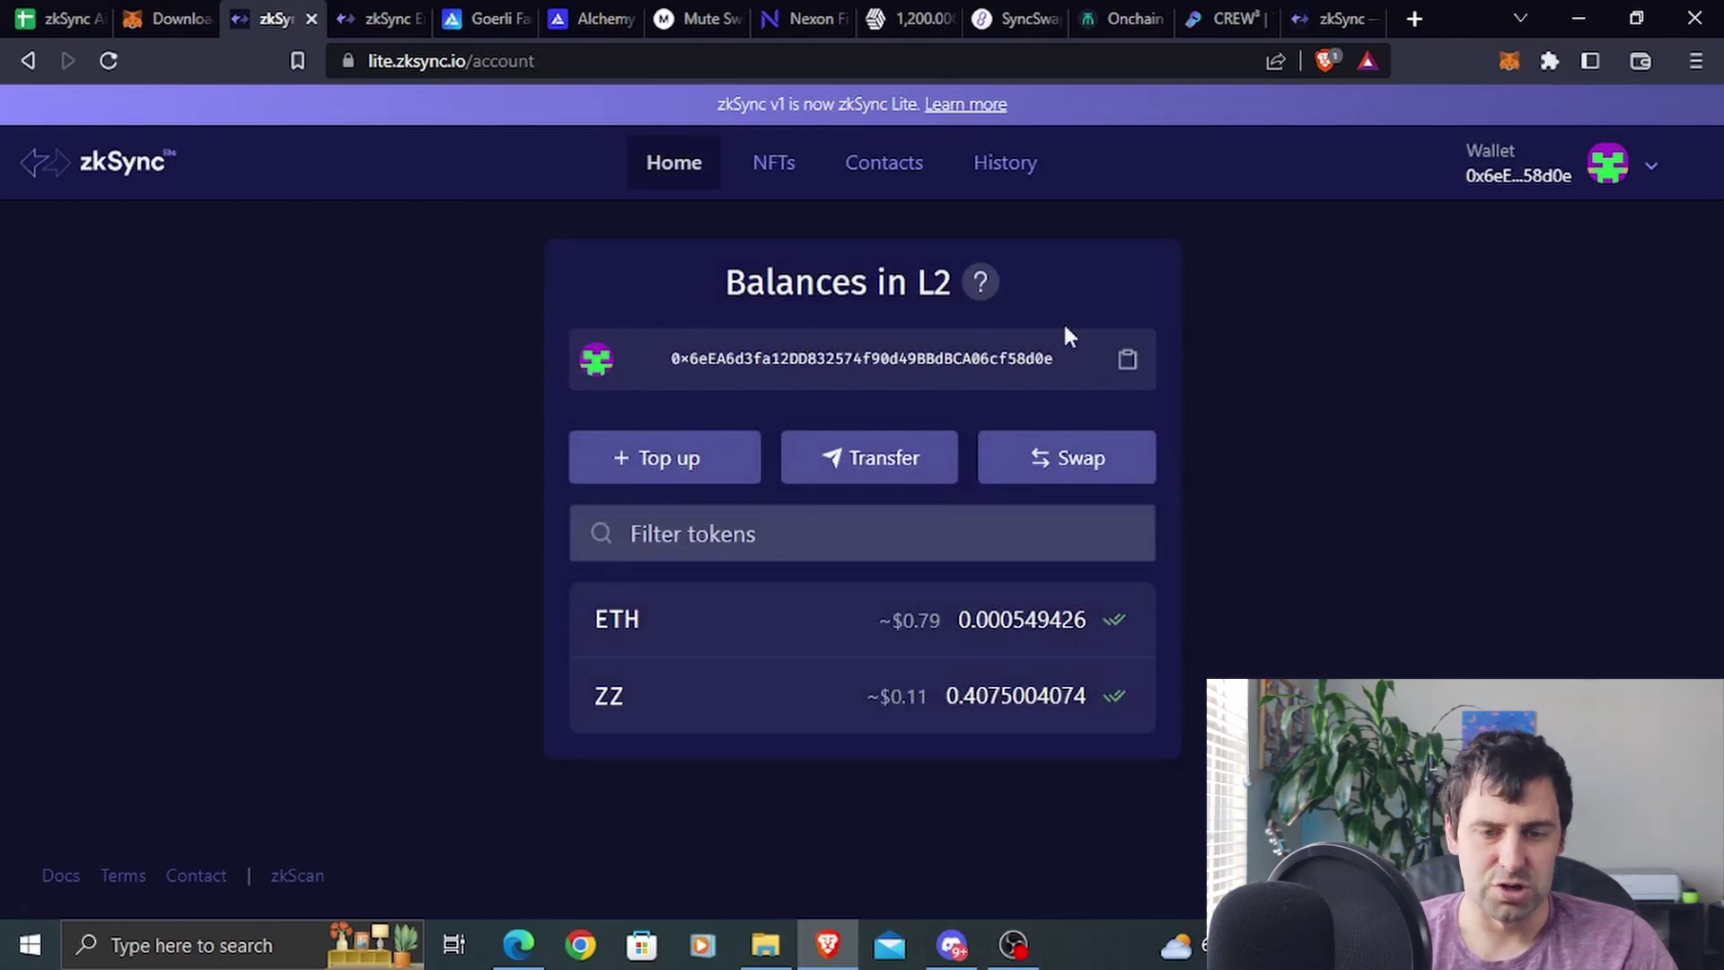
Open the ZigZag exchange through the L2 swap option and select zkSync Lite as its network
click(1047, 454)
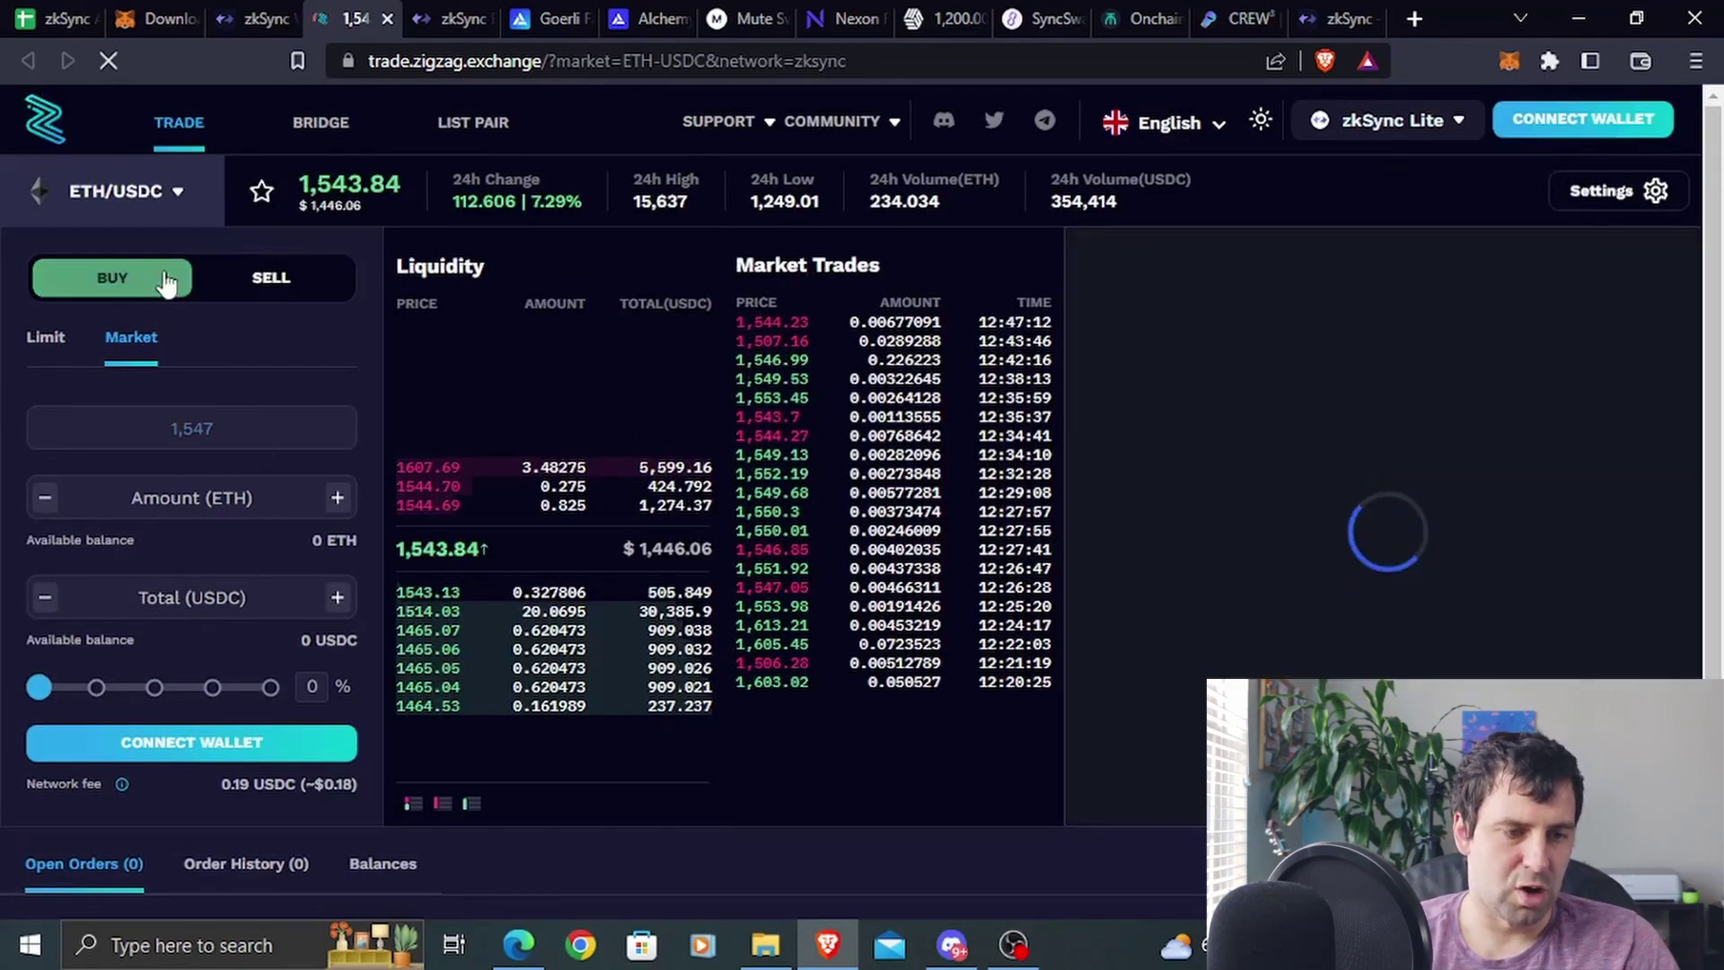
scroll(149, 468, down, 2)
scroll(191, 449, up, 2)
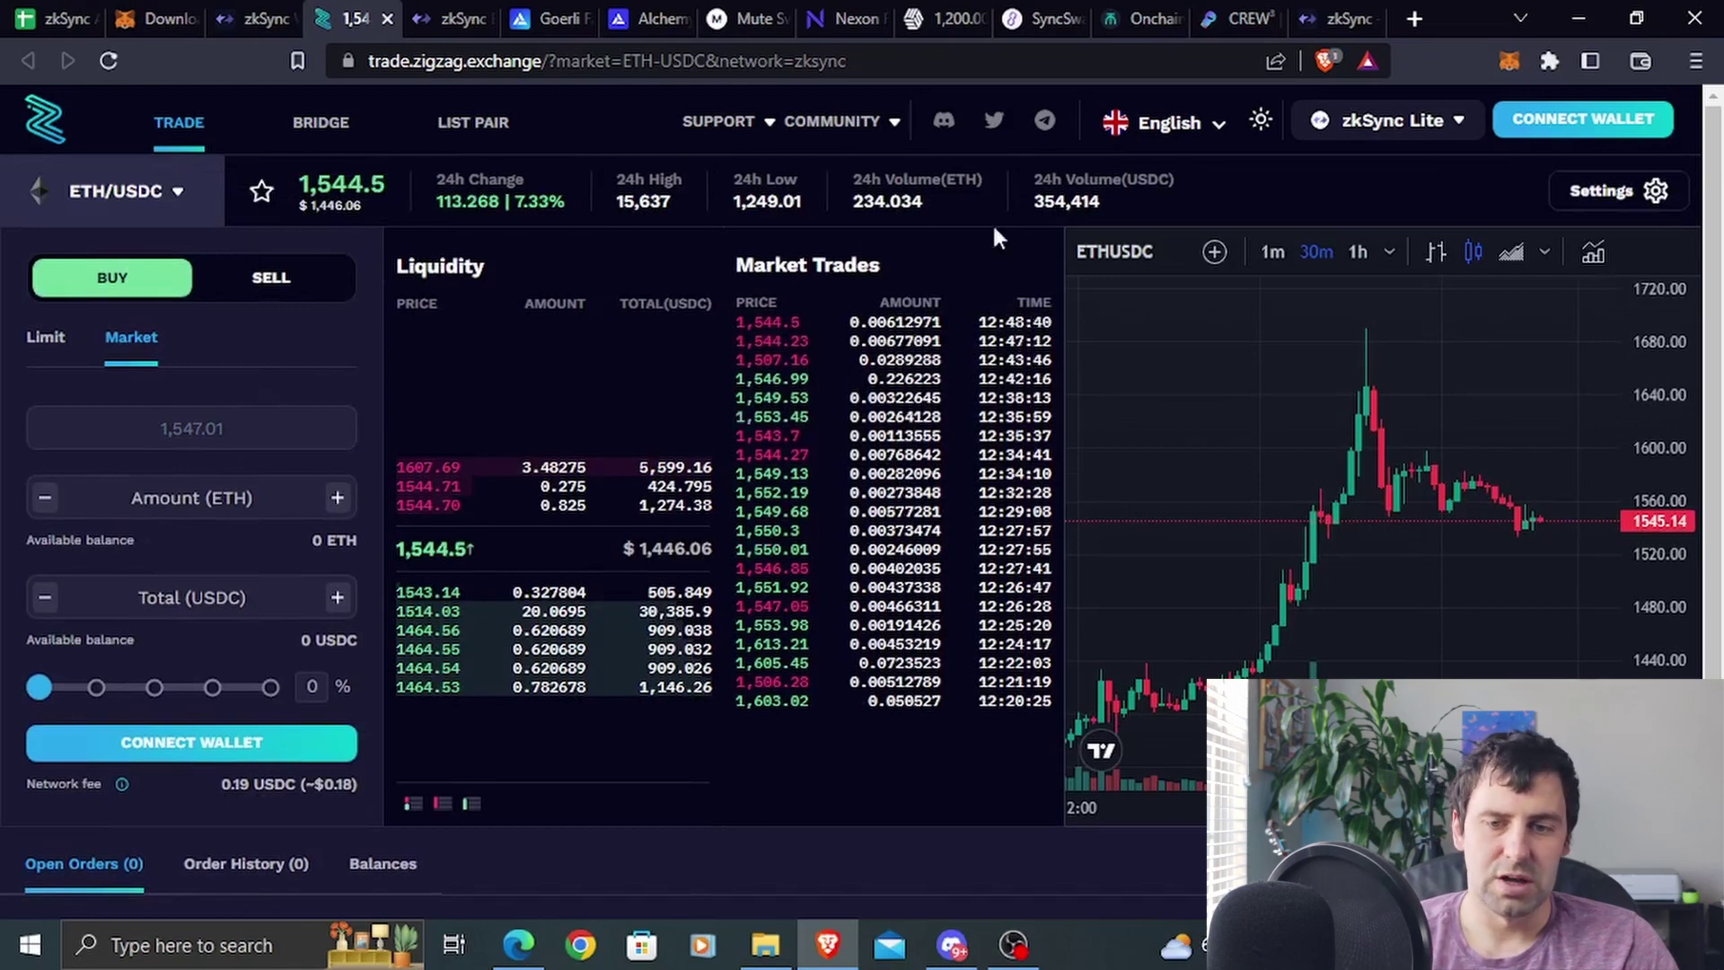
click(1381, 138)
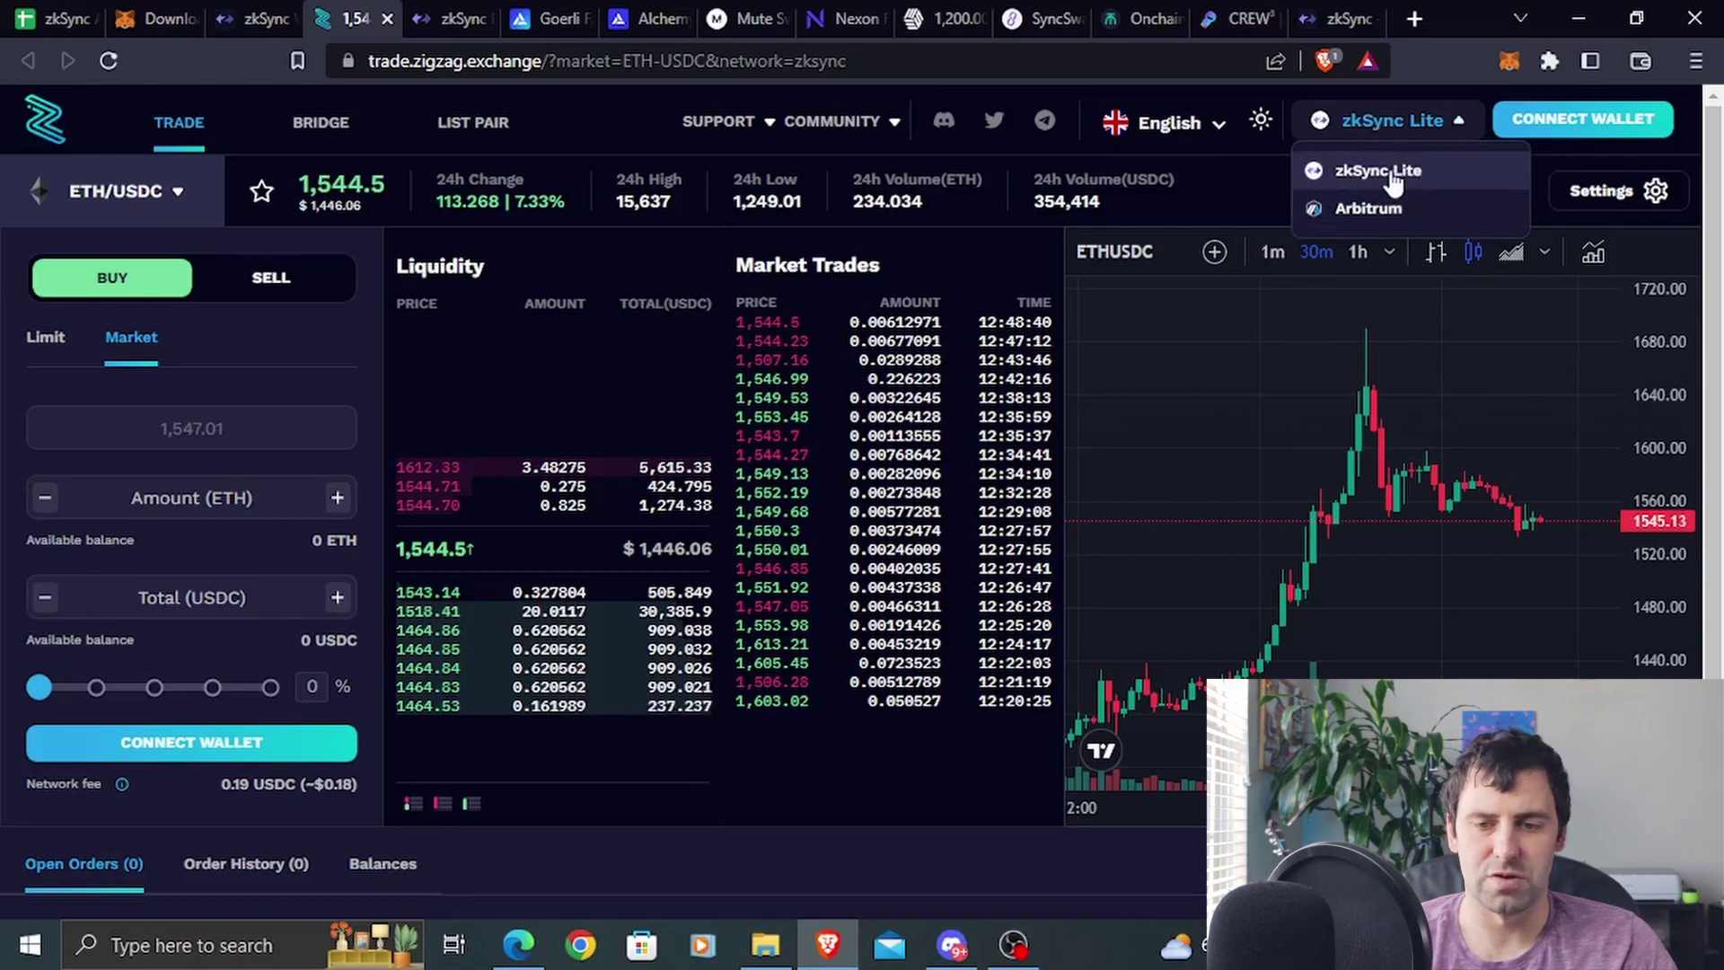
click(1401, 172)
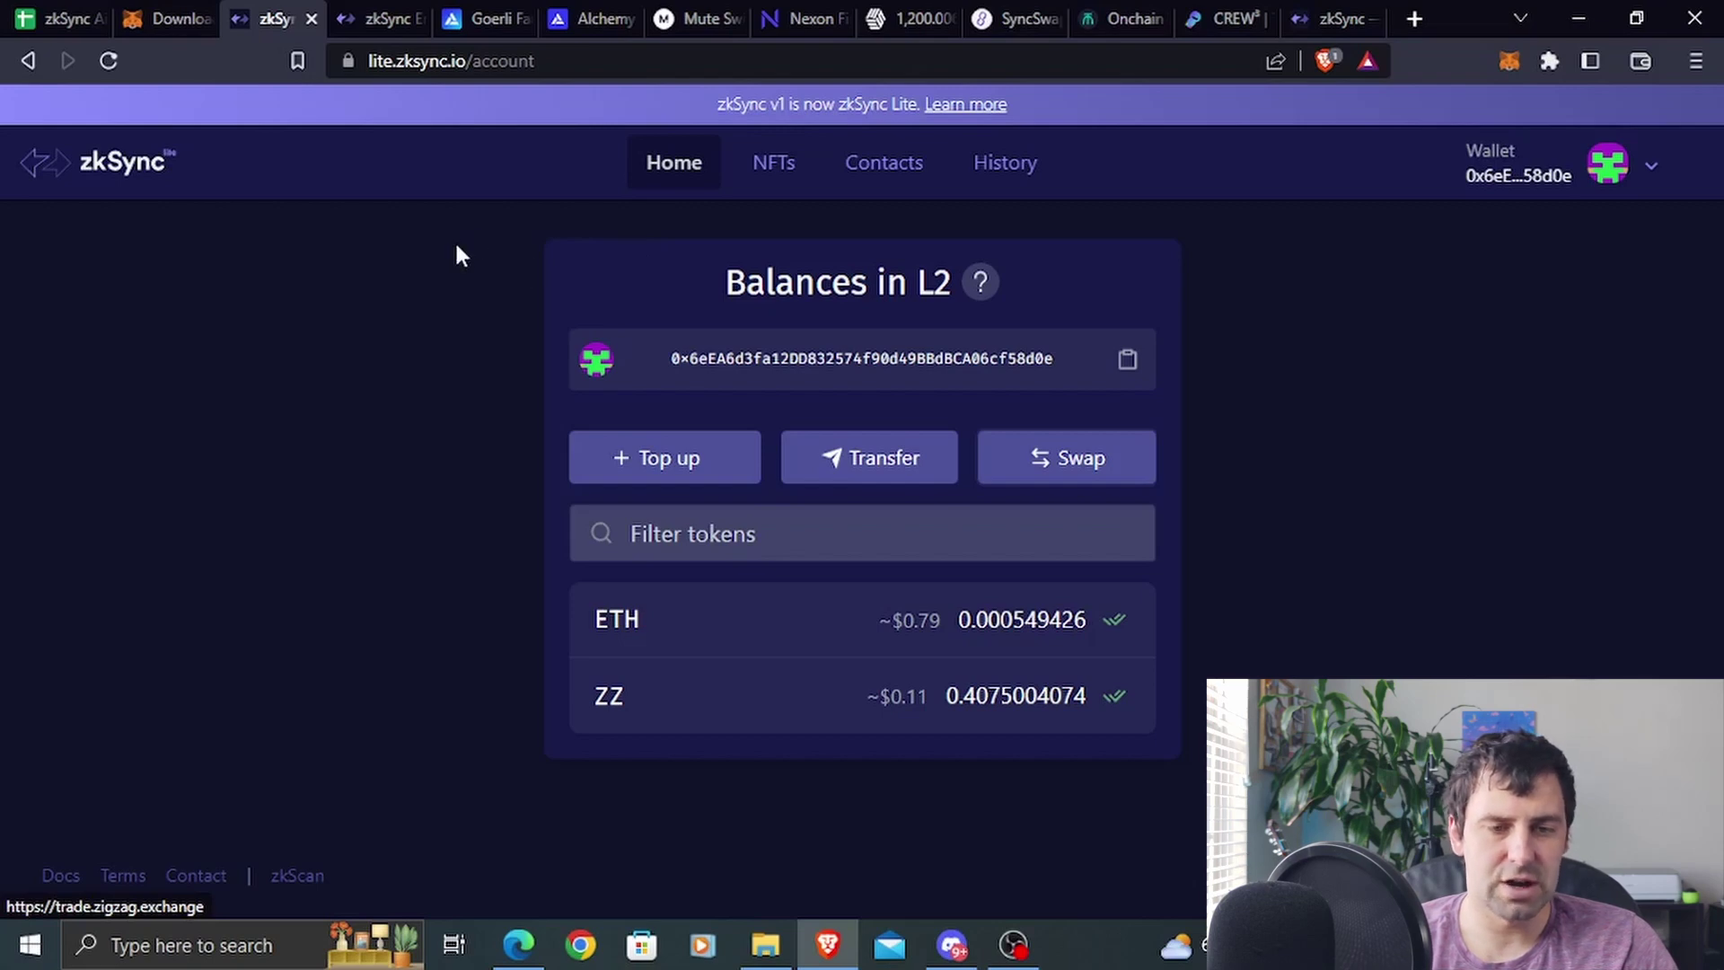
Open the Mint NFT form in zkSync Lite and follow the content address help to the IPFS services page
click(777, 171)
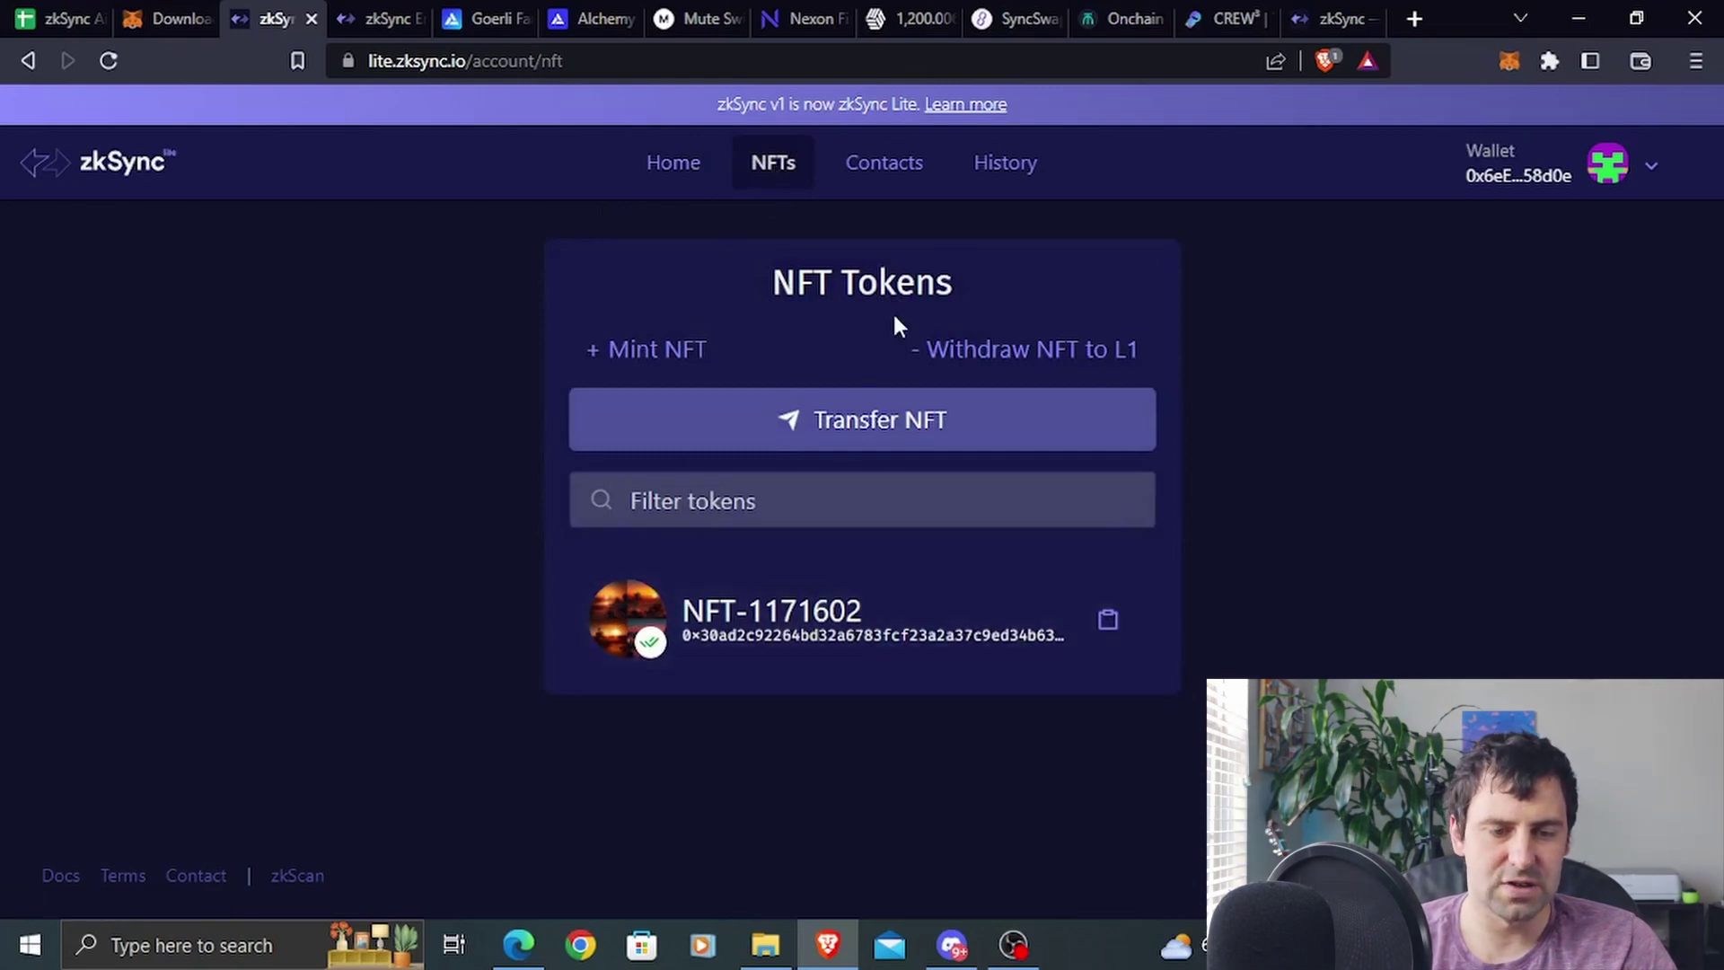
click(652, 358)
scroll(835, 335, down, 1)
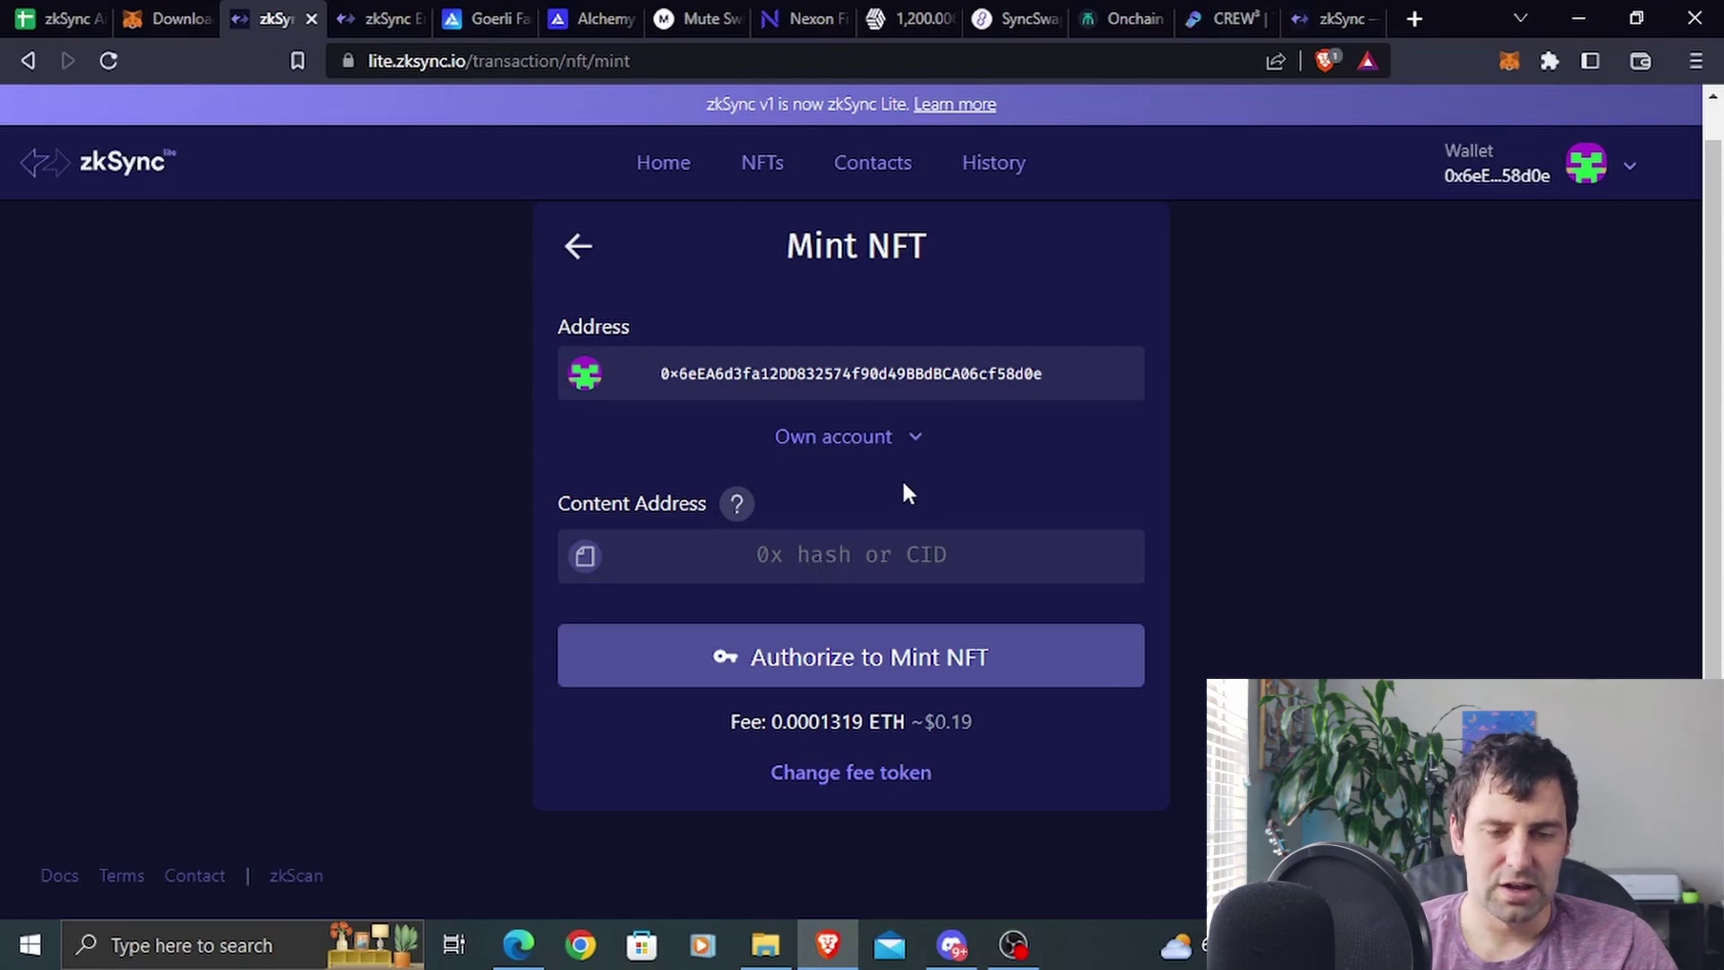
click(737, 505)
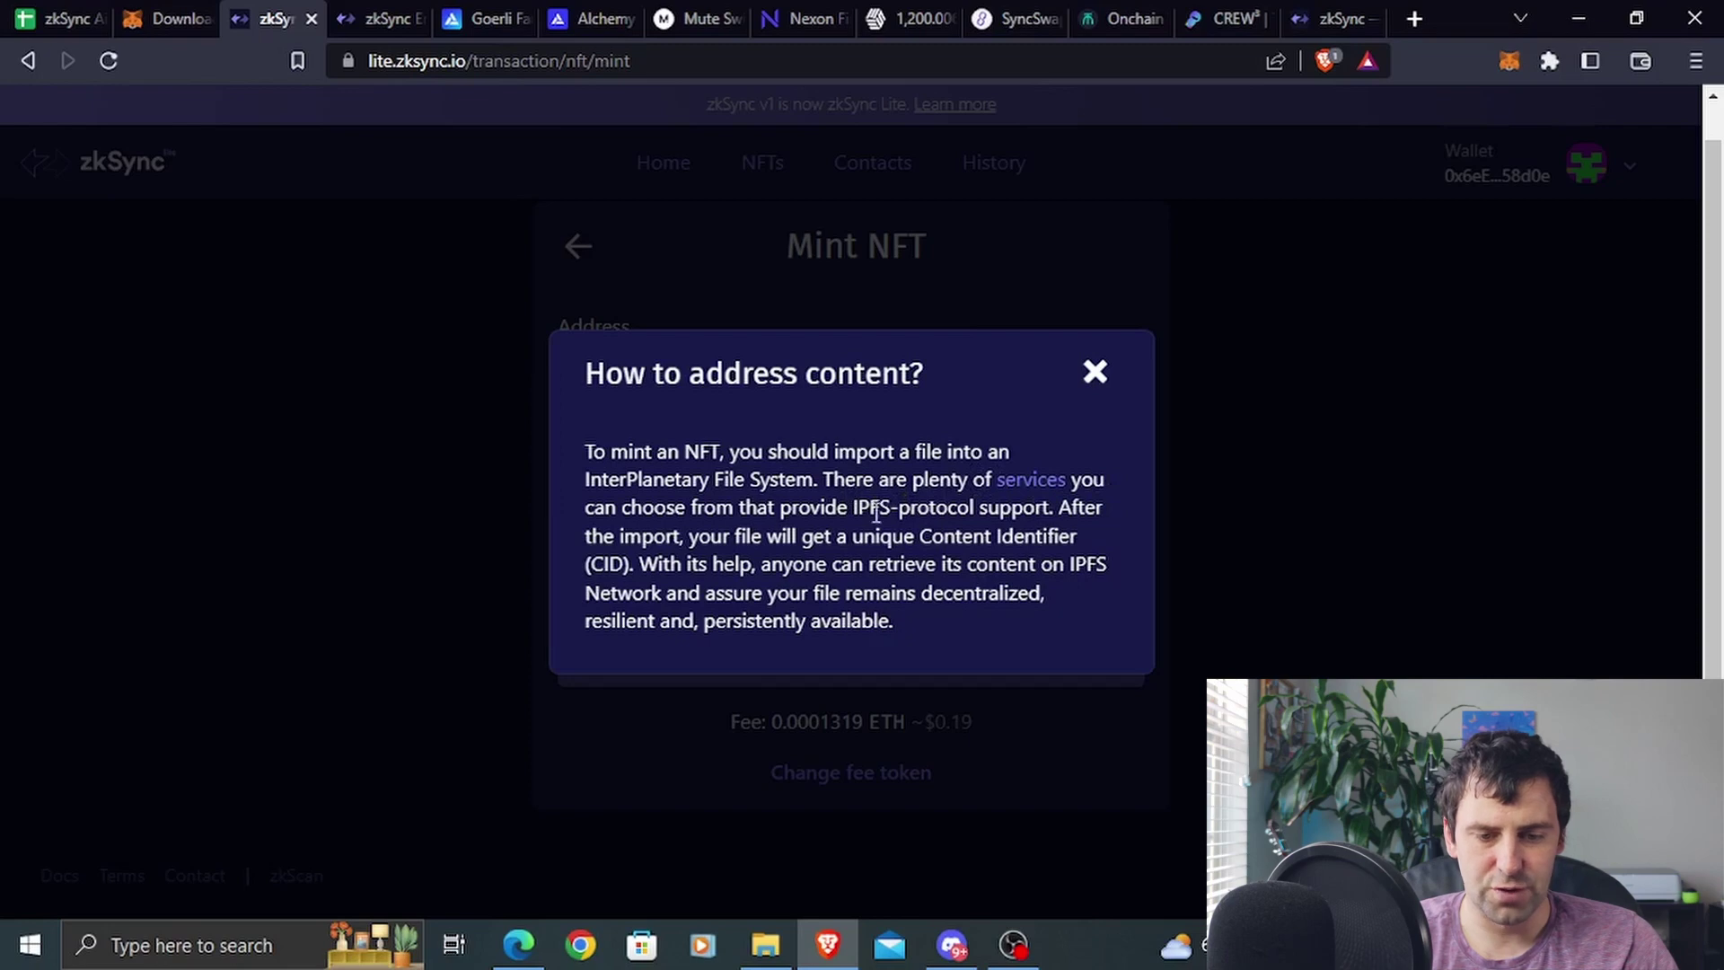
click(1053, 493)
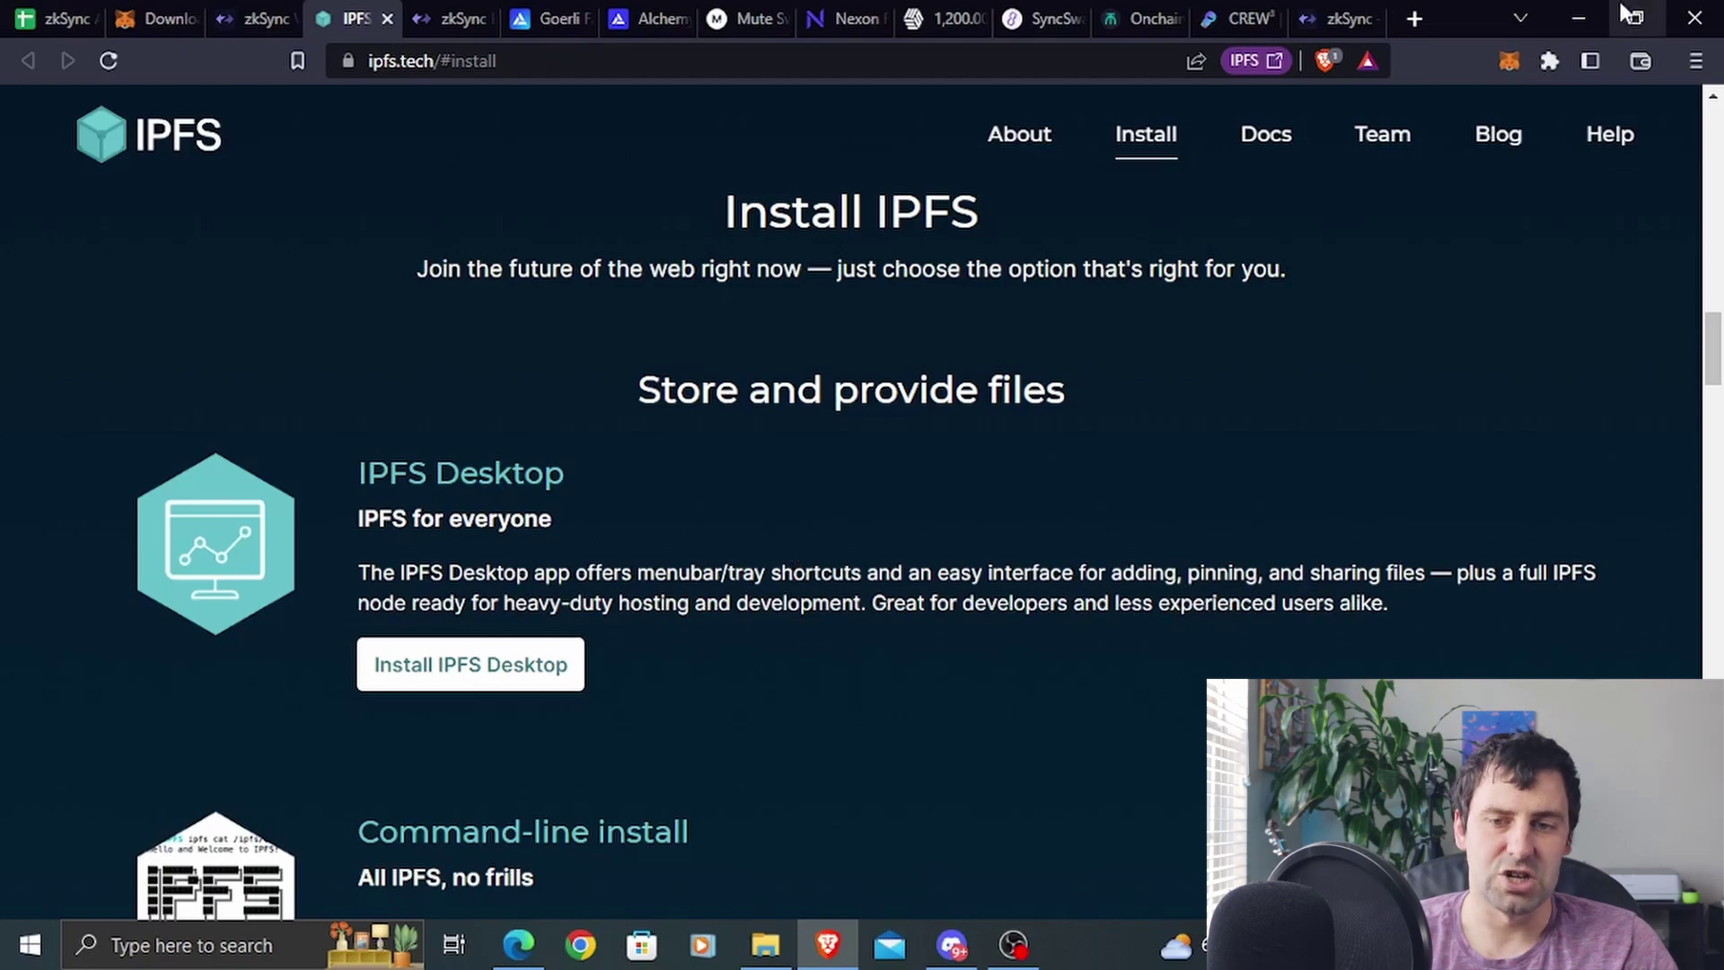
Switch to IPFS Desktop by launching it from the Windows desktop, and show its stored files
click(1581, 17)
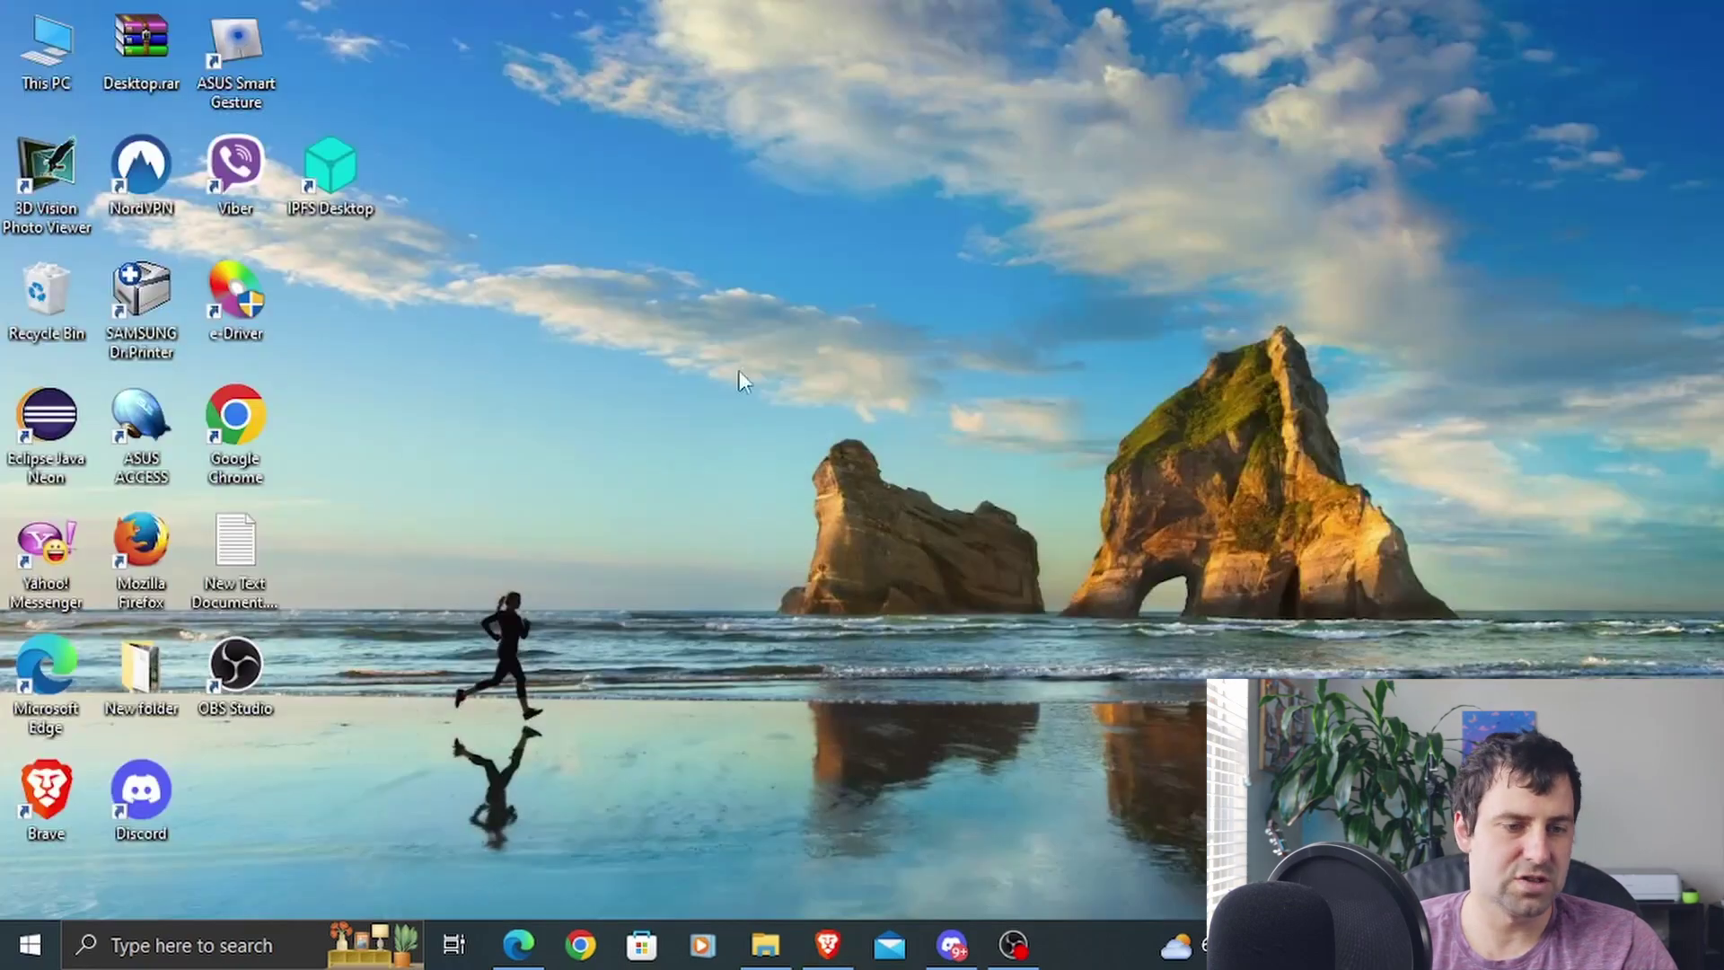
double_click(359, 170)
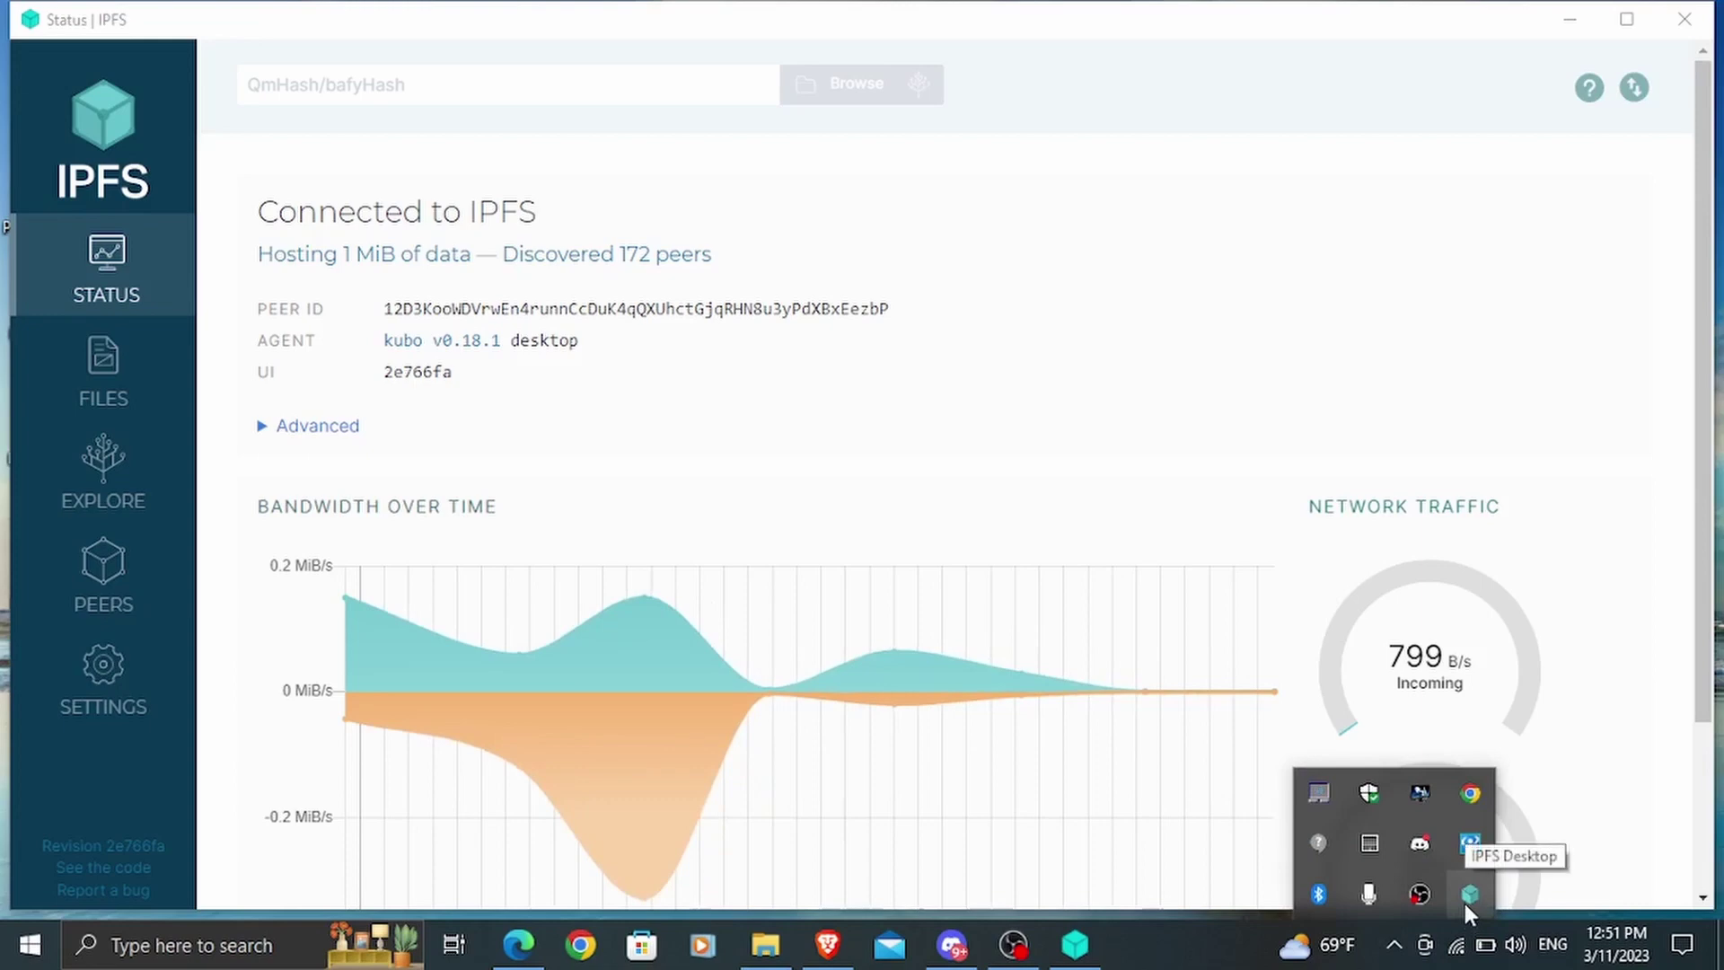
right_click(1465, 903)
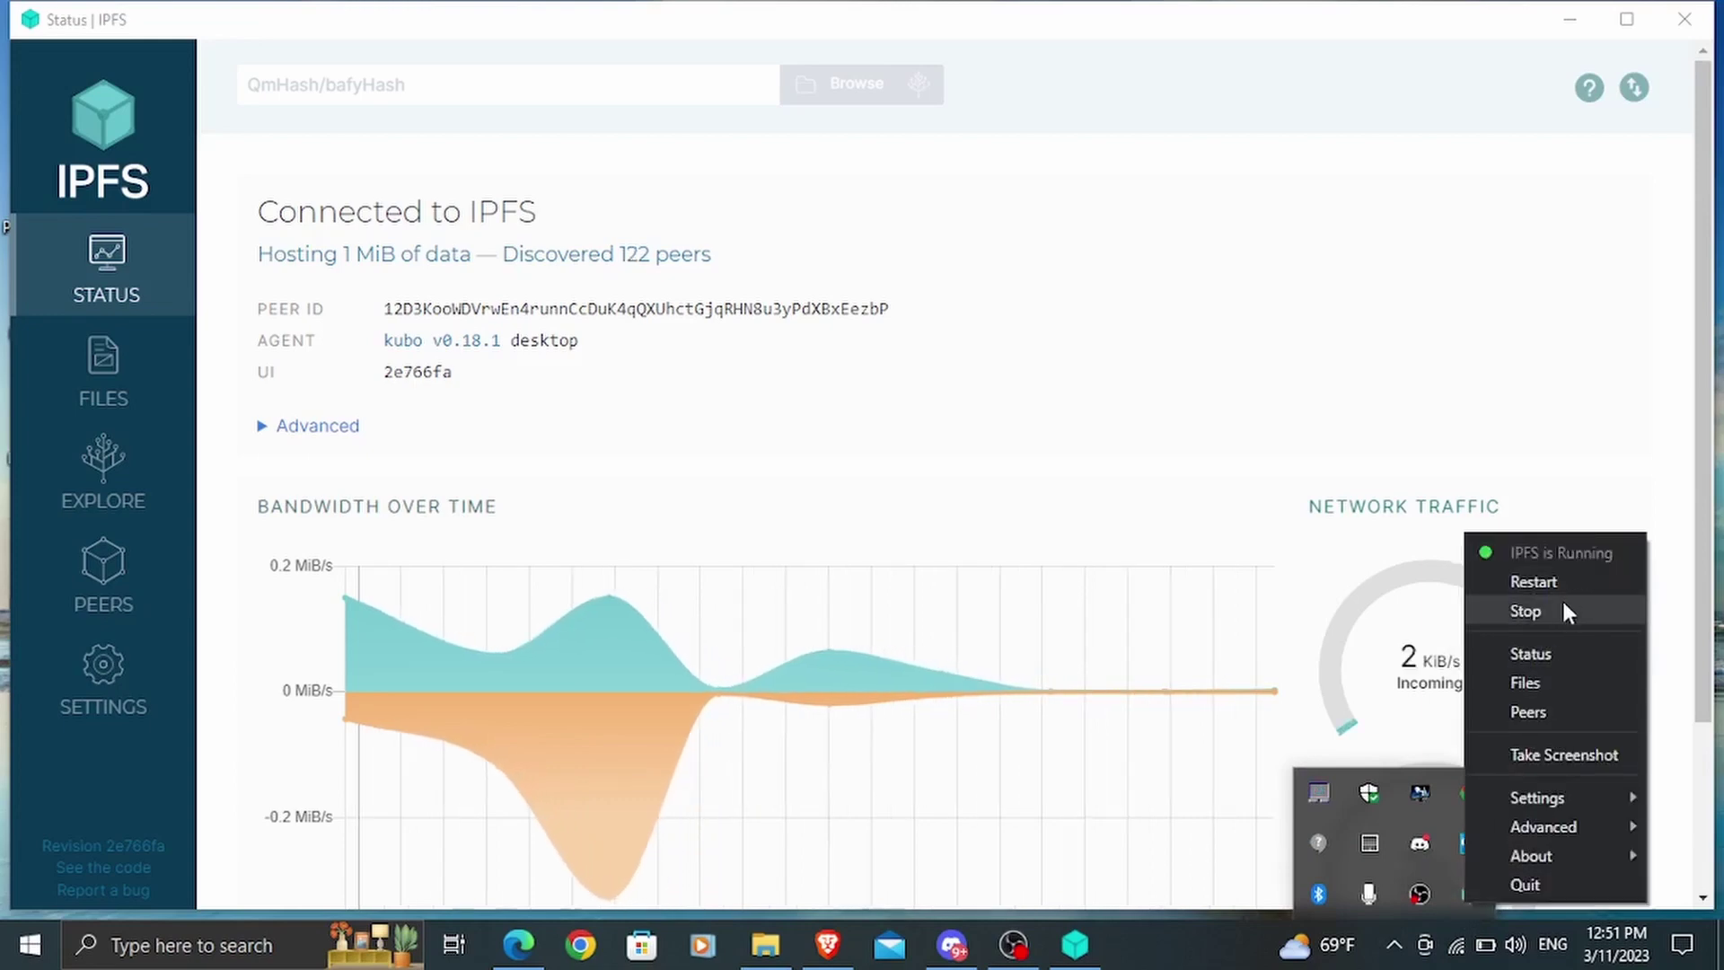
click(968, 294)
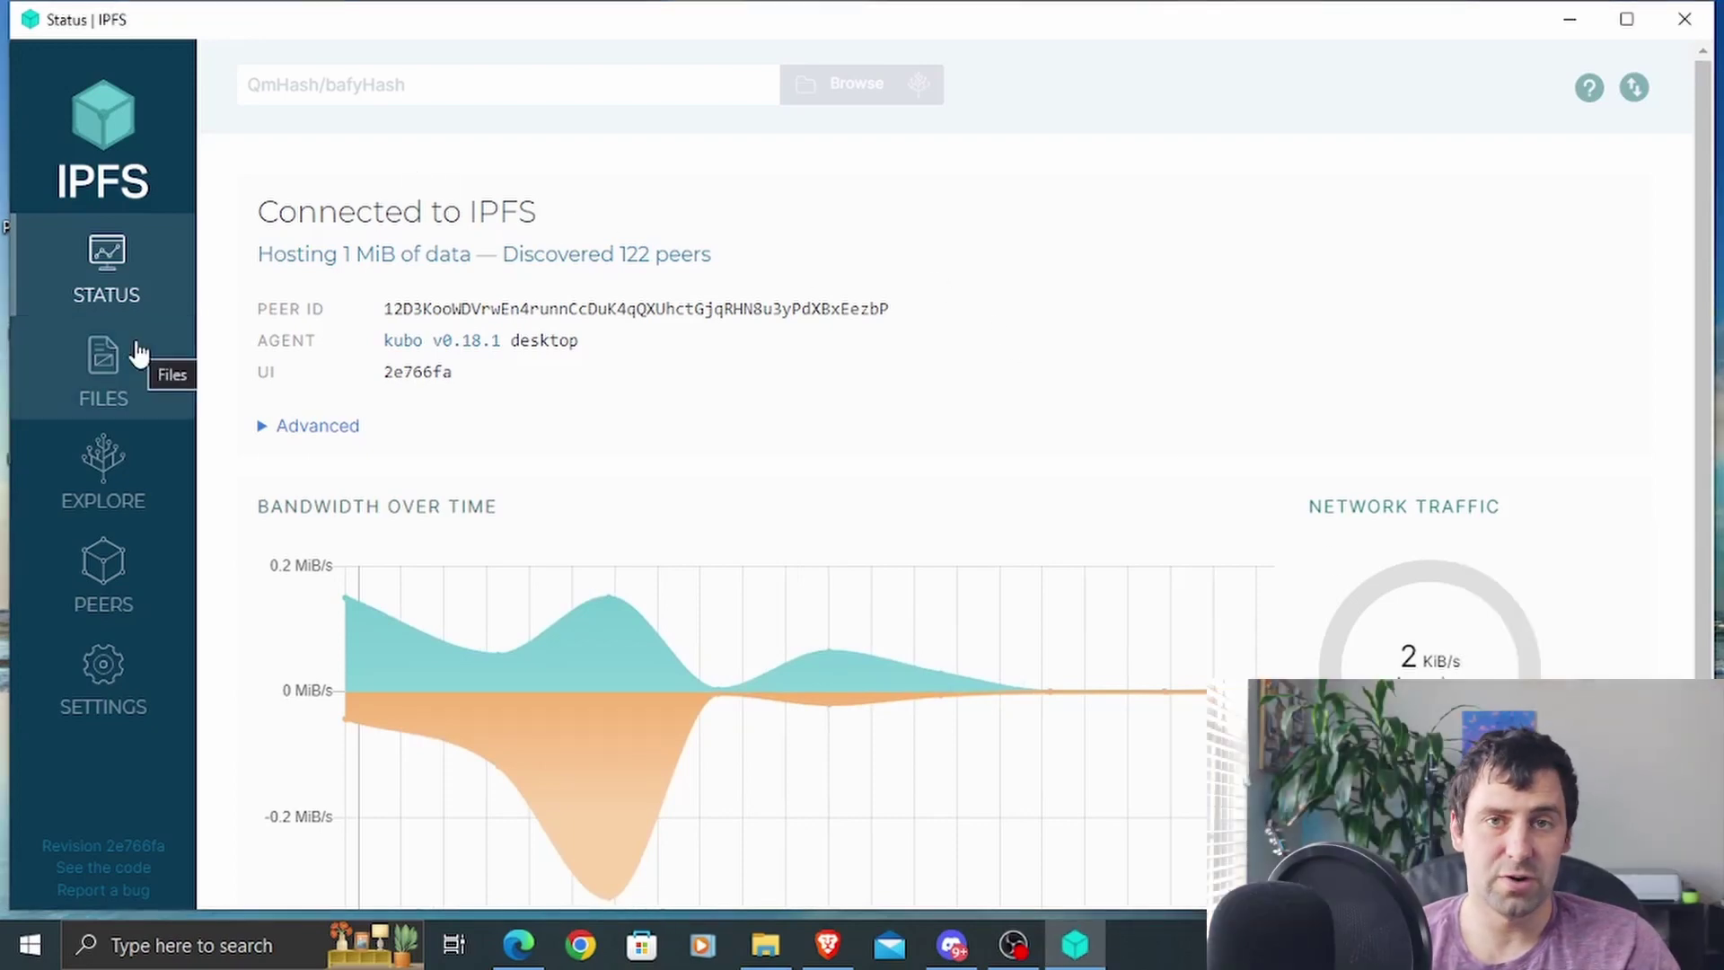
click(112, 380)
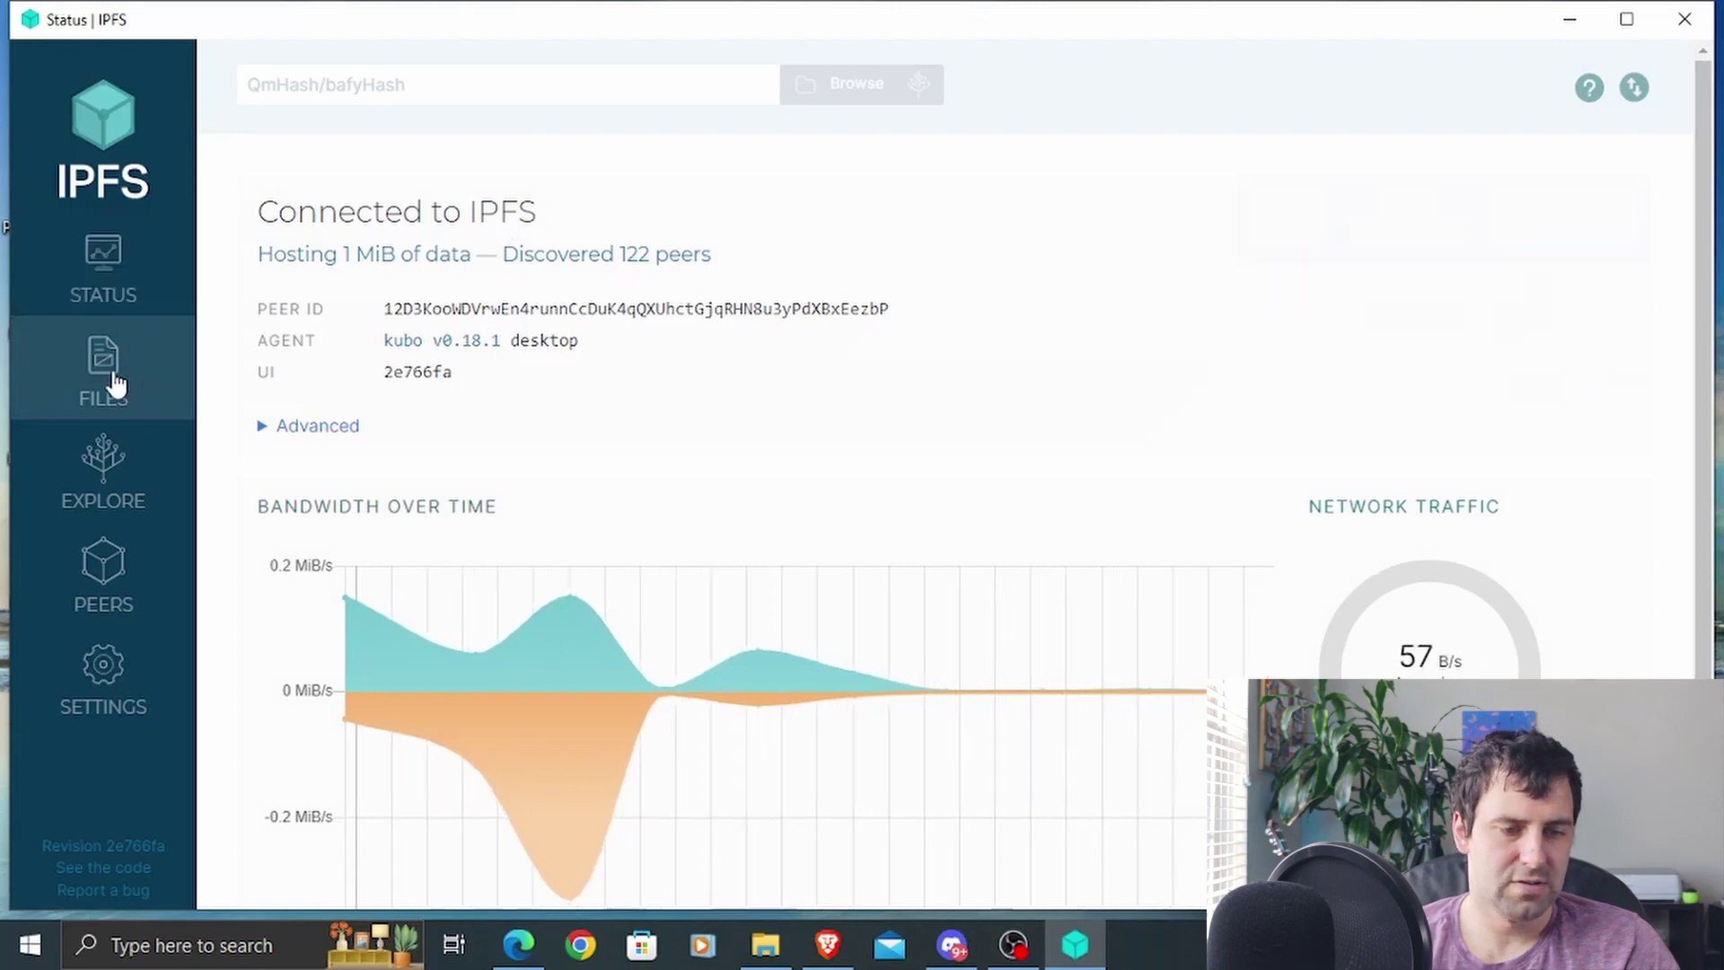
click(1568, 226)
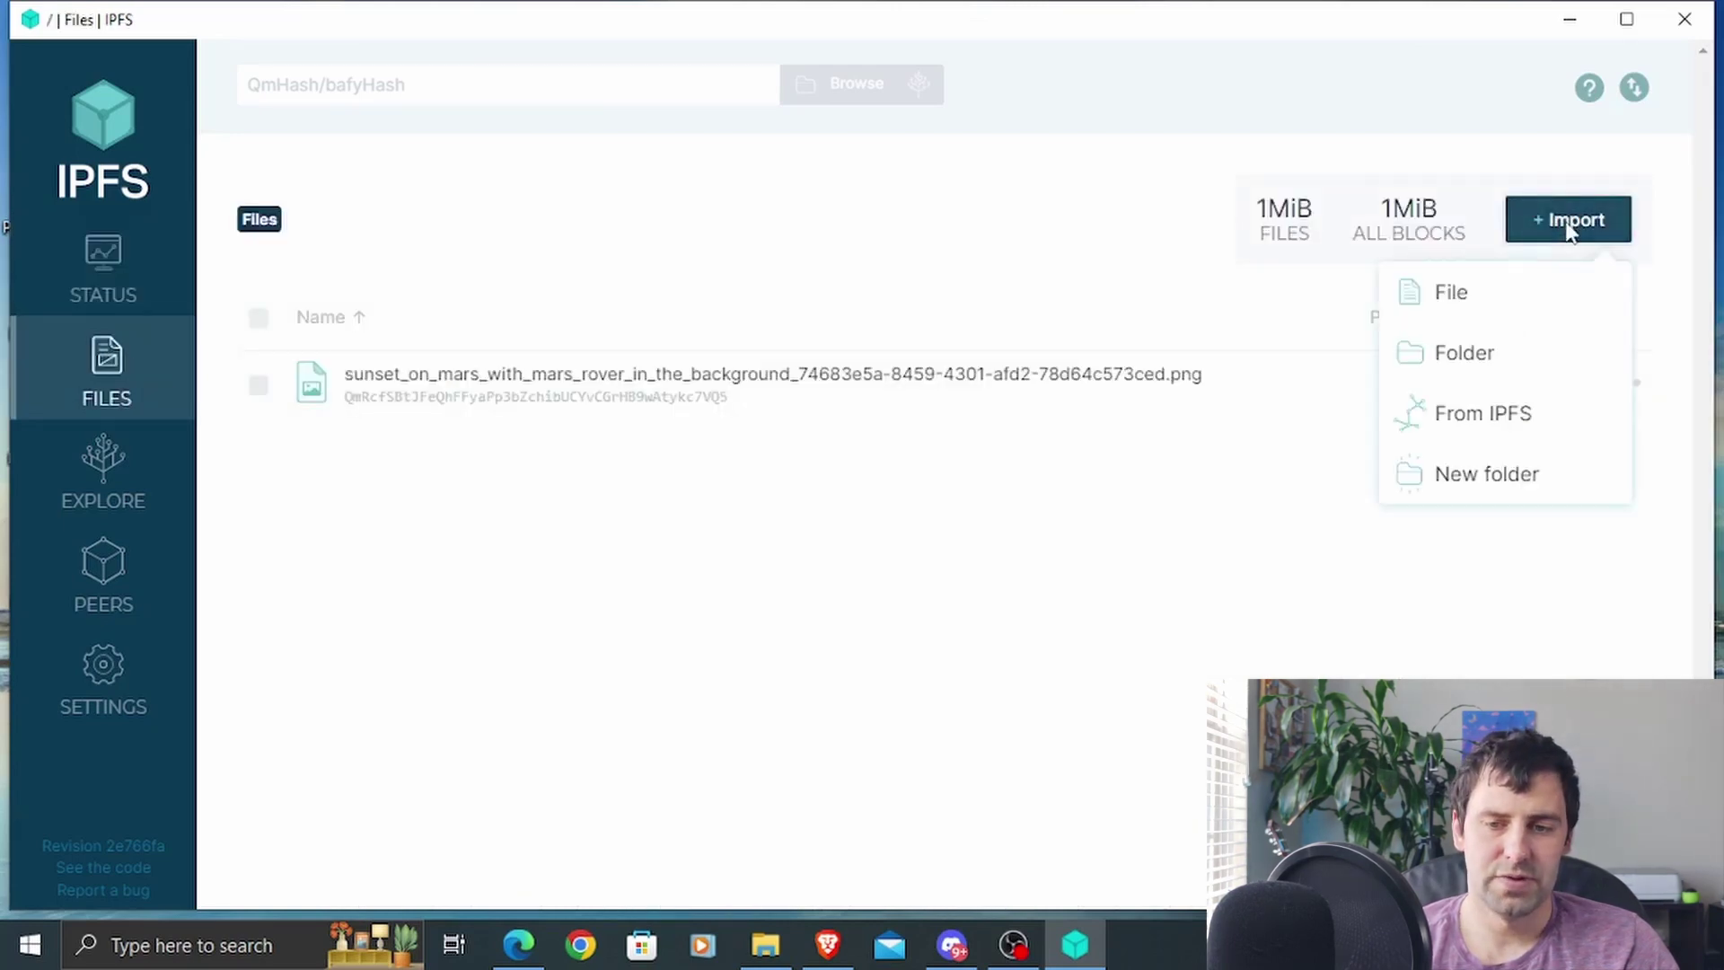
click(1473, 317)
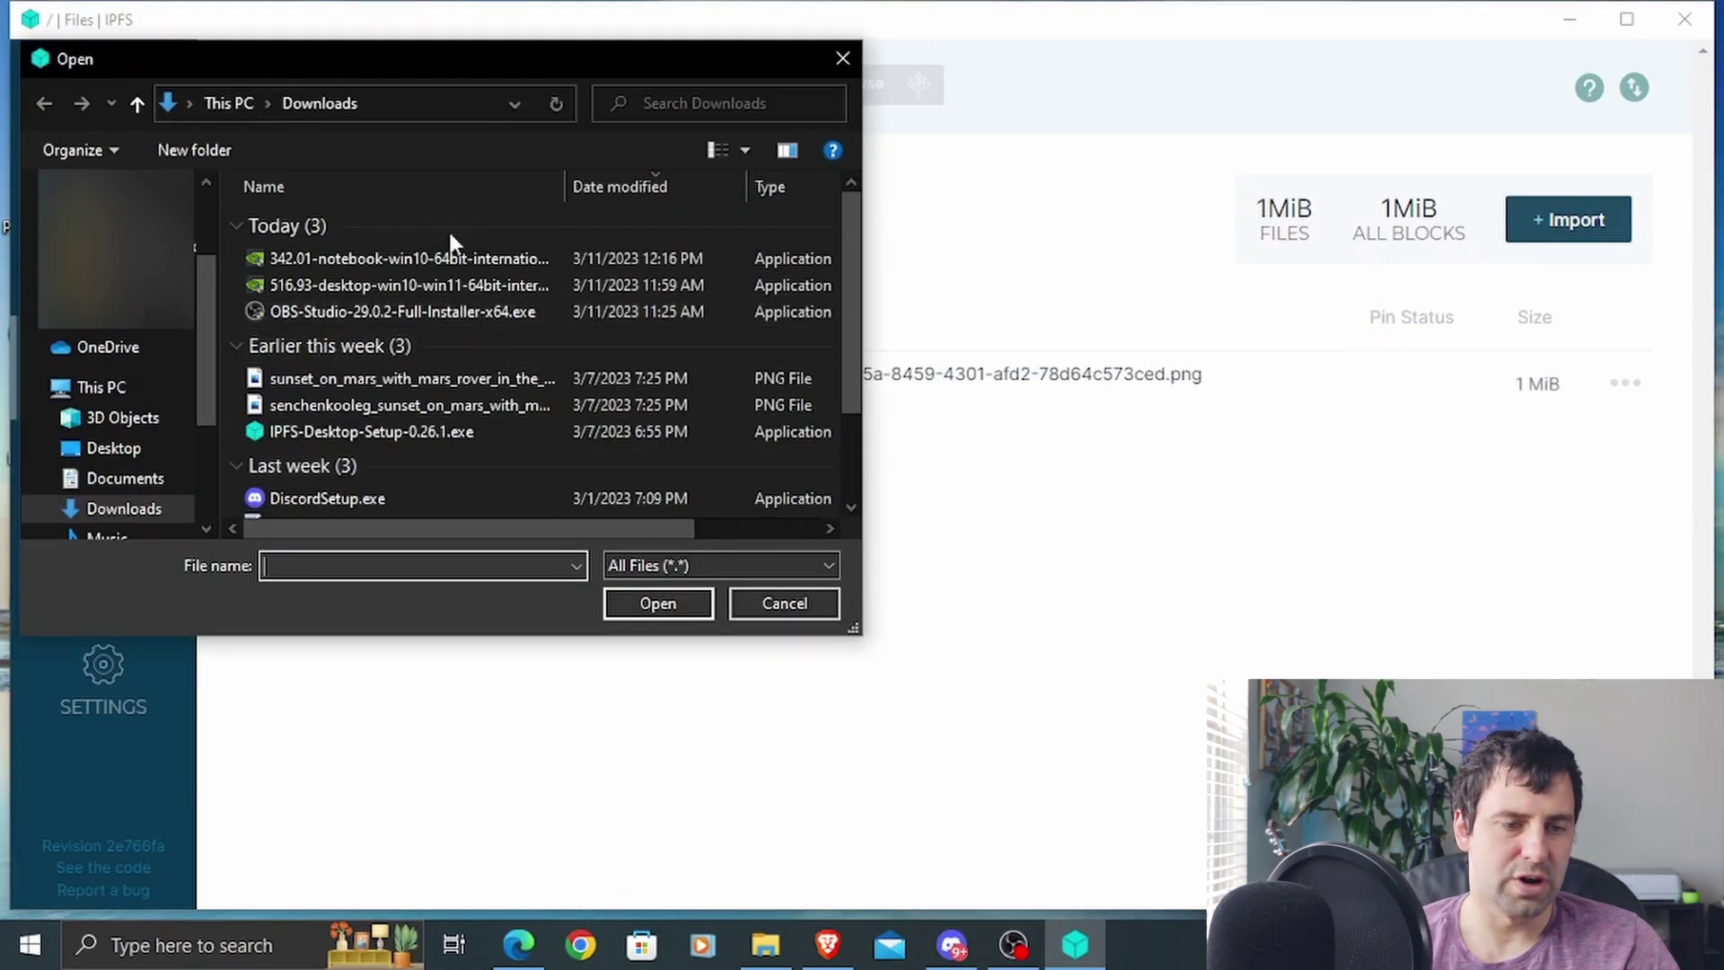
click(784, 603)
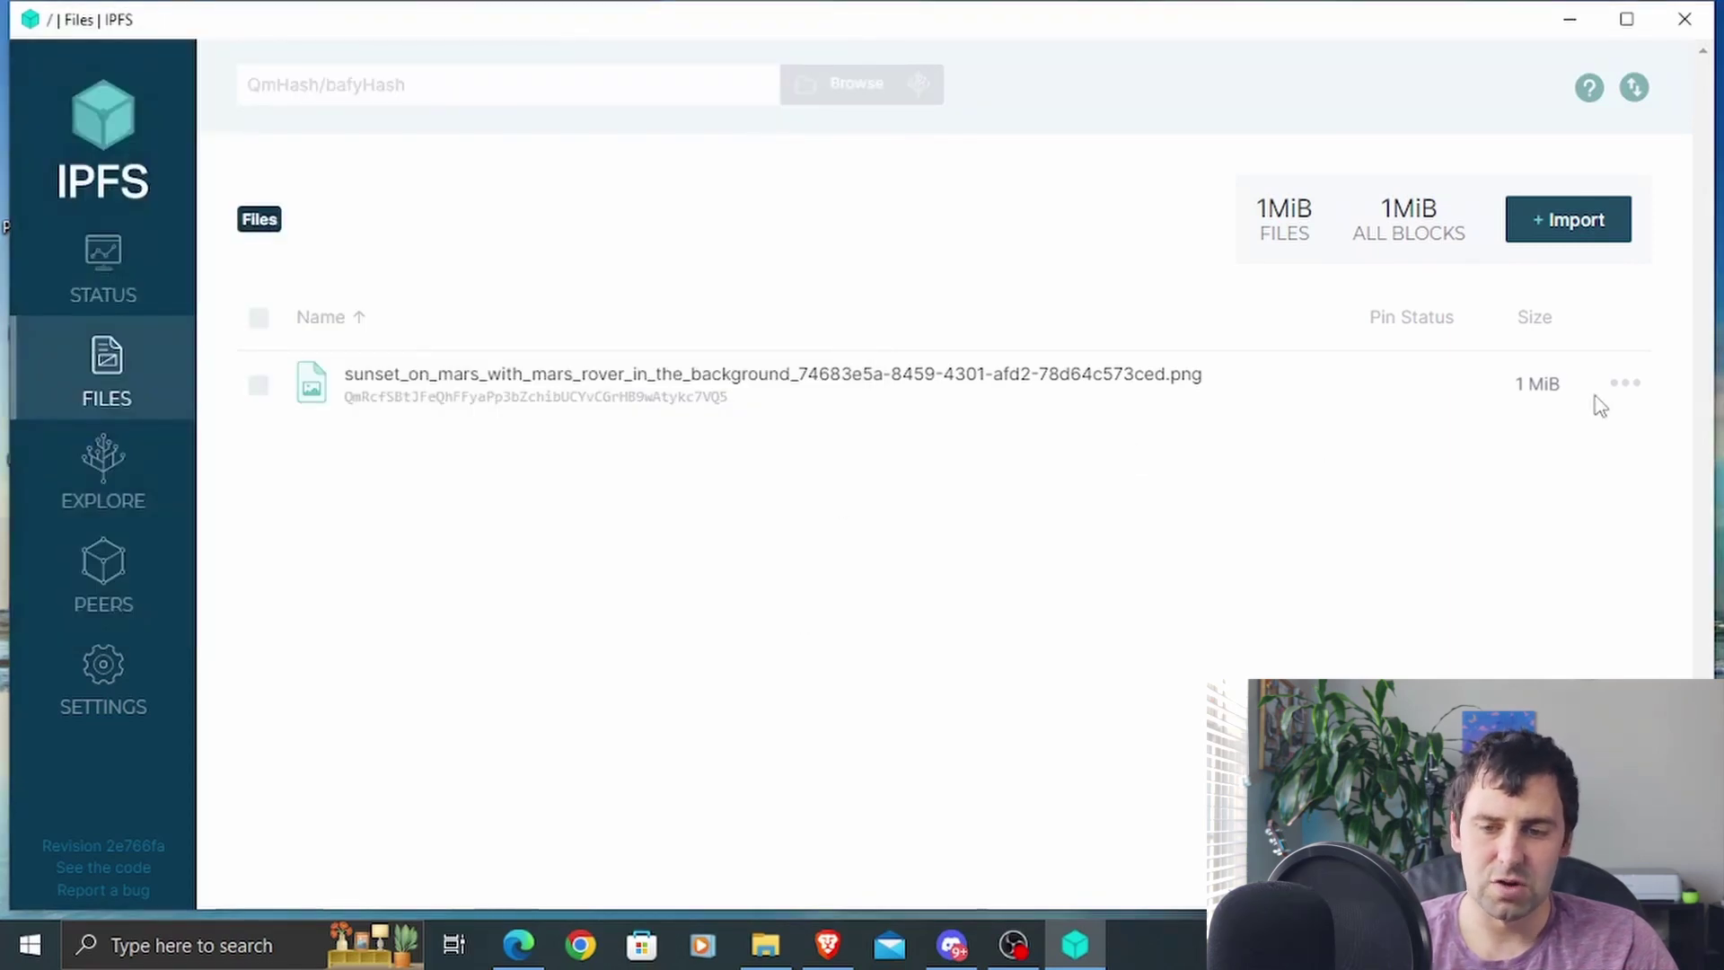
Copy the CID of the sunset_on_mars PNG, switch to Brave and paste it as the Mint NFT content address, and leave the form without minting
click(1628, 392)
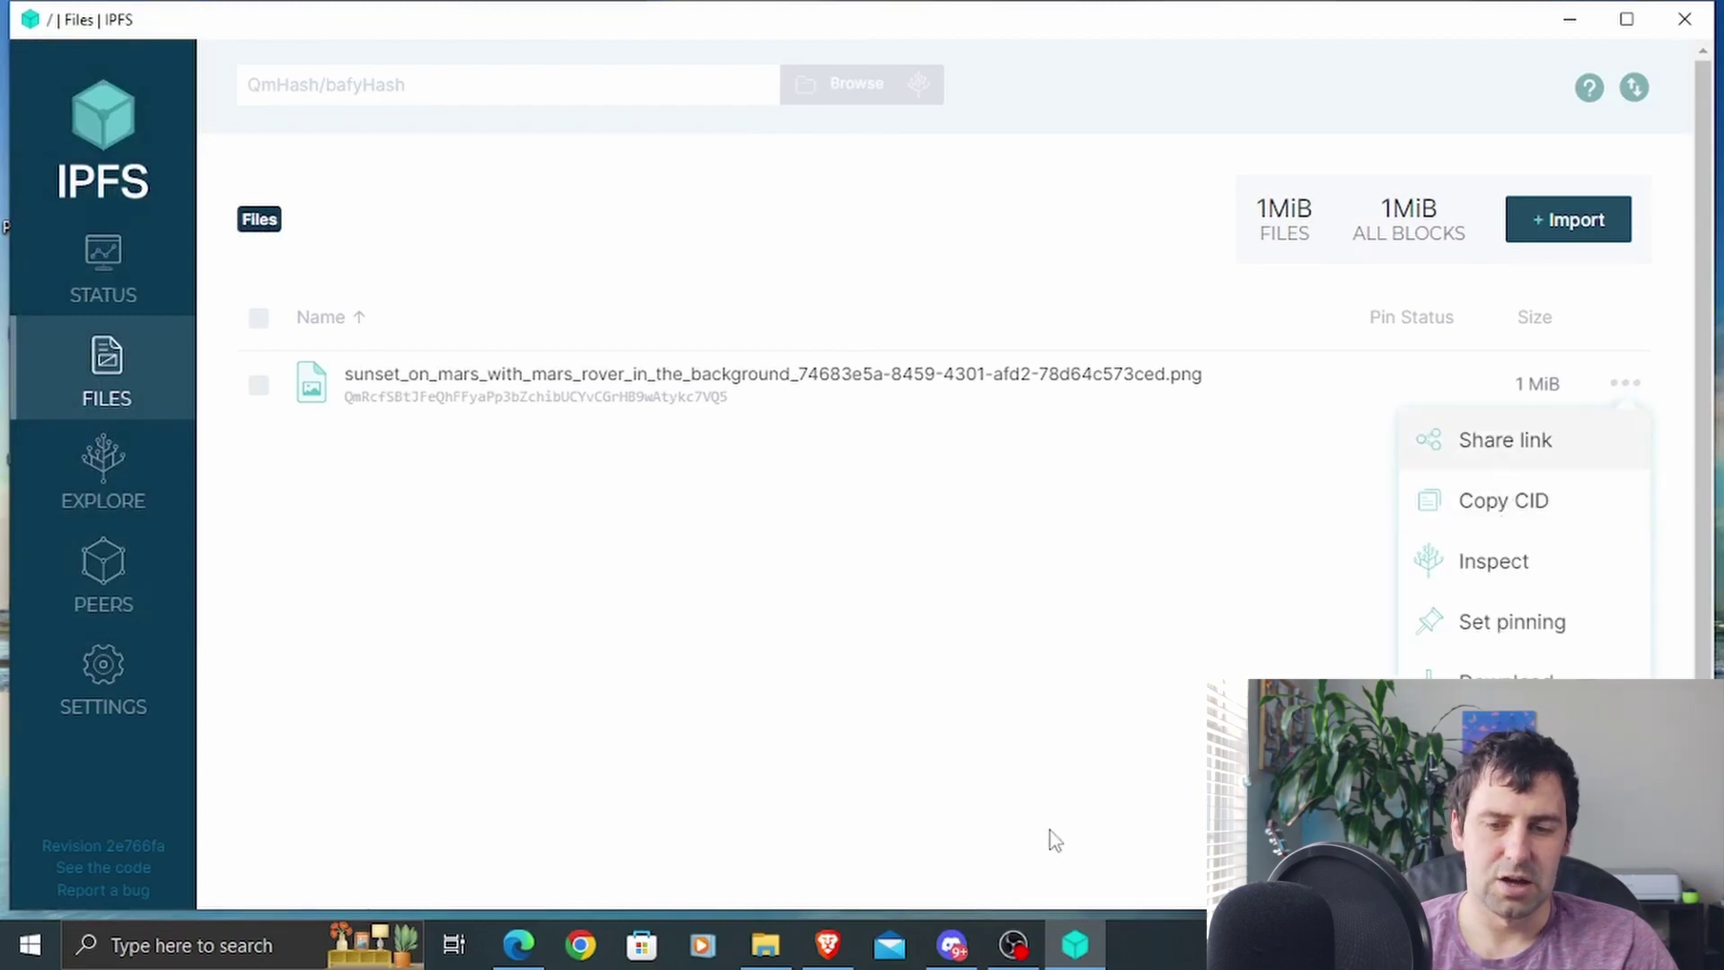
click(1516, 503)
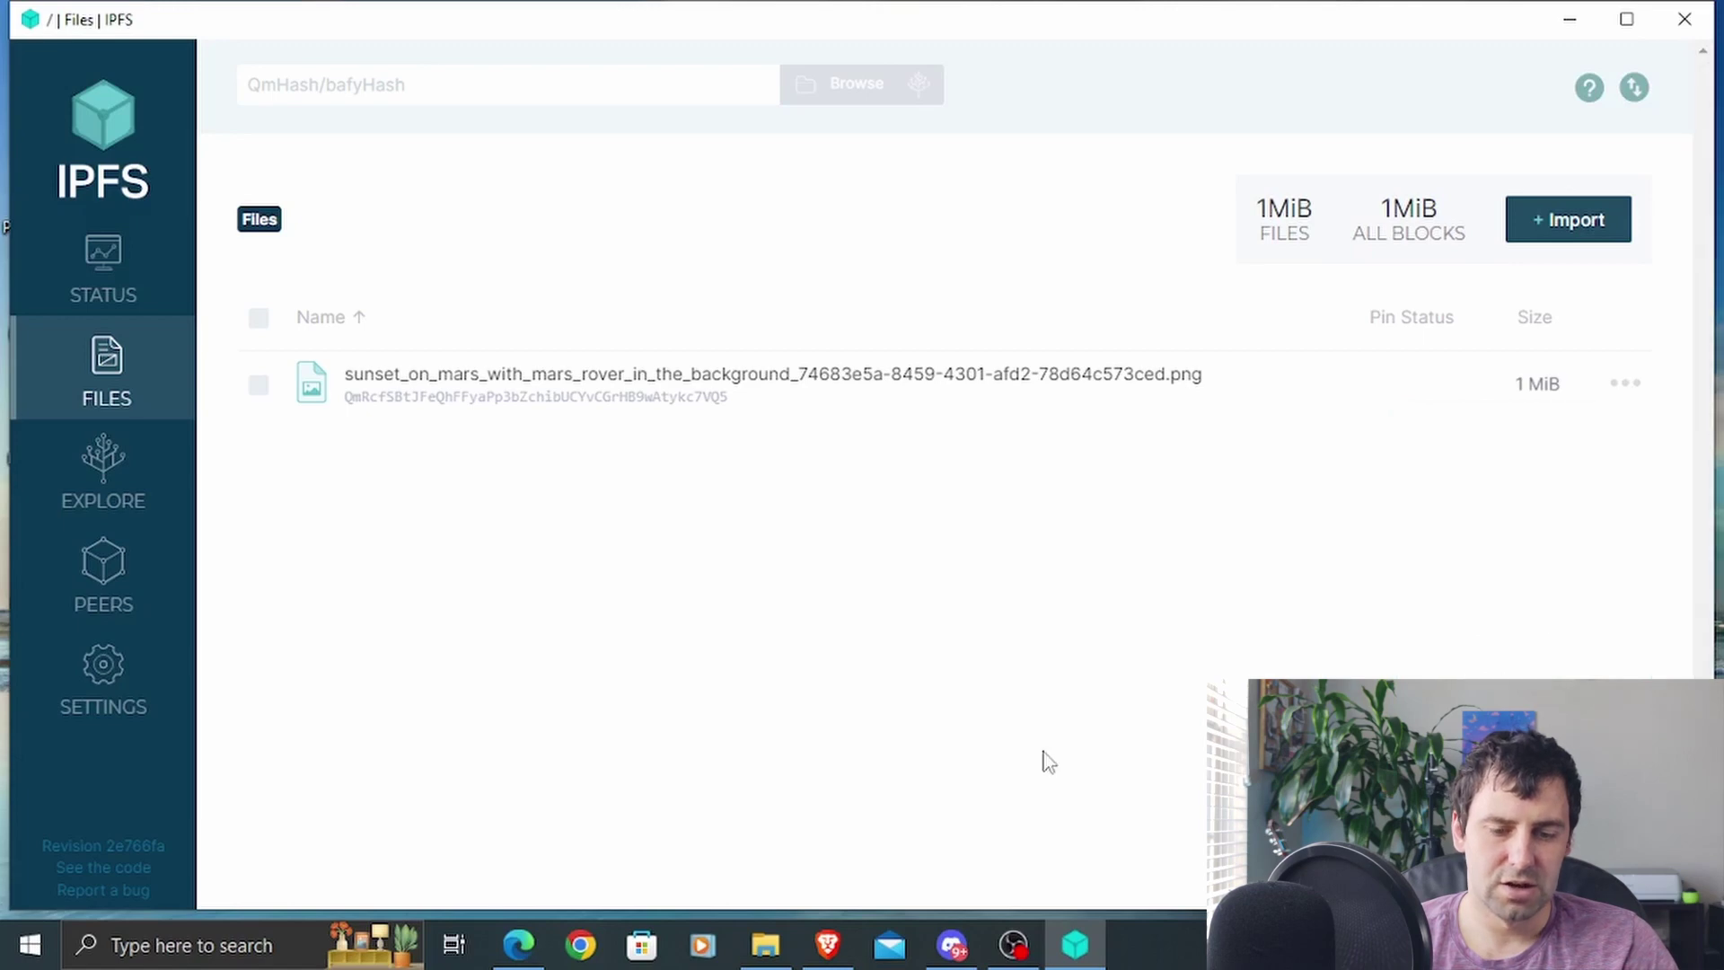
click(829, 950)
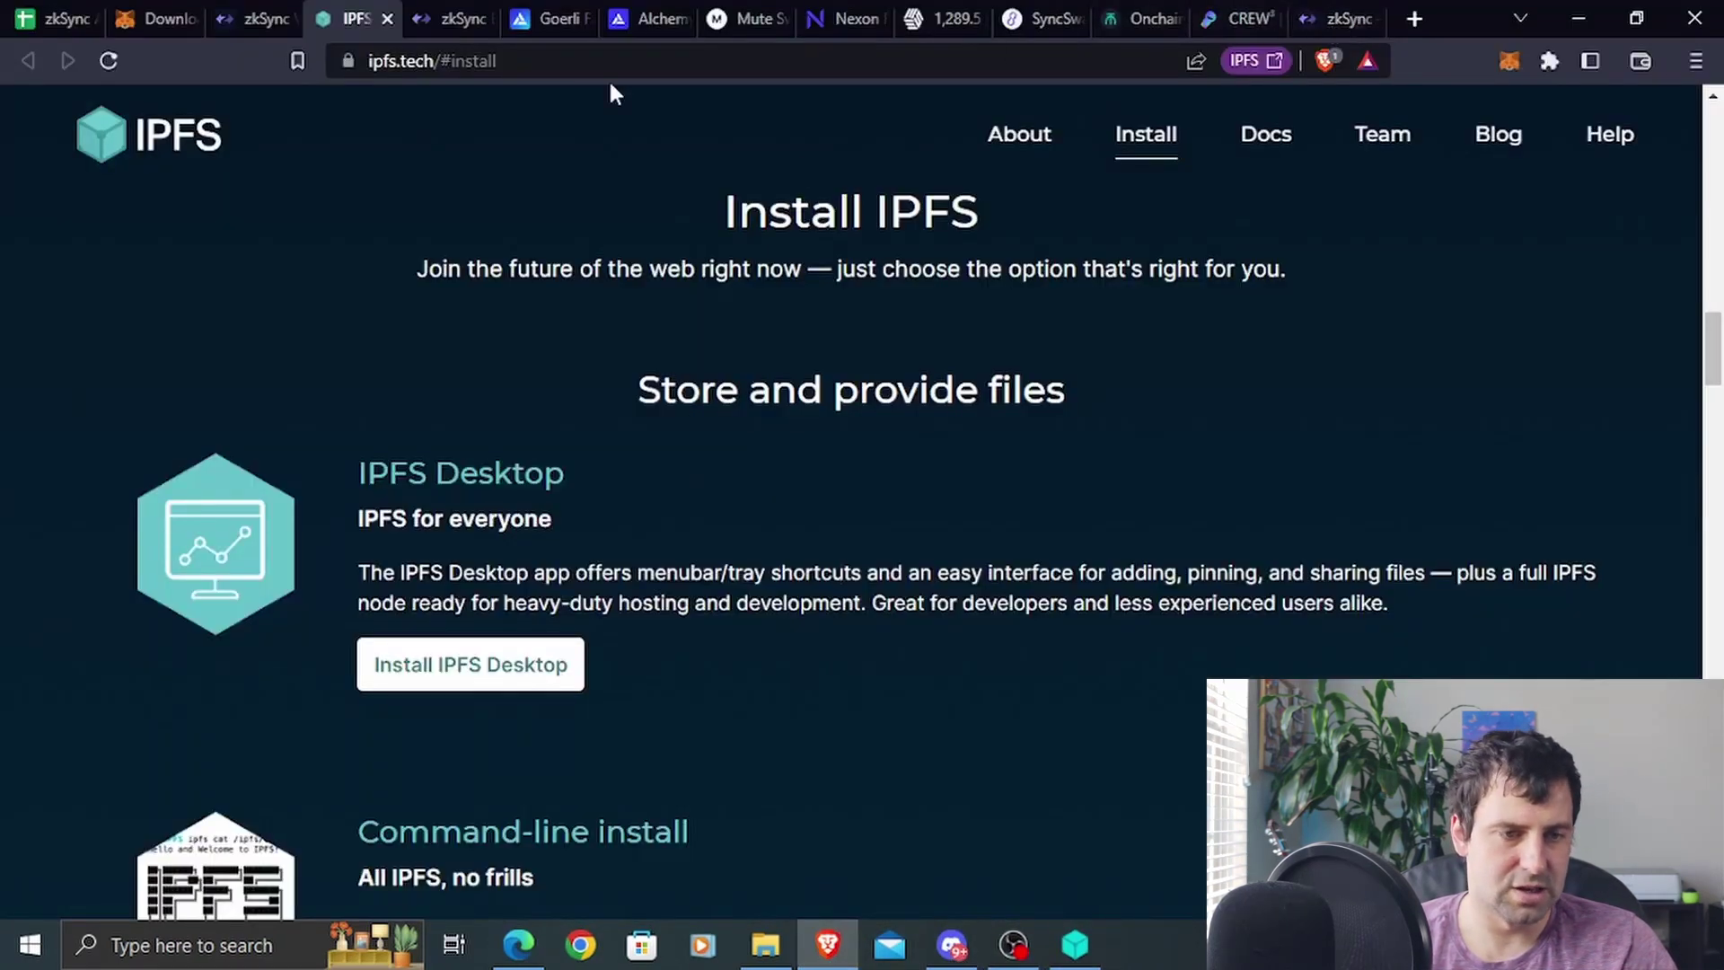
click(253, 20)
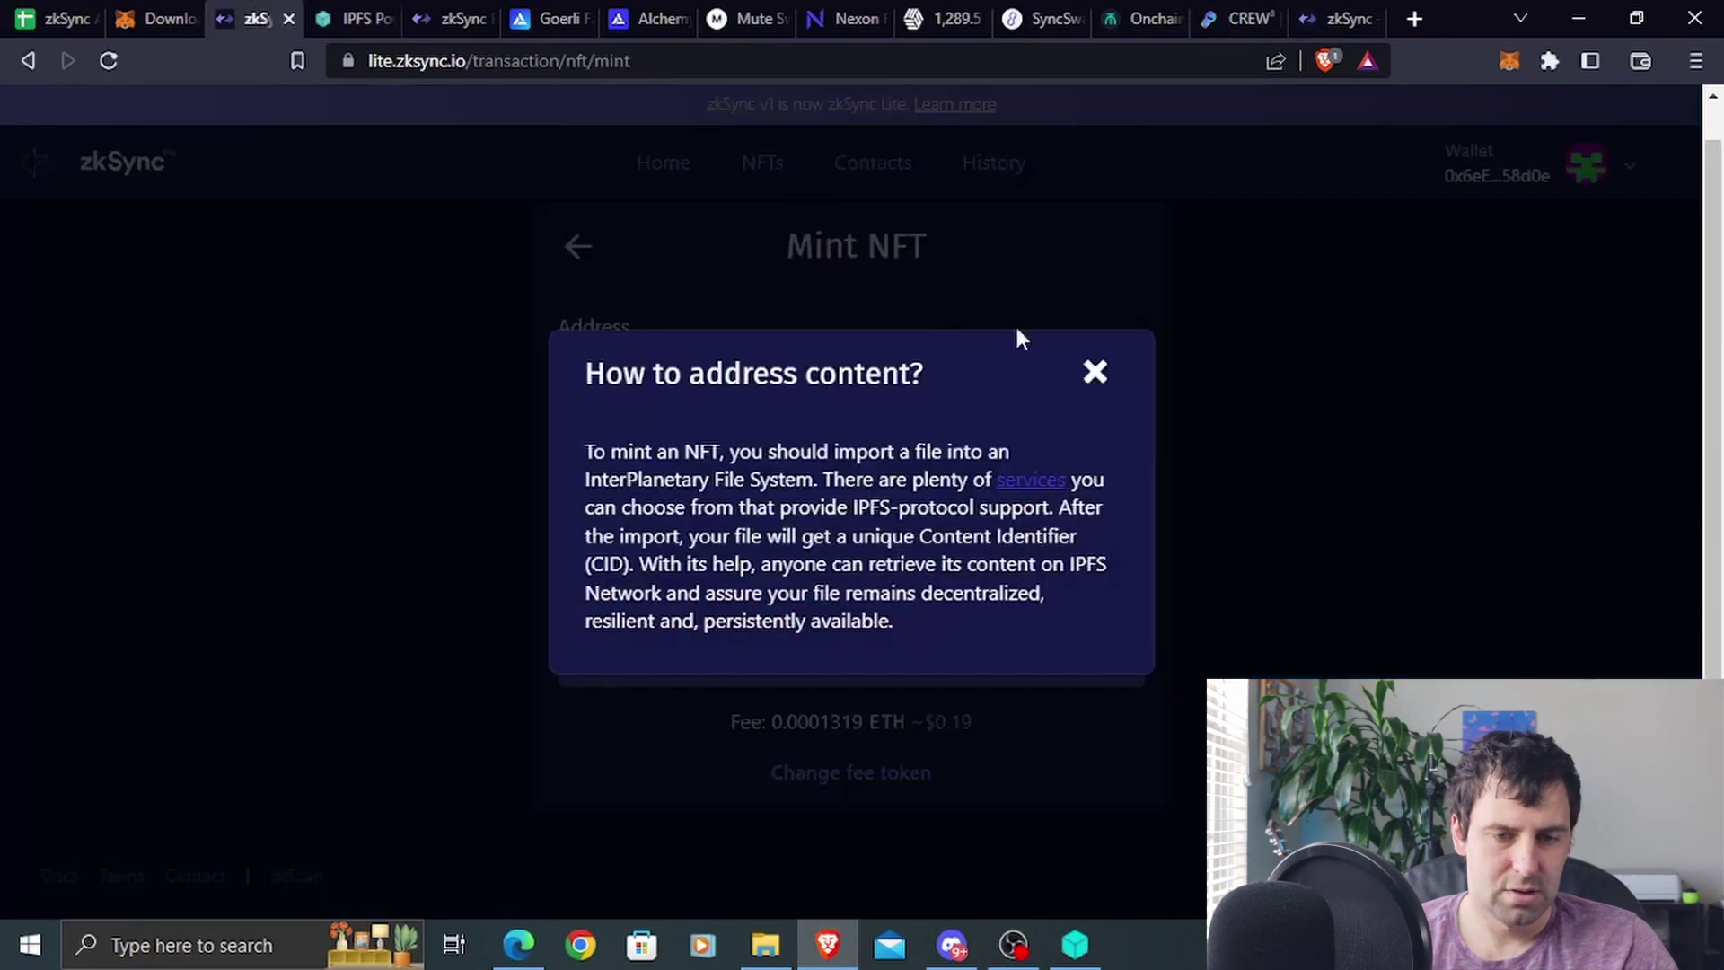
click(1095, 375)
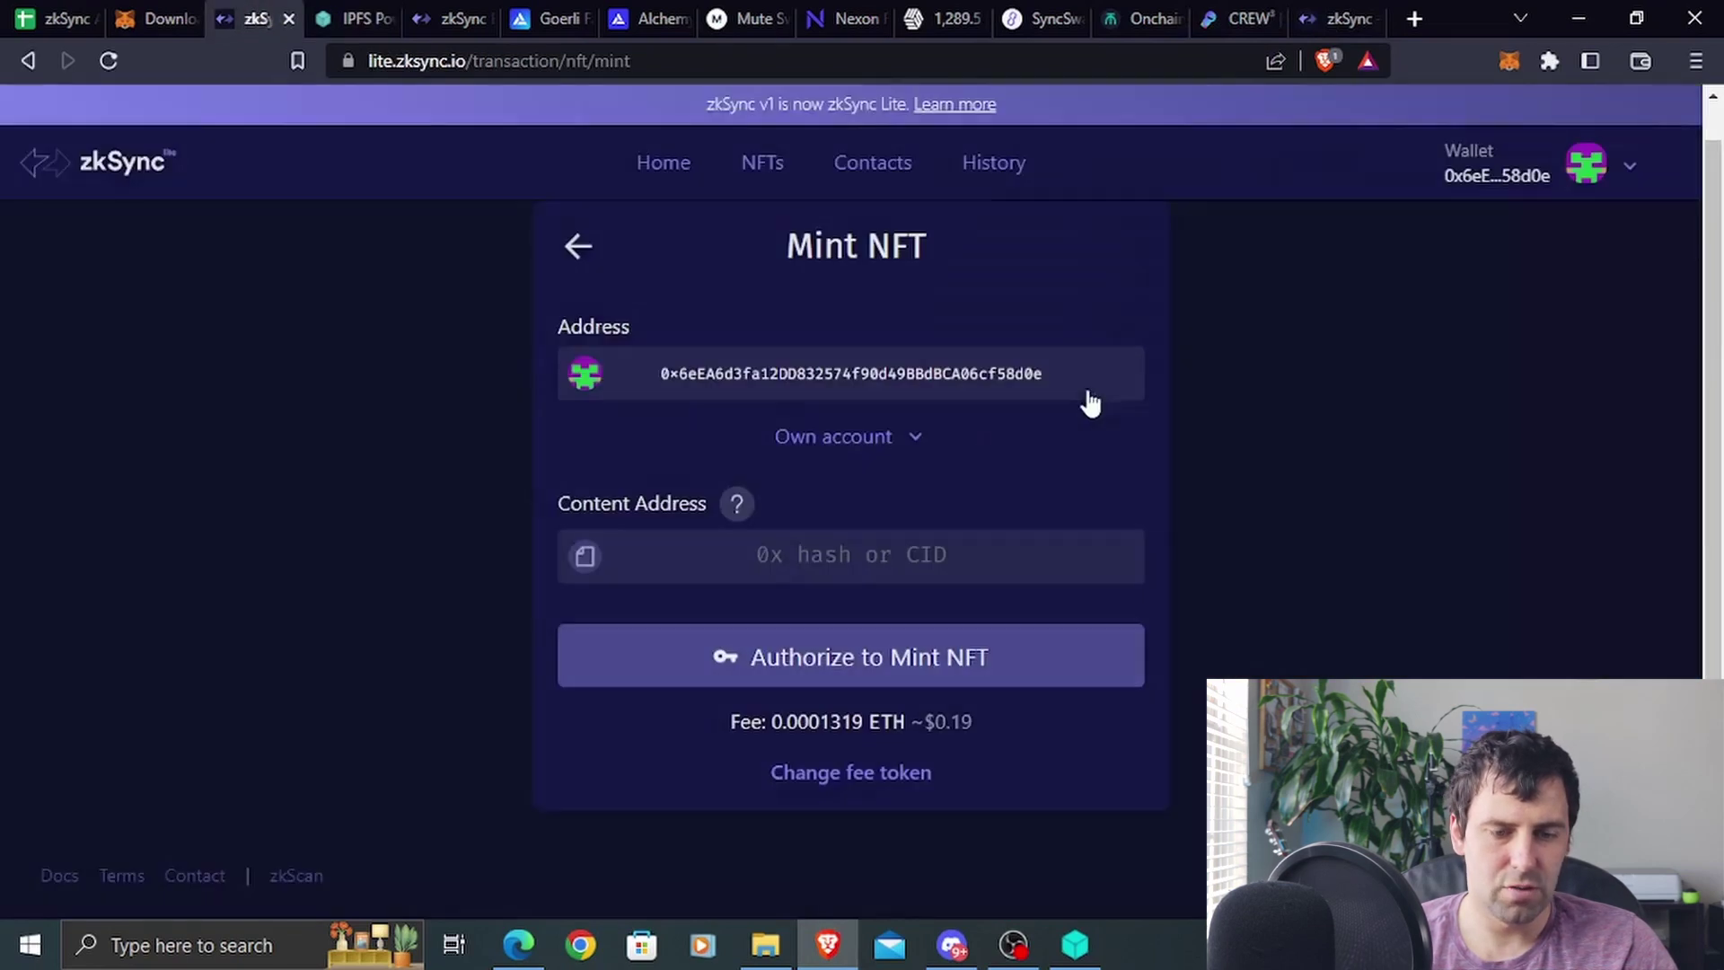
click(736, 550)
key(ctrl+v)
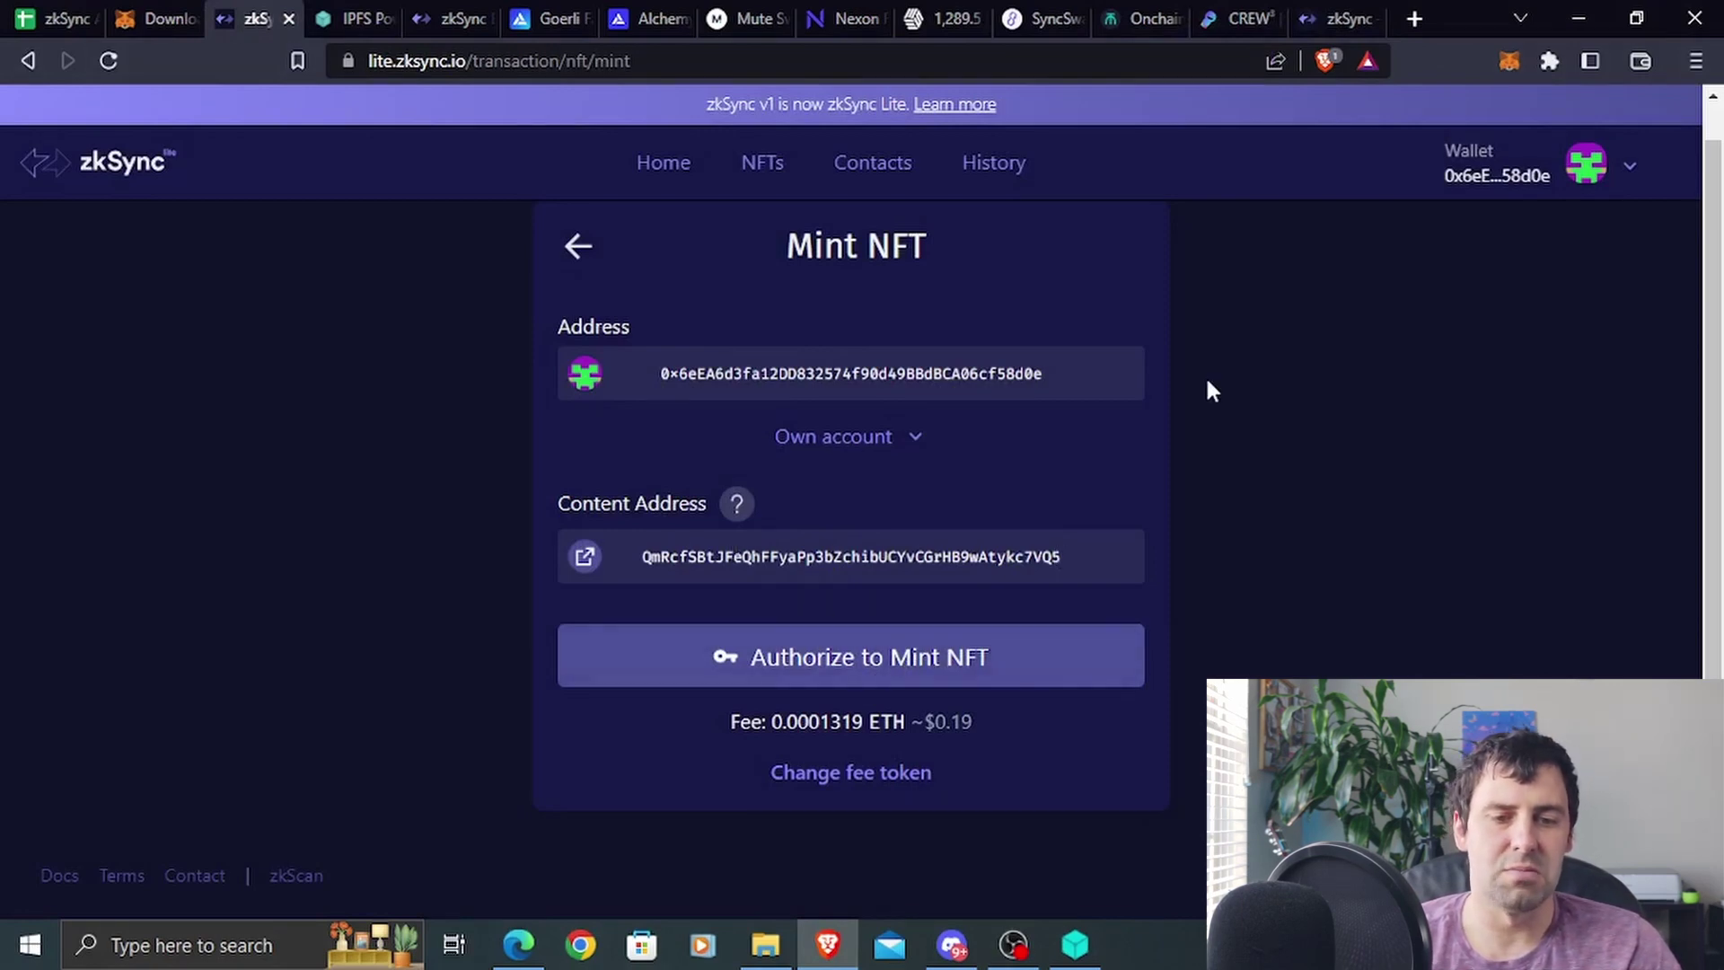
click(580, 248)
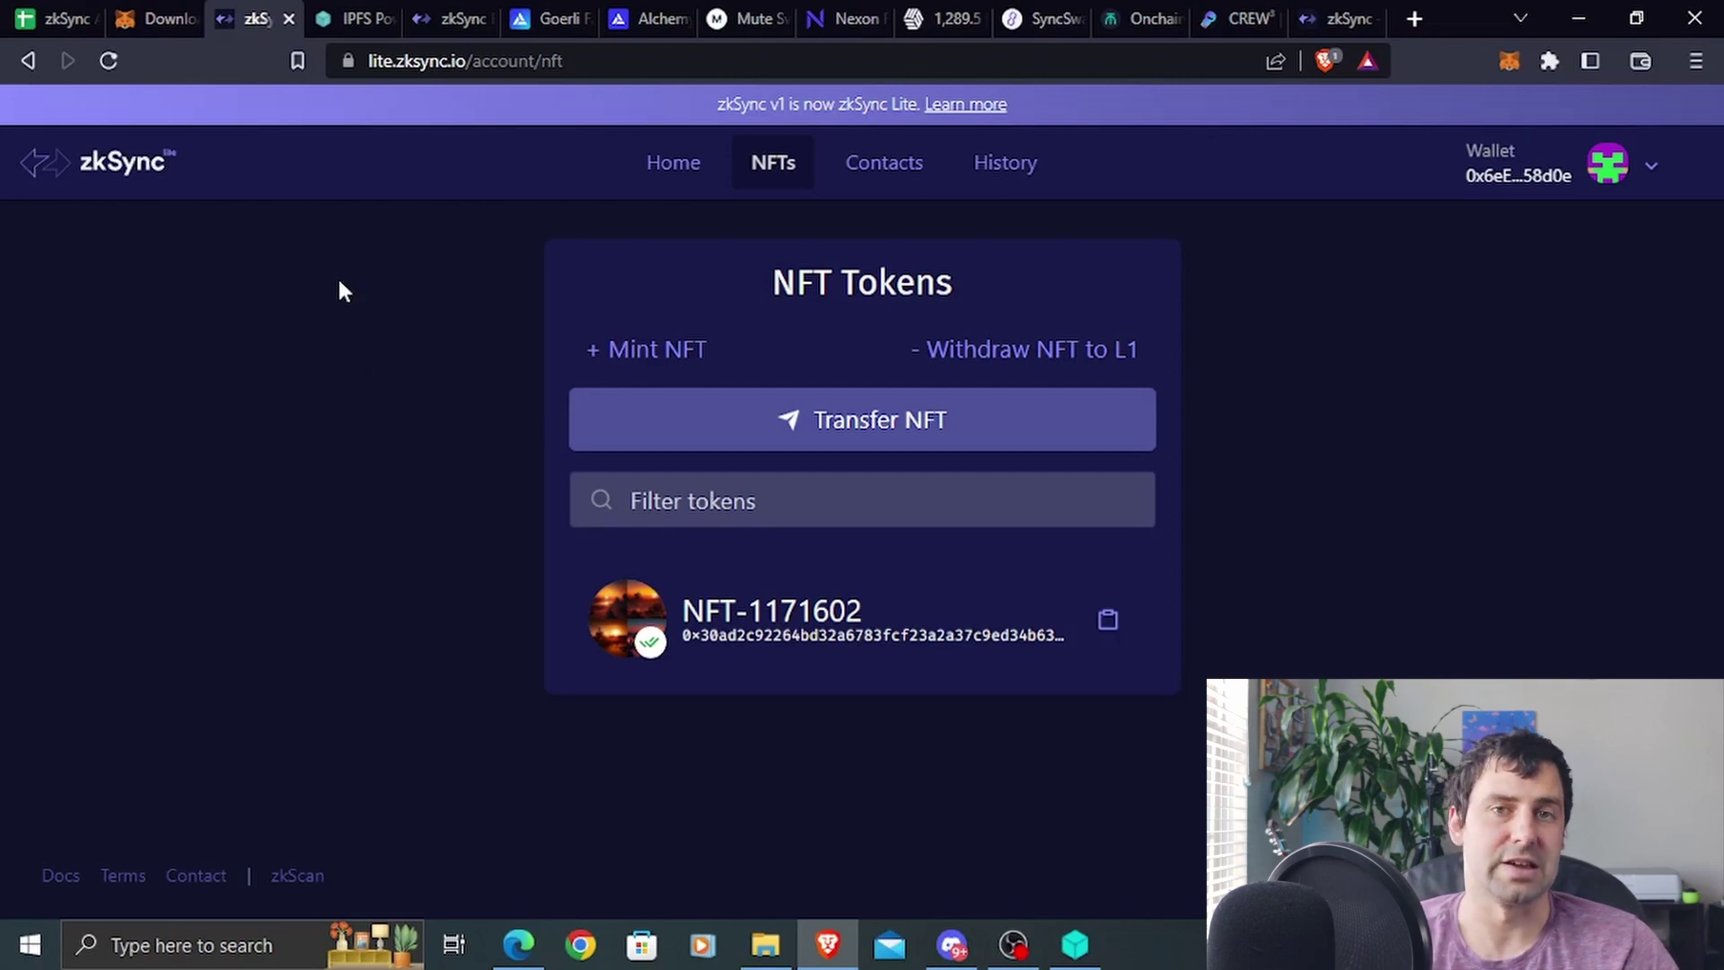
Check step 4 in the airdrop spreadsheet and log in to the zkSync Era Goerli portal with MetaMask
key(ctrl+1)
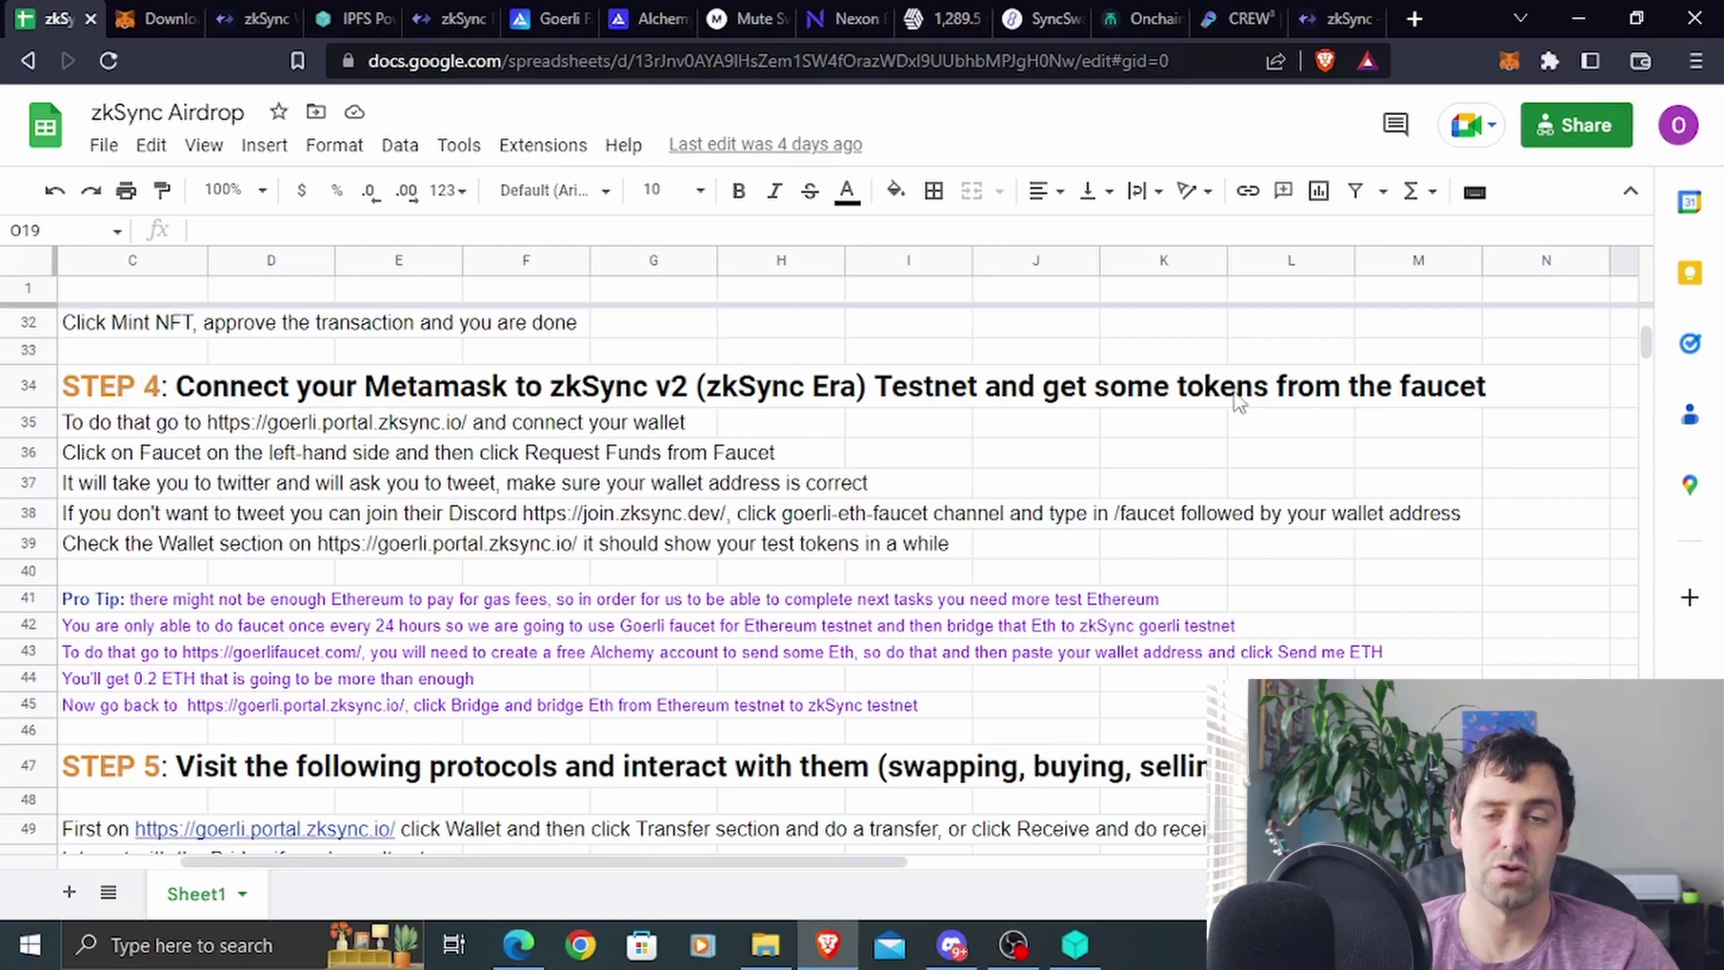
click(449, 19)
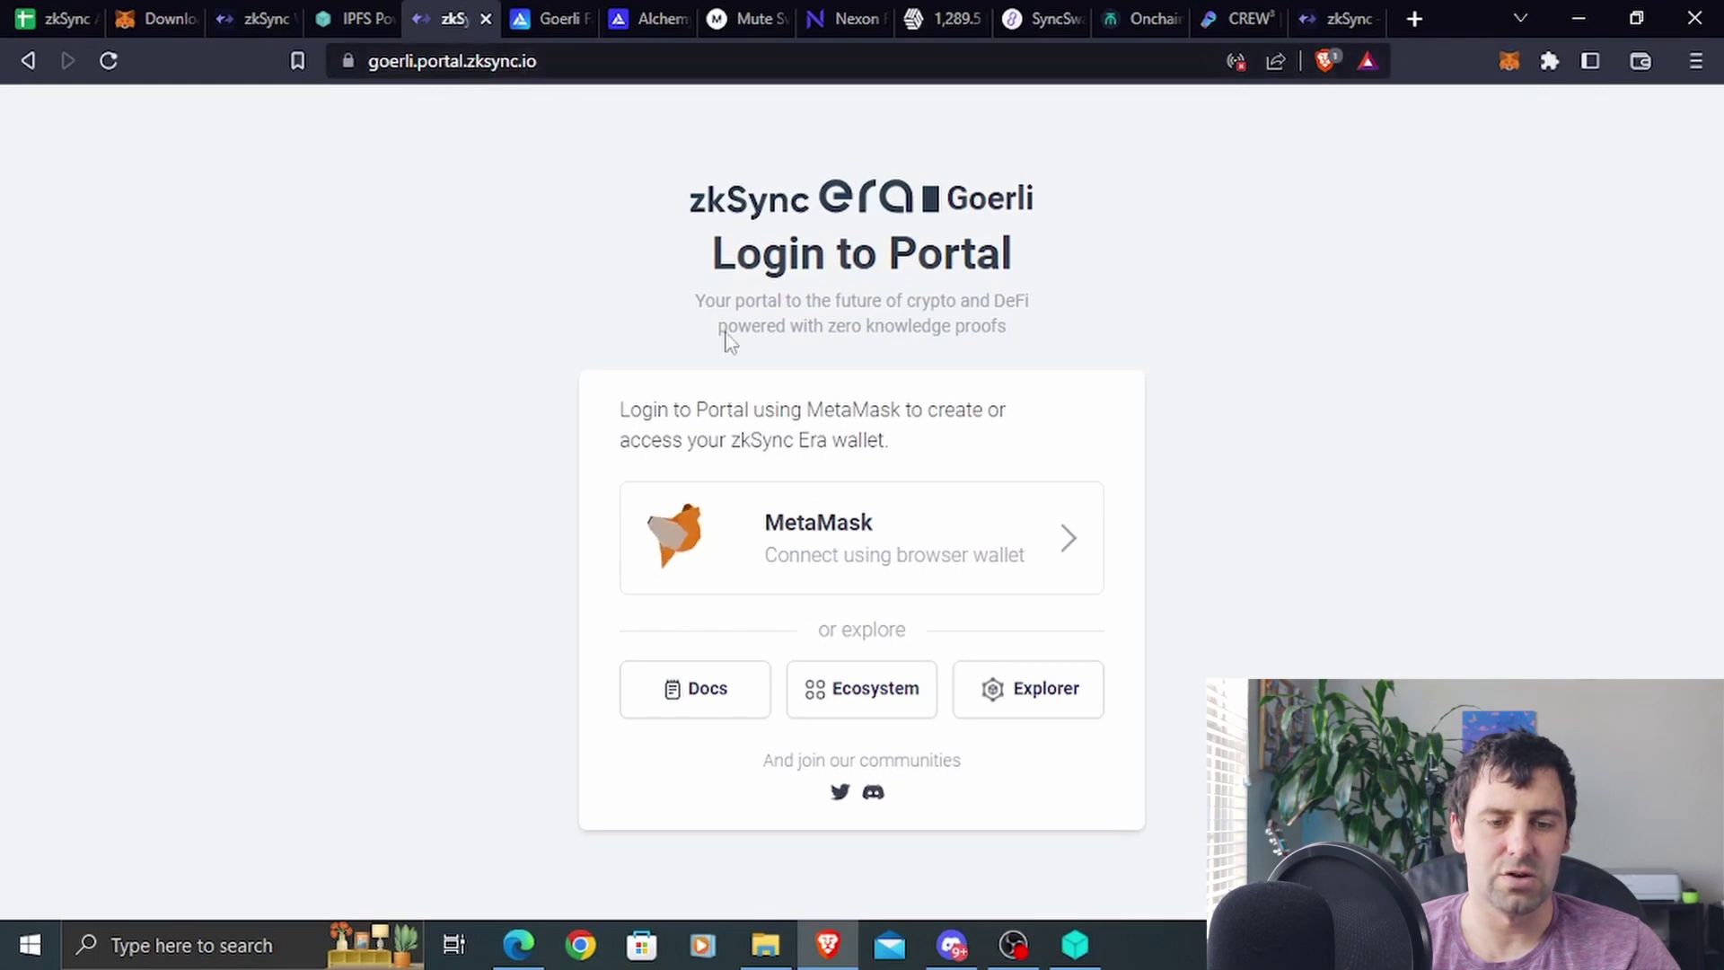
click(863, 544)
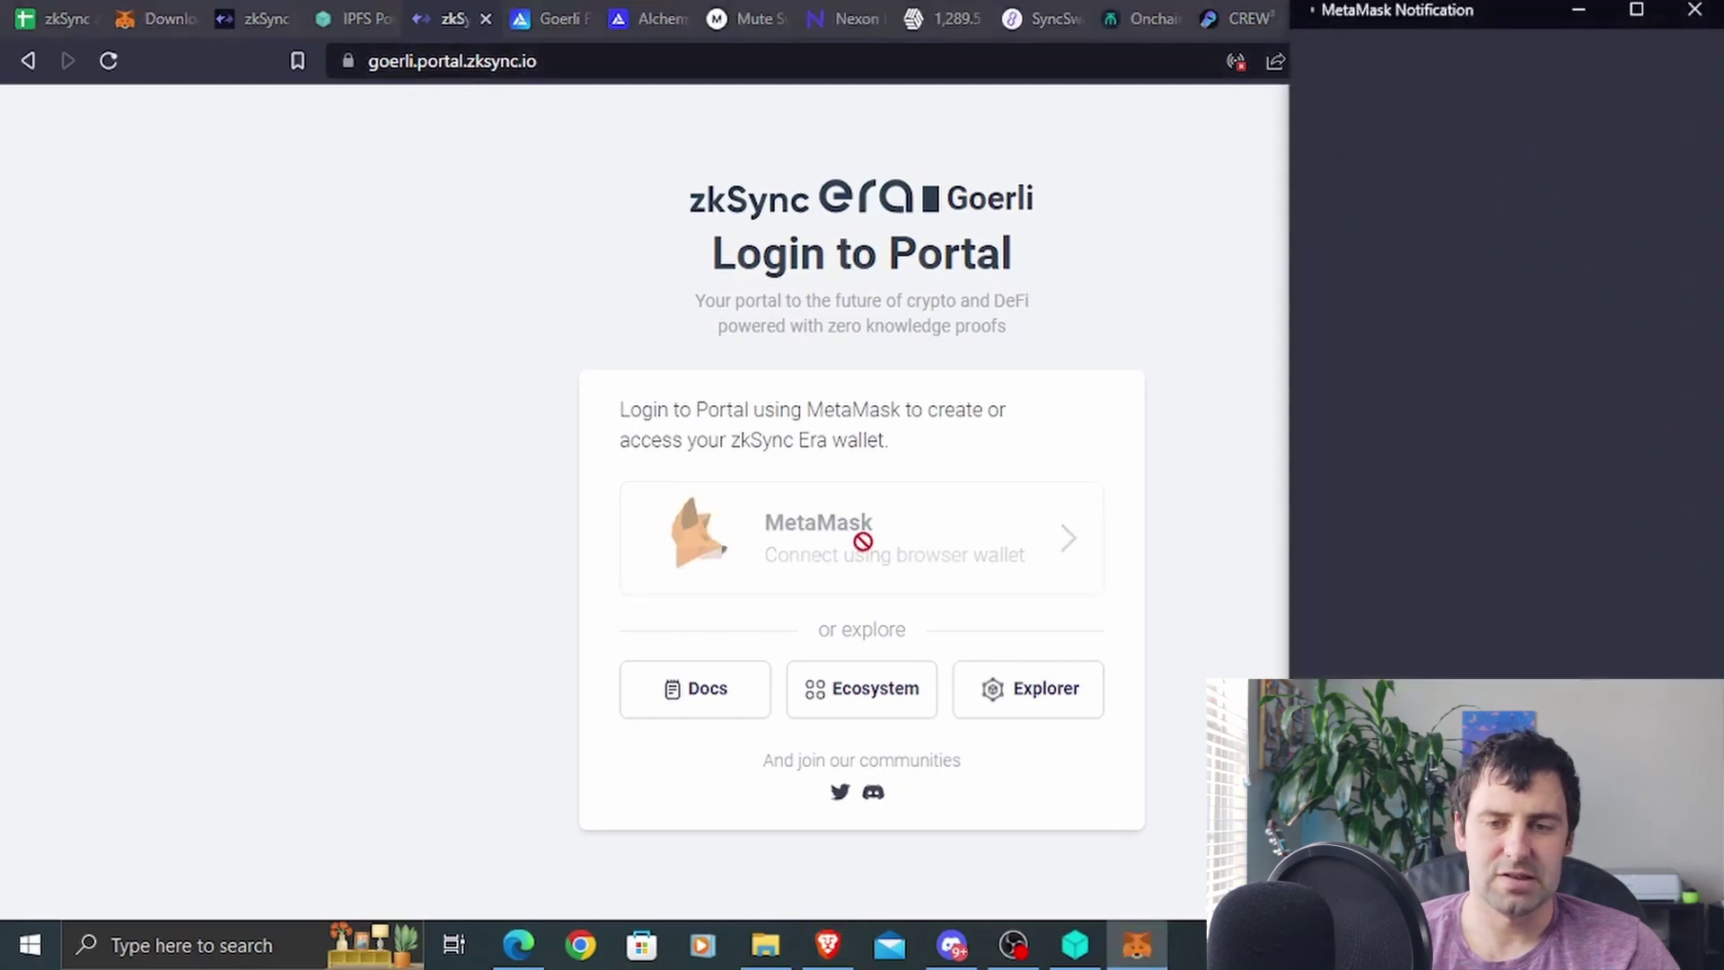
click(1606, 709)
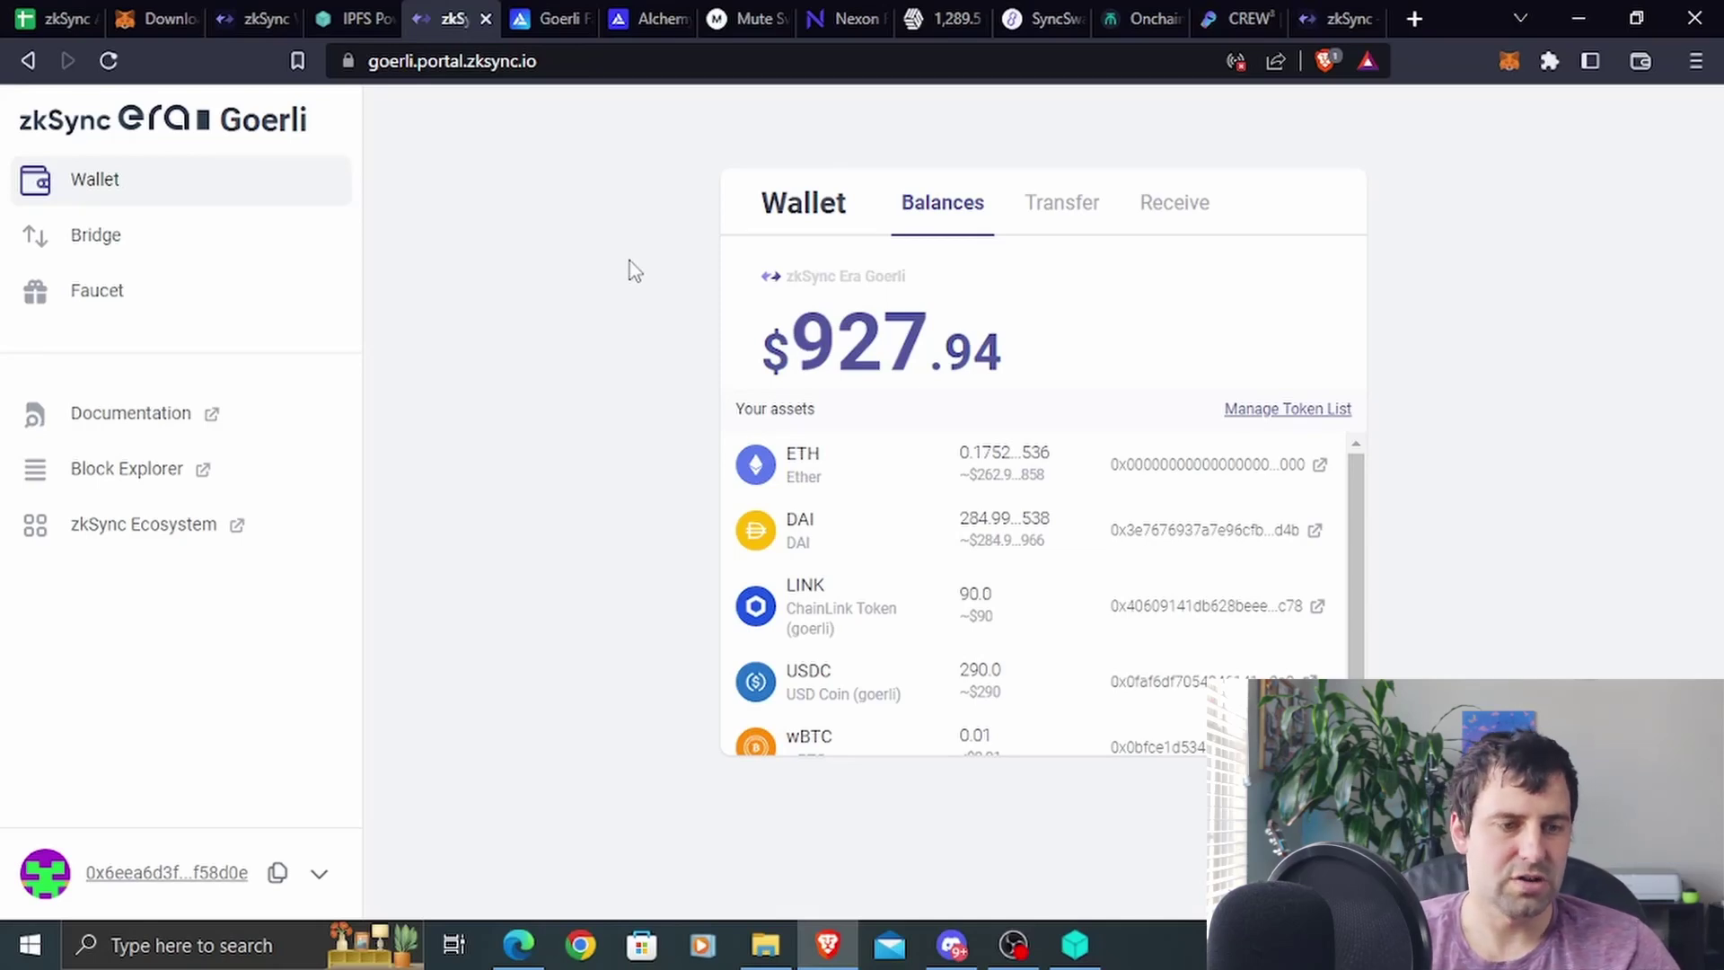
Request funds from the portal's faucet up to the prefilled tweet, and discard the tweet without posting it
click(183, 307)
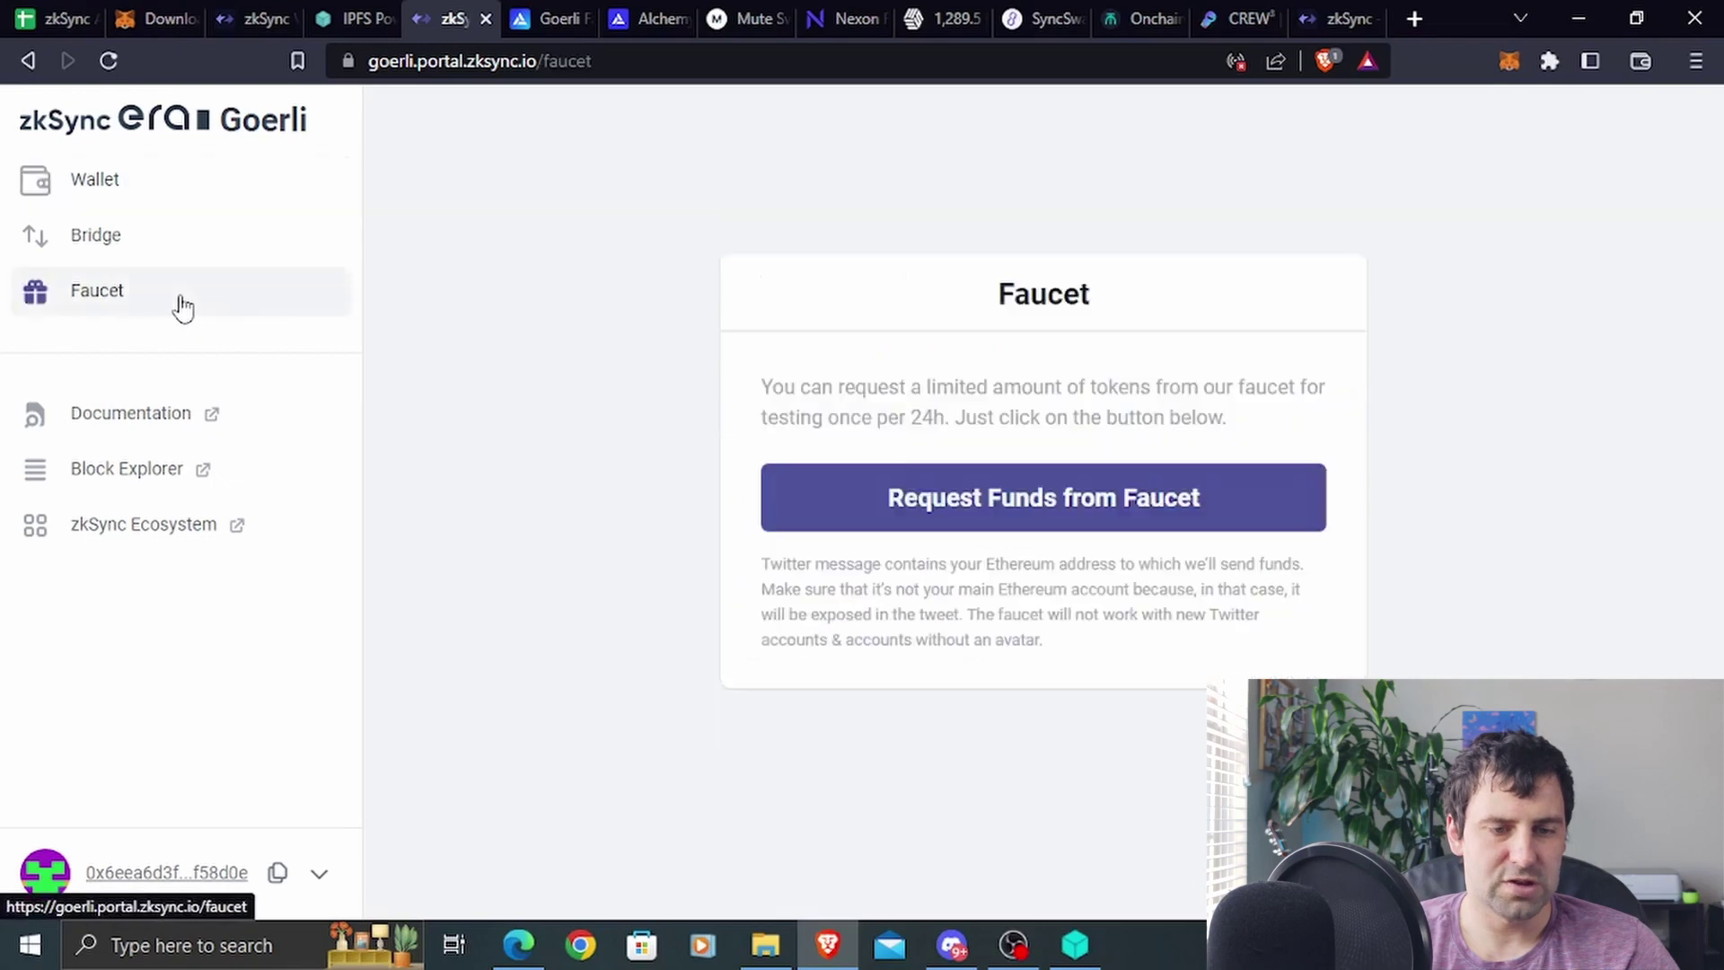
click(900, 501)
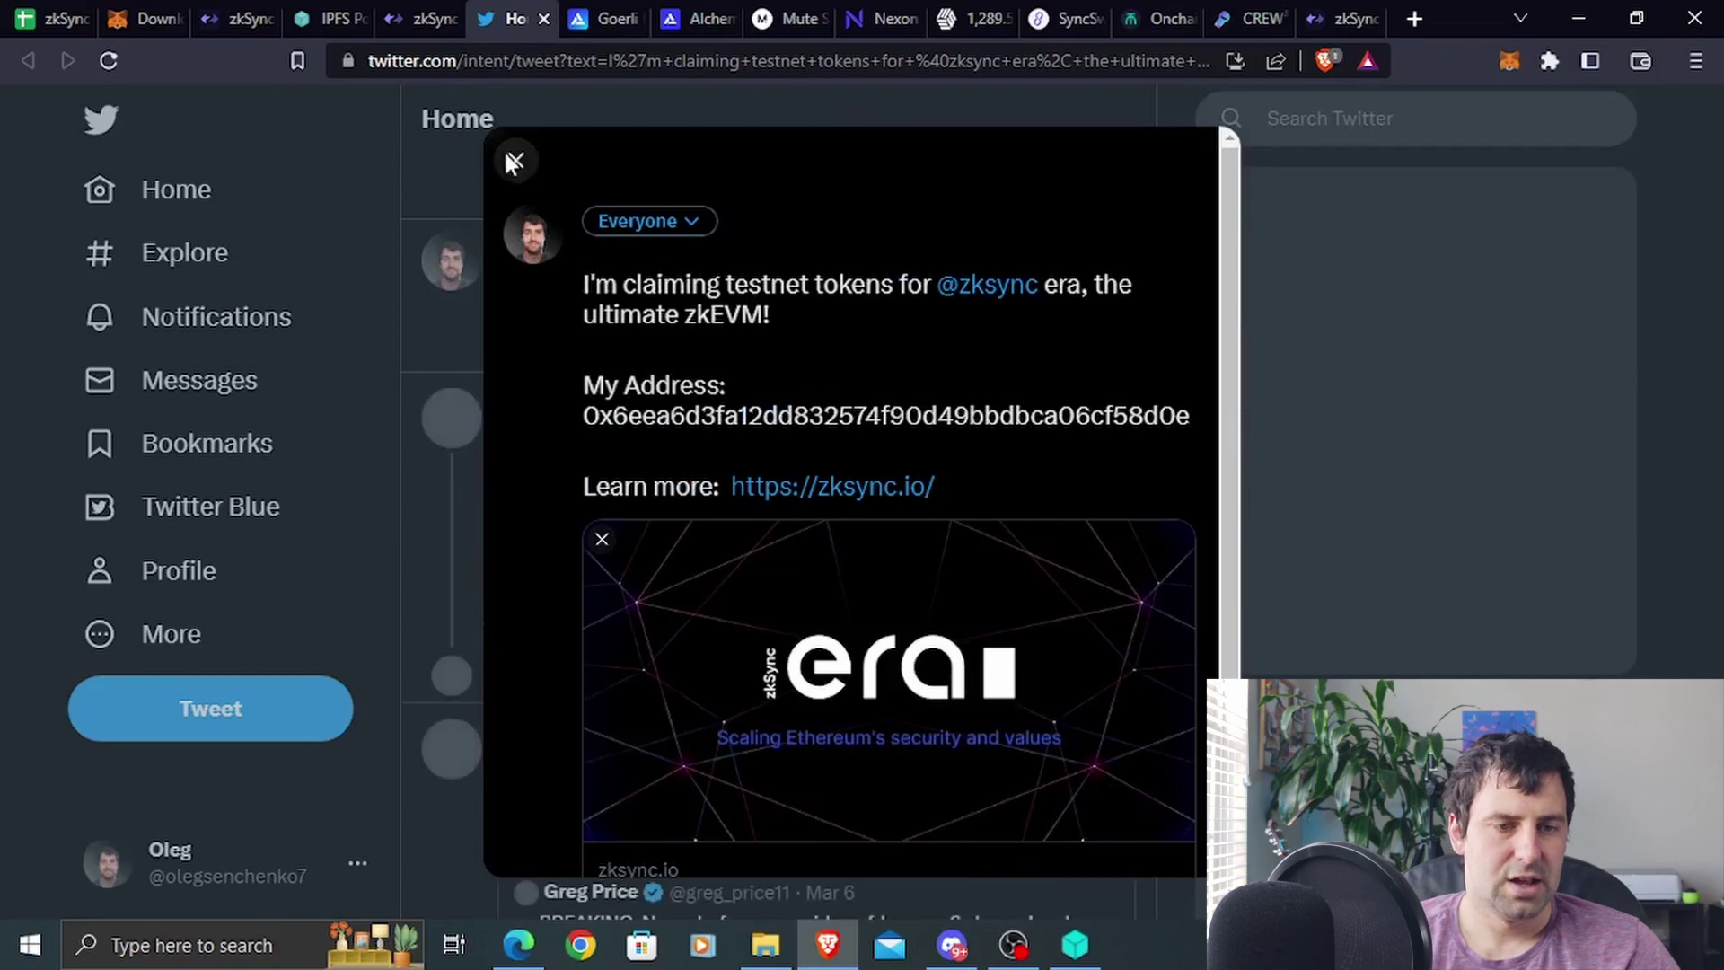
click(509, 162)
key(ctrl+w)
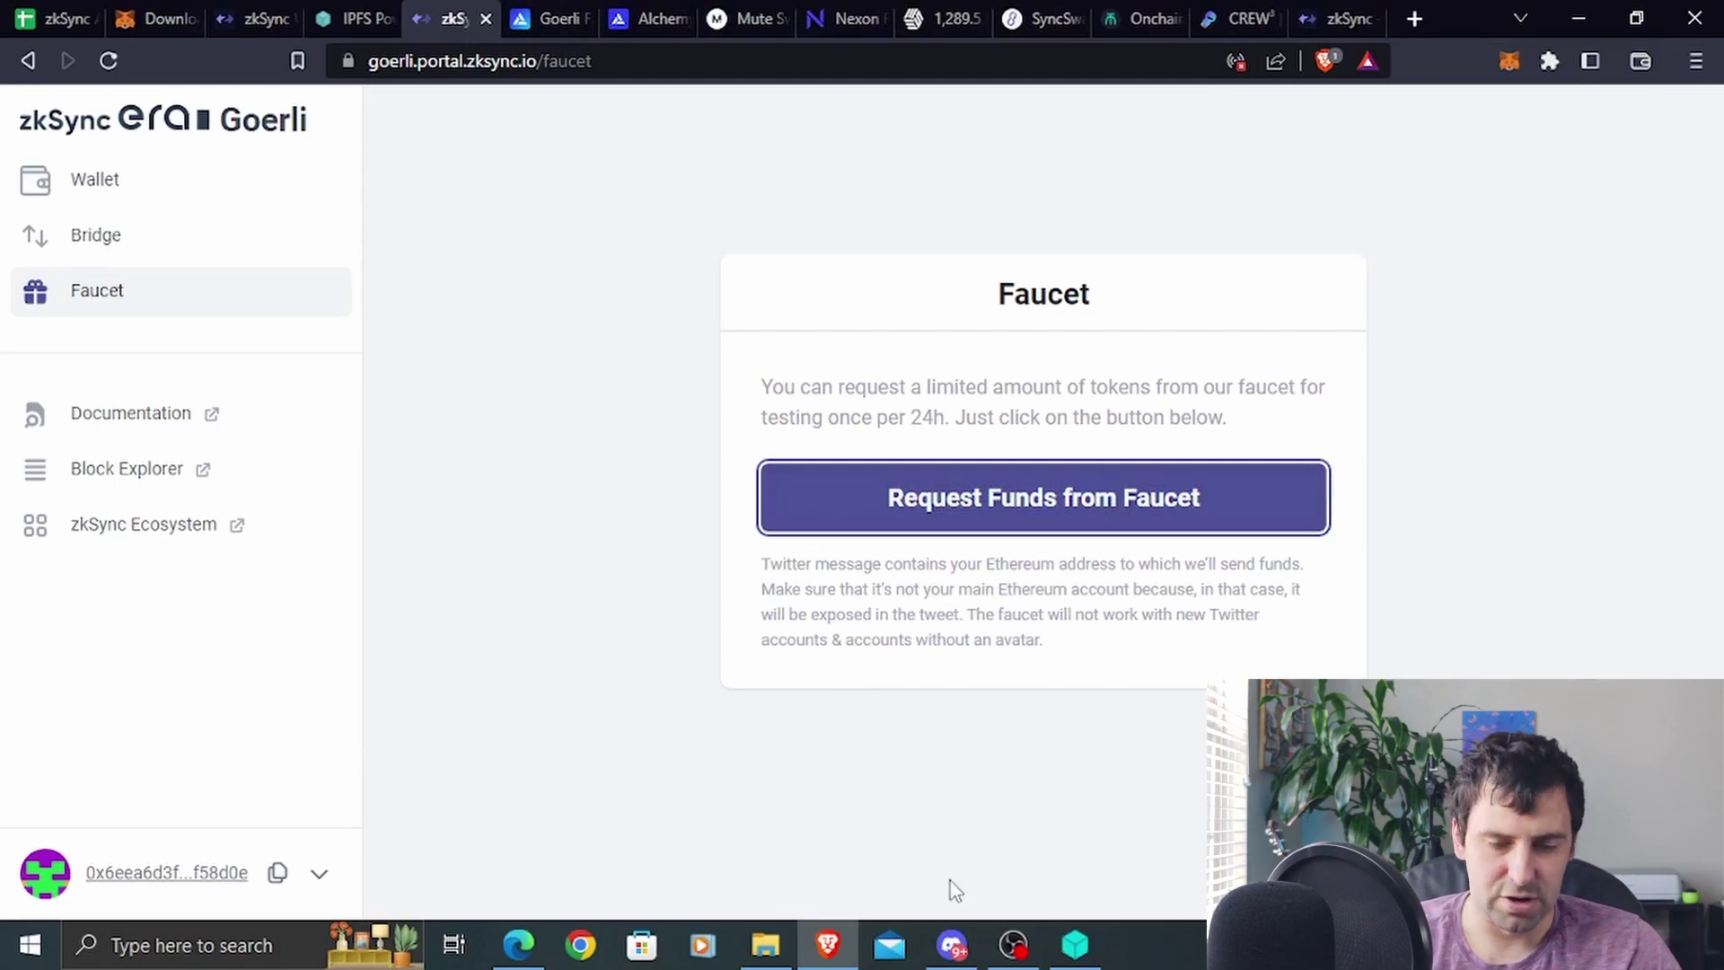
Switch to Discord and browse the faucet requests in the zkSync server's goerli-eth-faucet channel
click(950, 960)
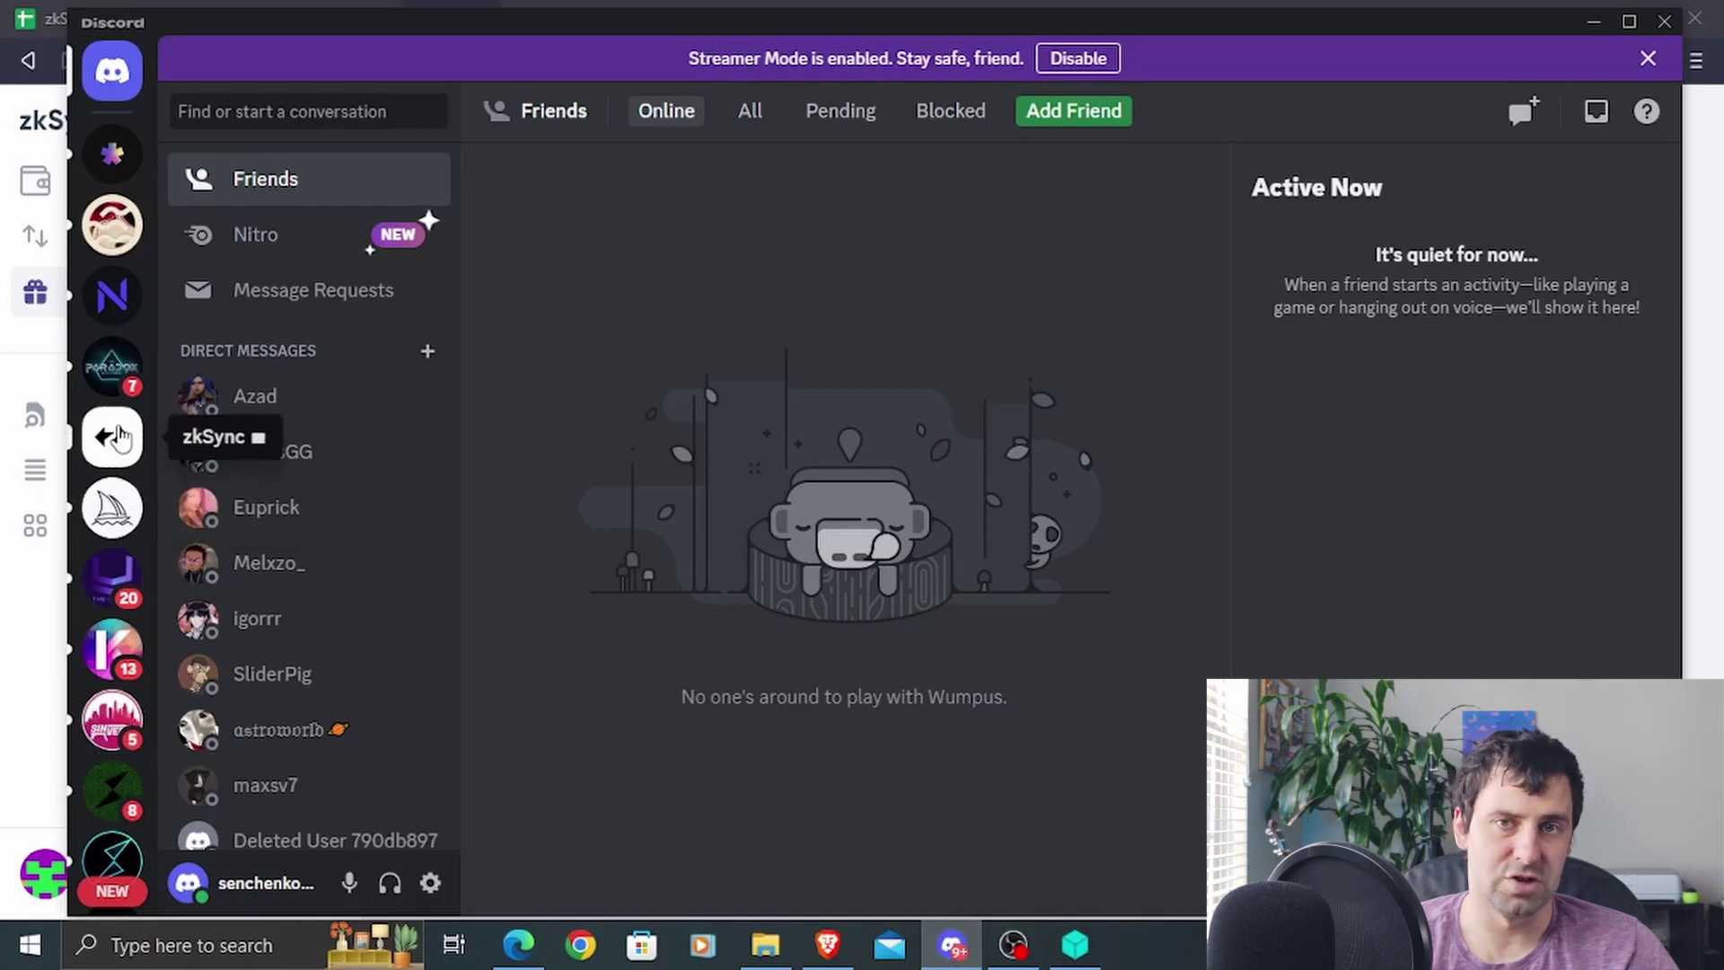
click(119, 437)
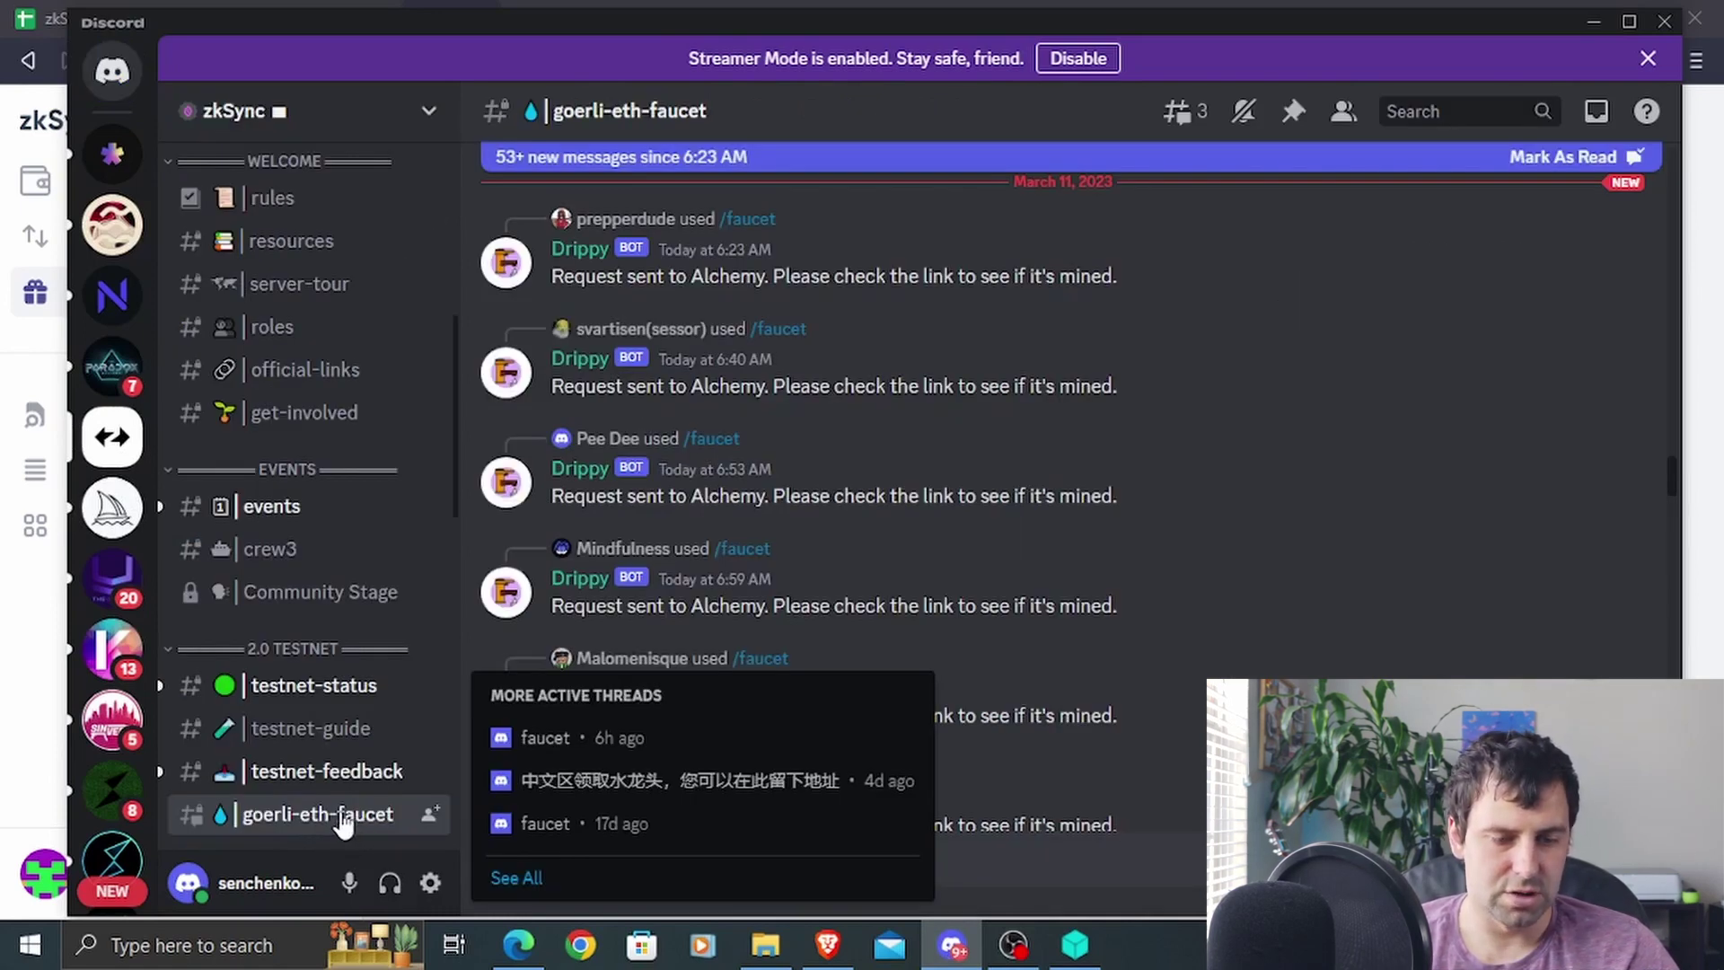
scroll(886, 696, down, 5)
scroll(885, 693, down, 2)
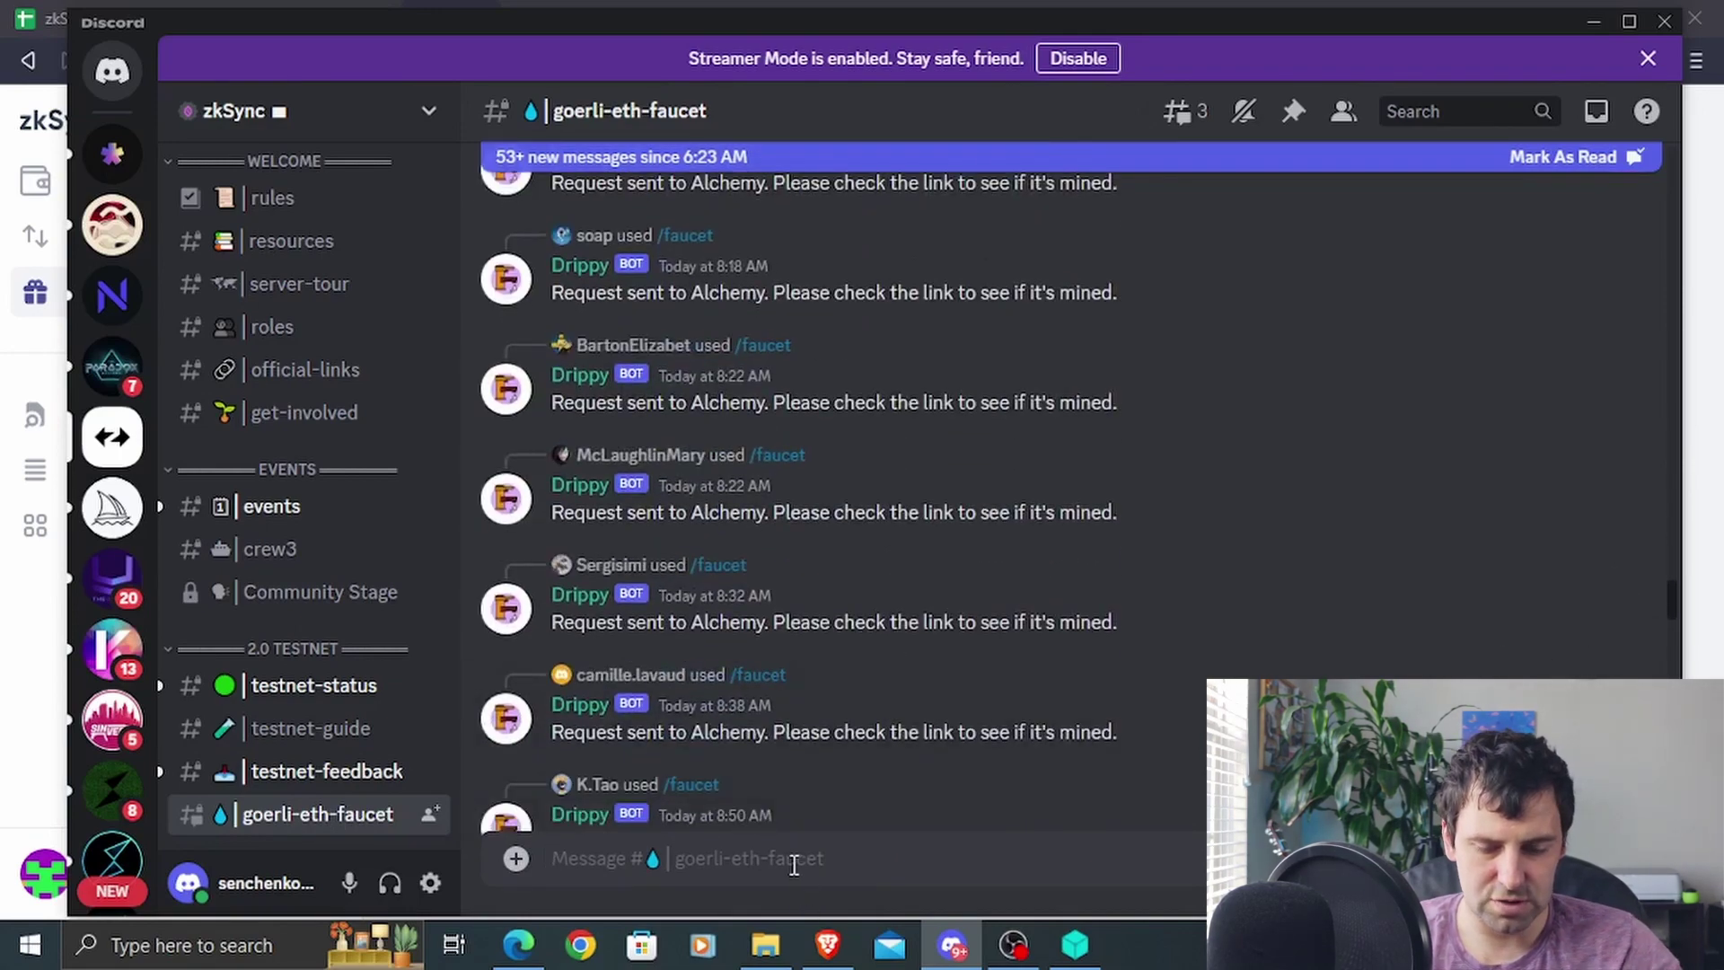
Prepare the /faucet command with its empty address parameter, leave it unsent, and minimise Discord to return to Brave
text(/fauc)
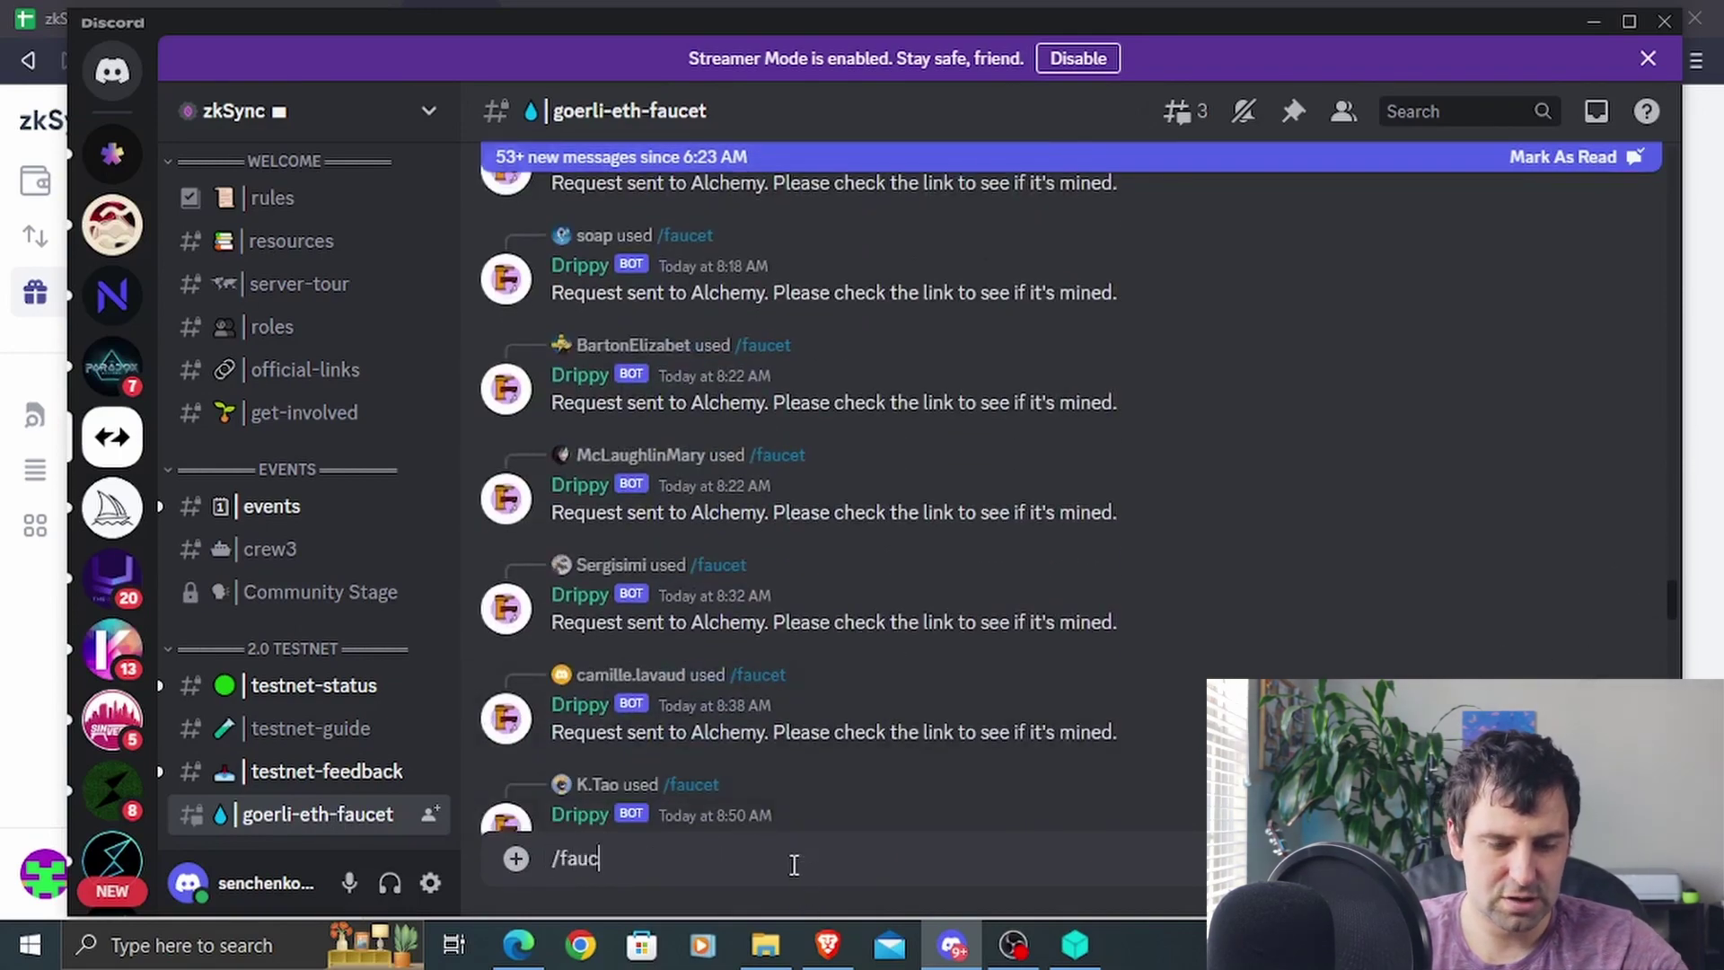
text(et)
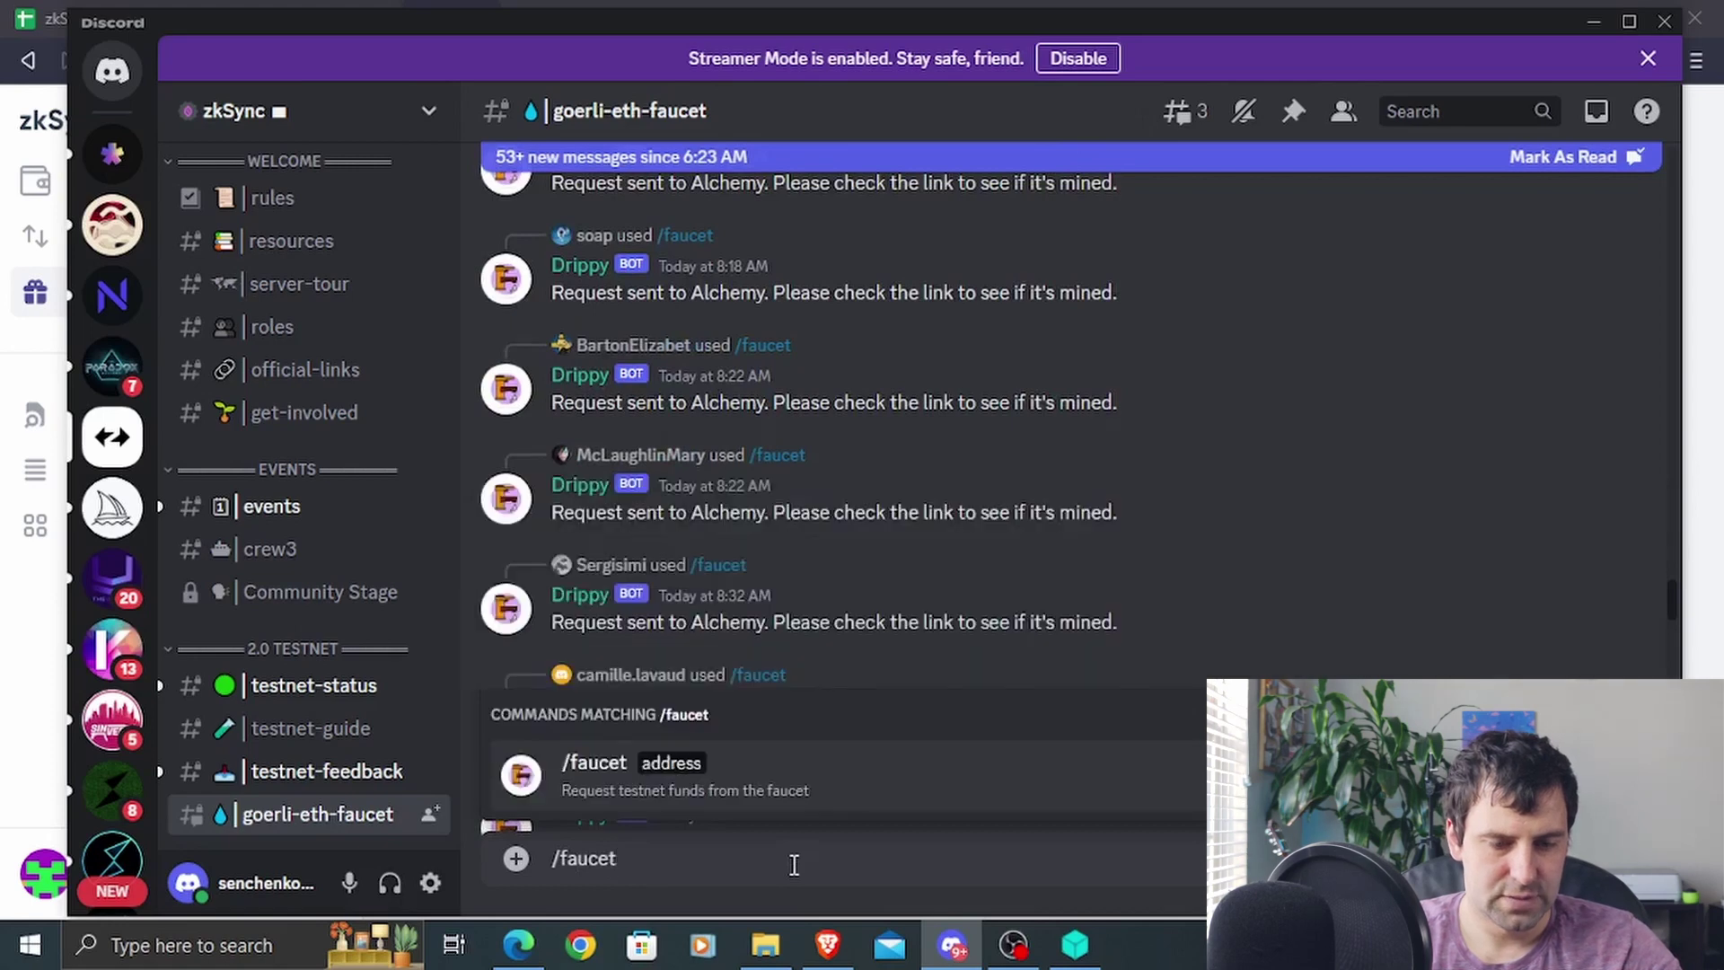
key(Tab)
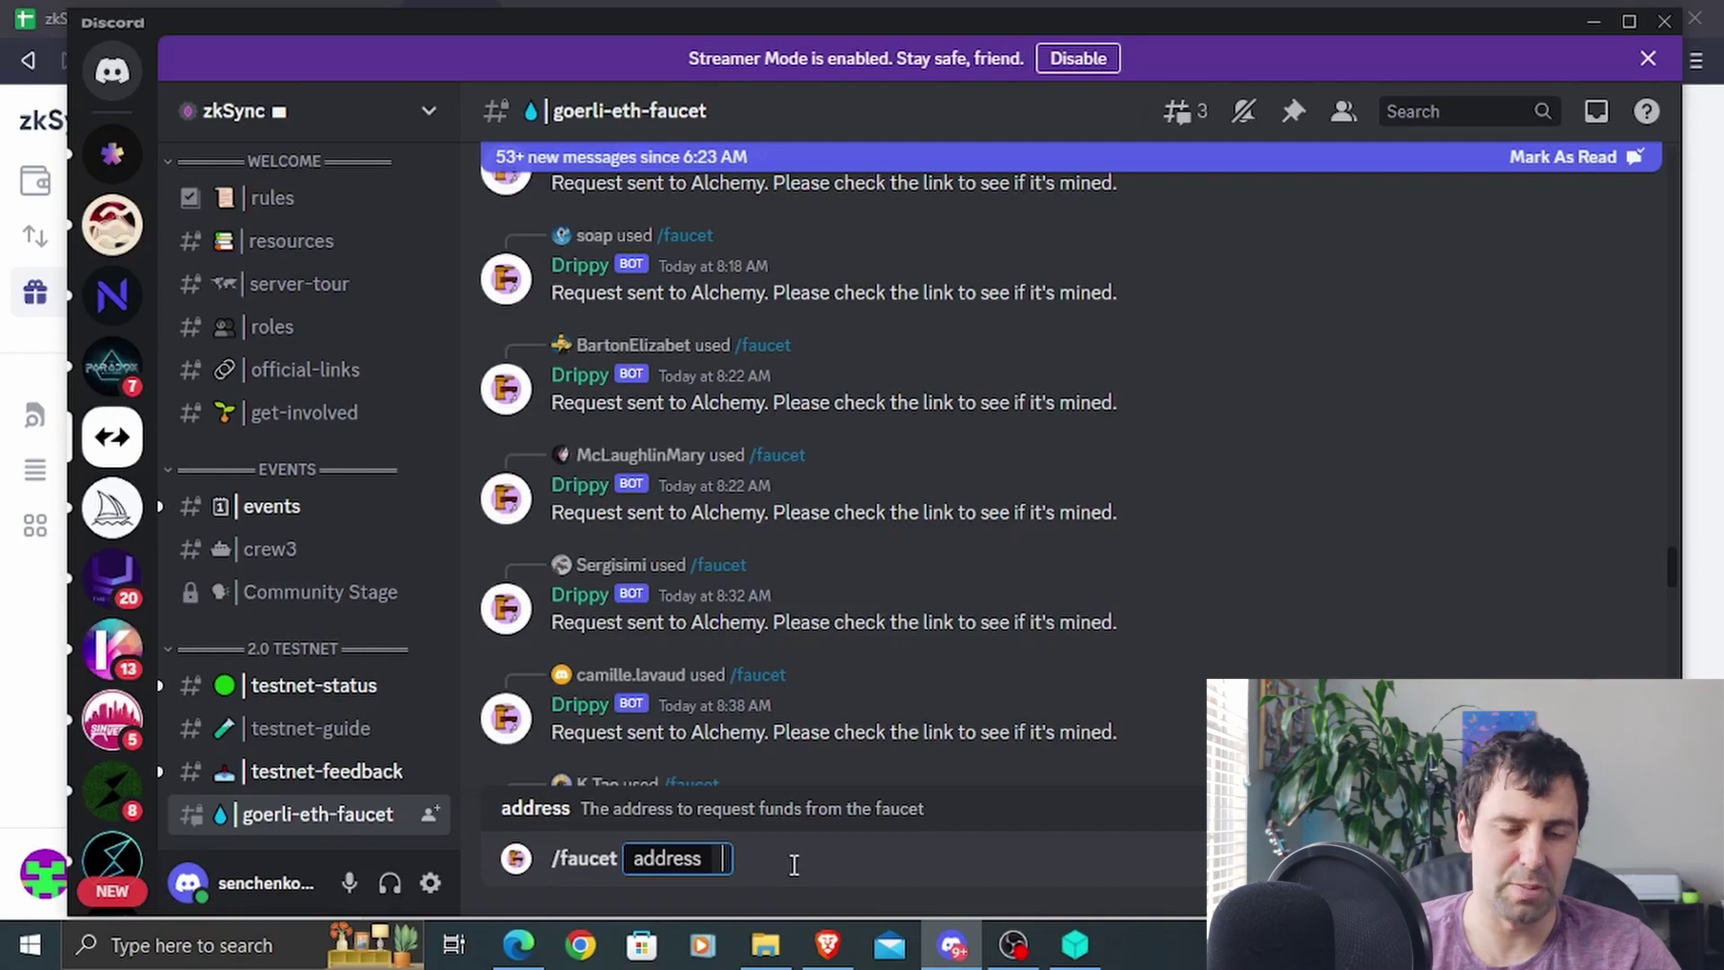
key(Escape)
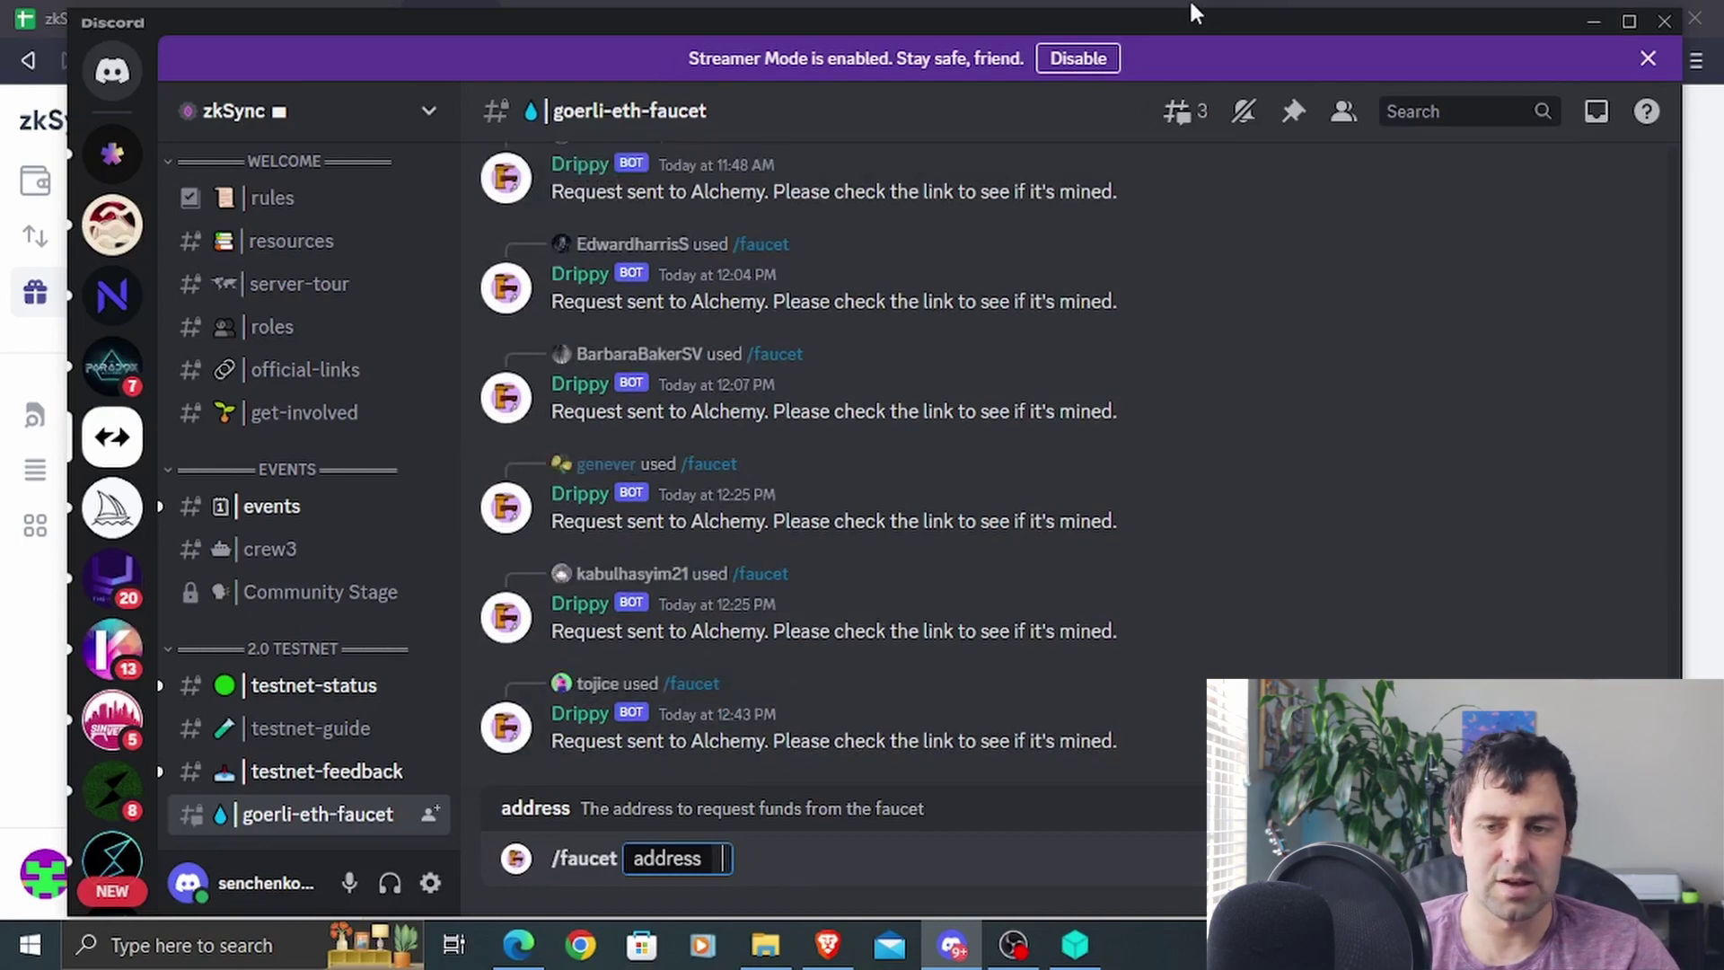
click(1595, 24)
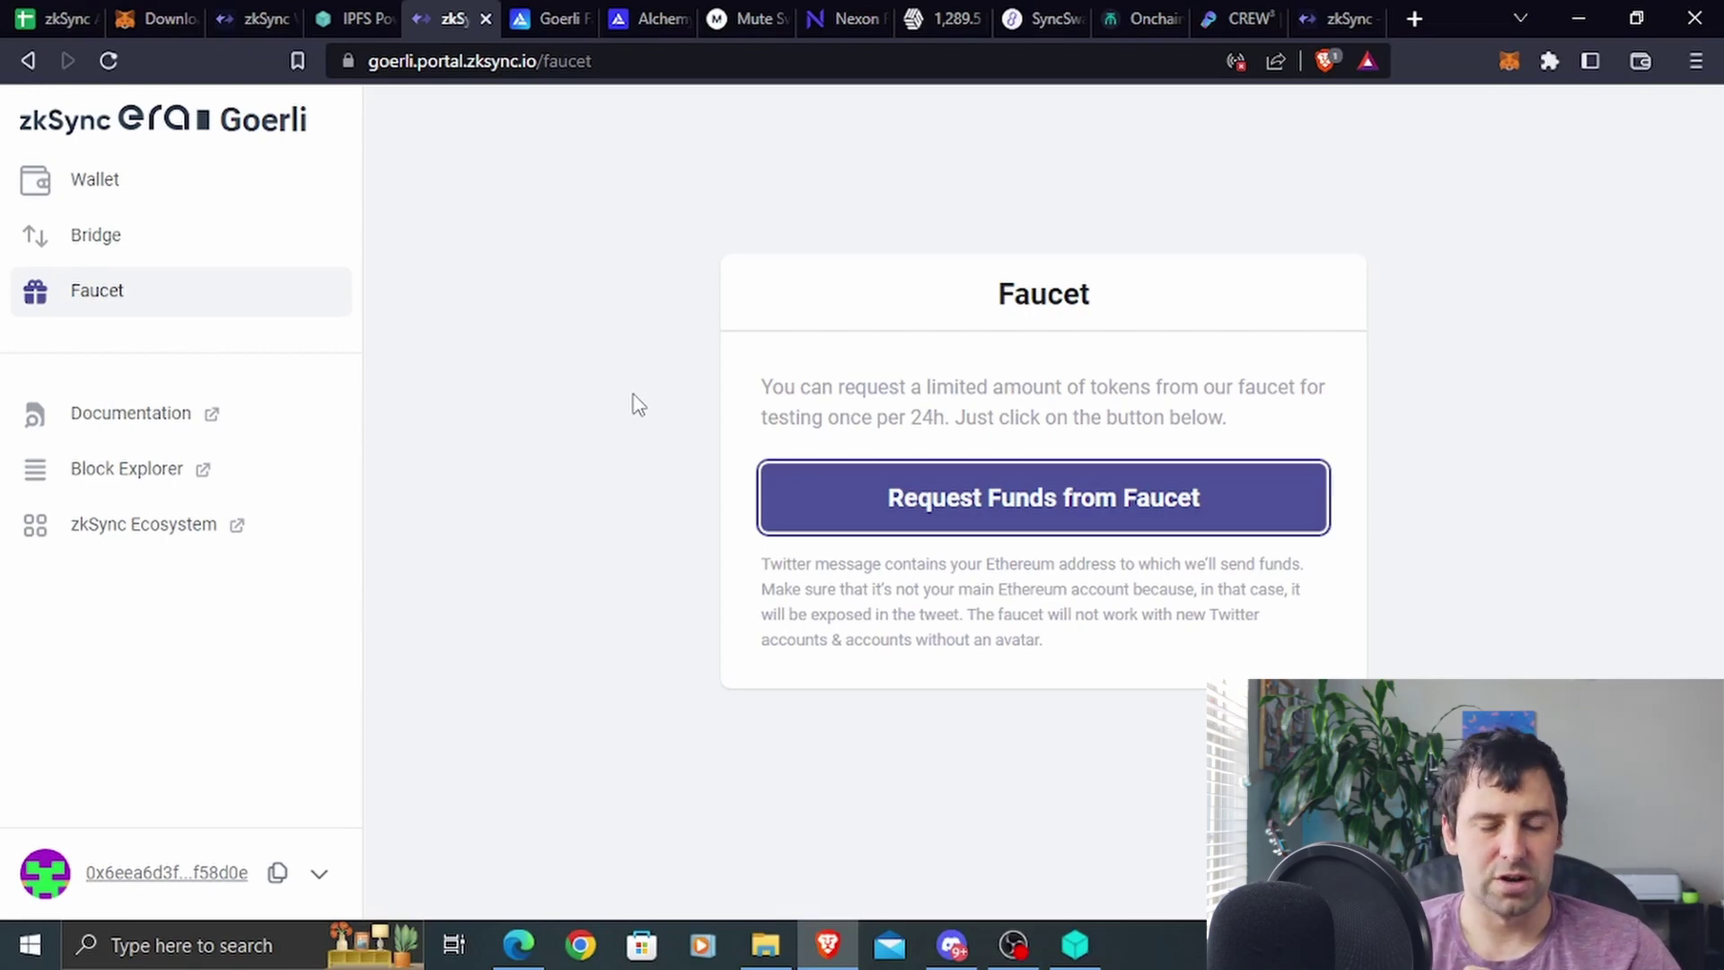
Examine the Goerli faucet's request form and FAQs, along with the sign-up options on the Alchemy website
click(554, 18)
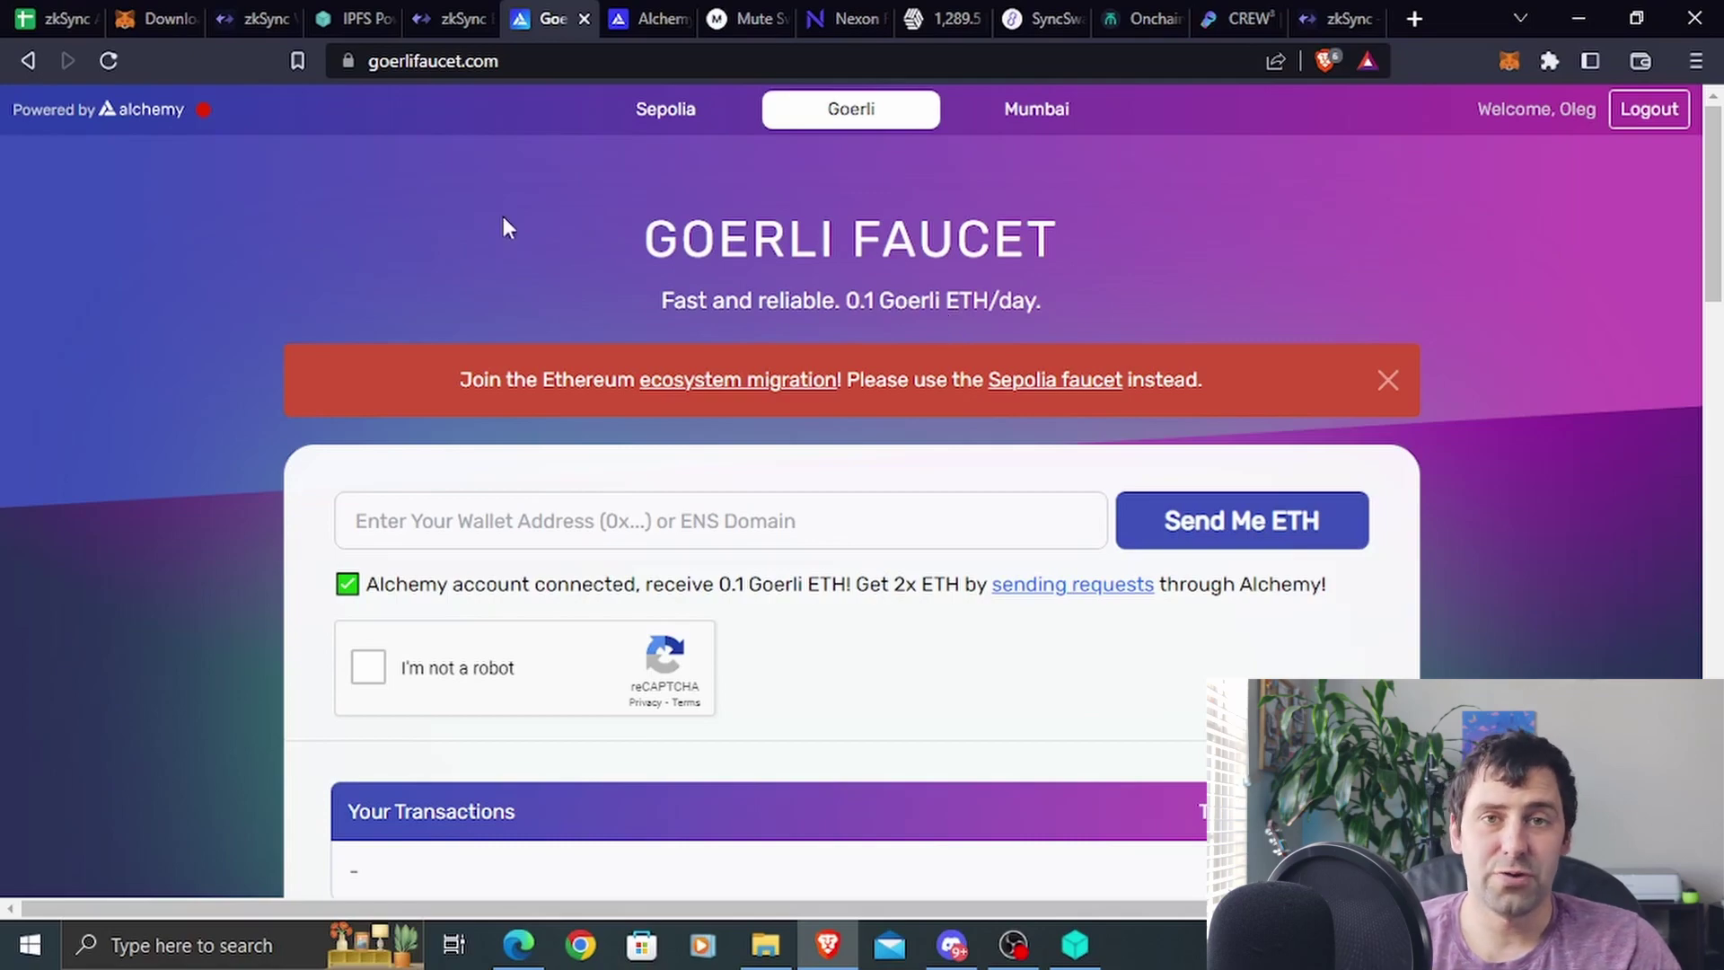
scroll(598, 386, down, 8)
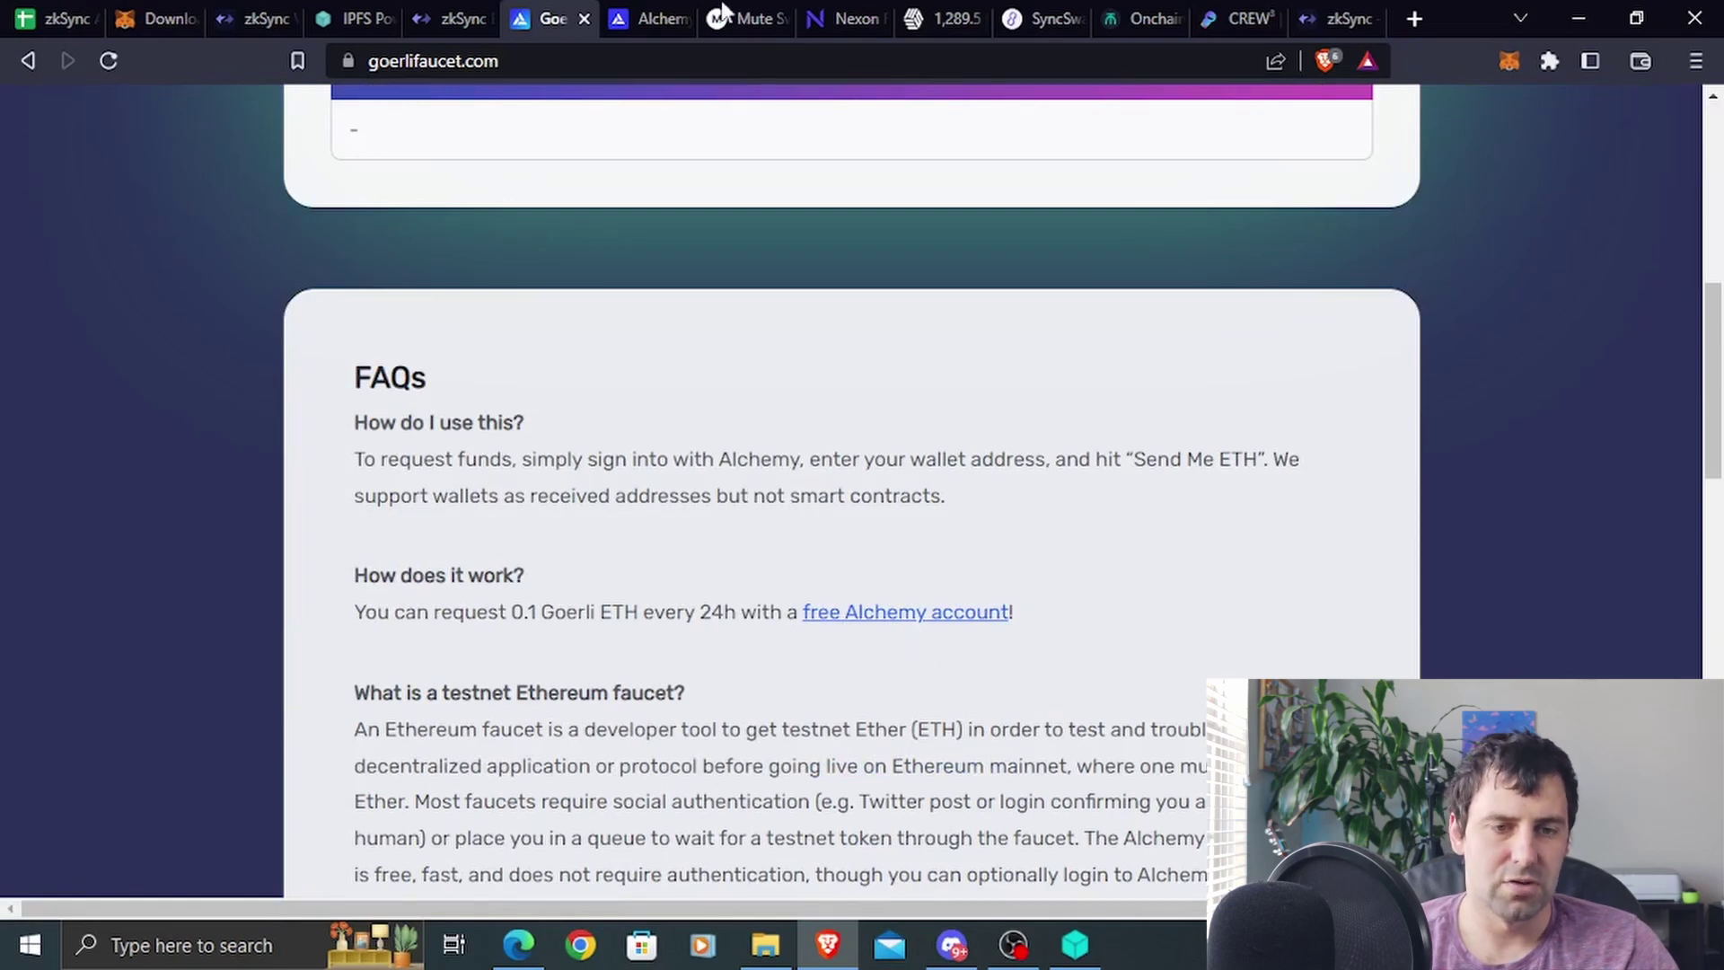
click(643, 14)
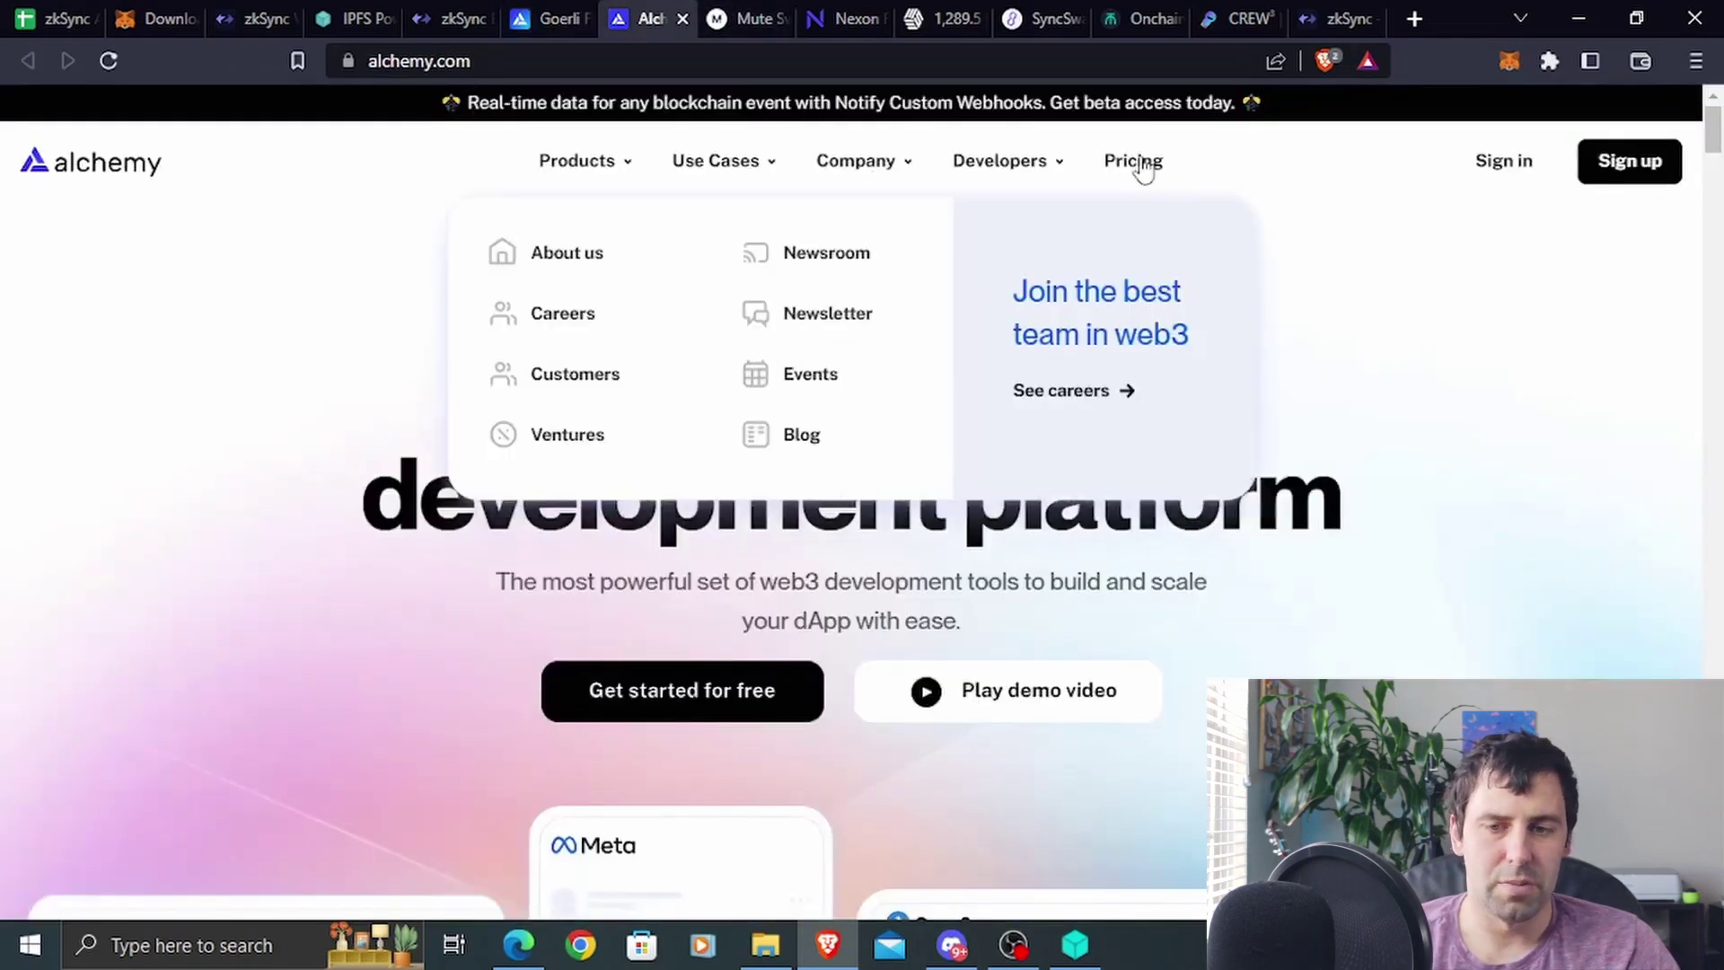
click(552, 18)
scroll(846, 519, up, 7)
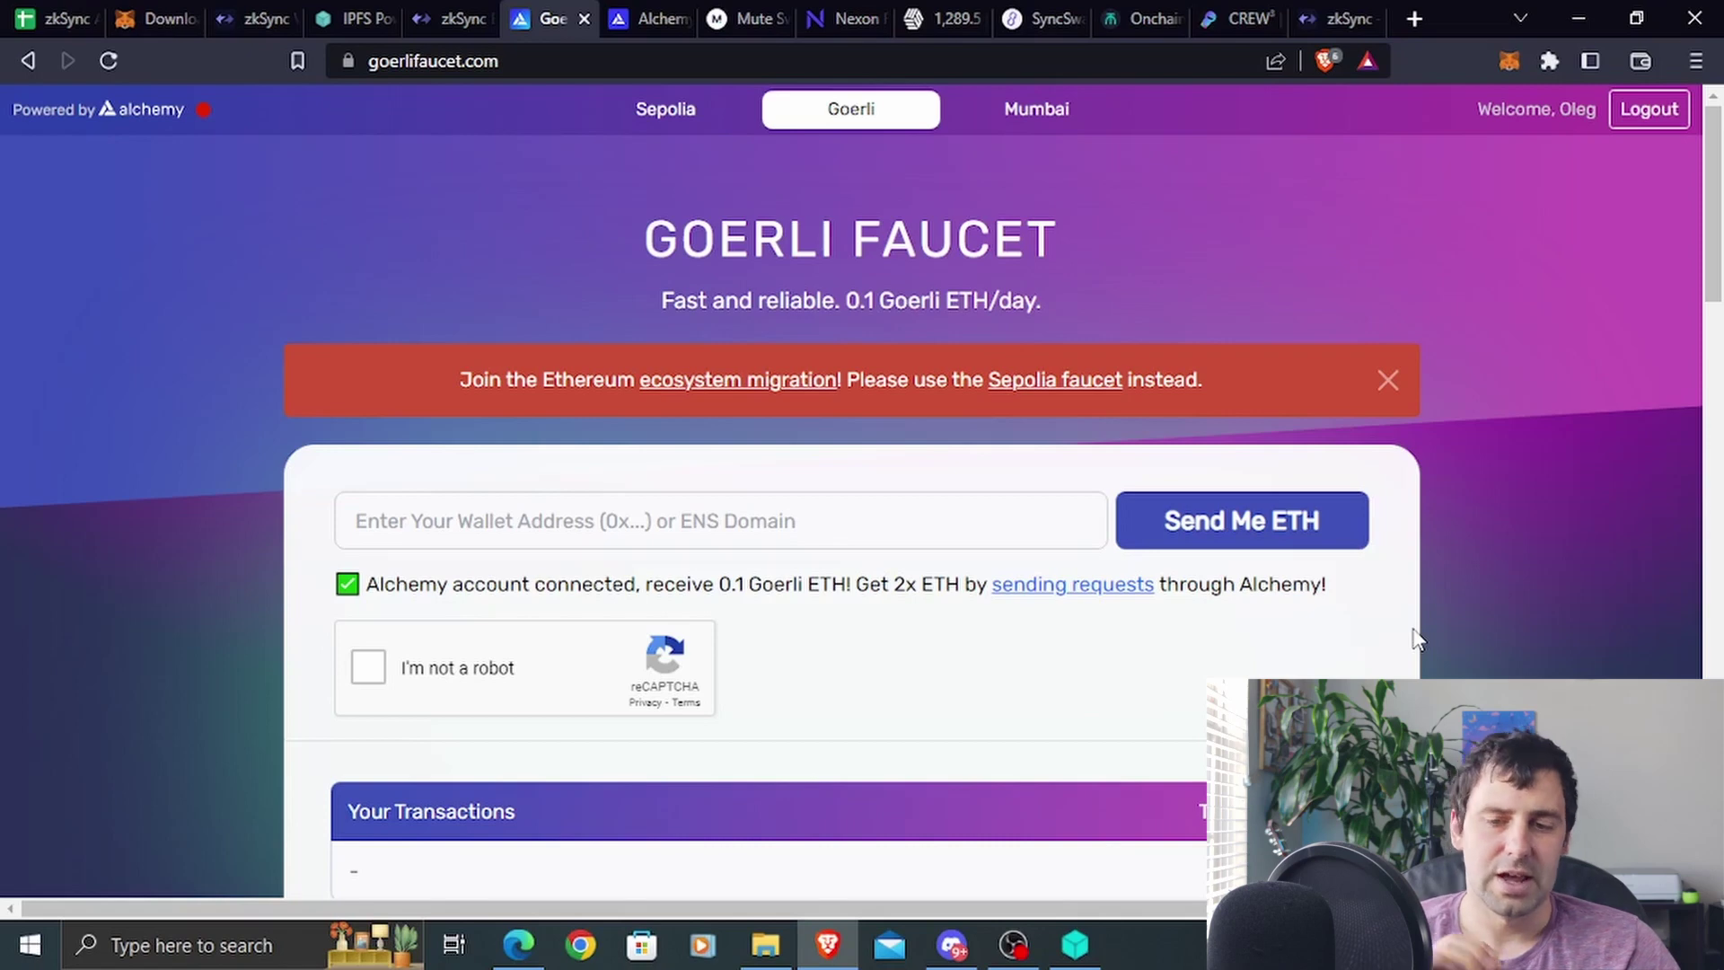
Return to the zkSync Era portal and view the bridge deposit form and the wallet's token balances
key(ctrl+shift+Tab)
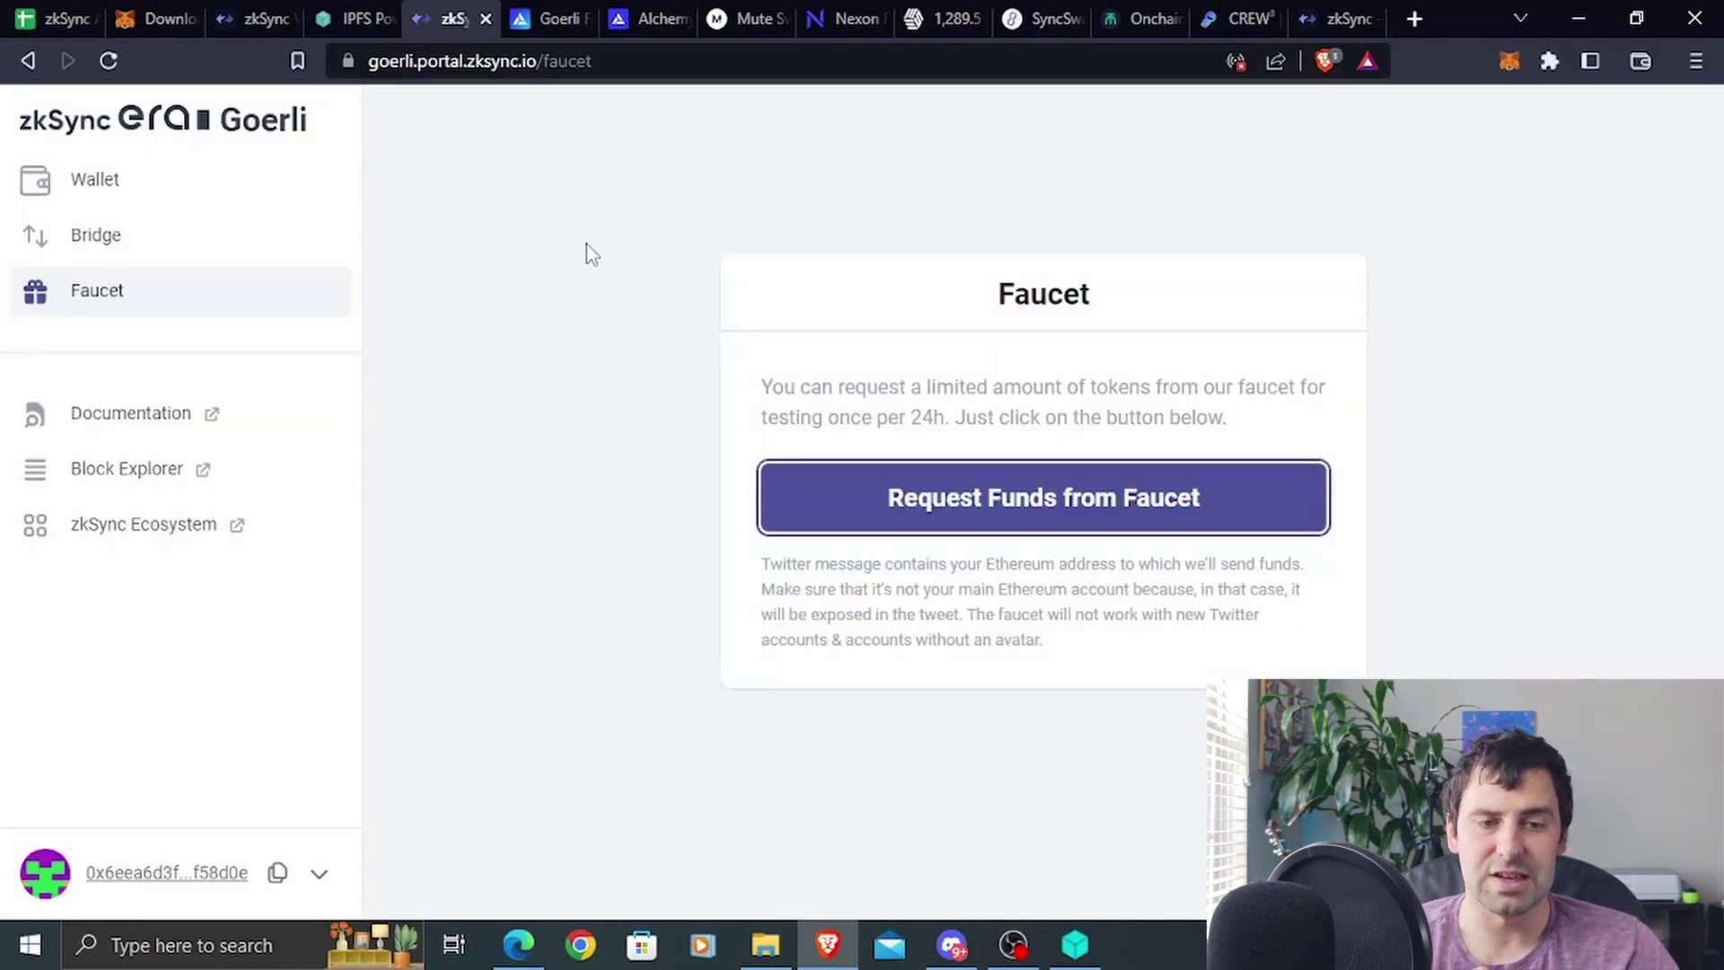
click(153, 258)
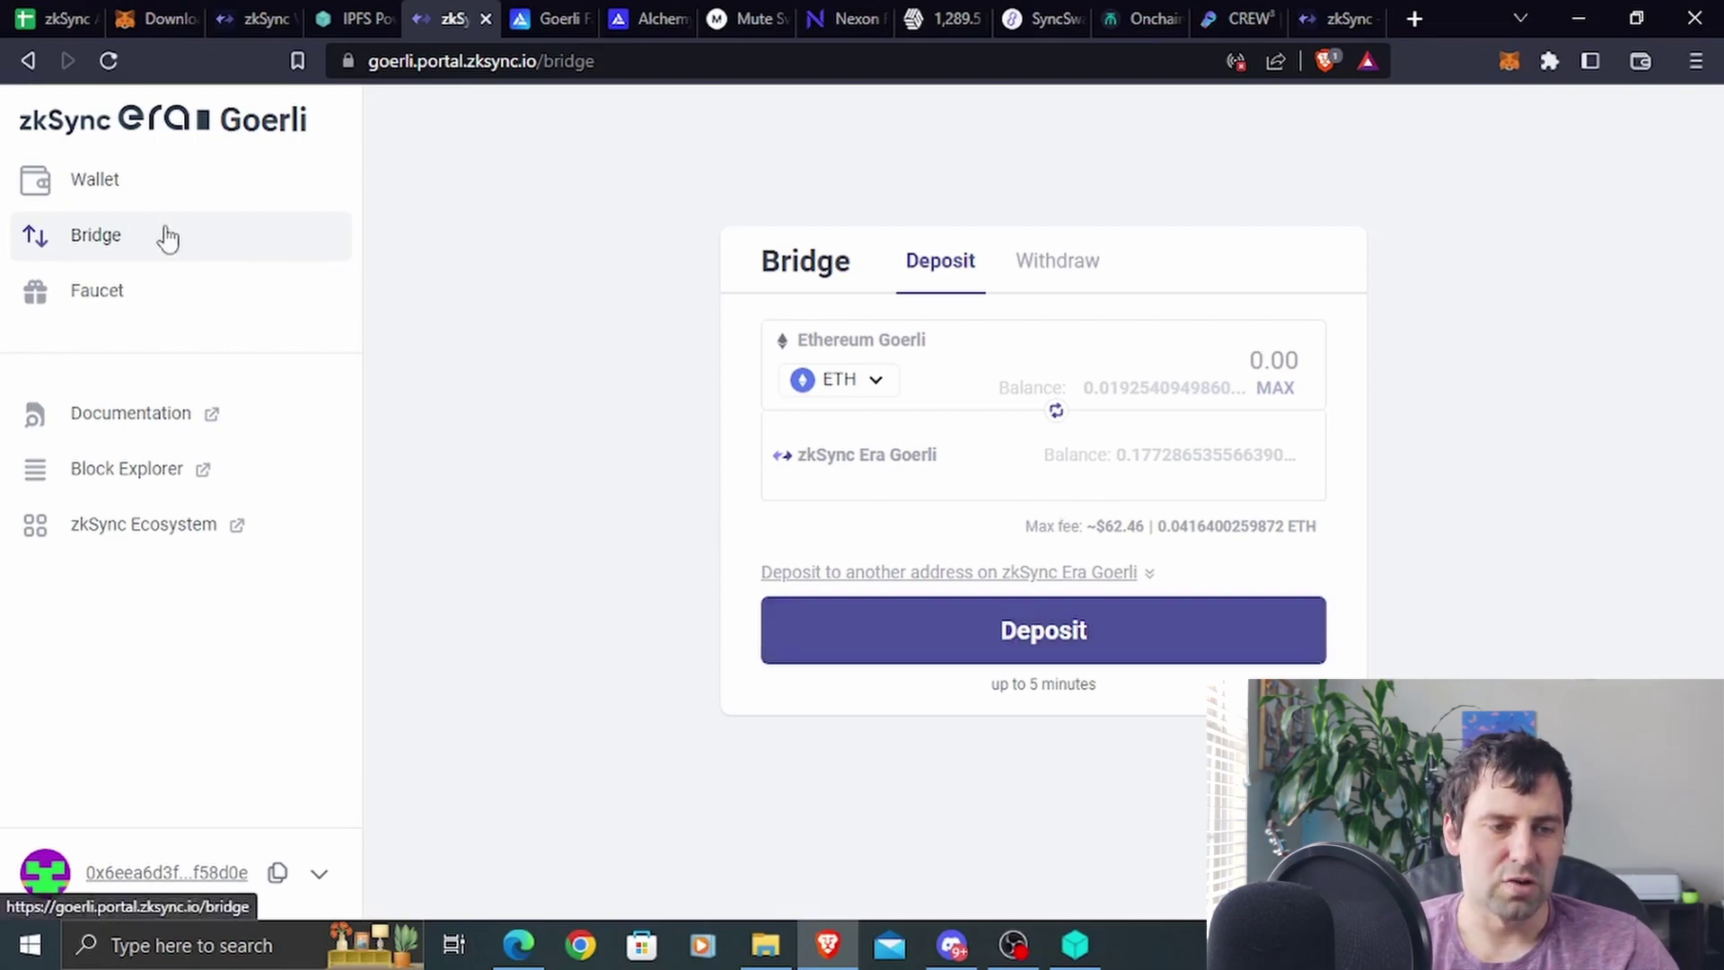
click(96, 181)
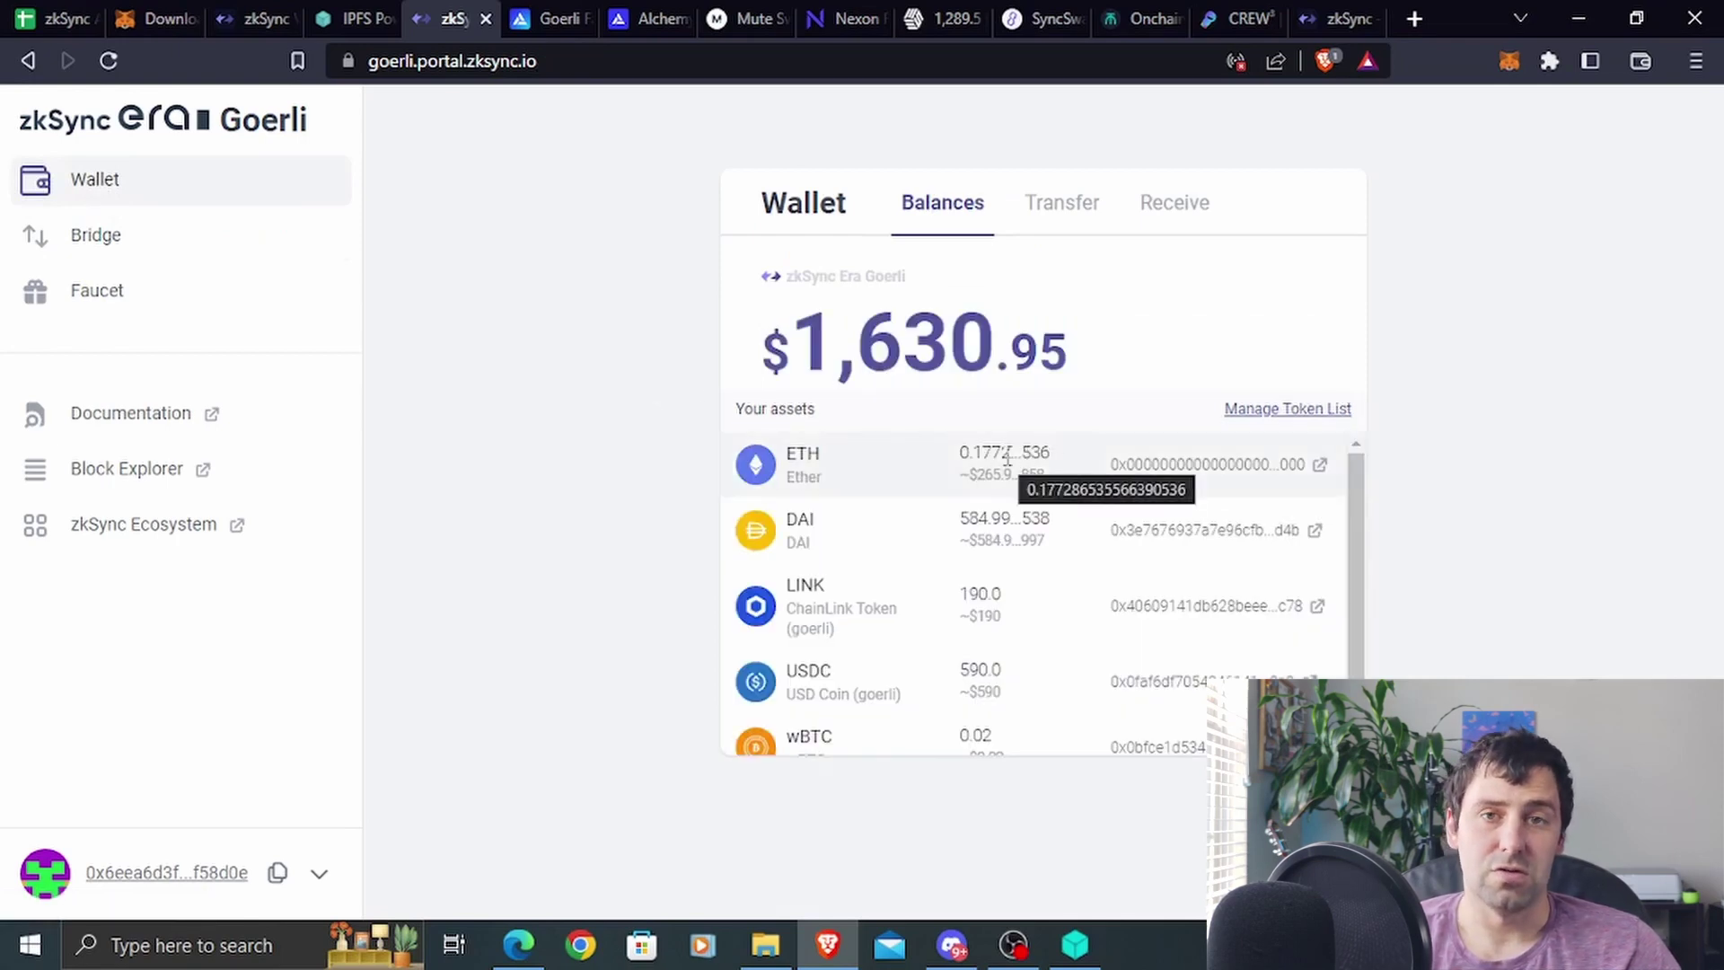
Review step 5 in the spreadsheet, dismissing the battery notice, and open the wallet's Transfer form in the zkSync Era portal
key(ctrl+1)
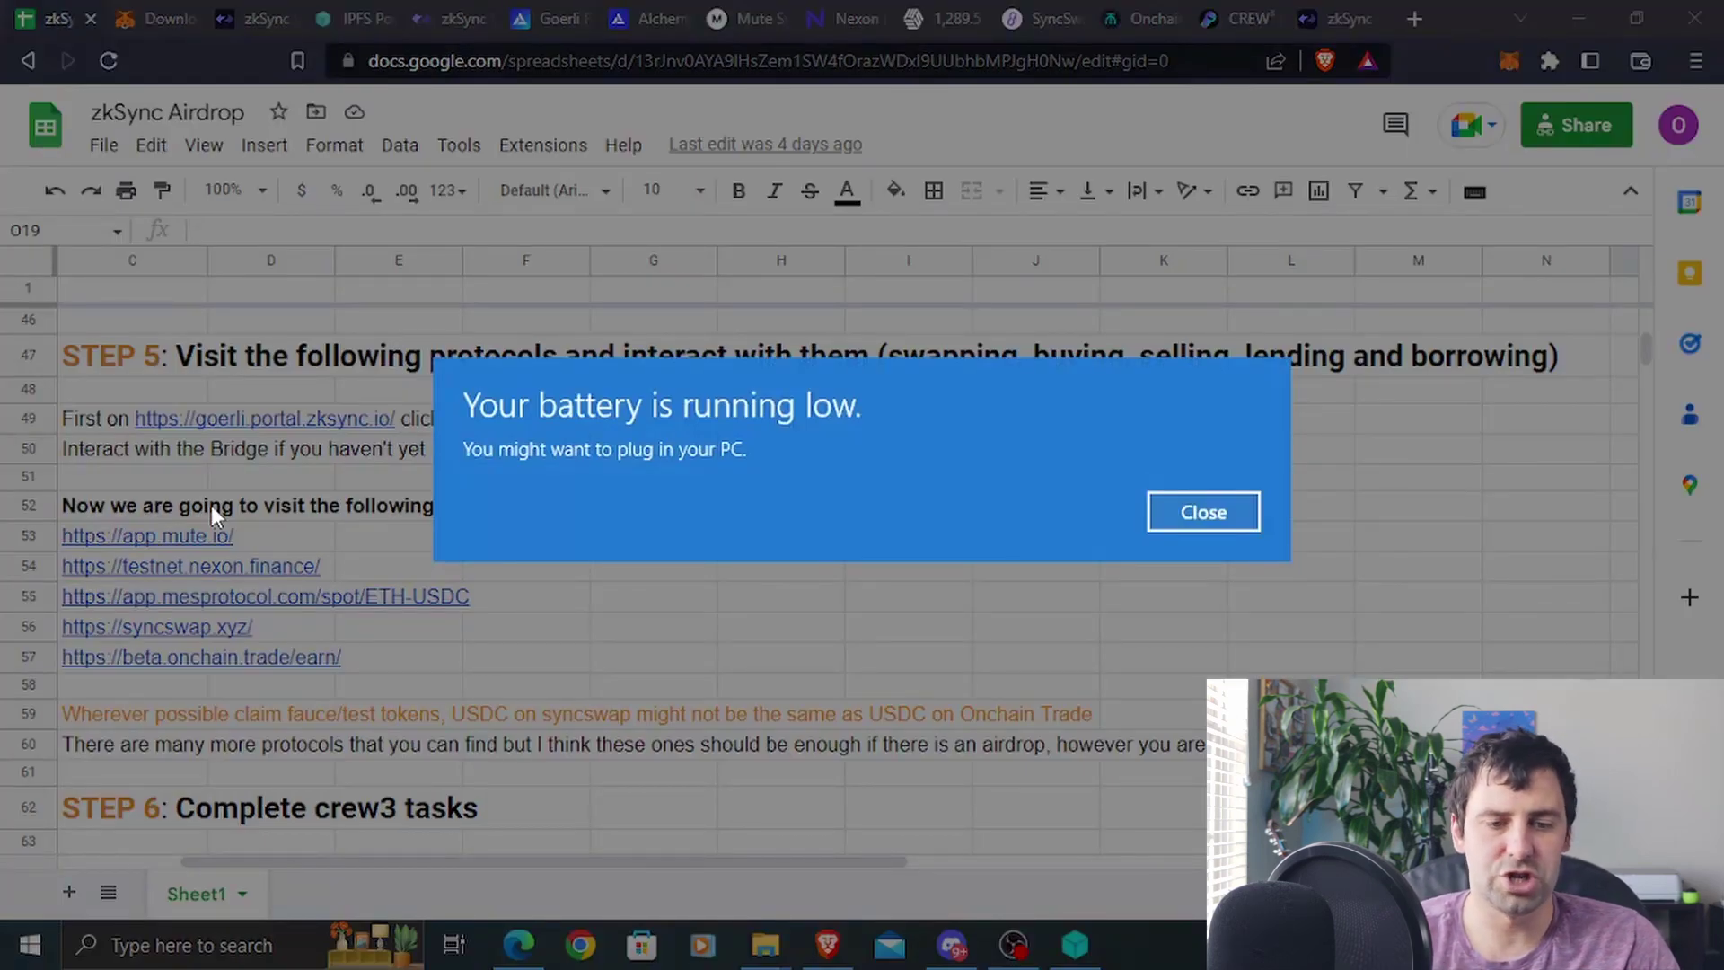
click(1210, 513)
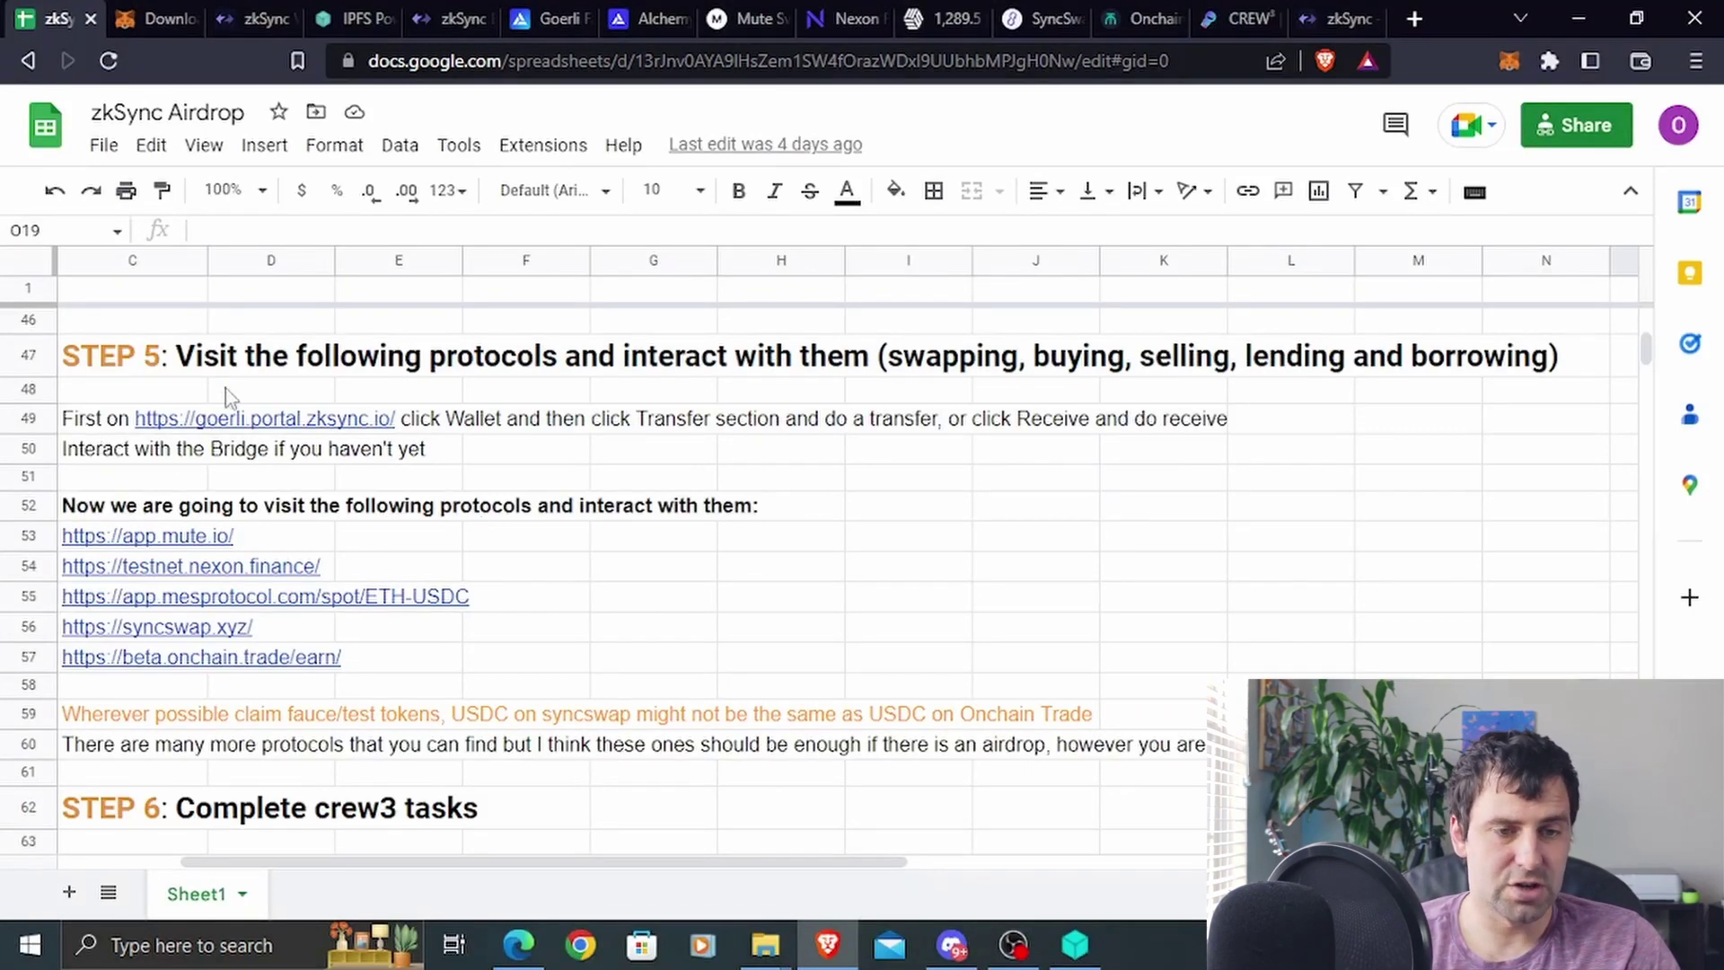
click(440, 21)
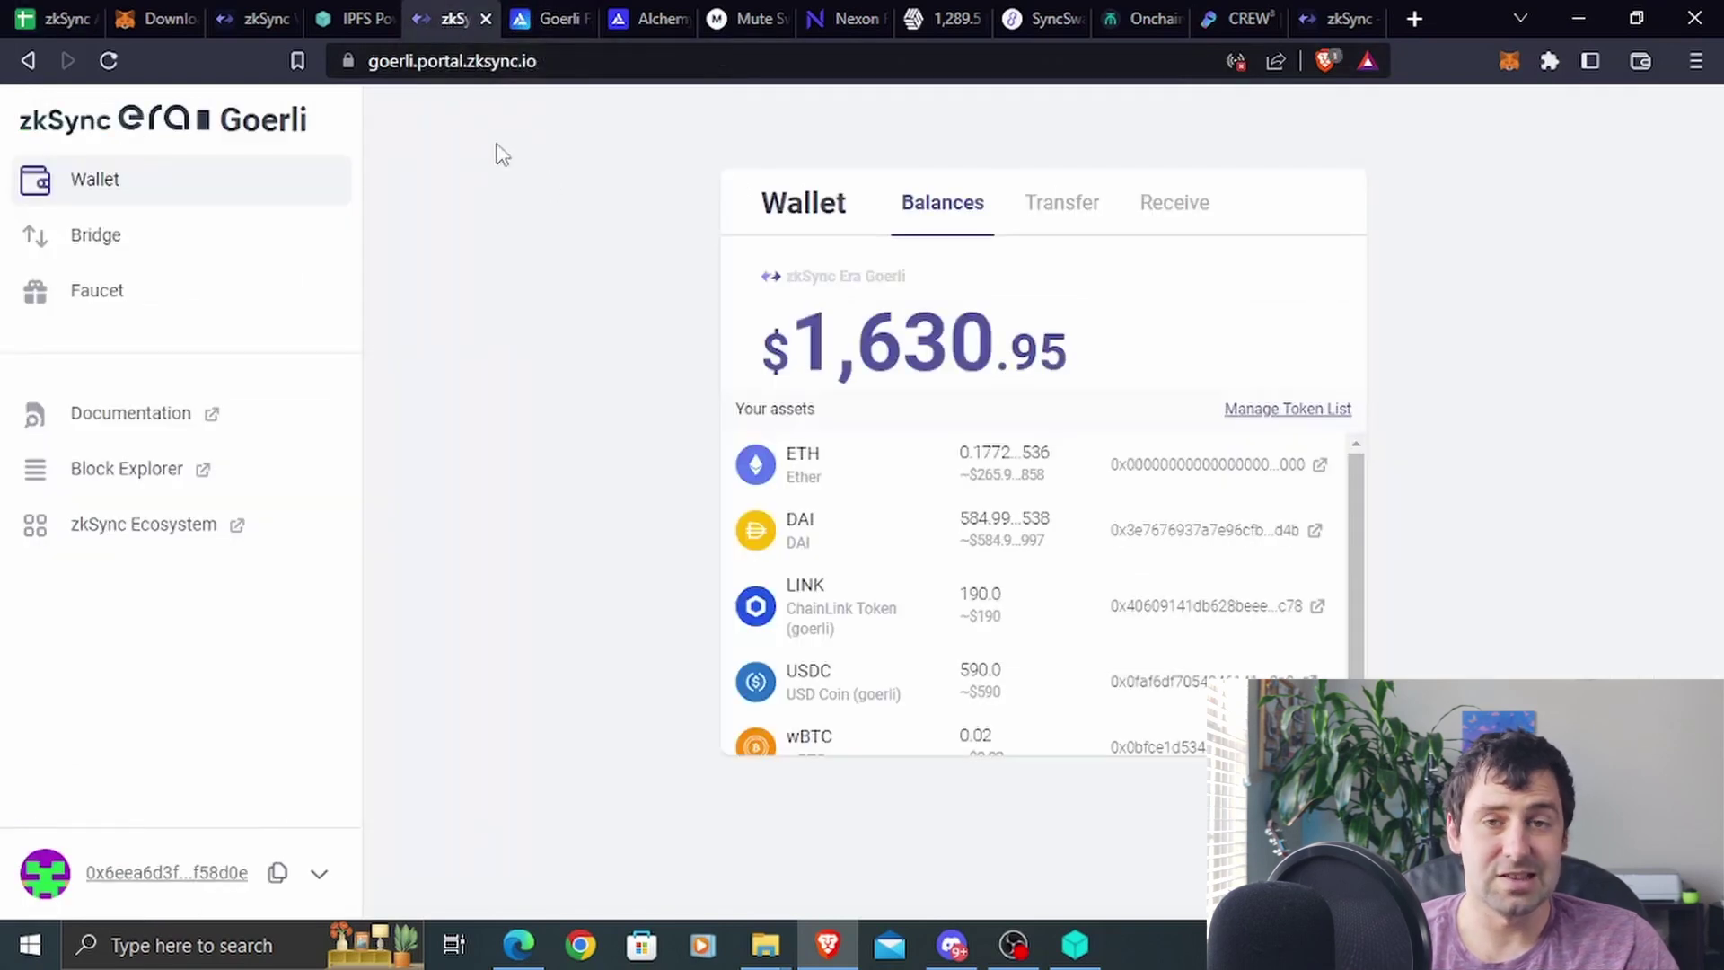
click(95, 234)
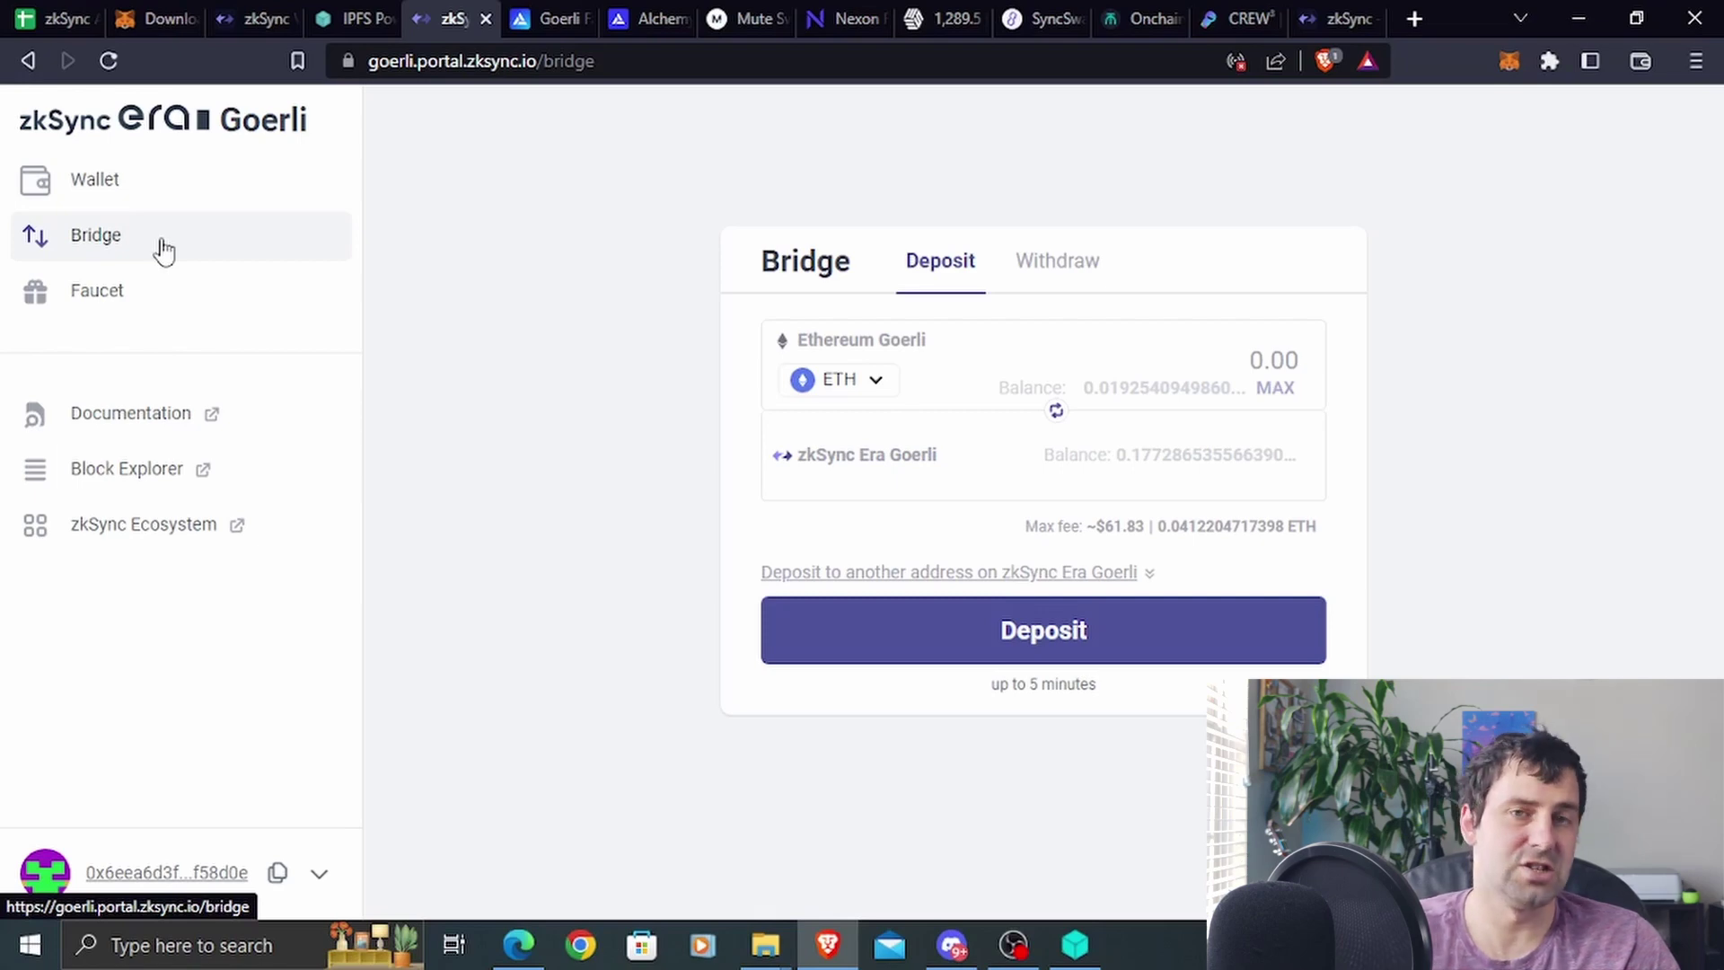
click(114, 188)
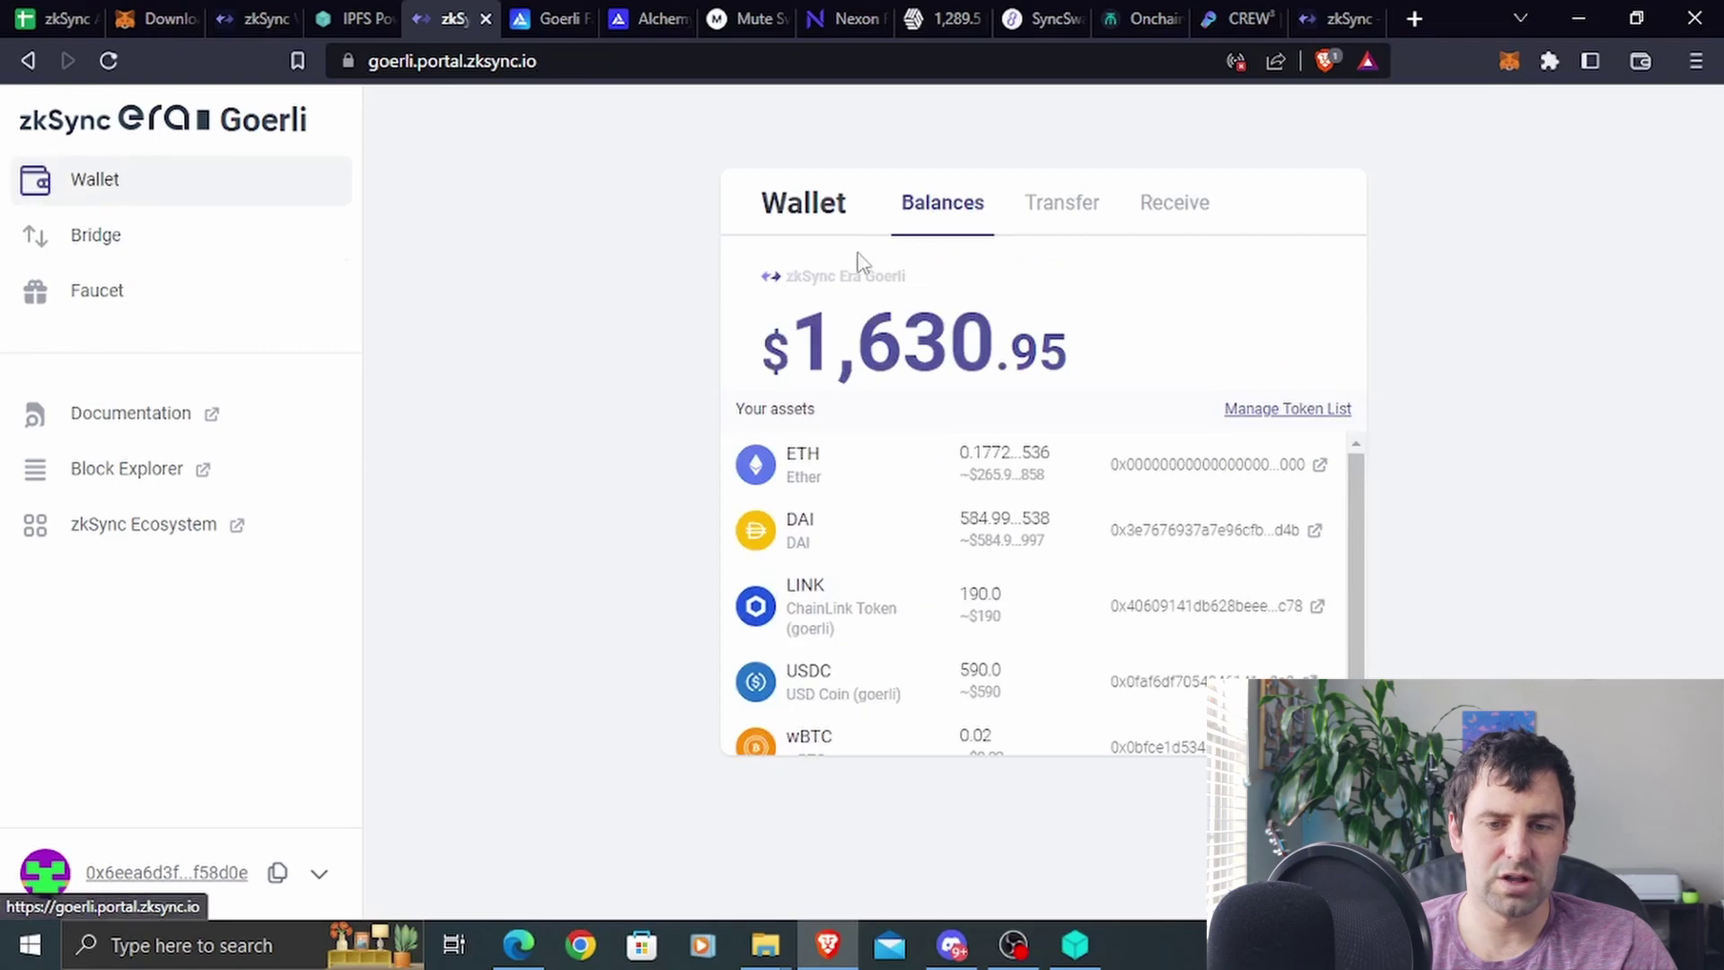
click(1077, 214)
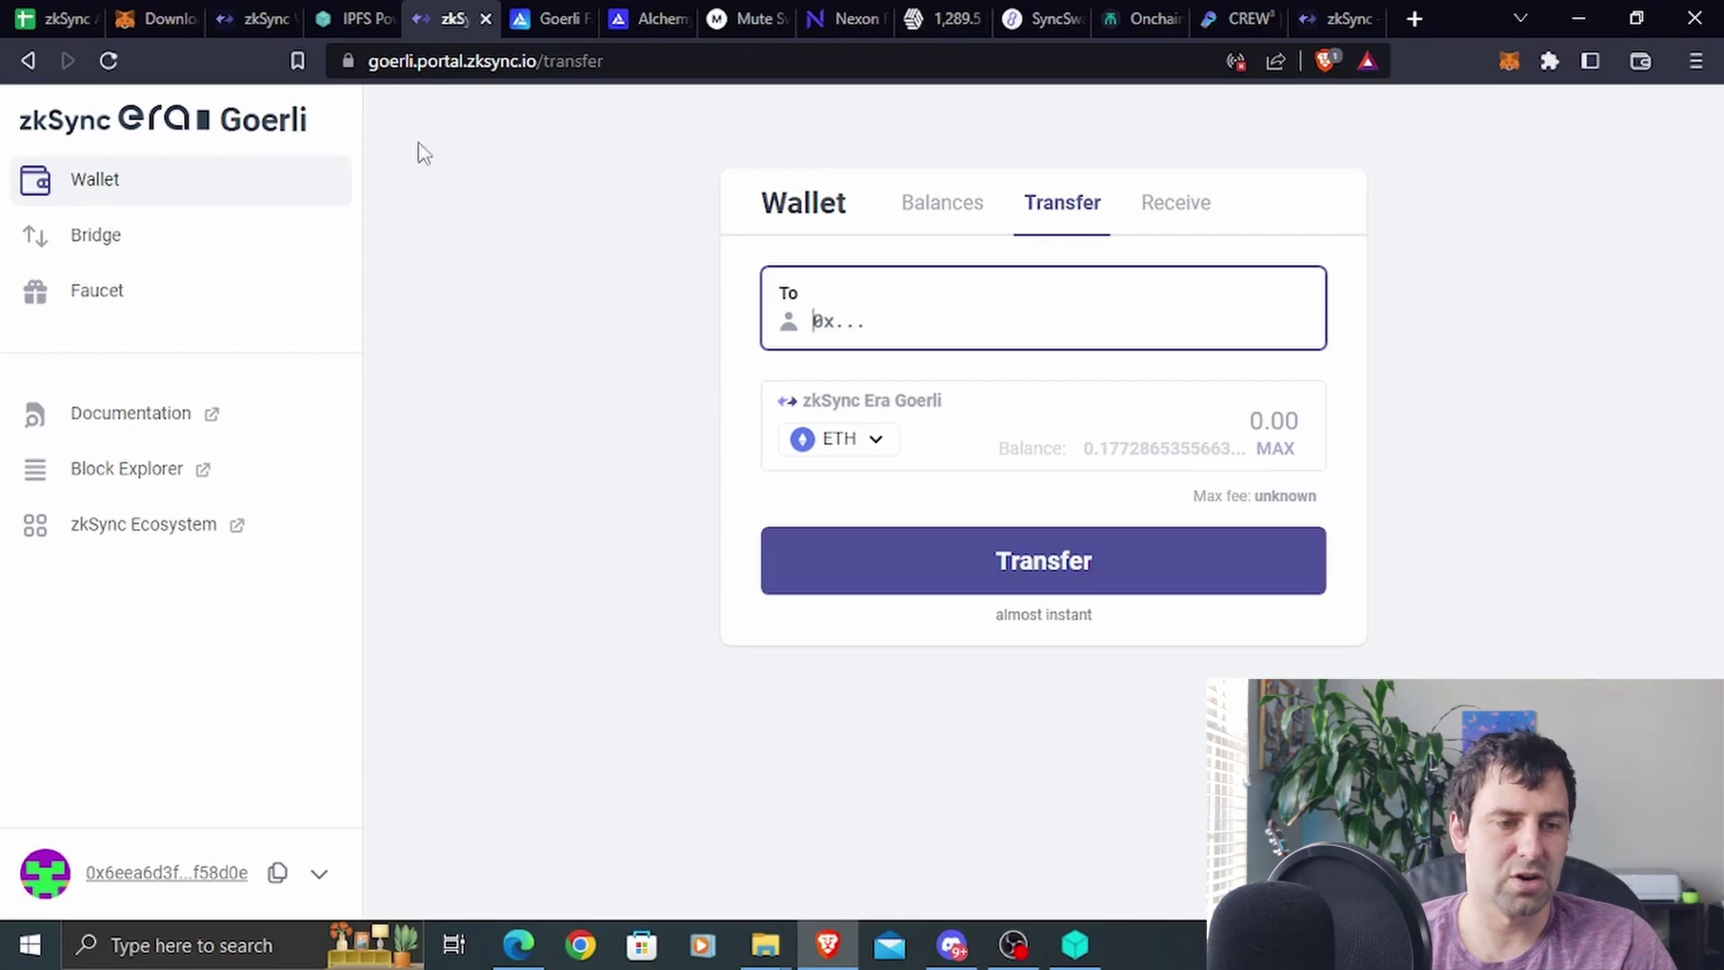
Consult the spreadsheet's protocol list, open Mute.Switch, and check that MetaMask is on the ZkSync Testnet - Goerli network
click(59, 18)
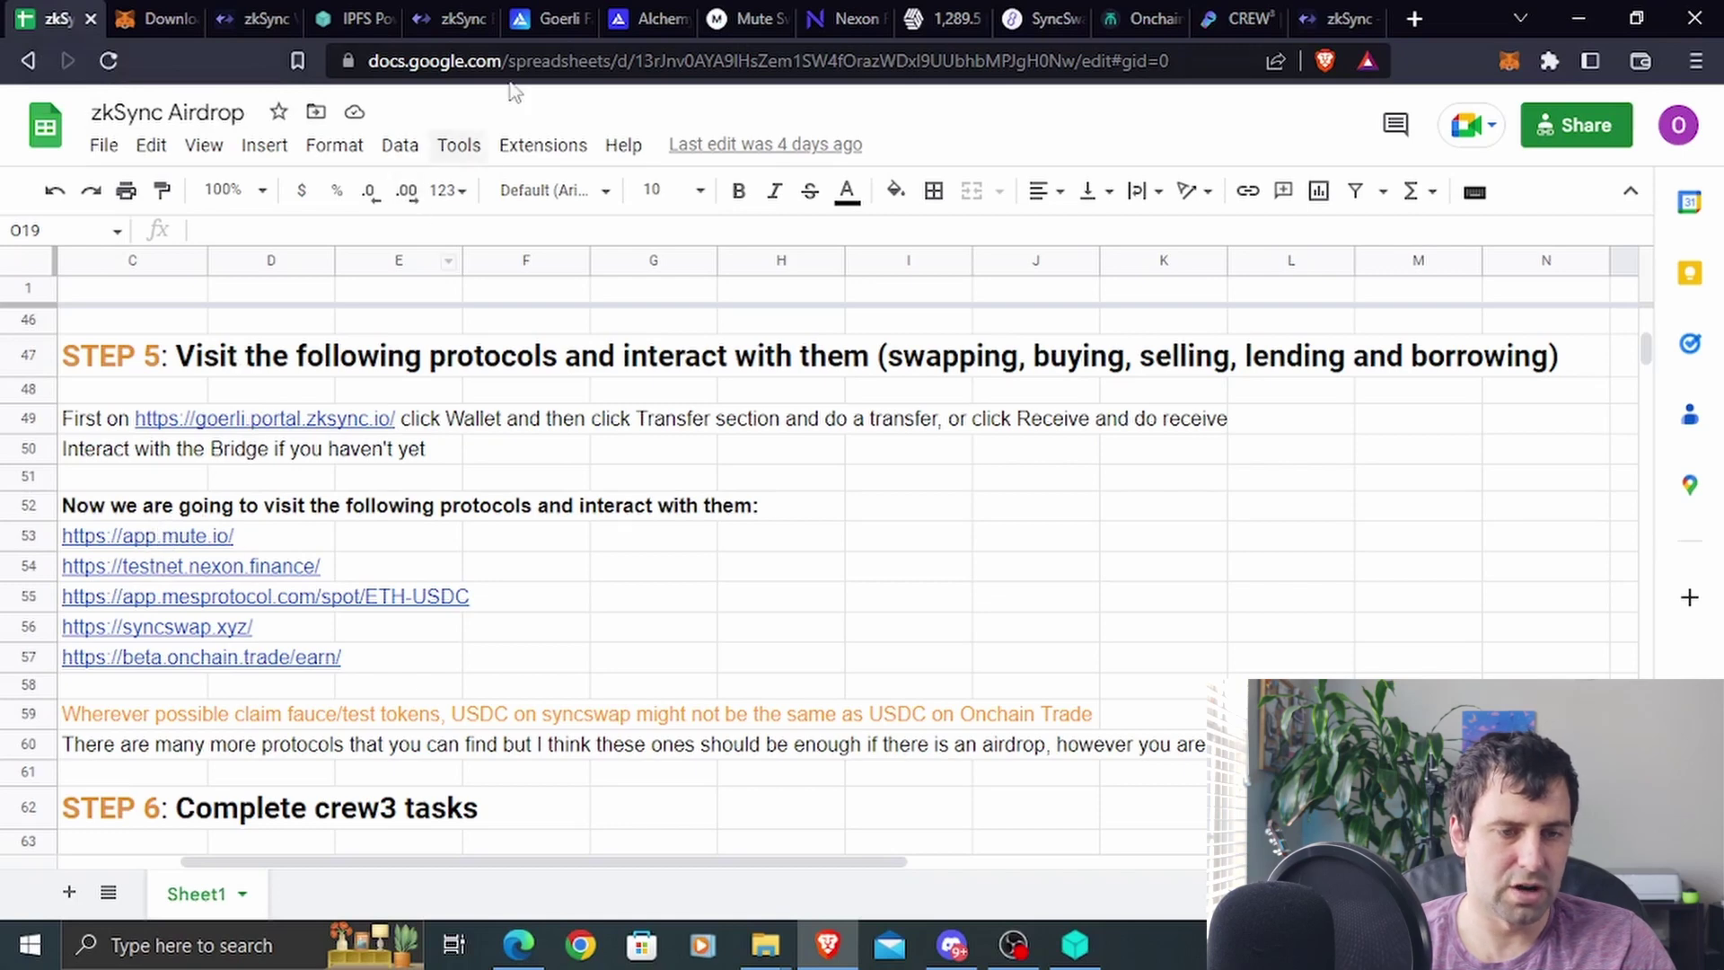
click(550, 18)
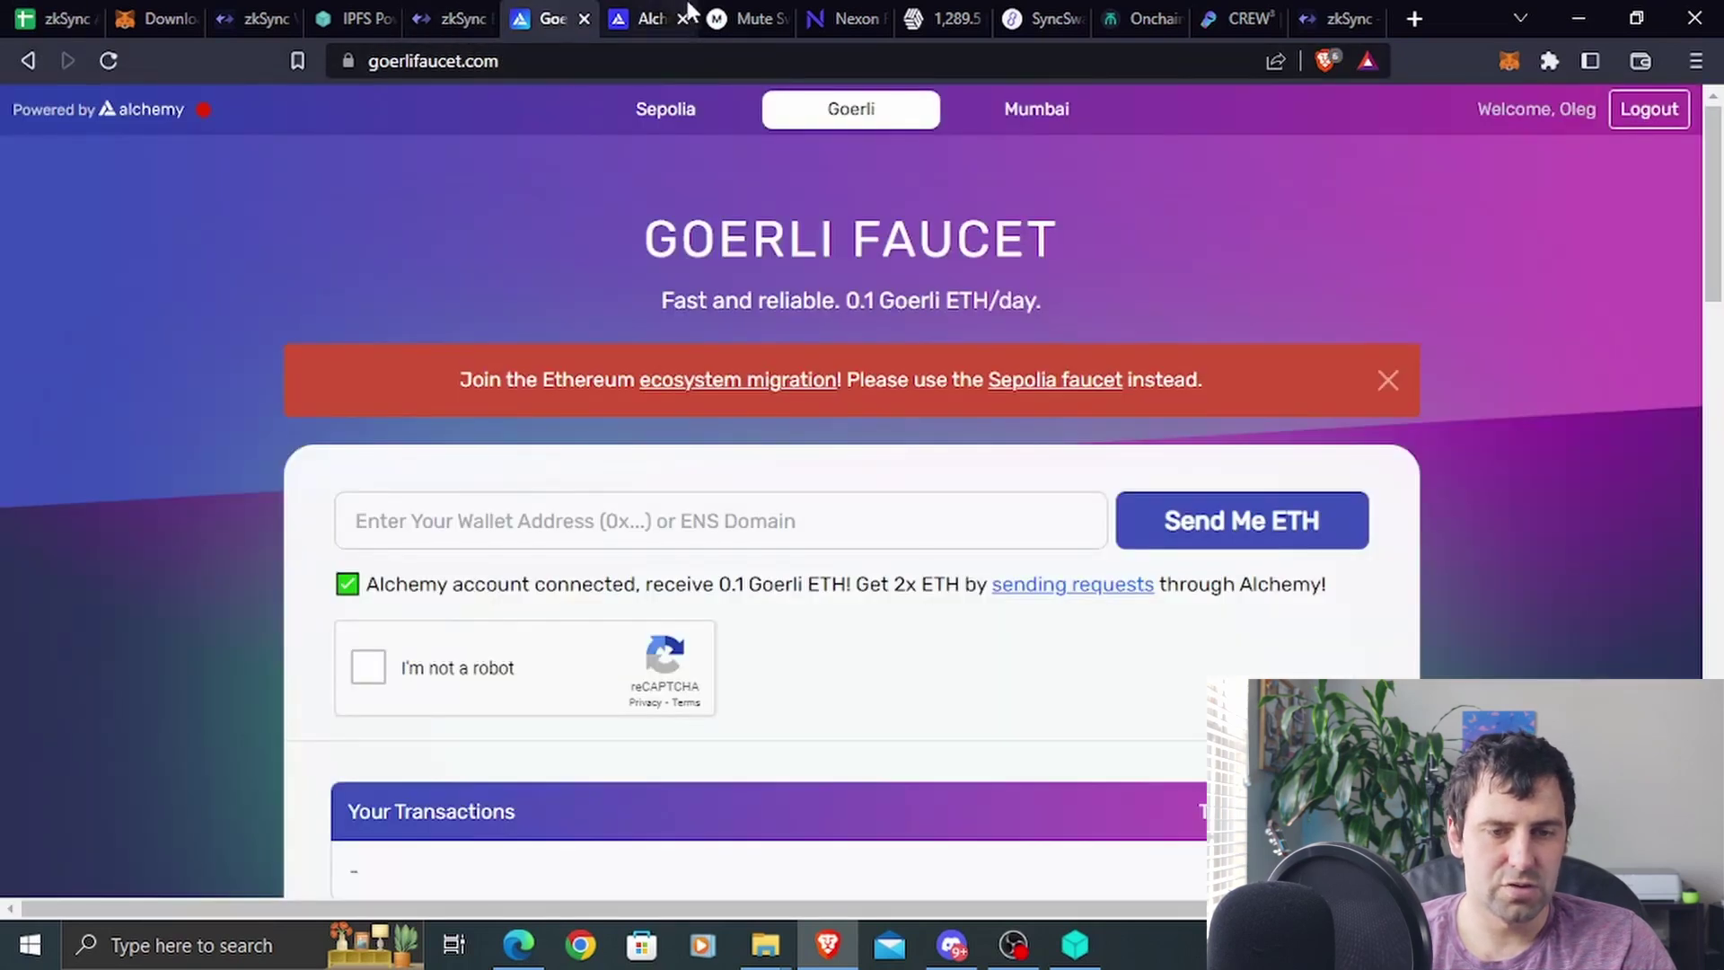
click(739, 16)
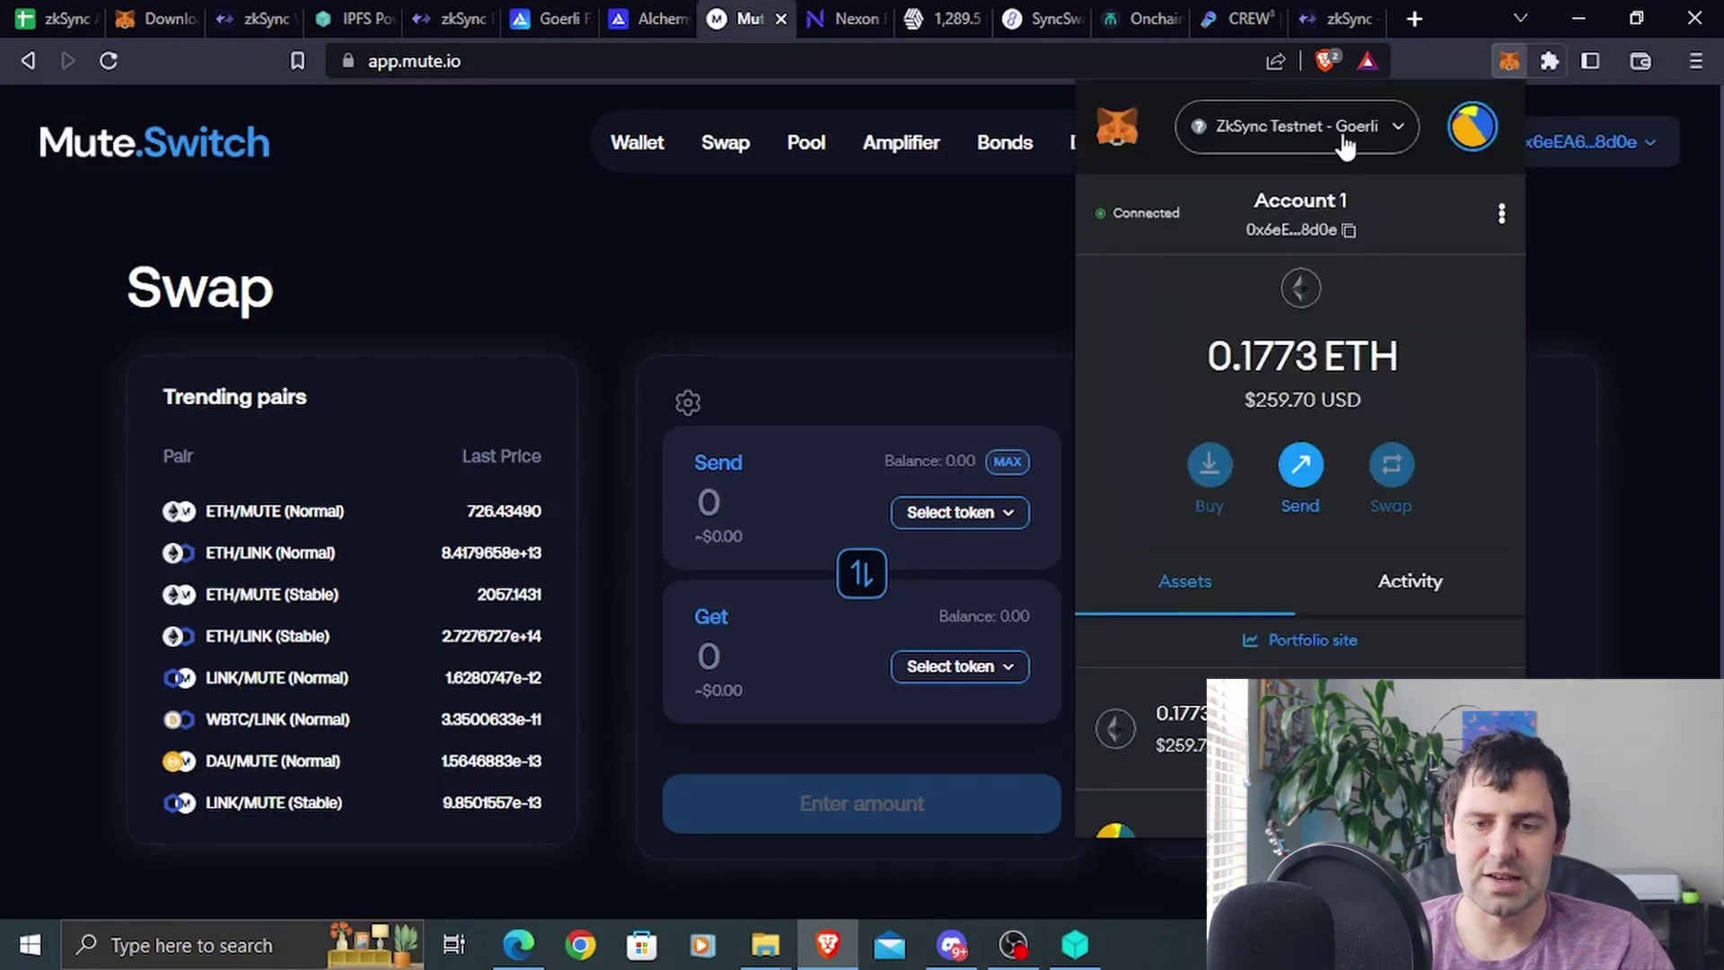
click(1593, 246)
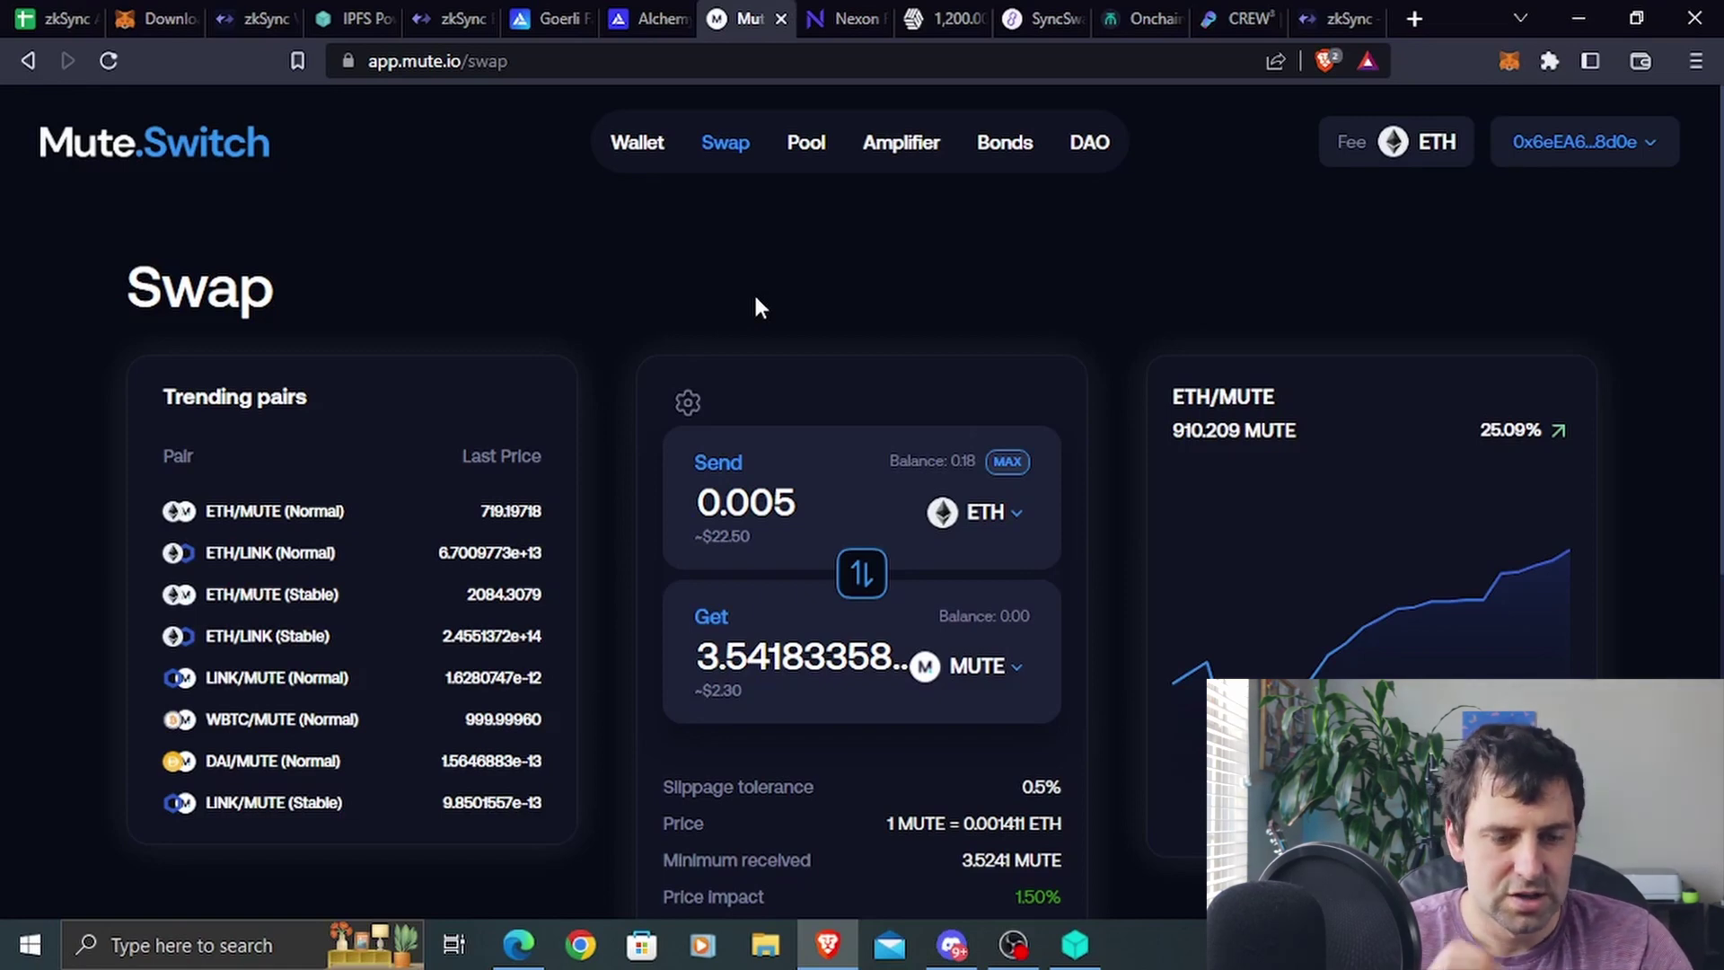
Try to set up a swap to MUTE with 123 DAI and with 123 USDC as the sent asset
click(278, 606)
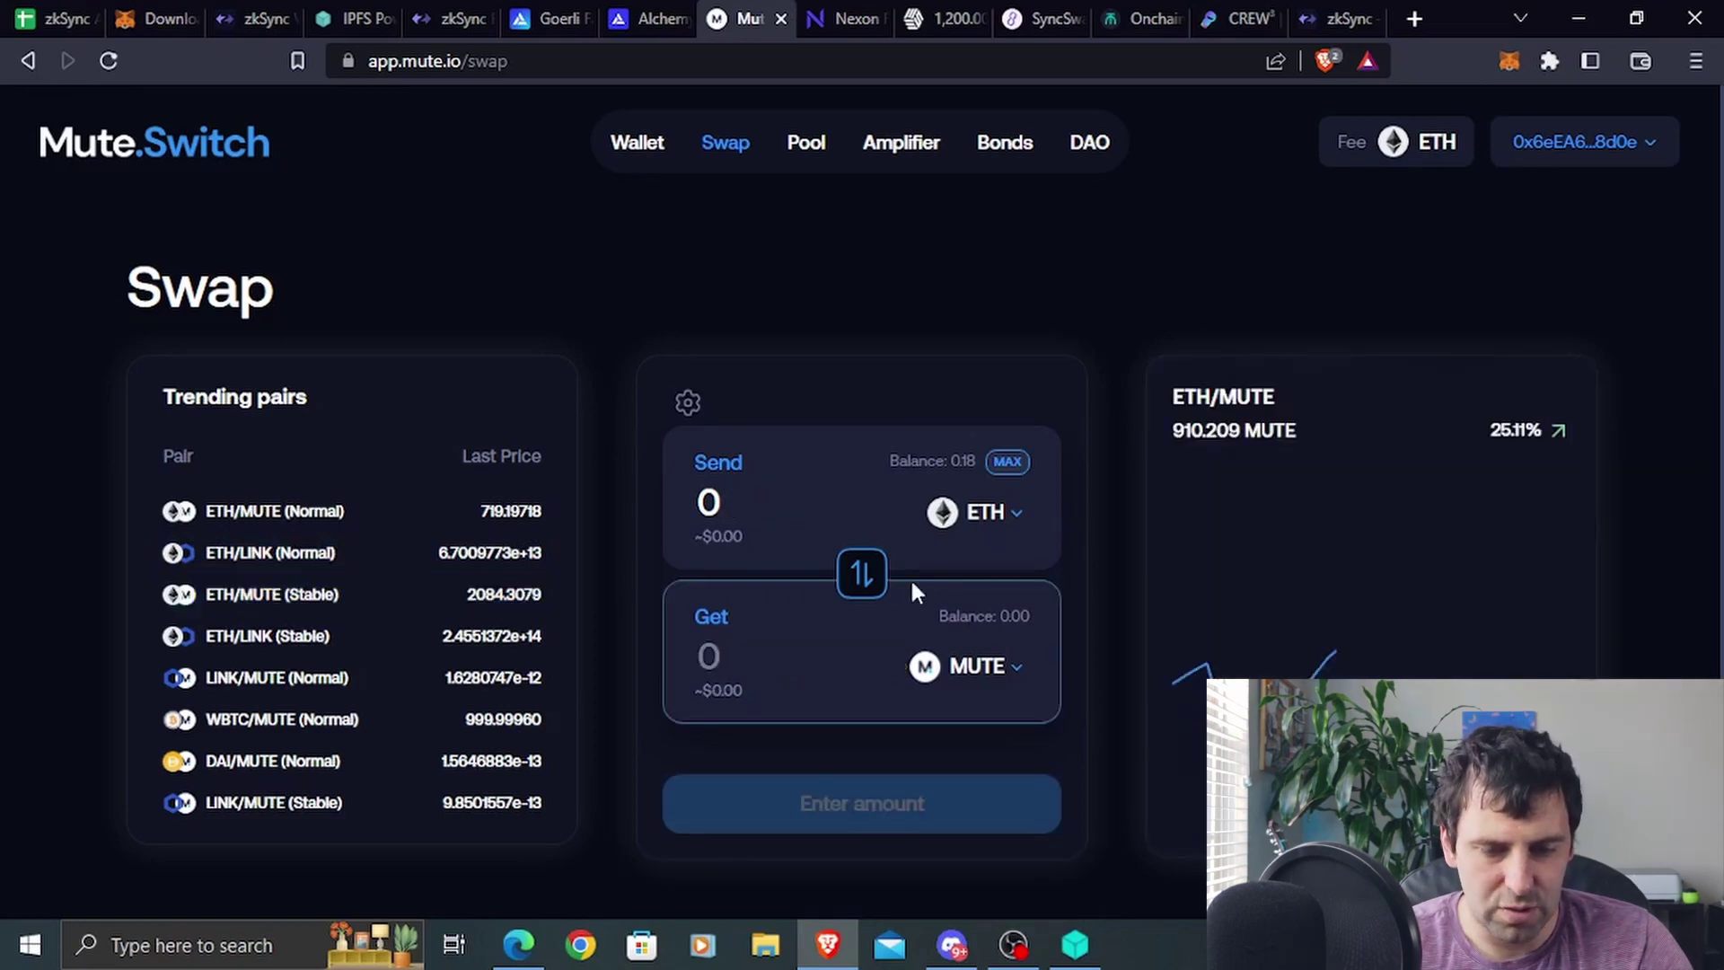
click(710, 501)
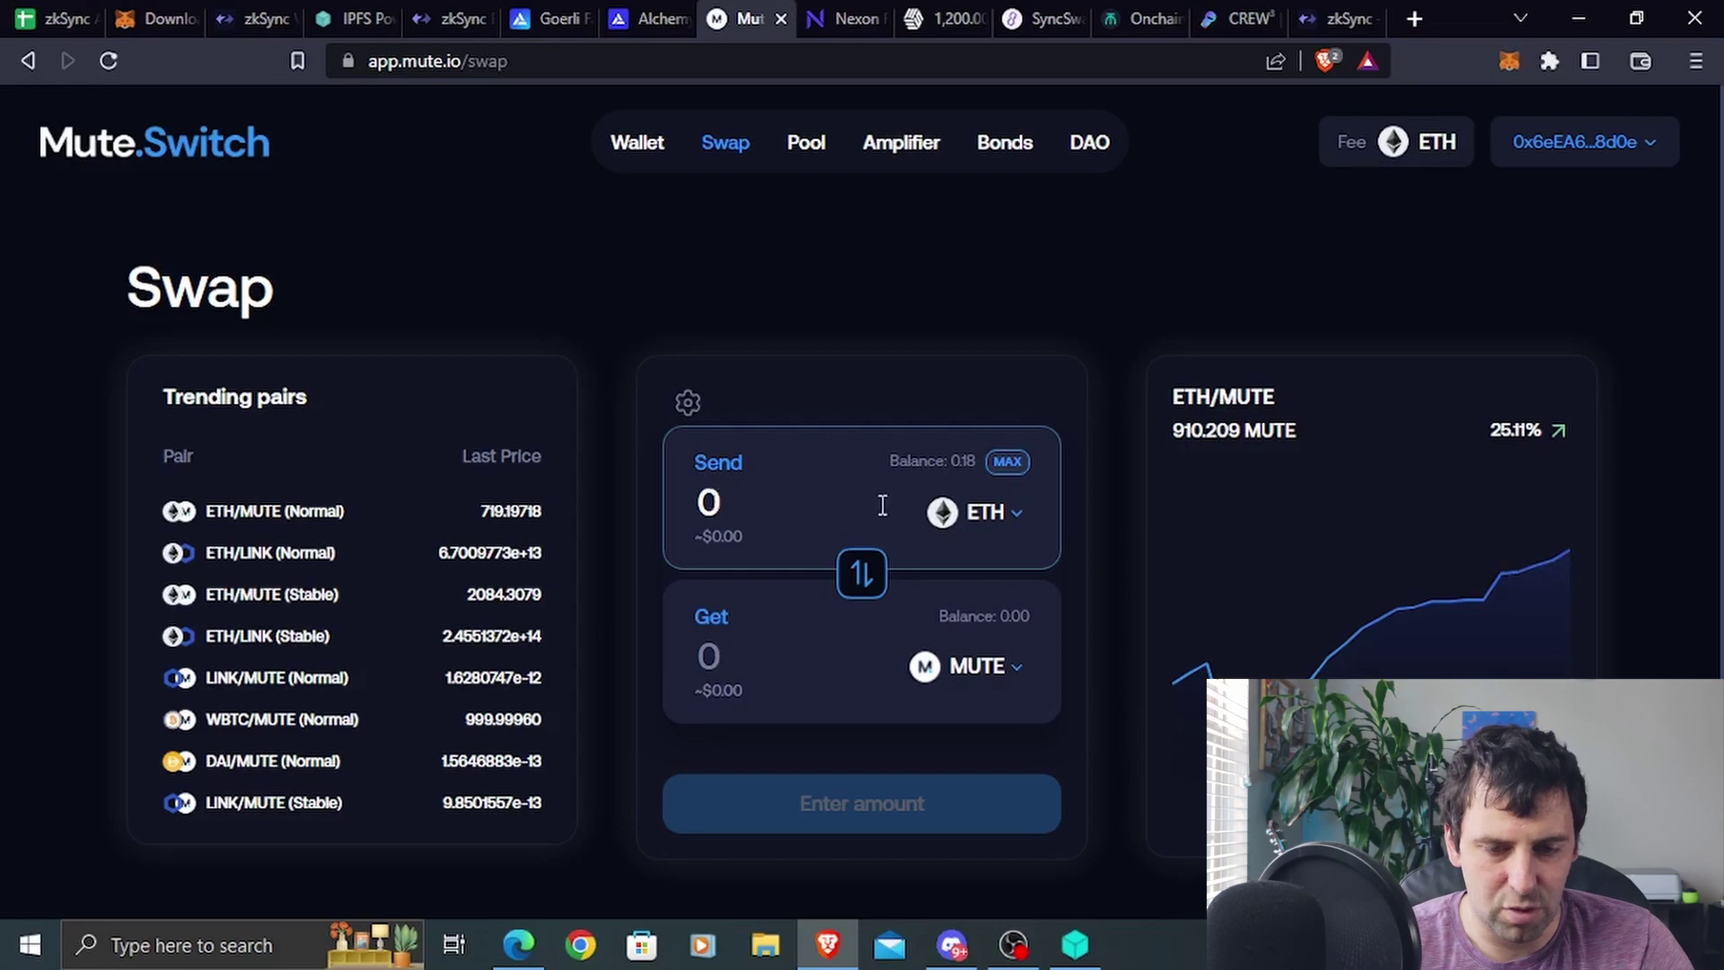
click(1020, 527)
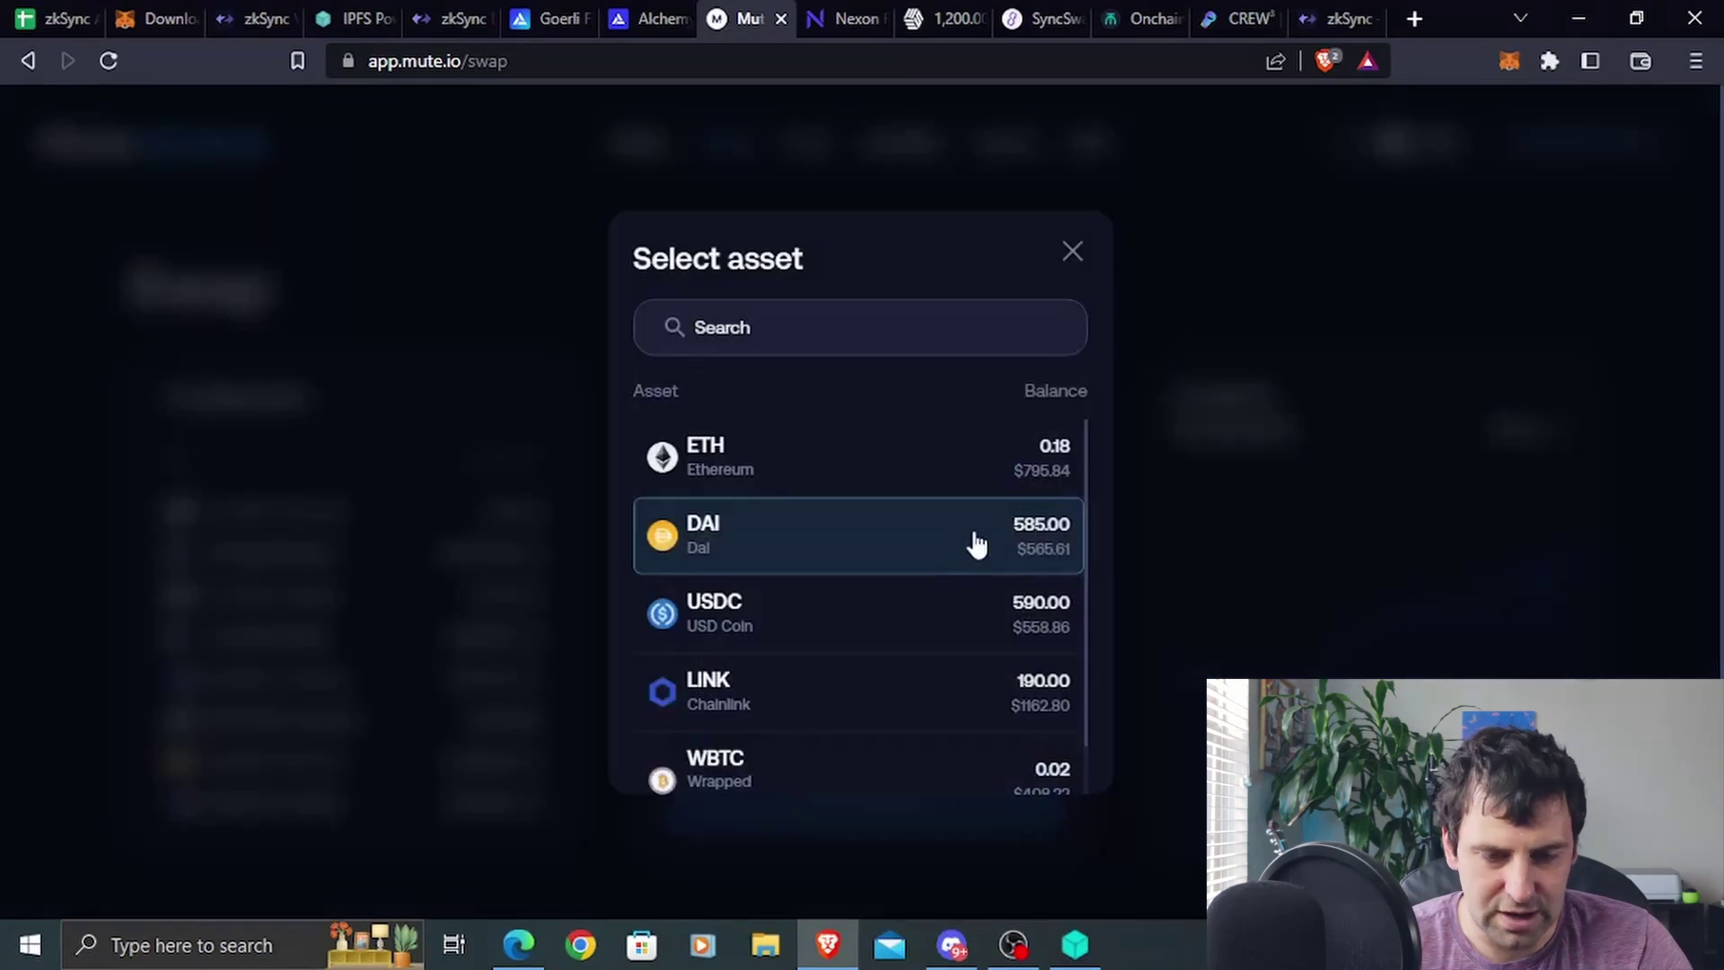
click(907, 539)
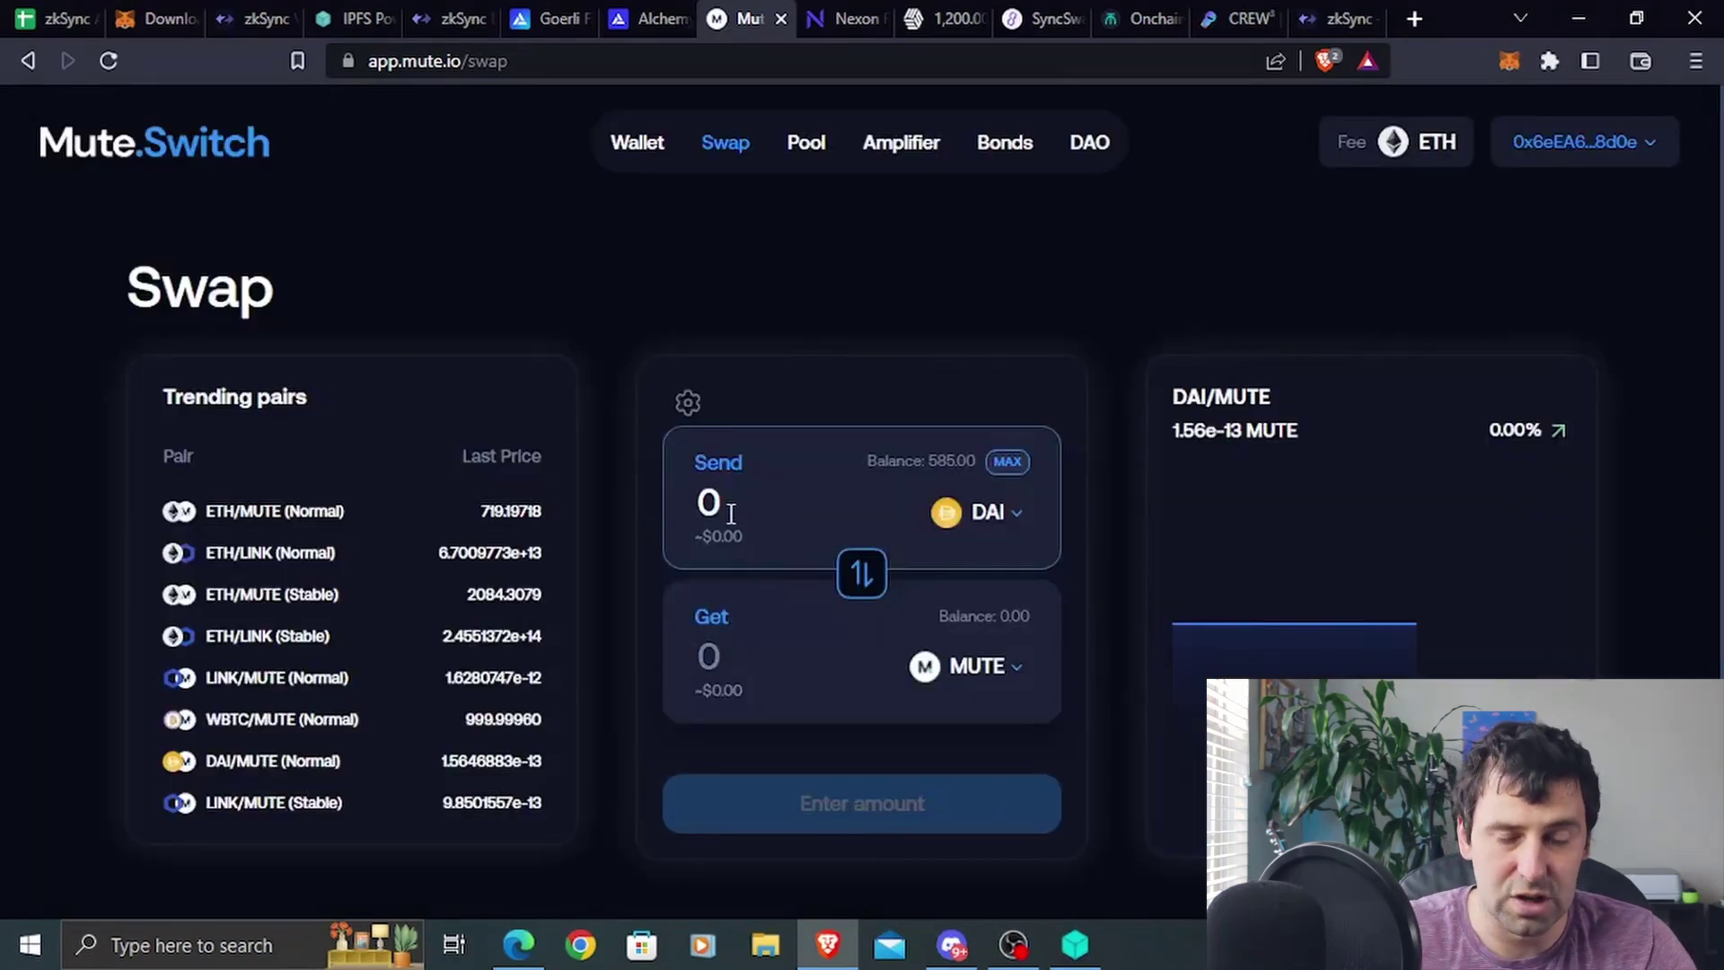
text(0.)
key(BackSpace)
key(BackSpace)
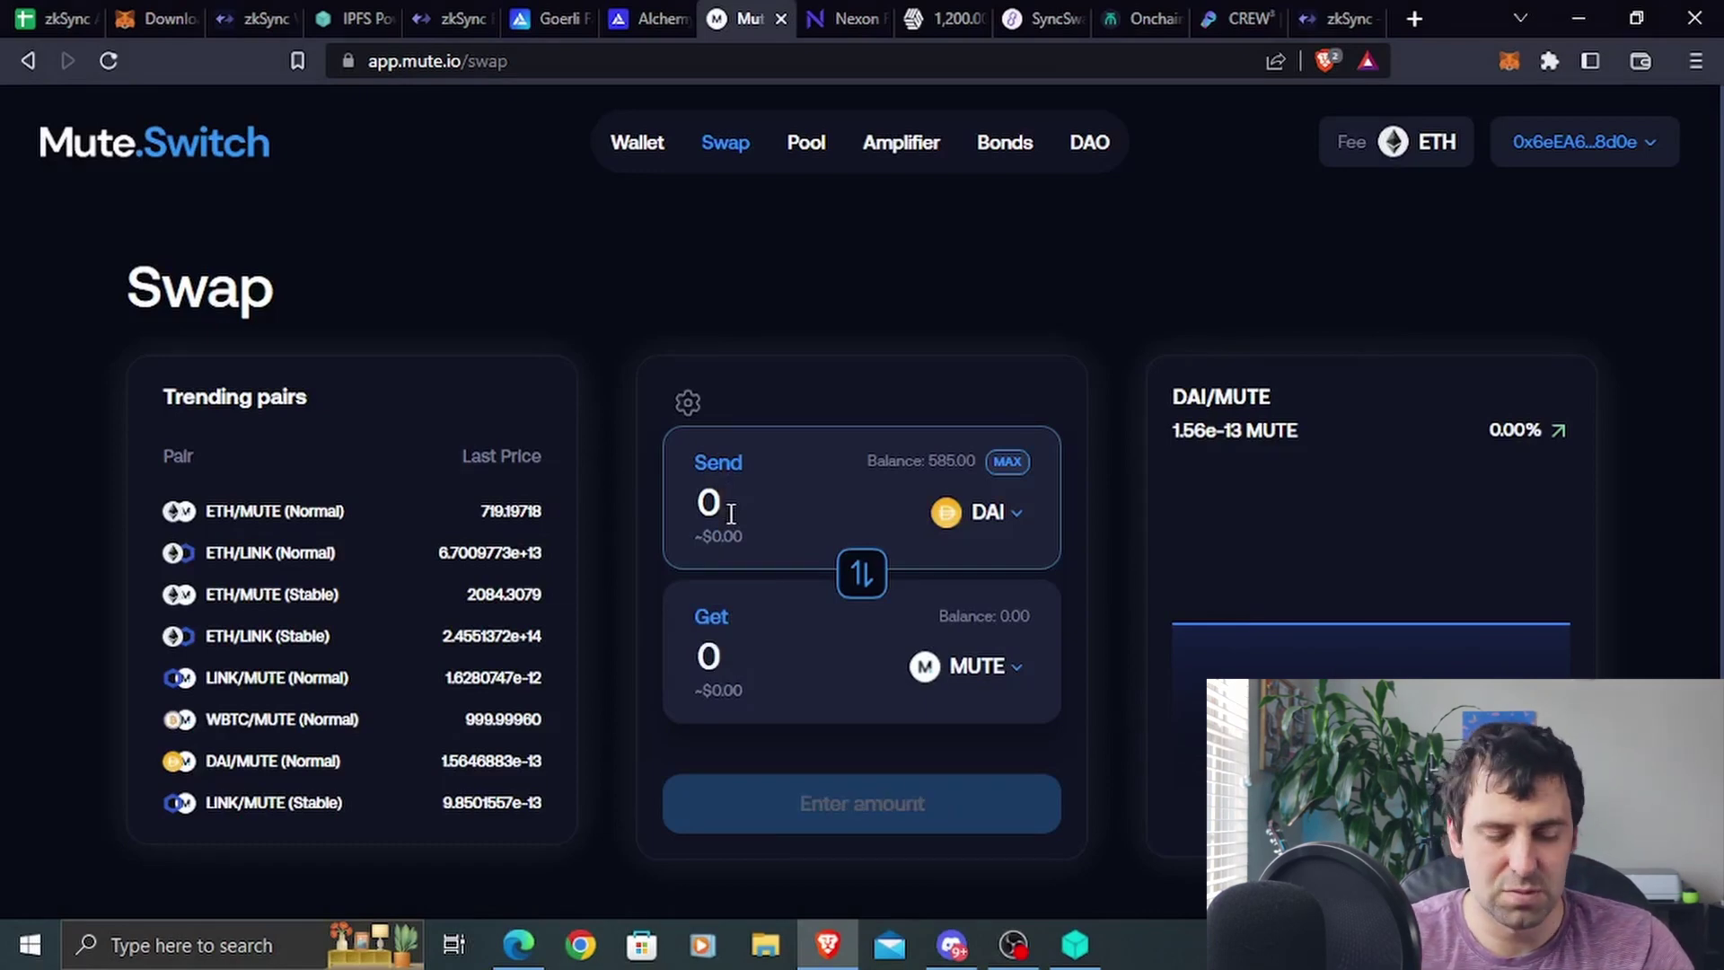
text(12)
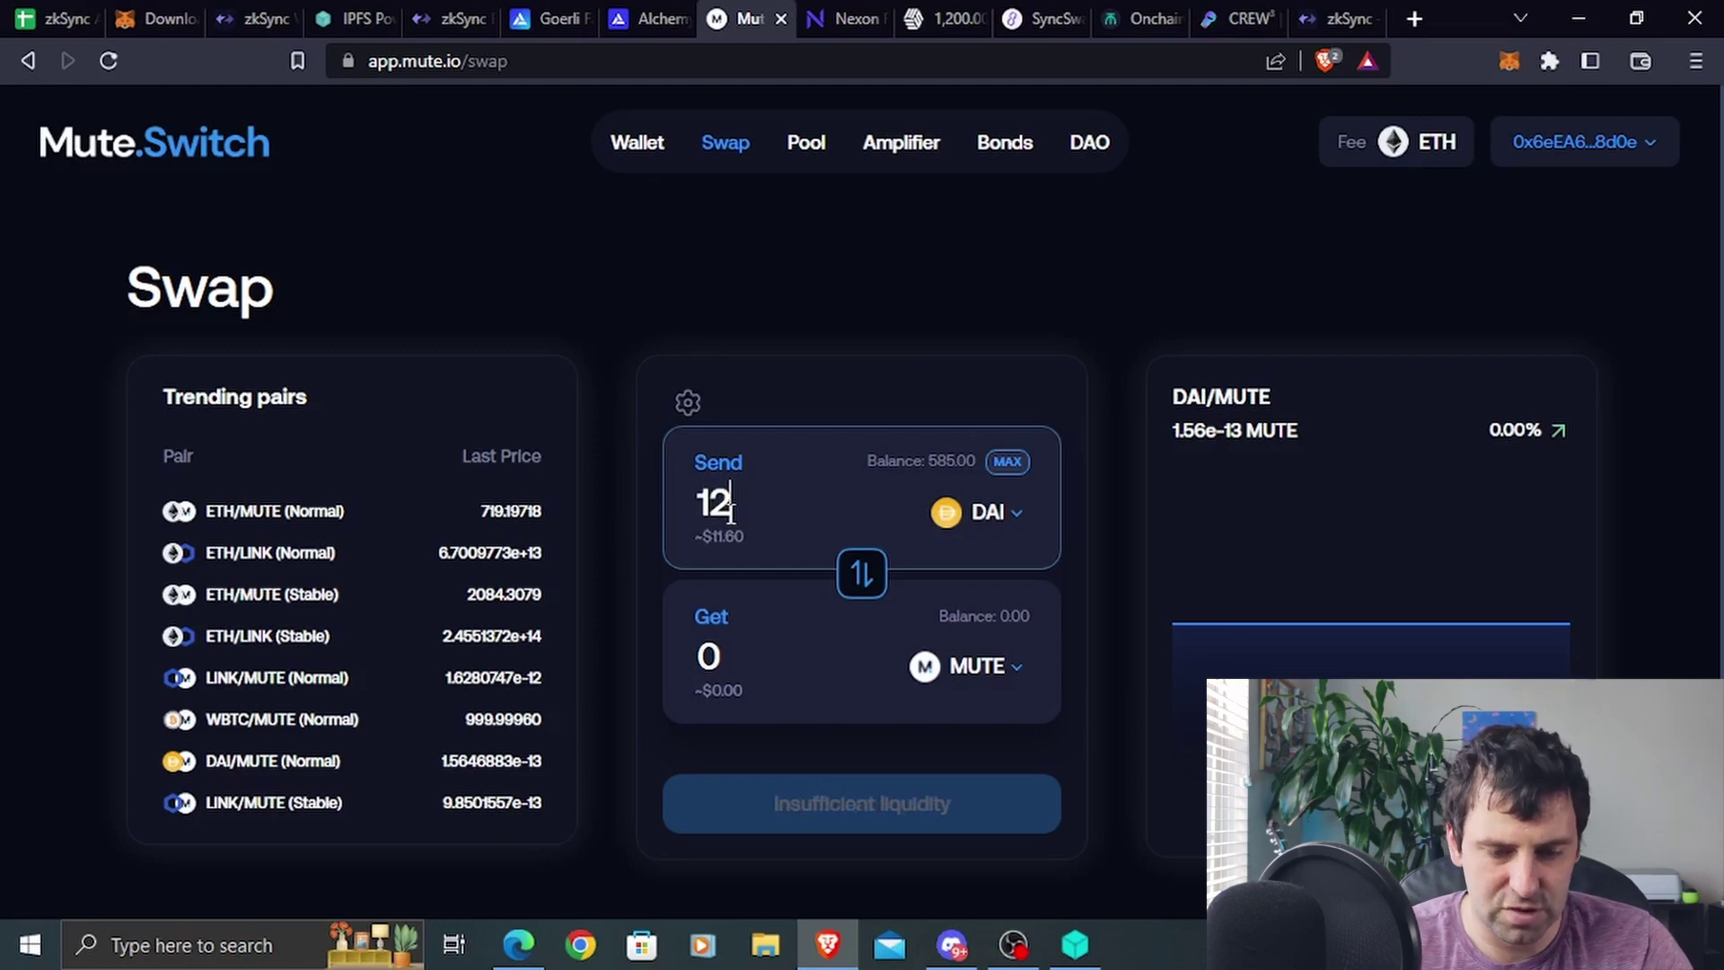
text(3)
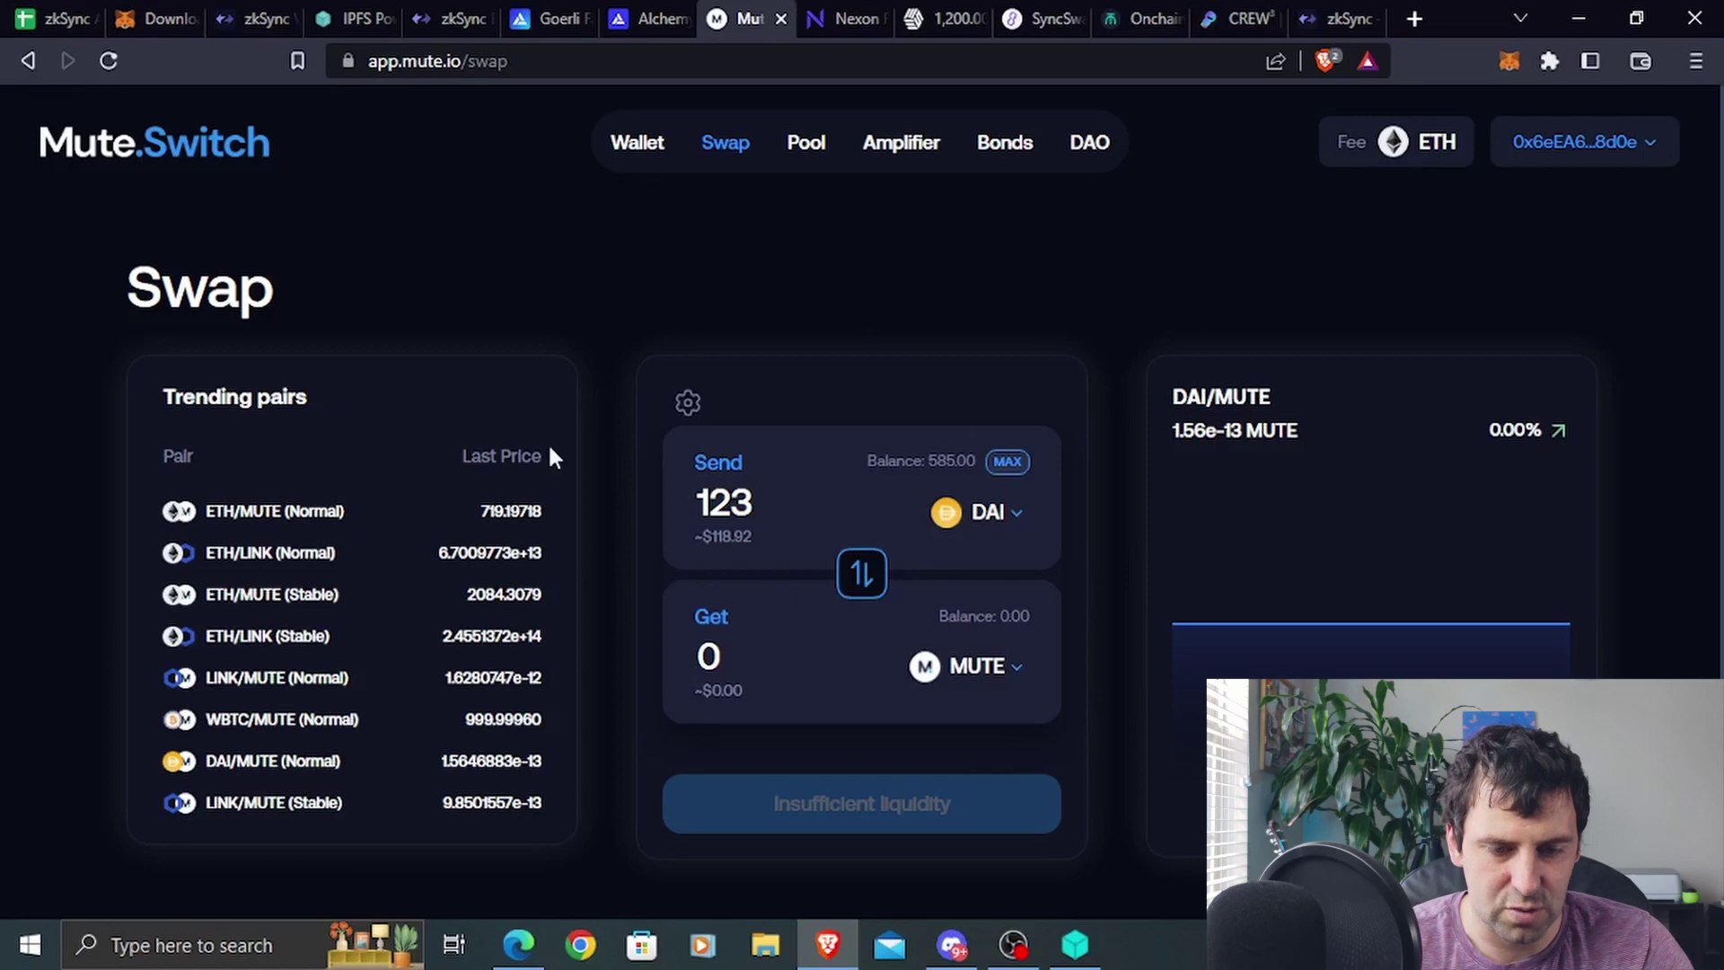
click(988, 513)
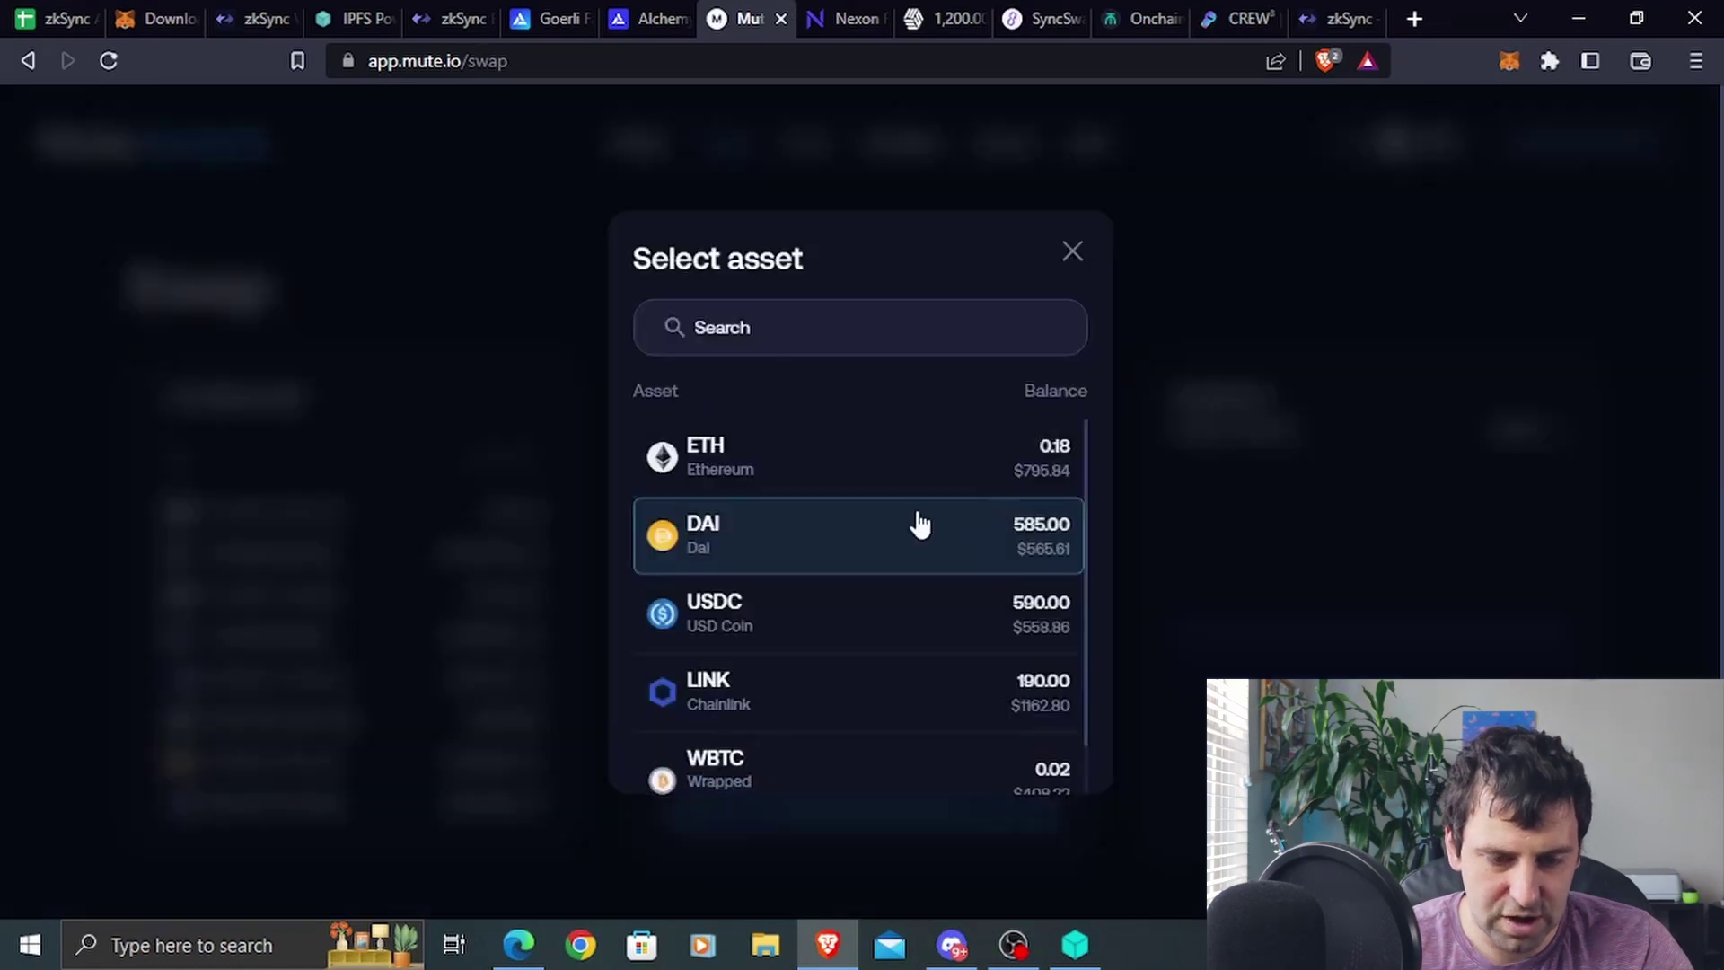
click(842, 629)
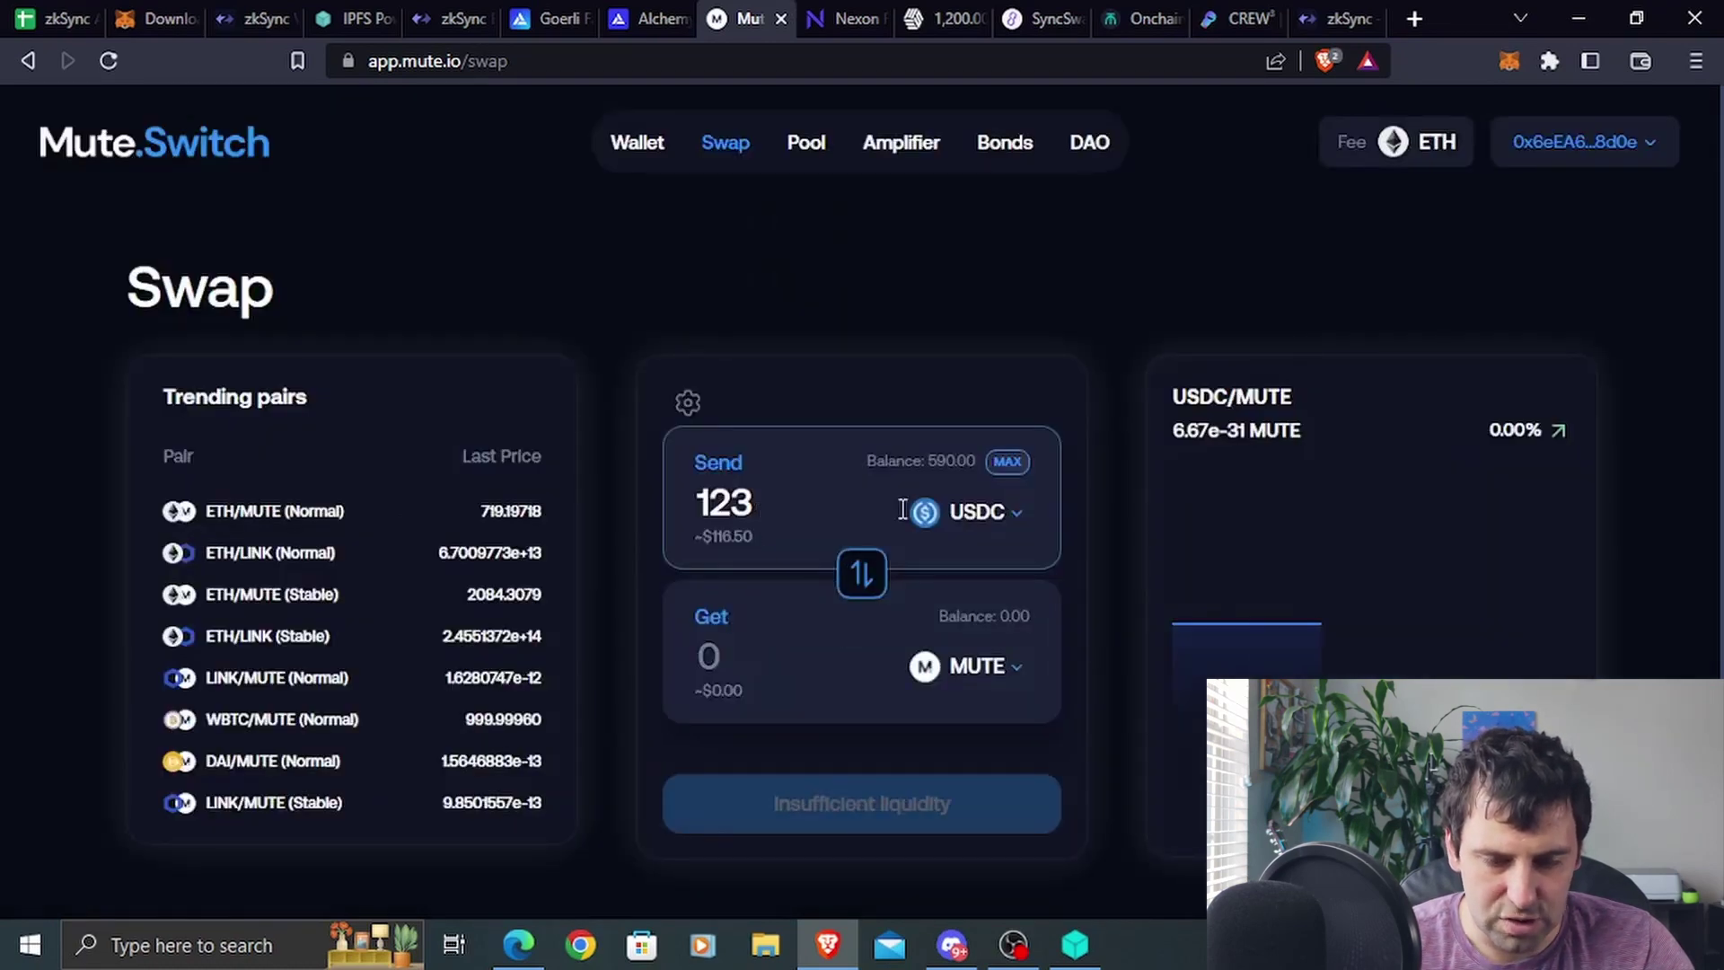
Swap 0.002 ETH for MUTE
click(1004, 521)
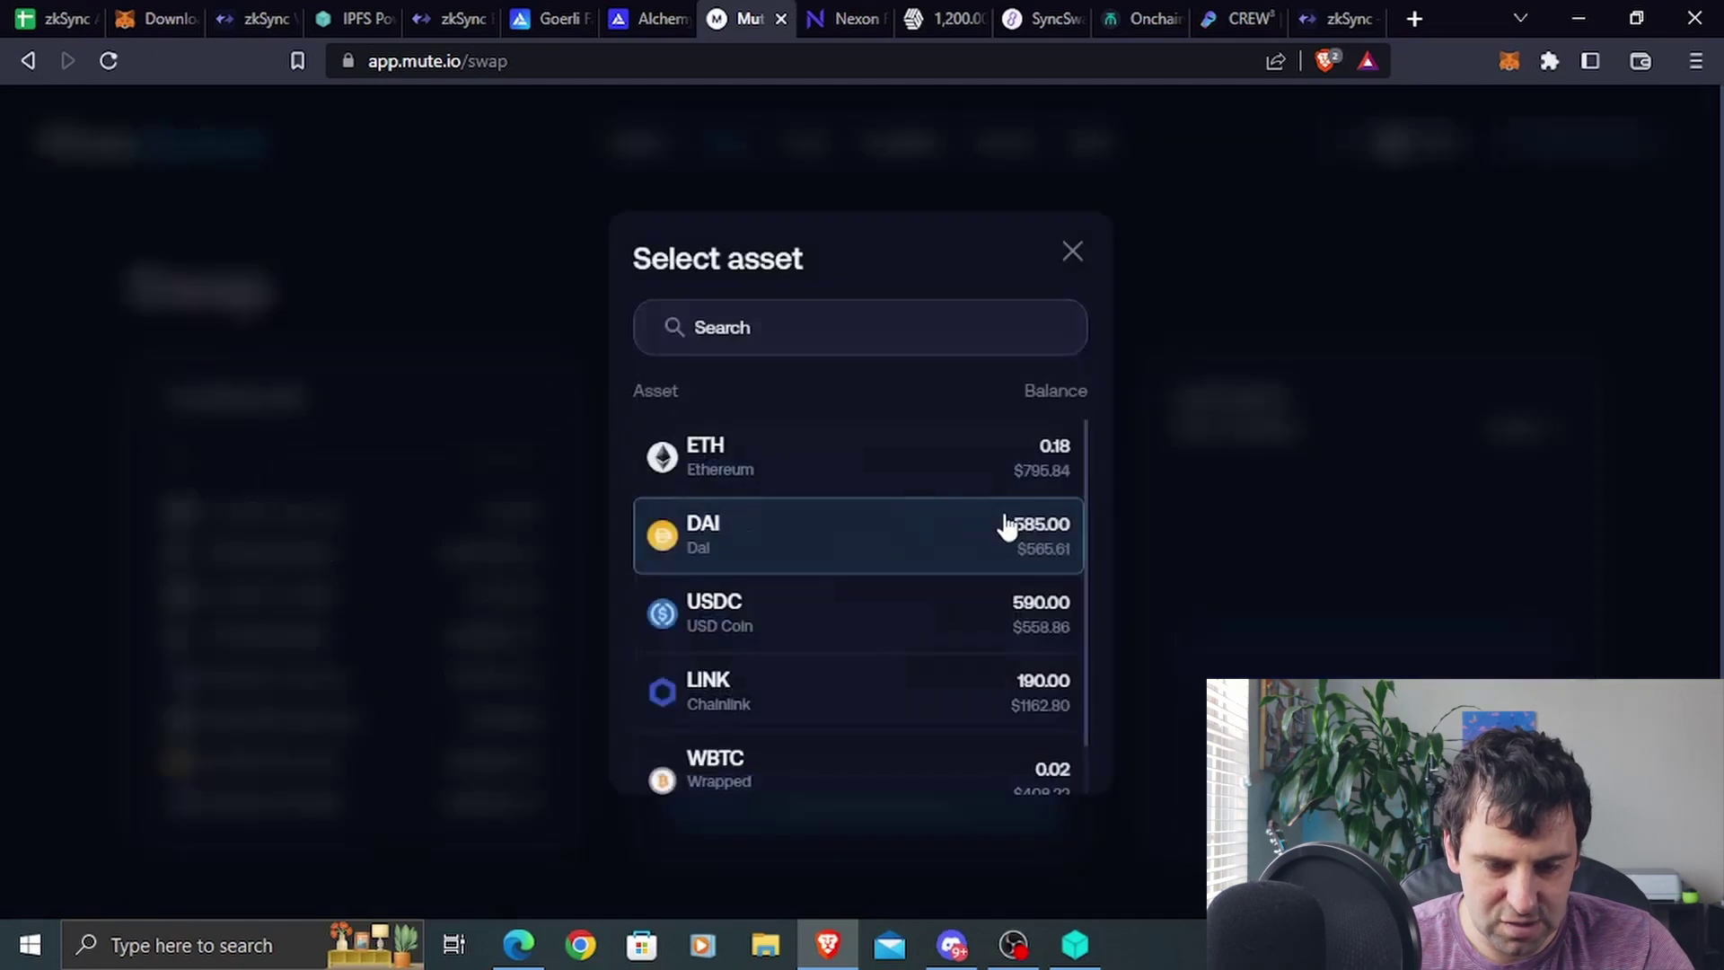
click(838, 471)
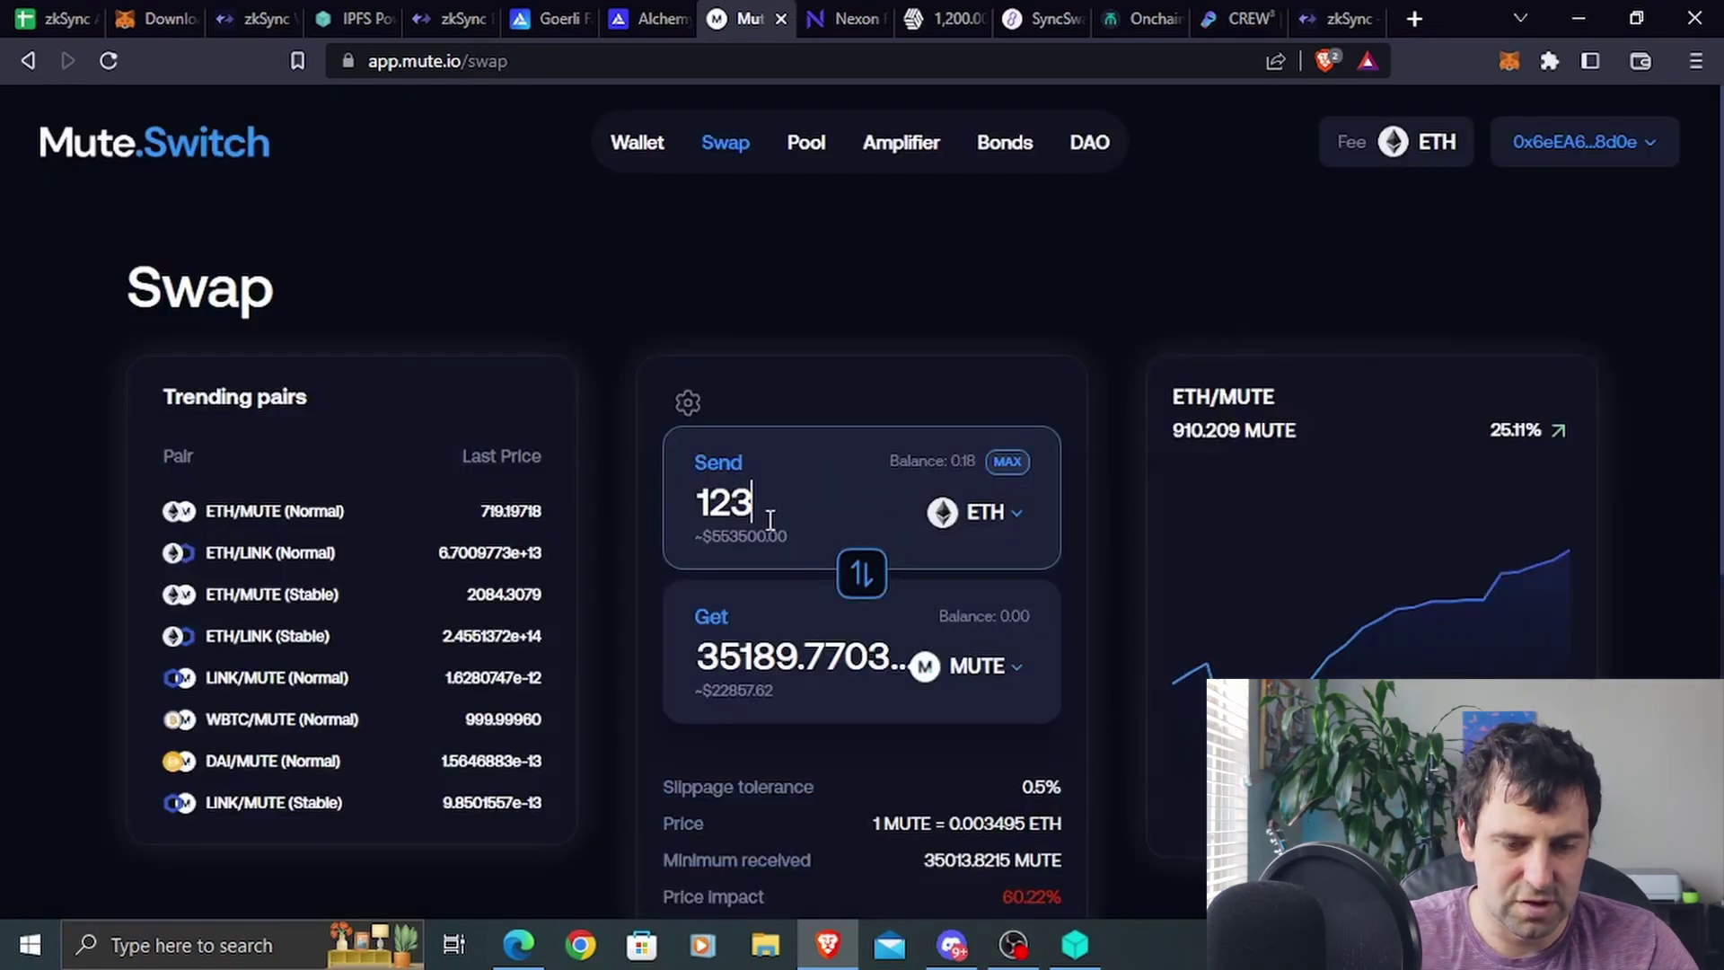
key(BackSpace)
key(BackSpace)
key(BackSpace)
text(0)
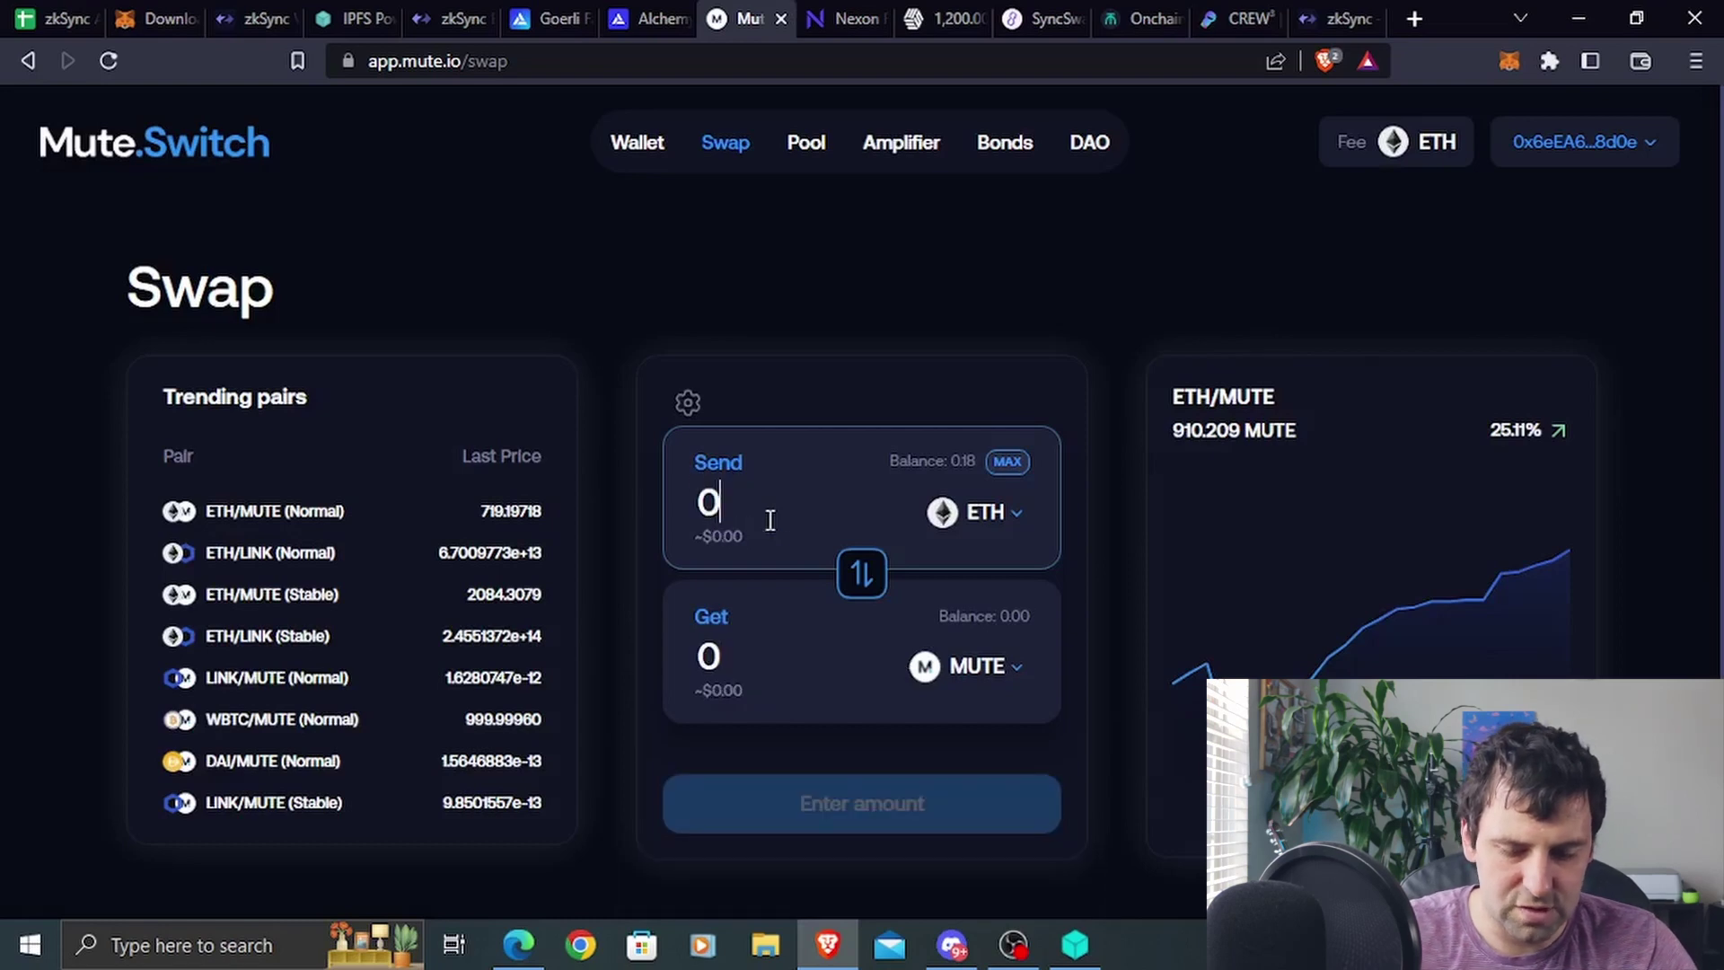
text(.01)
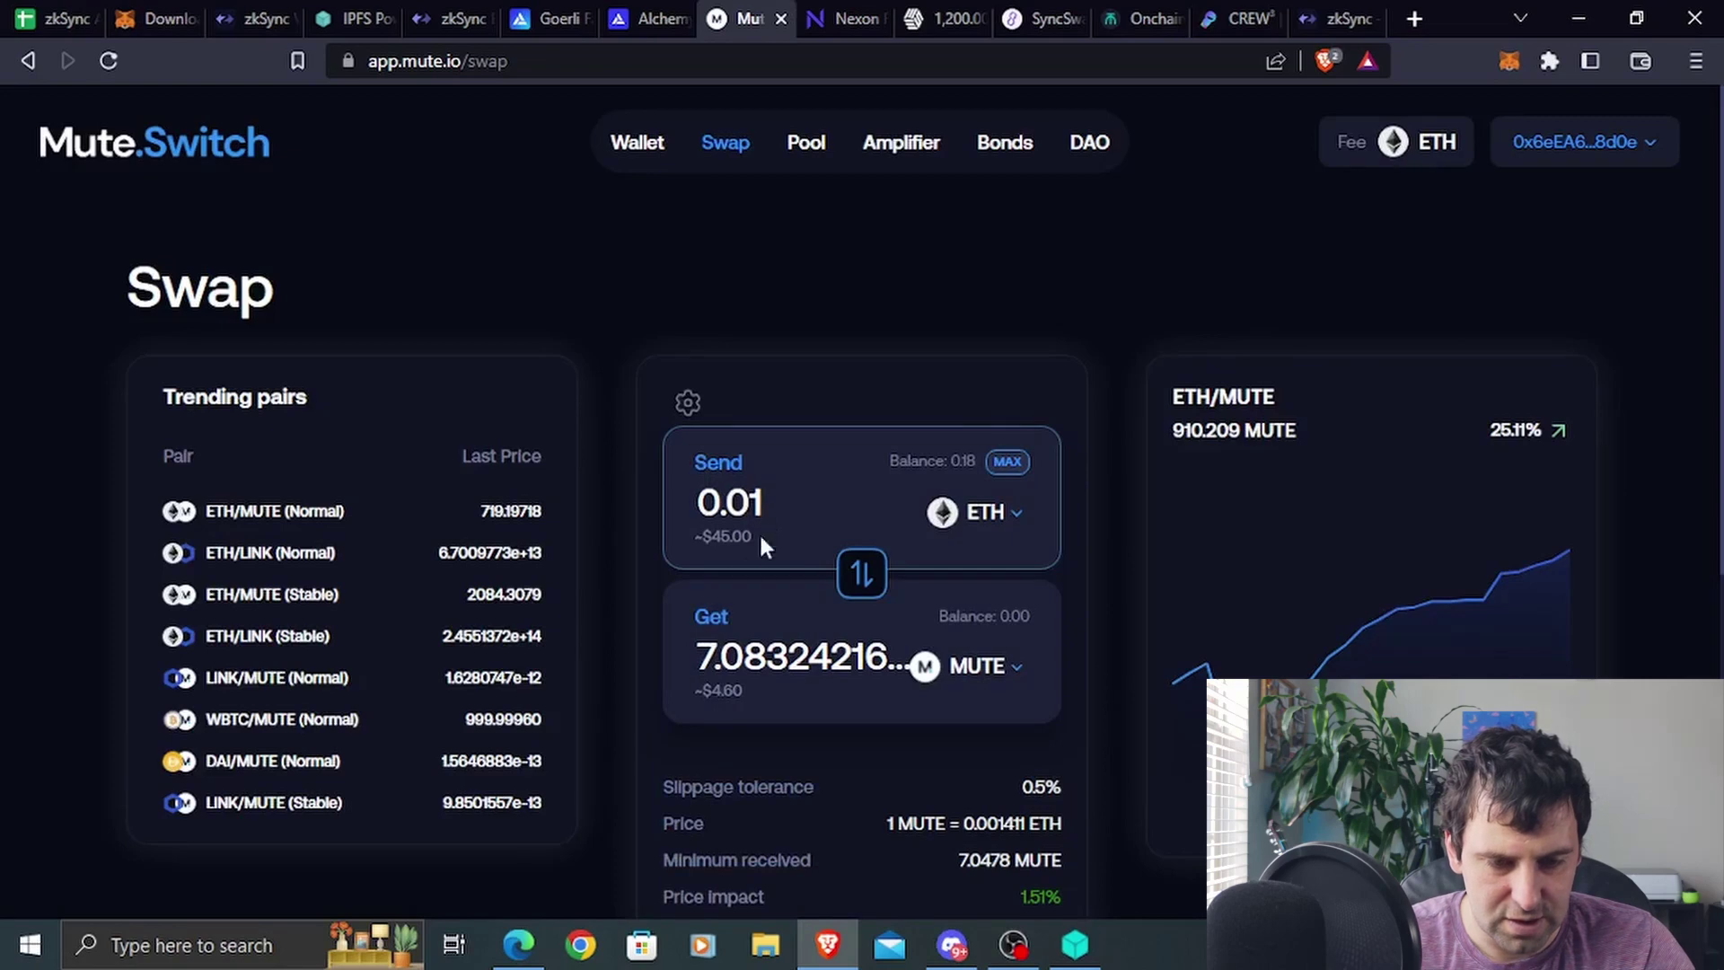
key(BackSpace)
text(2)
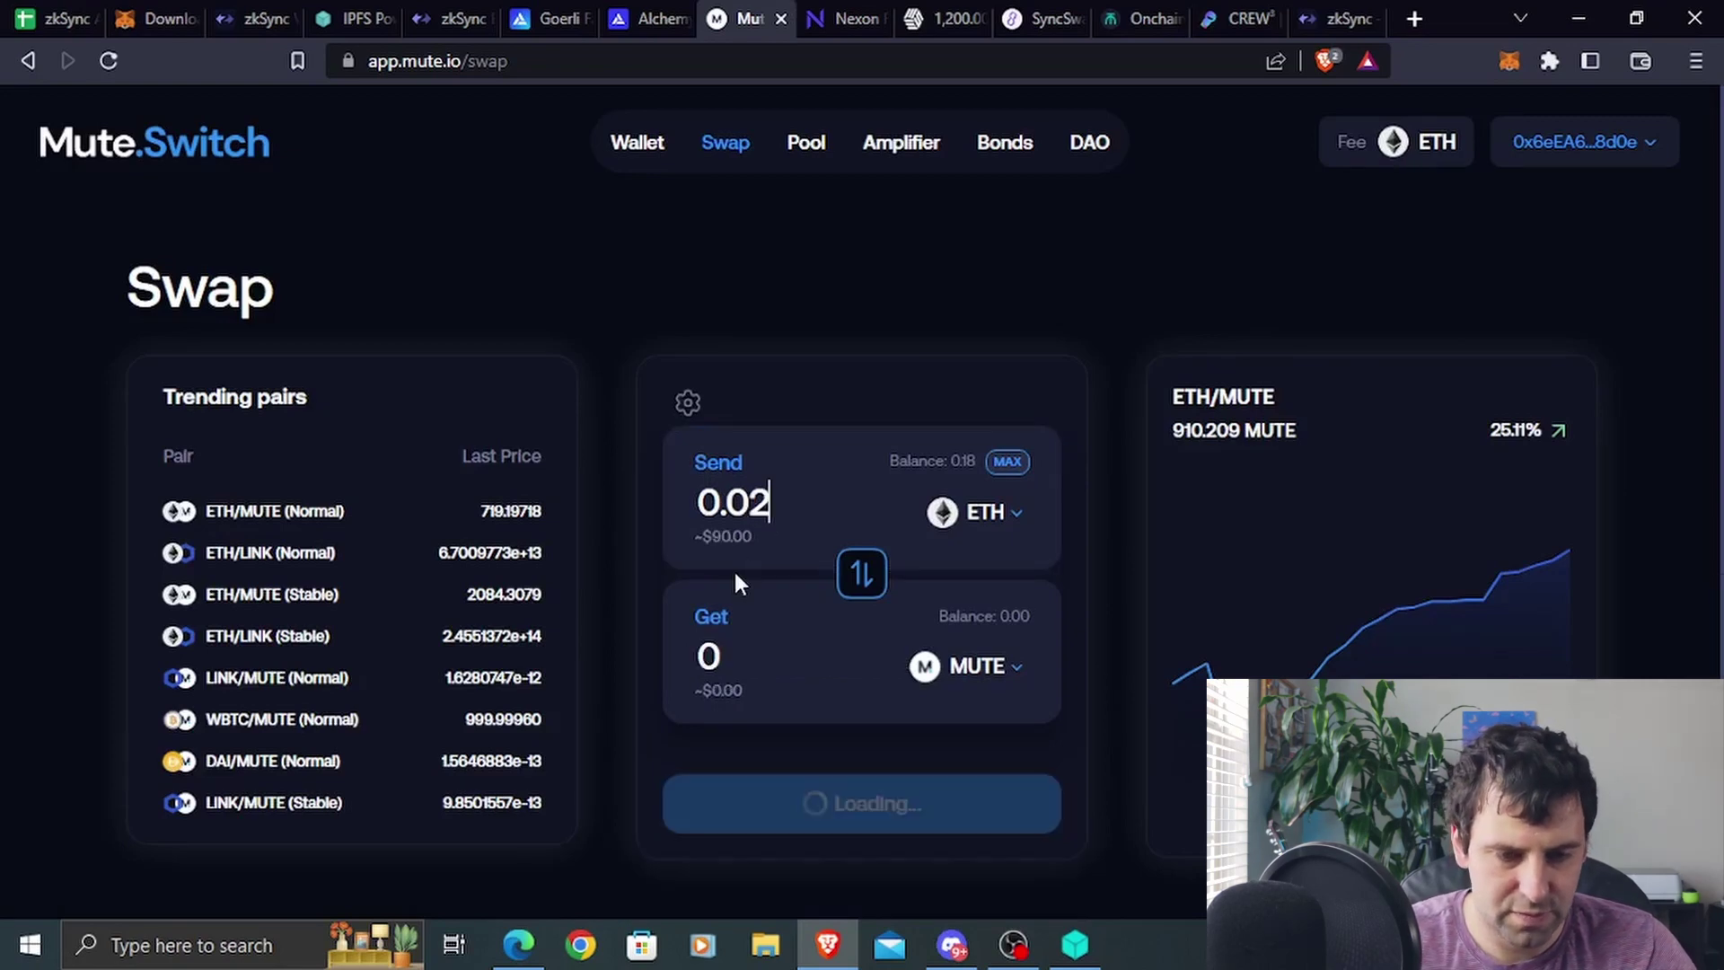
key(BackSpace)
text(02)
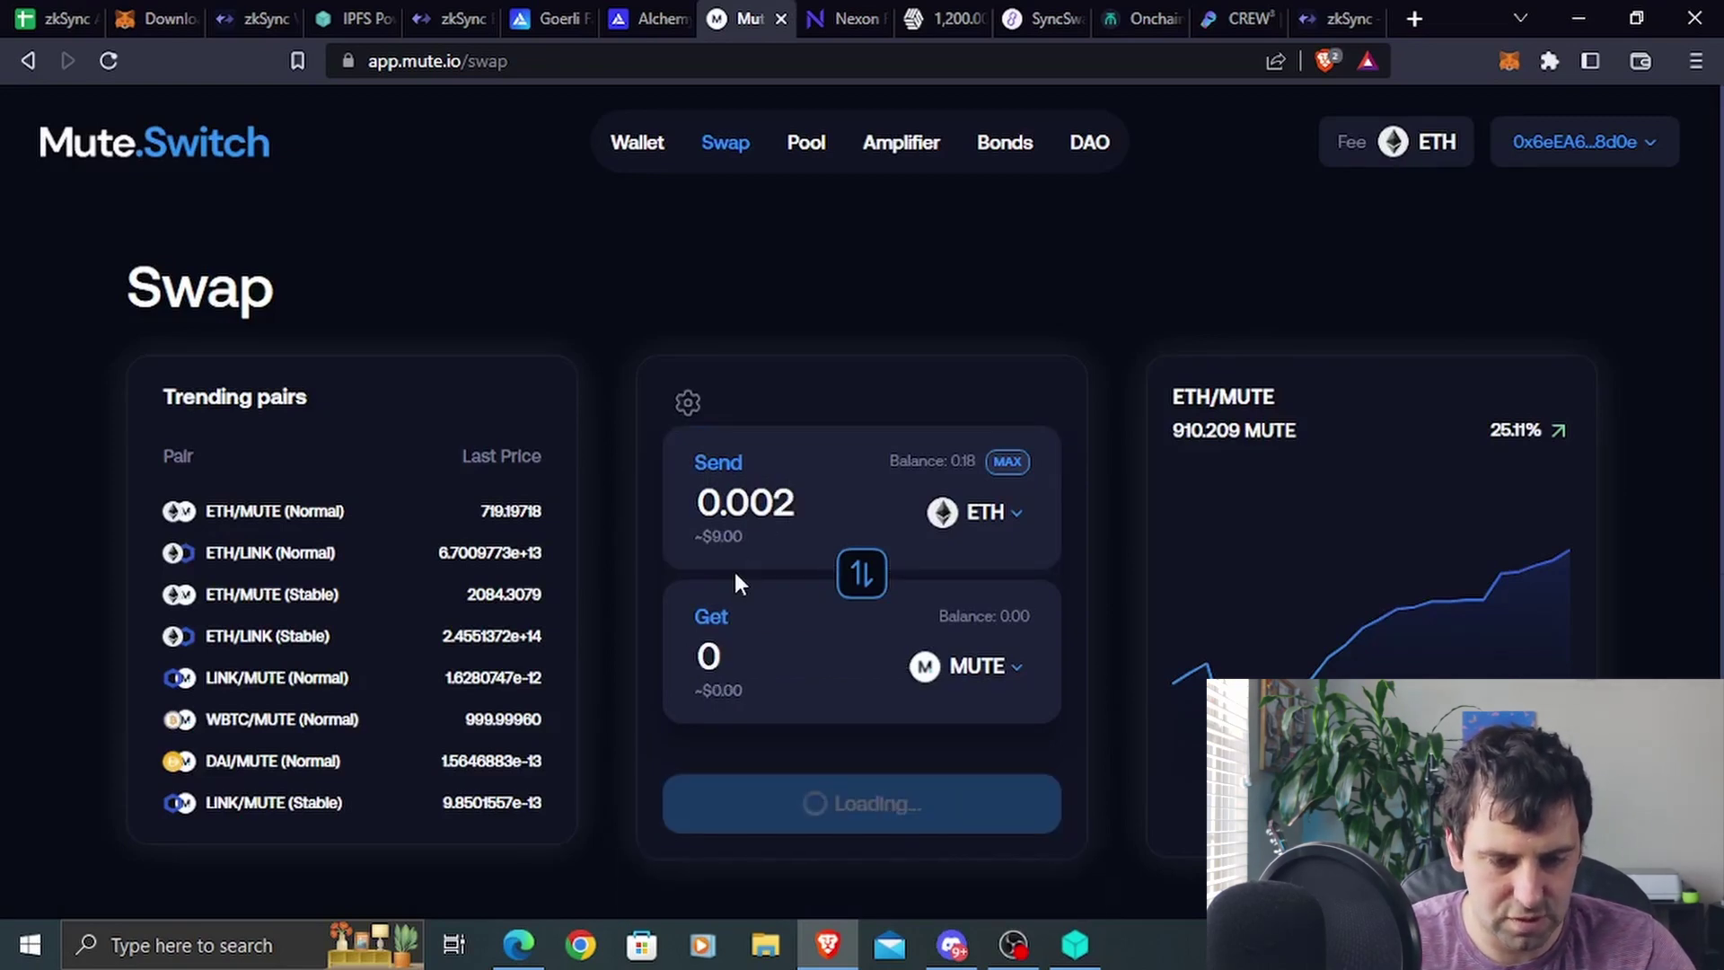
scroll(735, 569, down, 5)
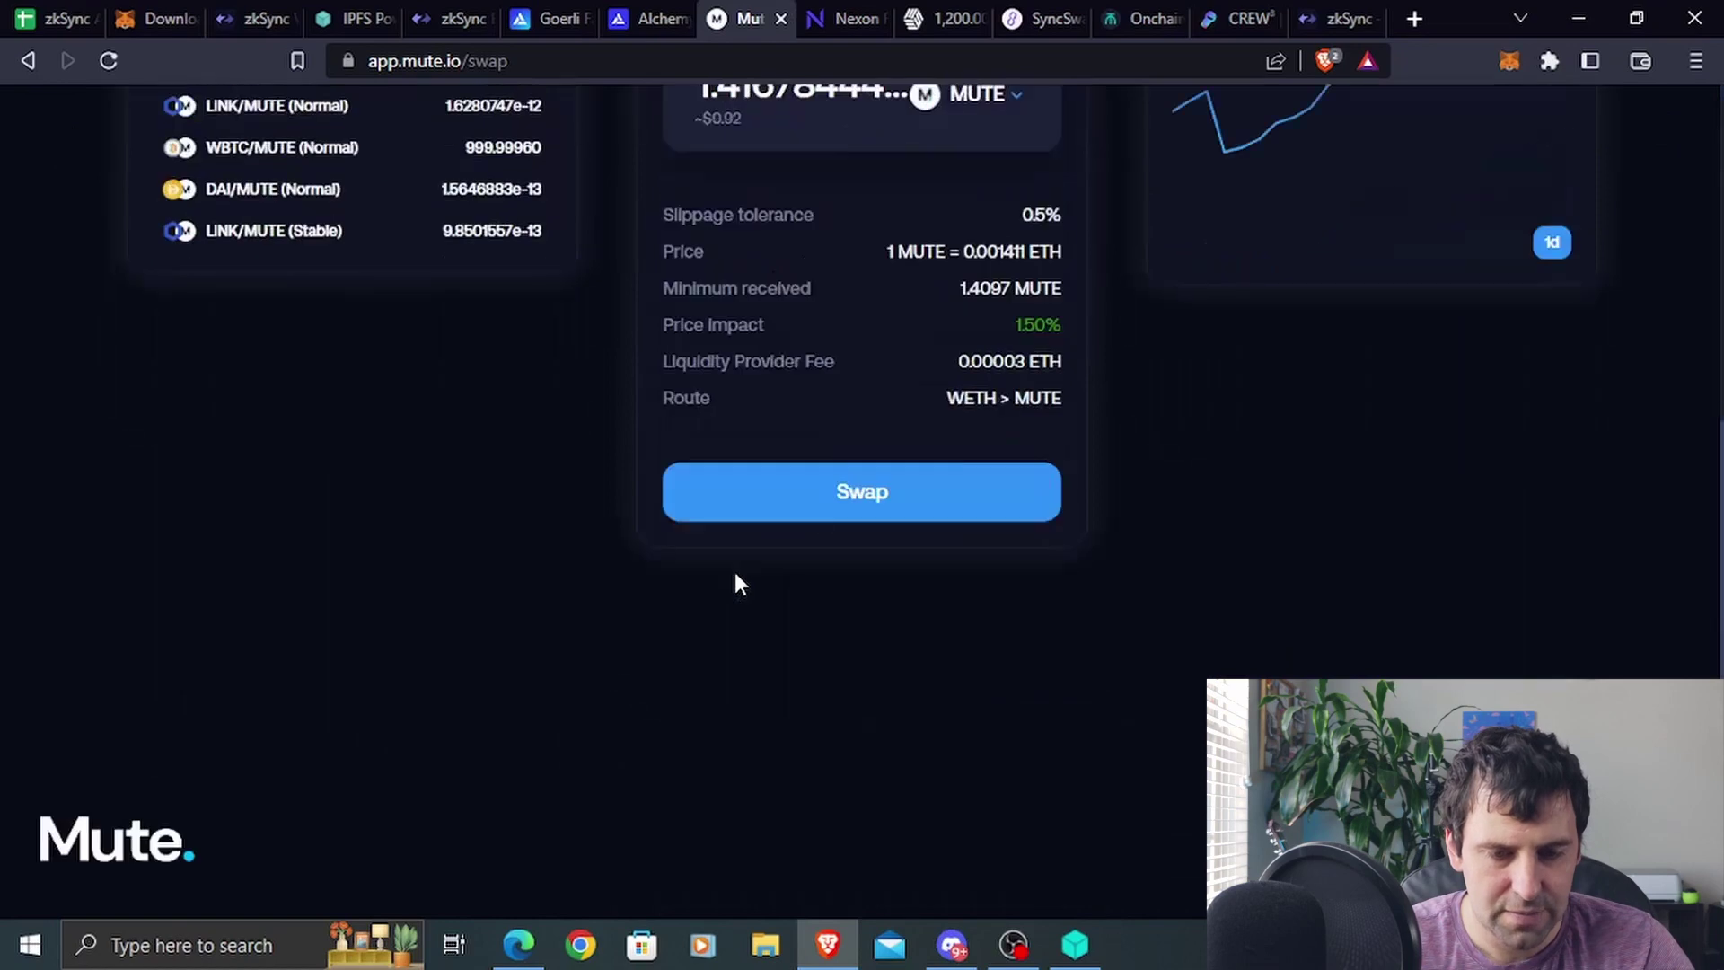
click(798, 490)
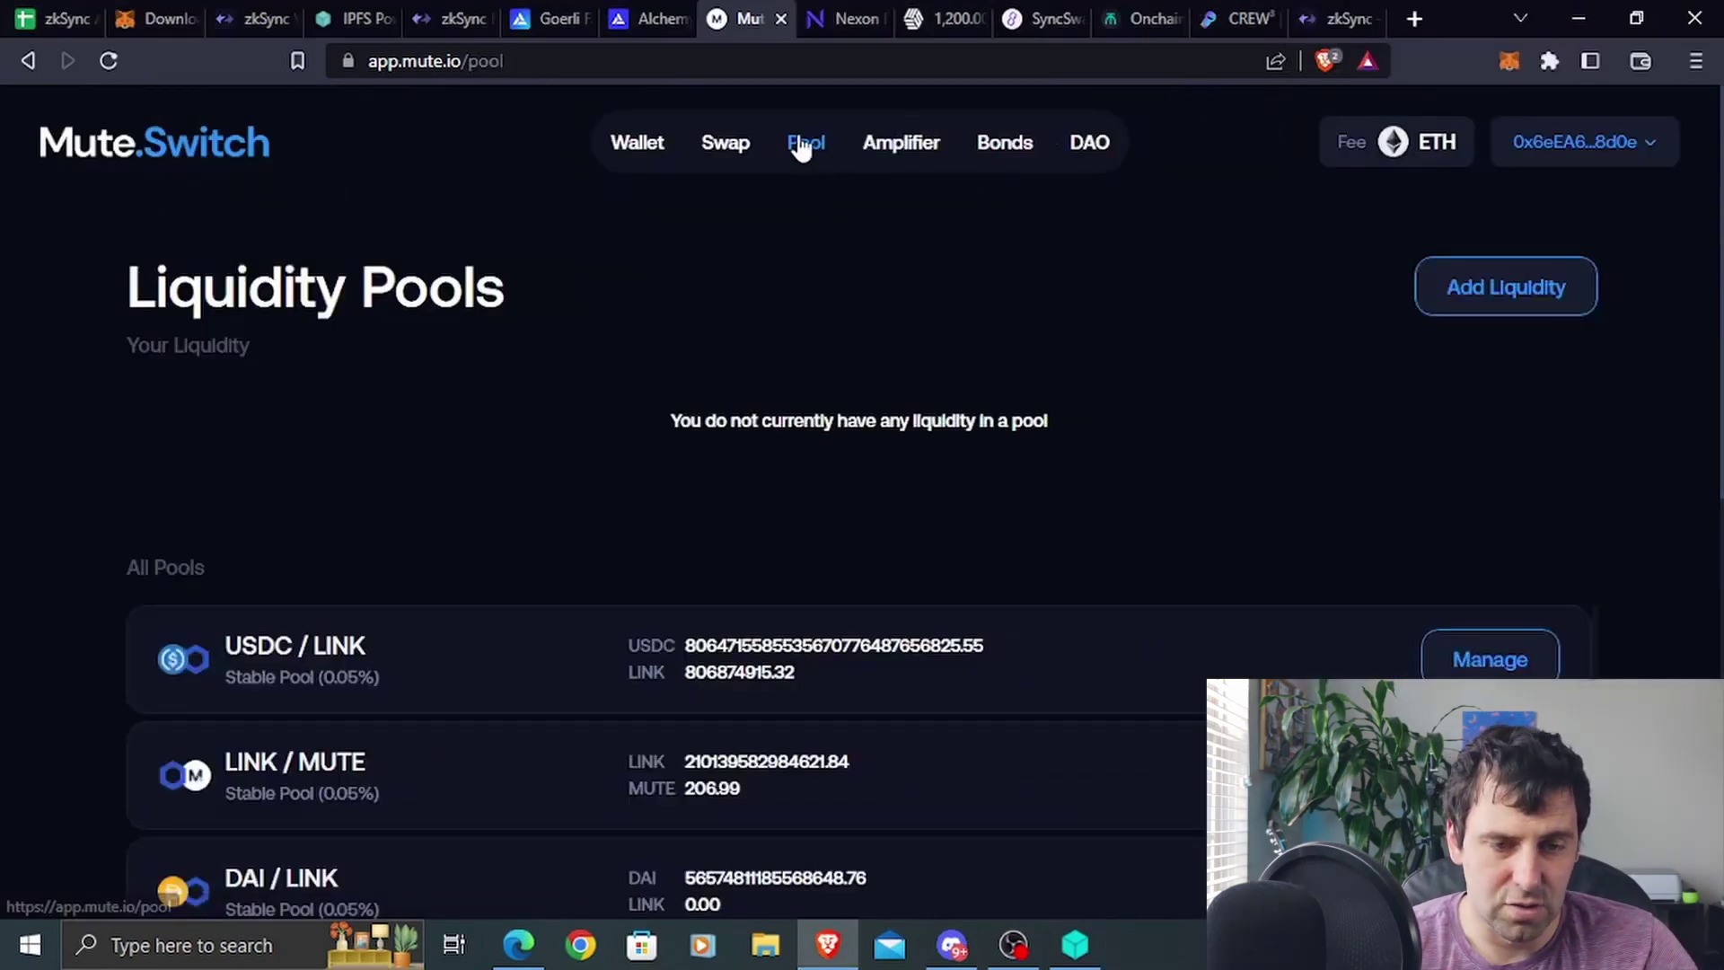
Select the USDC and DAI pair with the Normal type for adding liquidity and open its pool page
click(1512, 288)
click(950, 415)
click(772, 630)
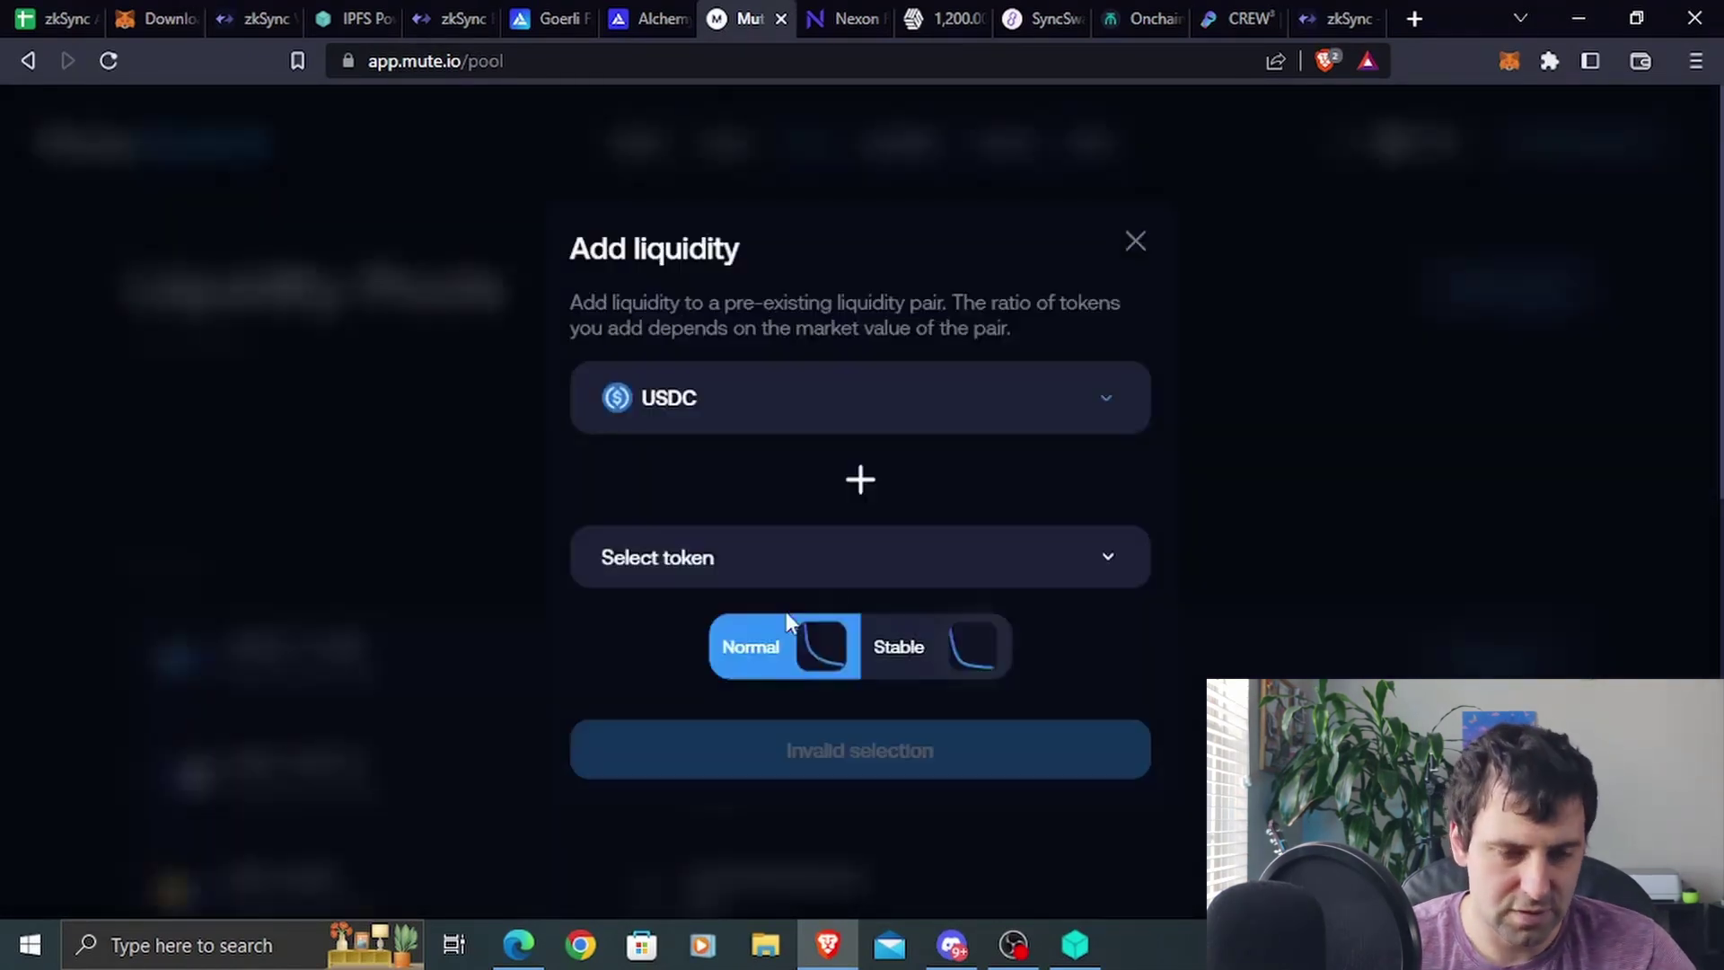
click(855, 559)
click(786, 552)
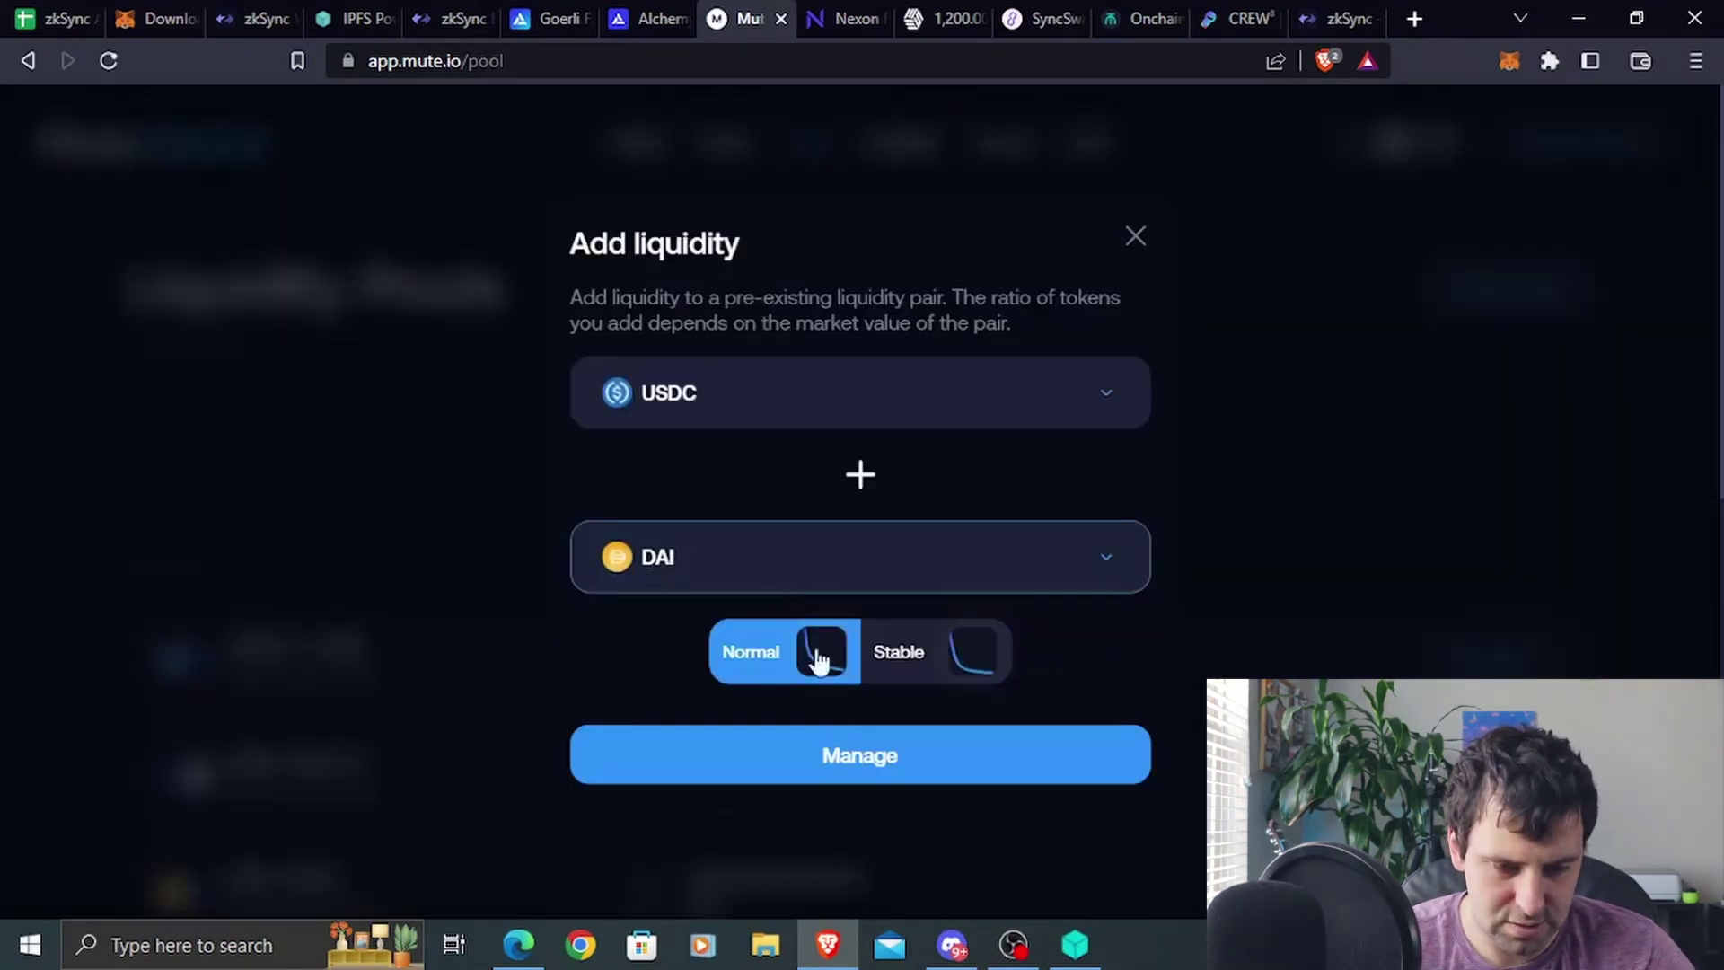
click(828, 763)
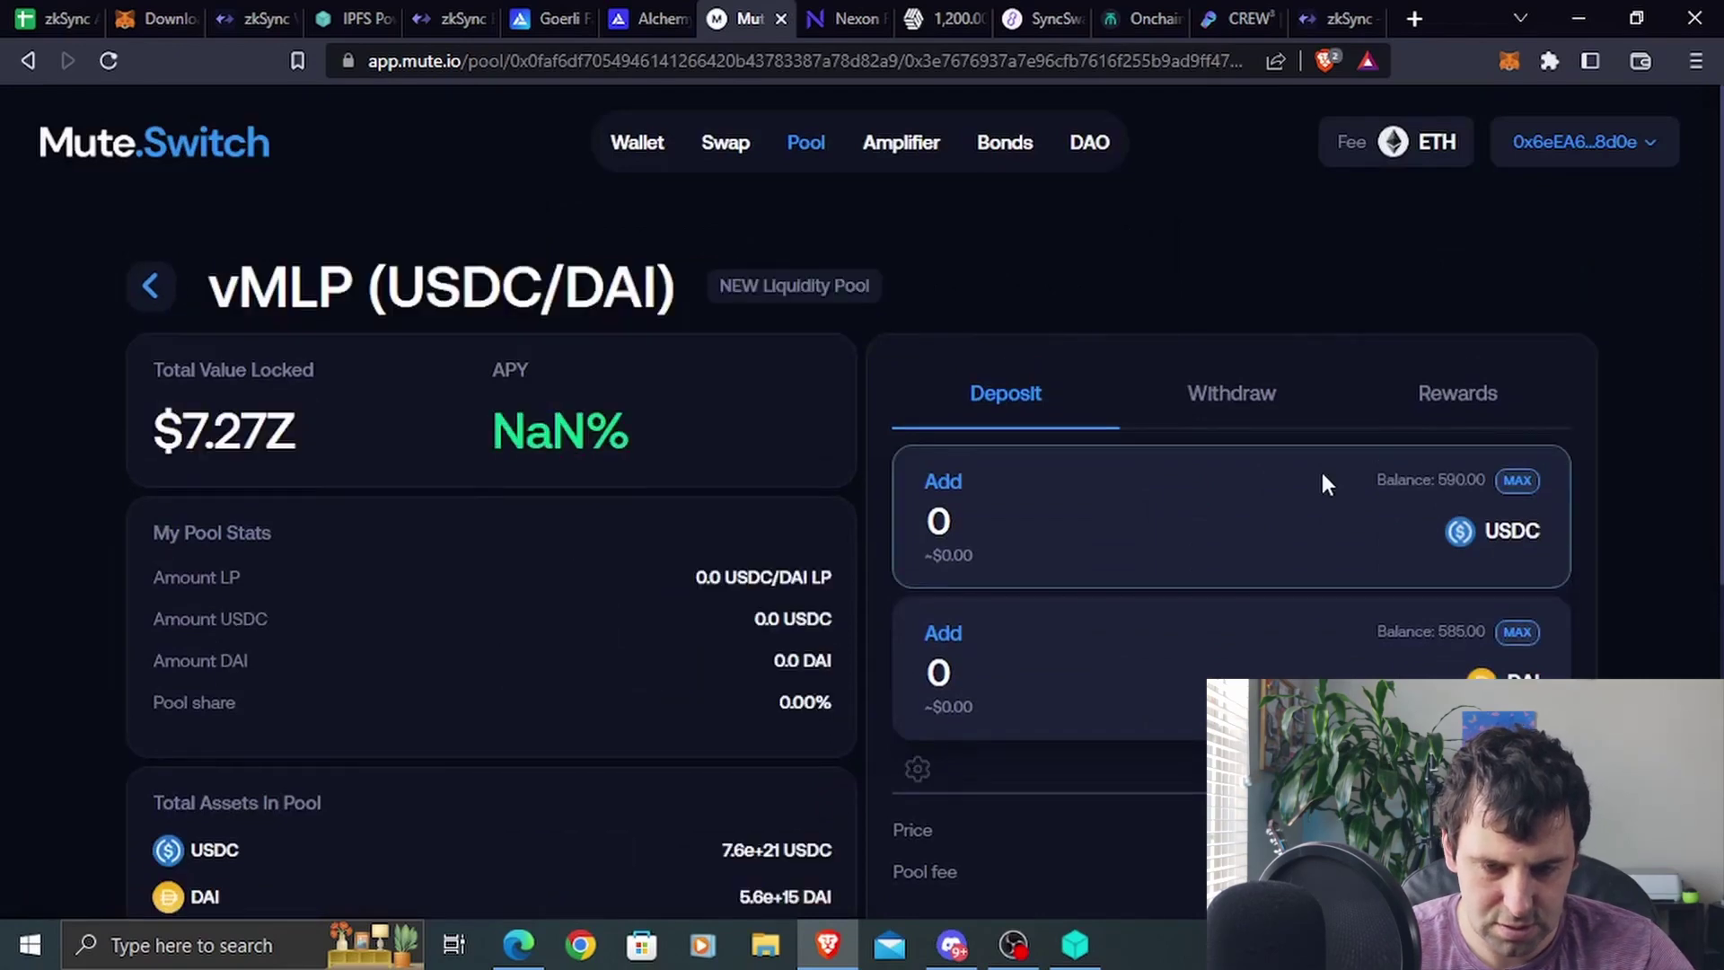
Try to add liquidity to the USDC/DAI pool with 10 USDC and the matching DAI amount
click(1007, 514)
text(10)
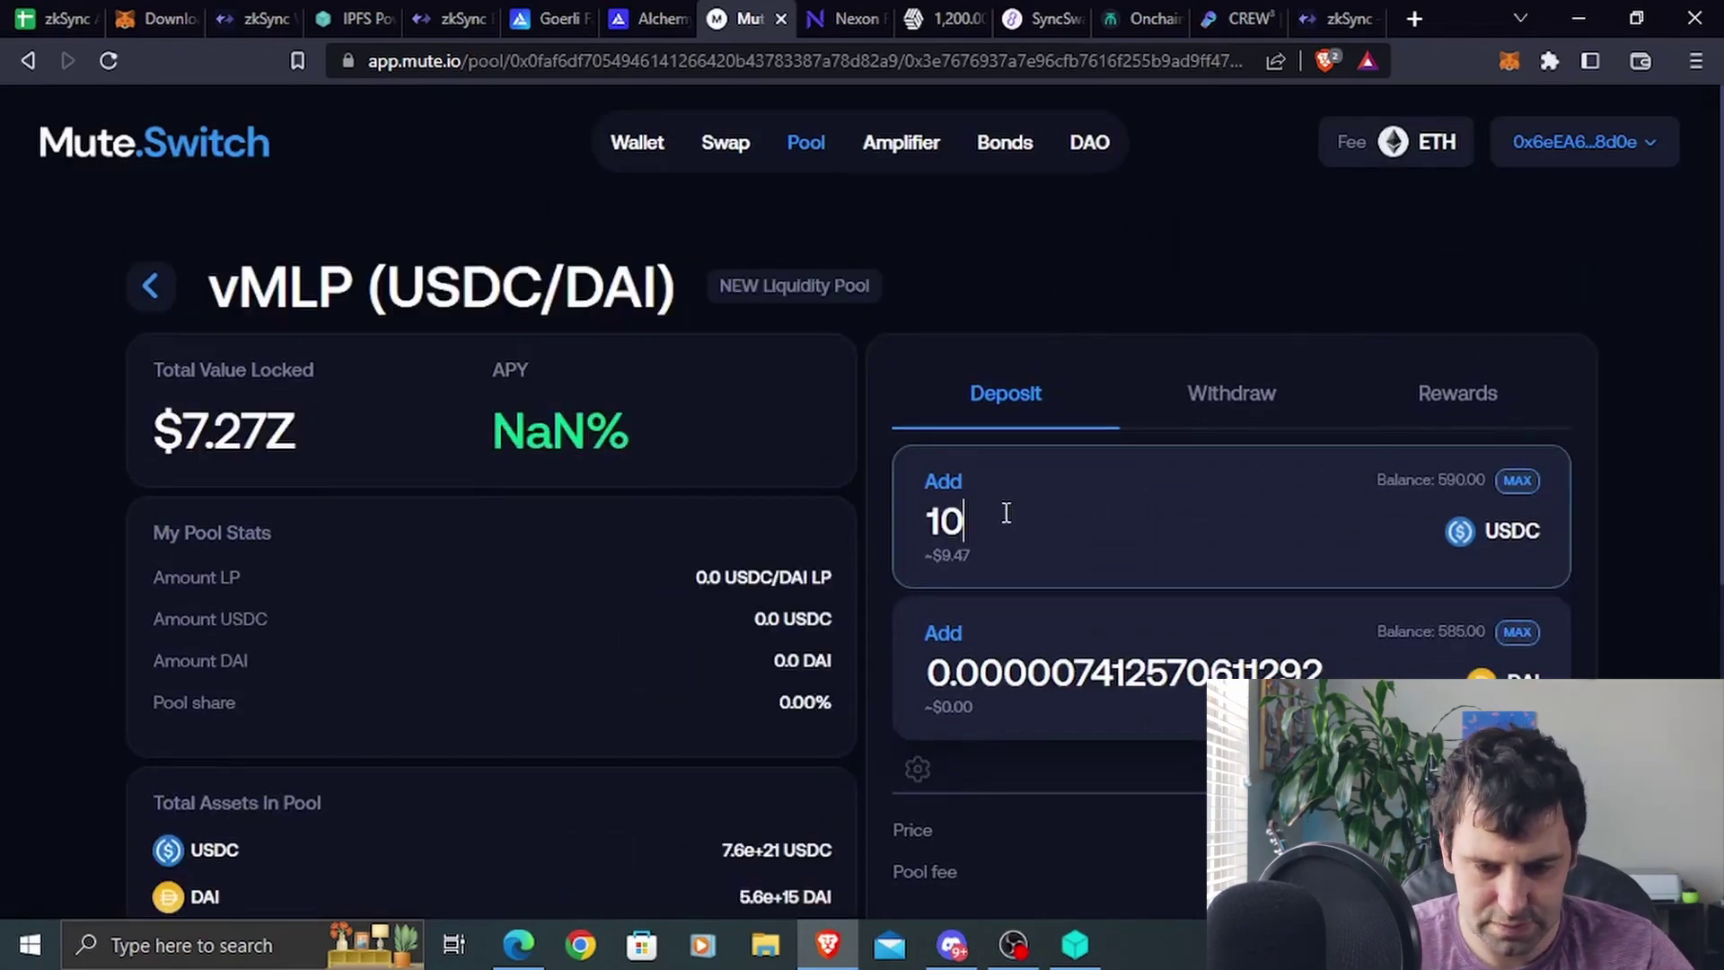
scroll(1007, 514, down, 5)
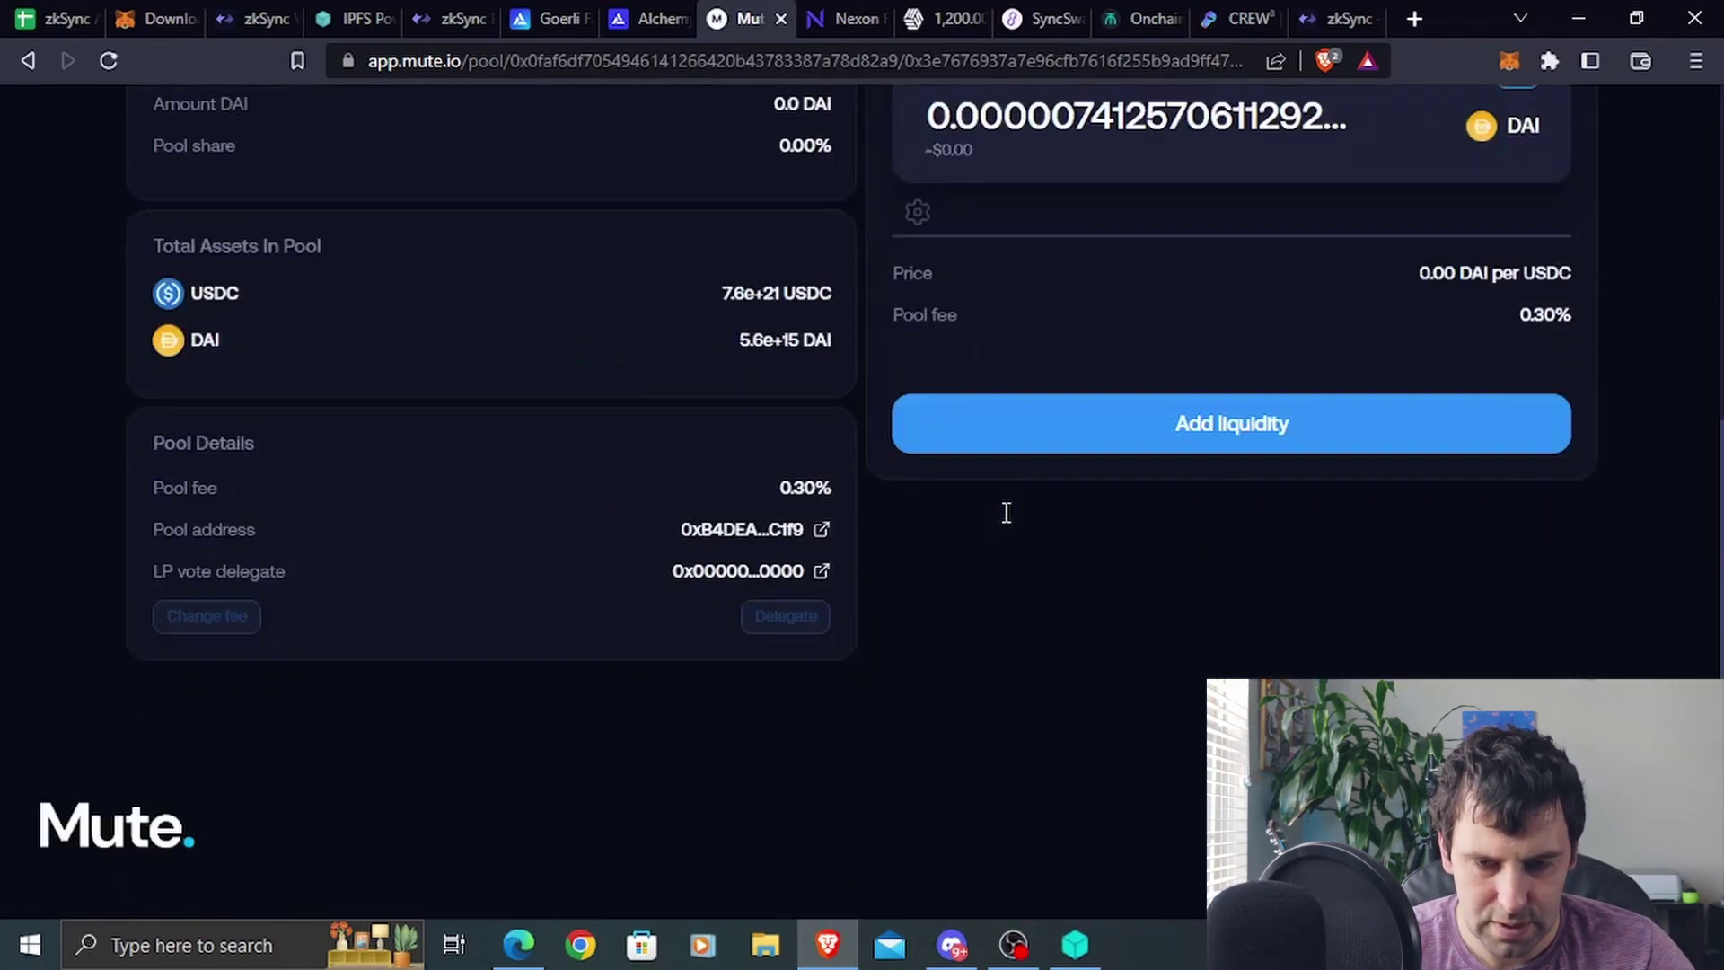
click(1147, 429)
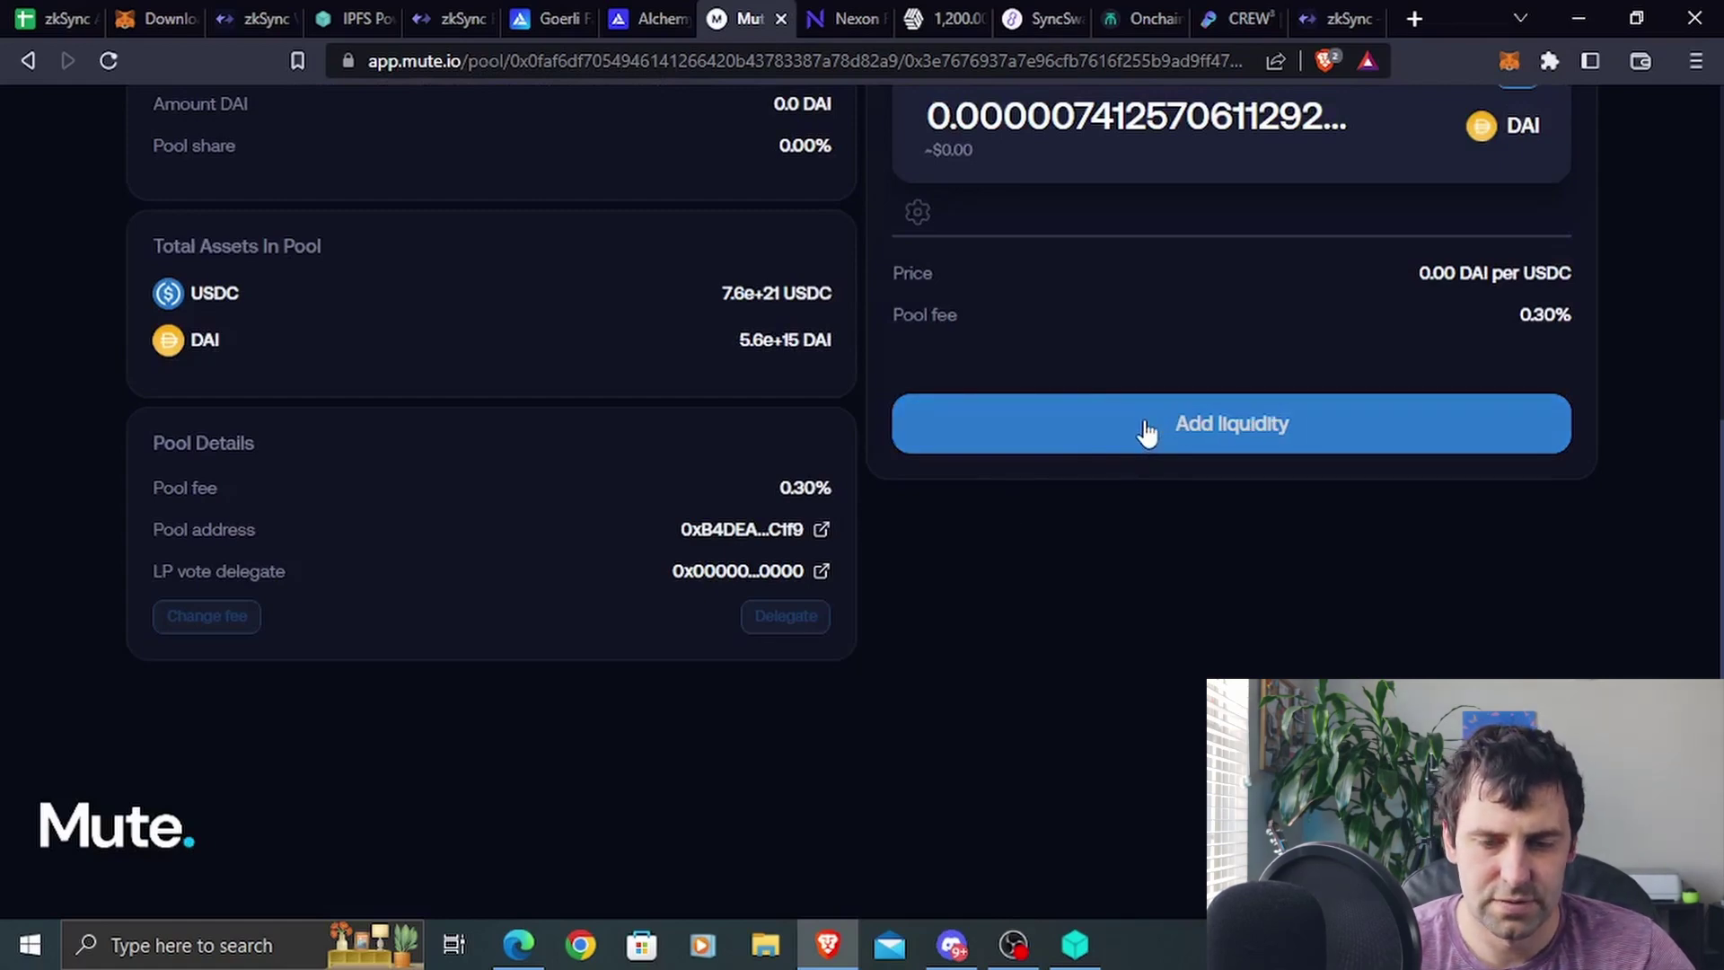
scroll(1146, 431, up, 5)
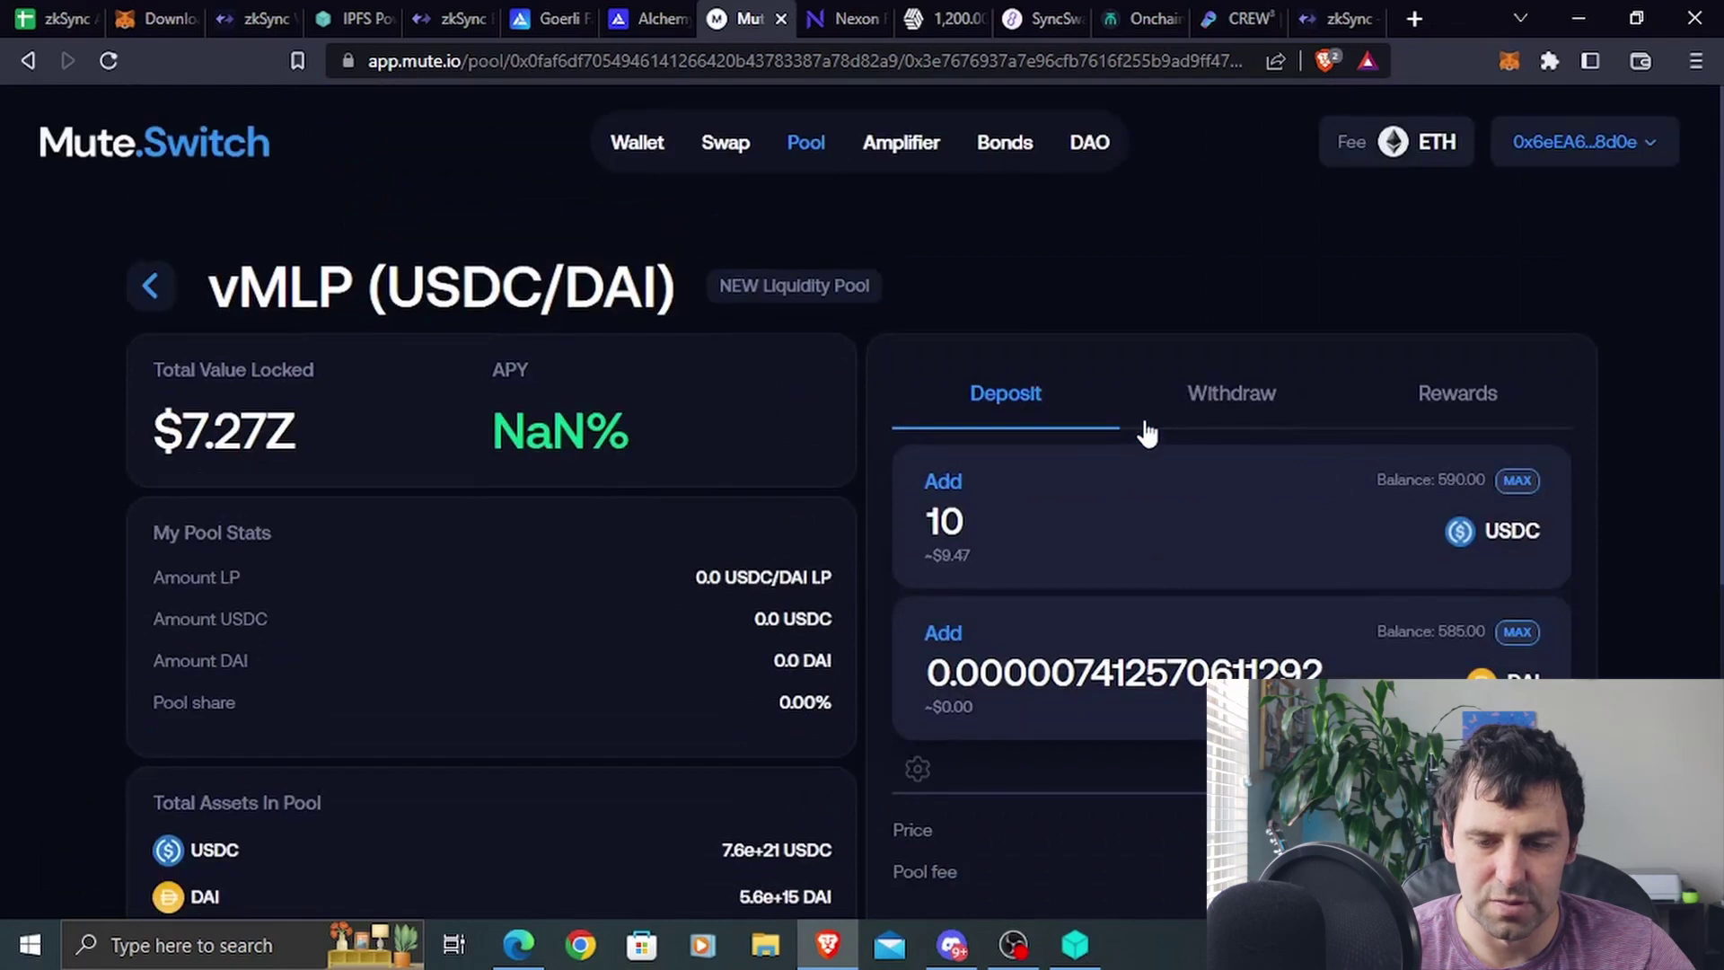
scroll(1147, 433, down, 3)
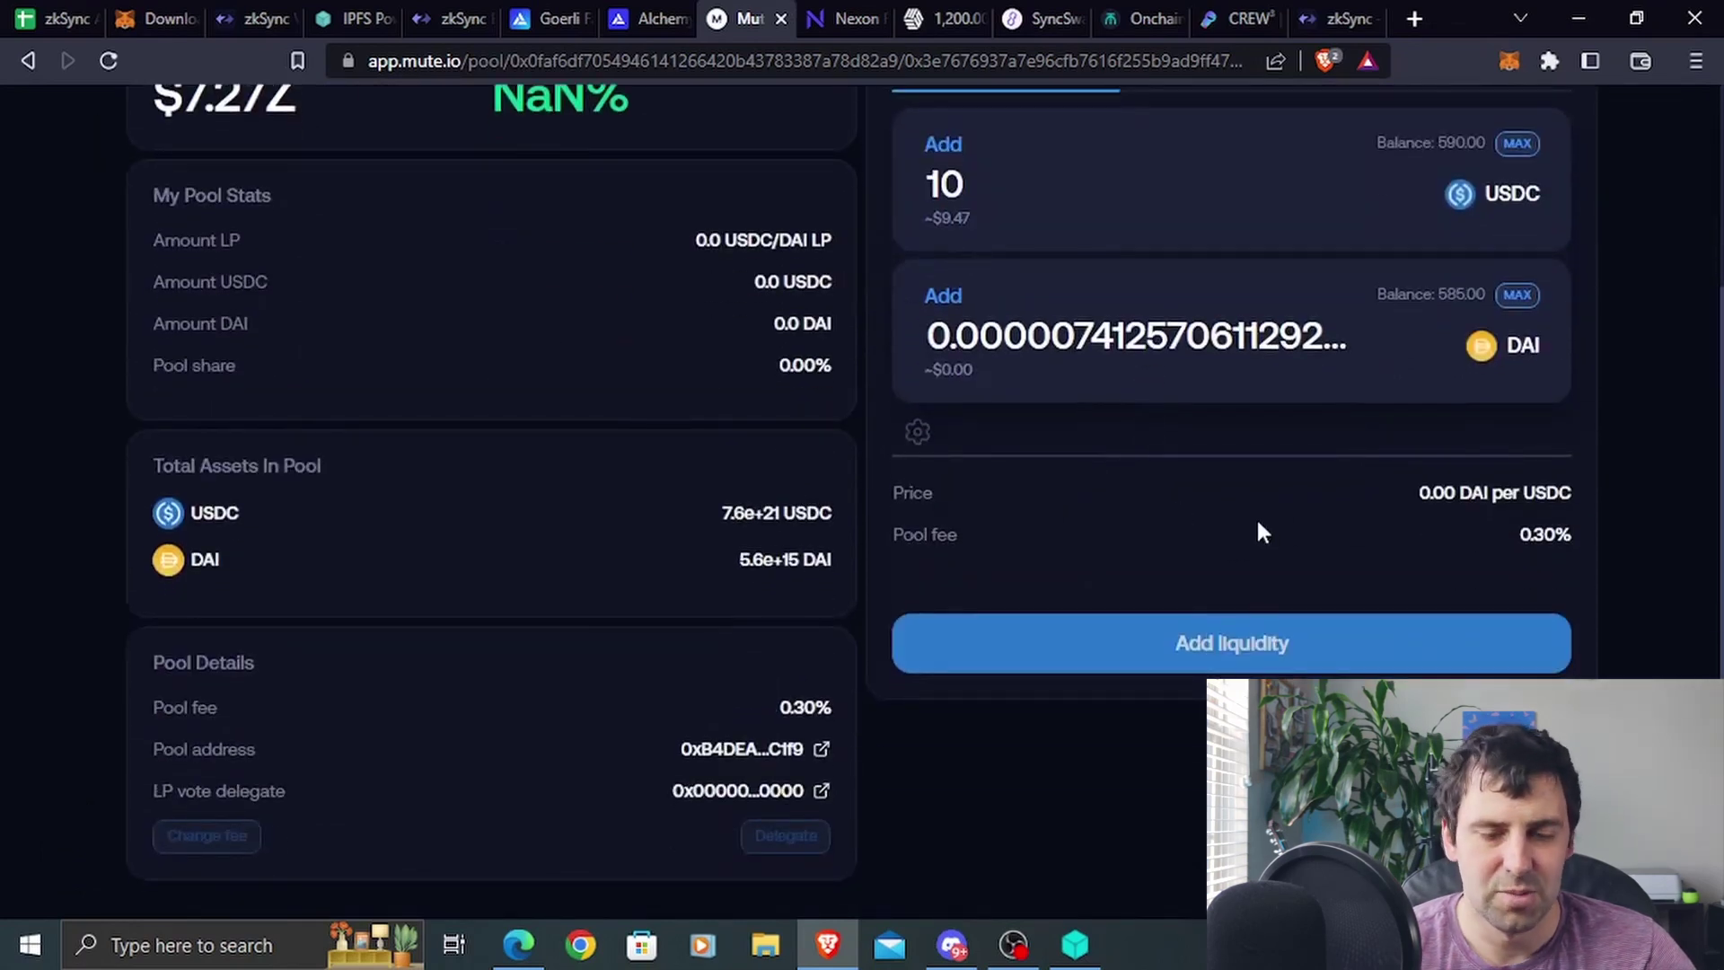
scroll(1257, 525, up, 3)
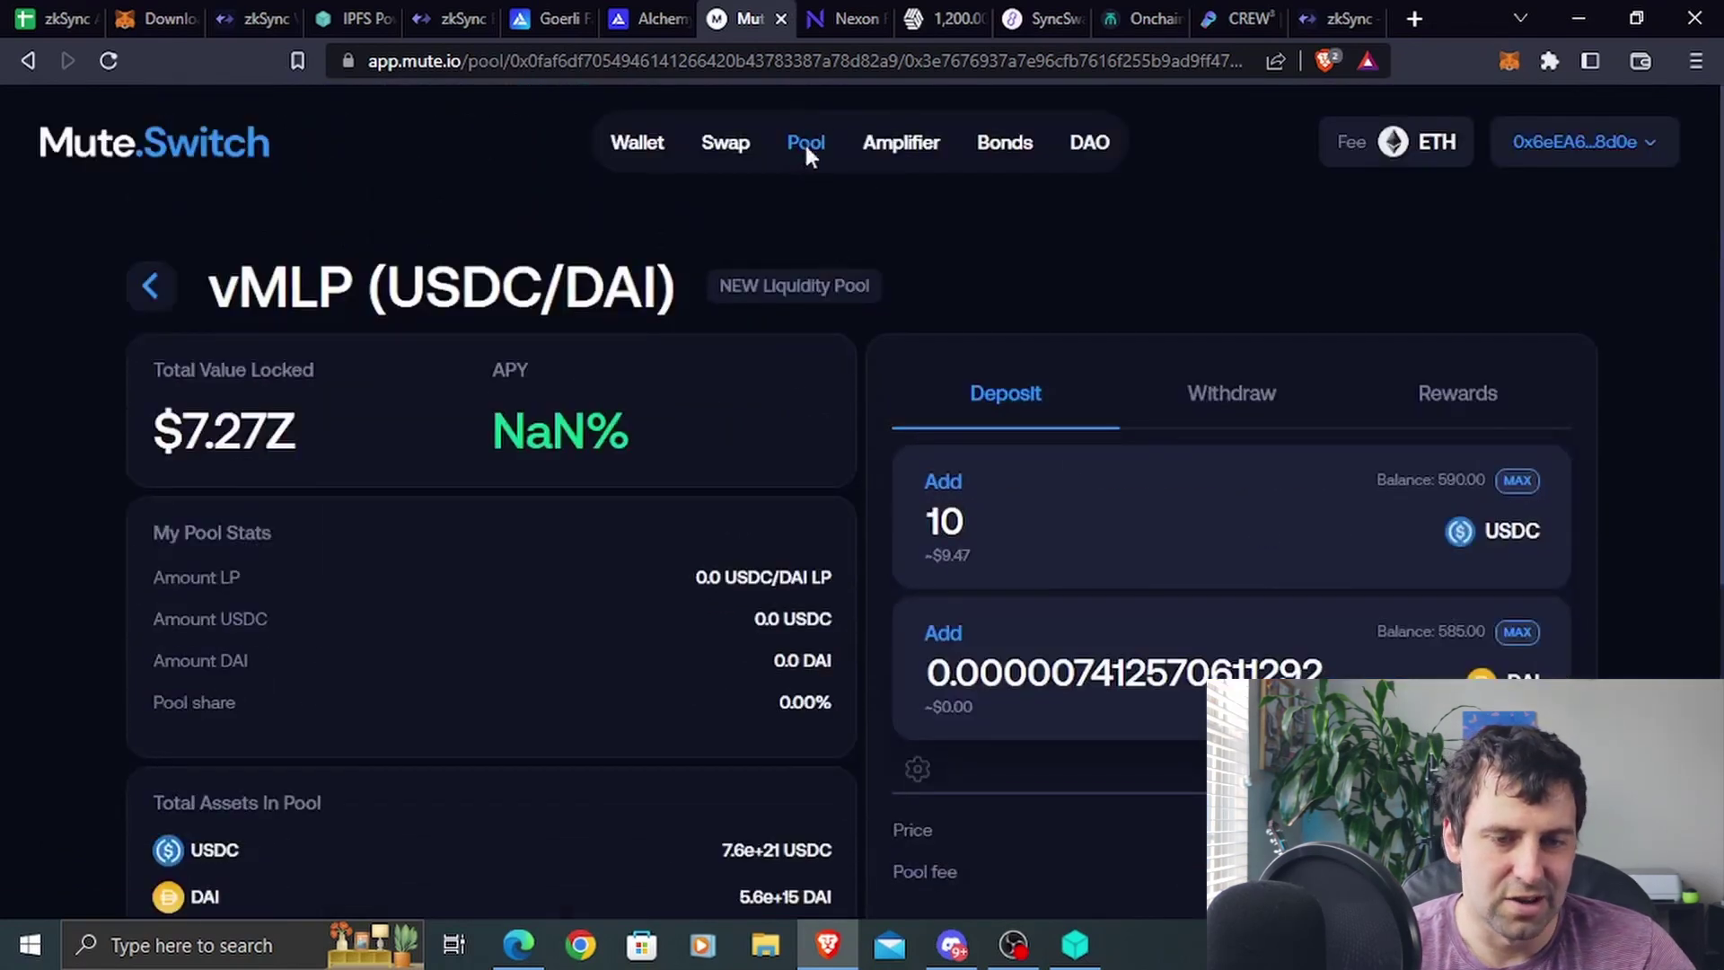
Check the liquidity pools list, the Amplifier farms and the Bonds page
click(805, 145)
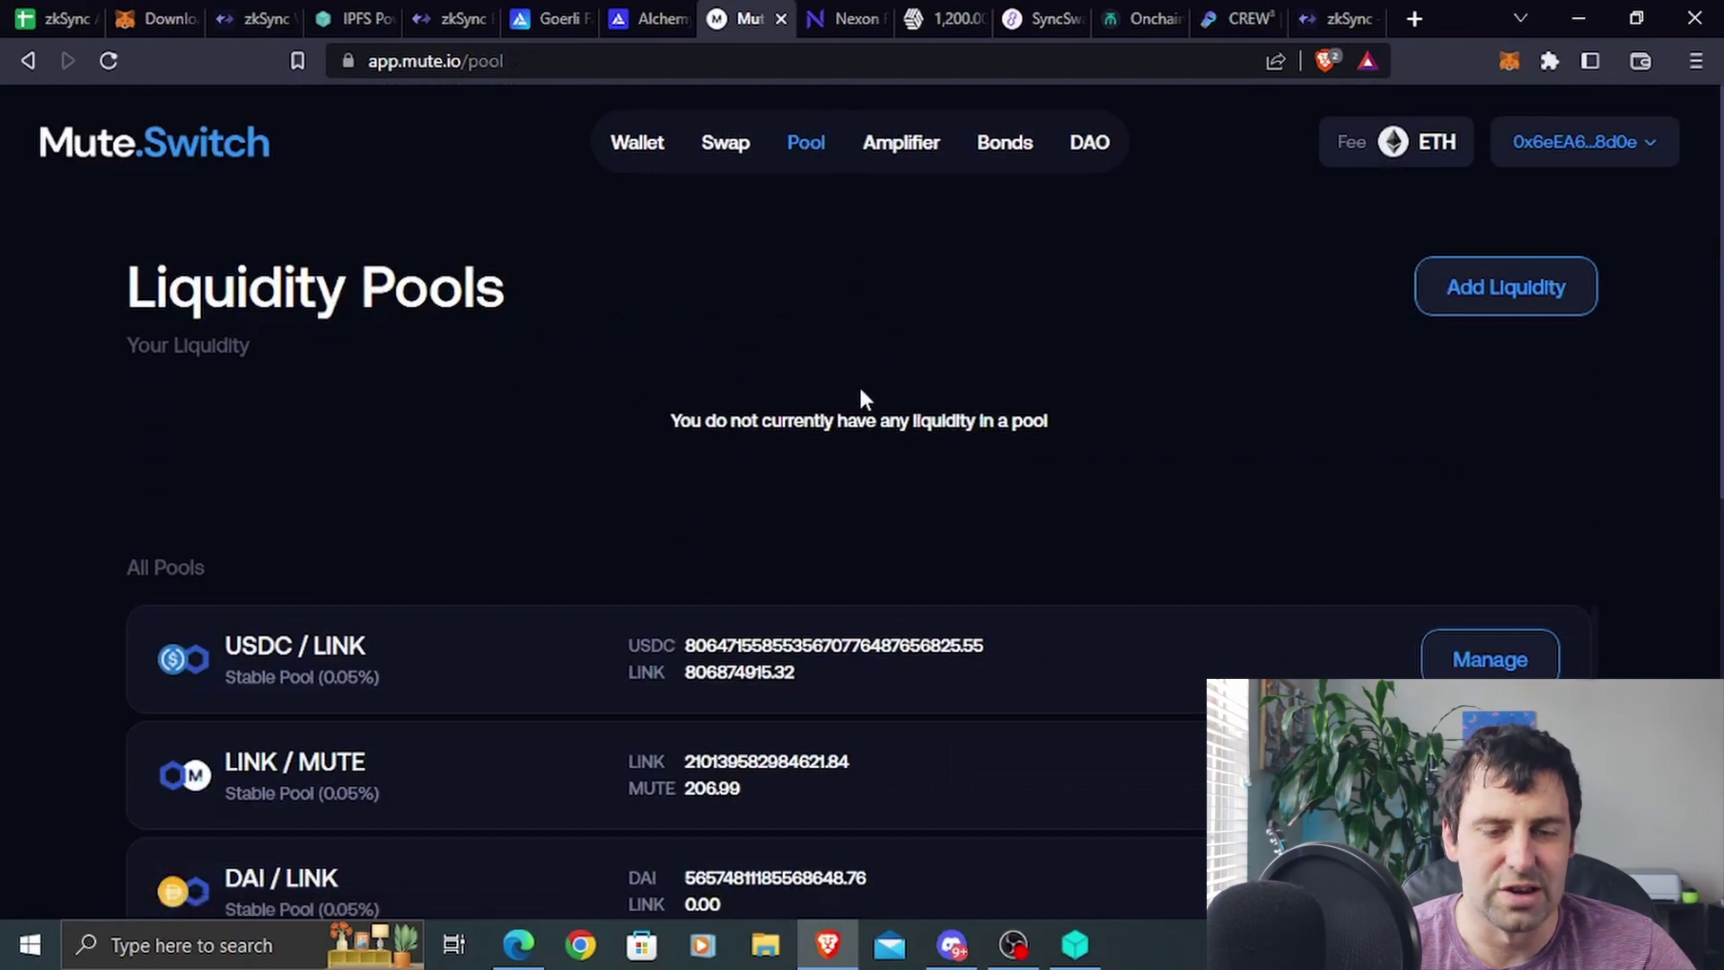
click(898, 155)
scroll(973, 483, down, 4)
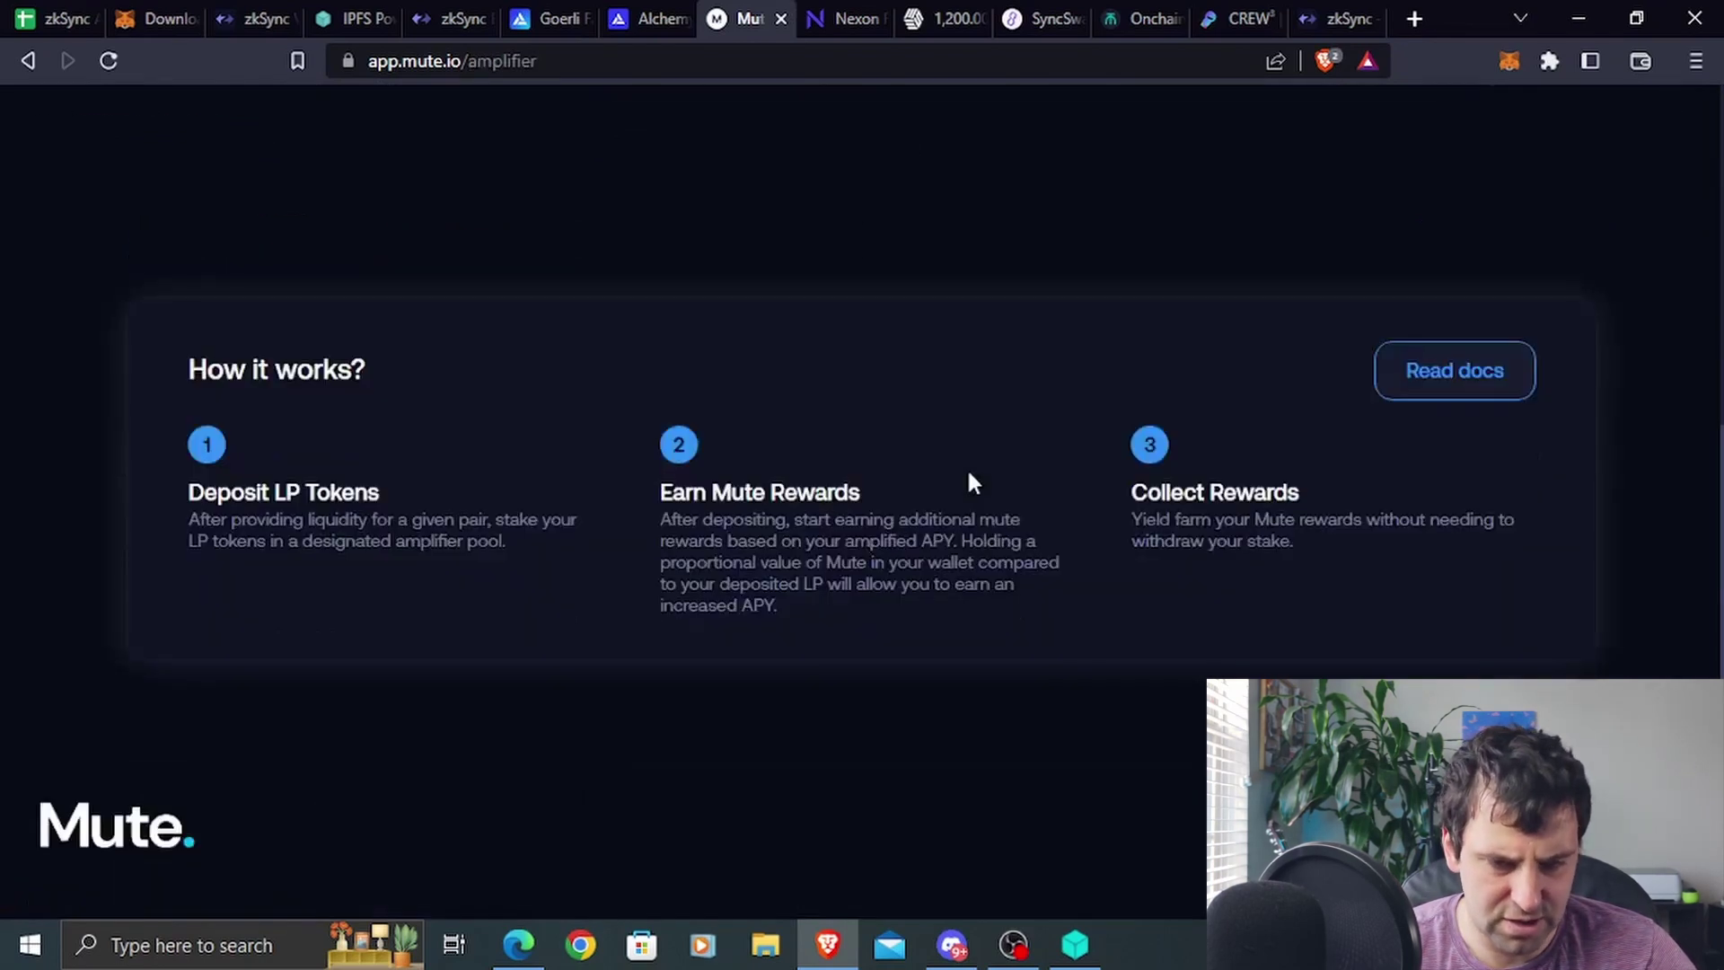
scroll(973, 476, up, 4)
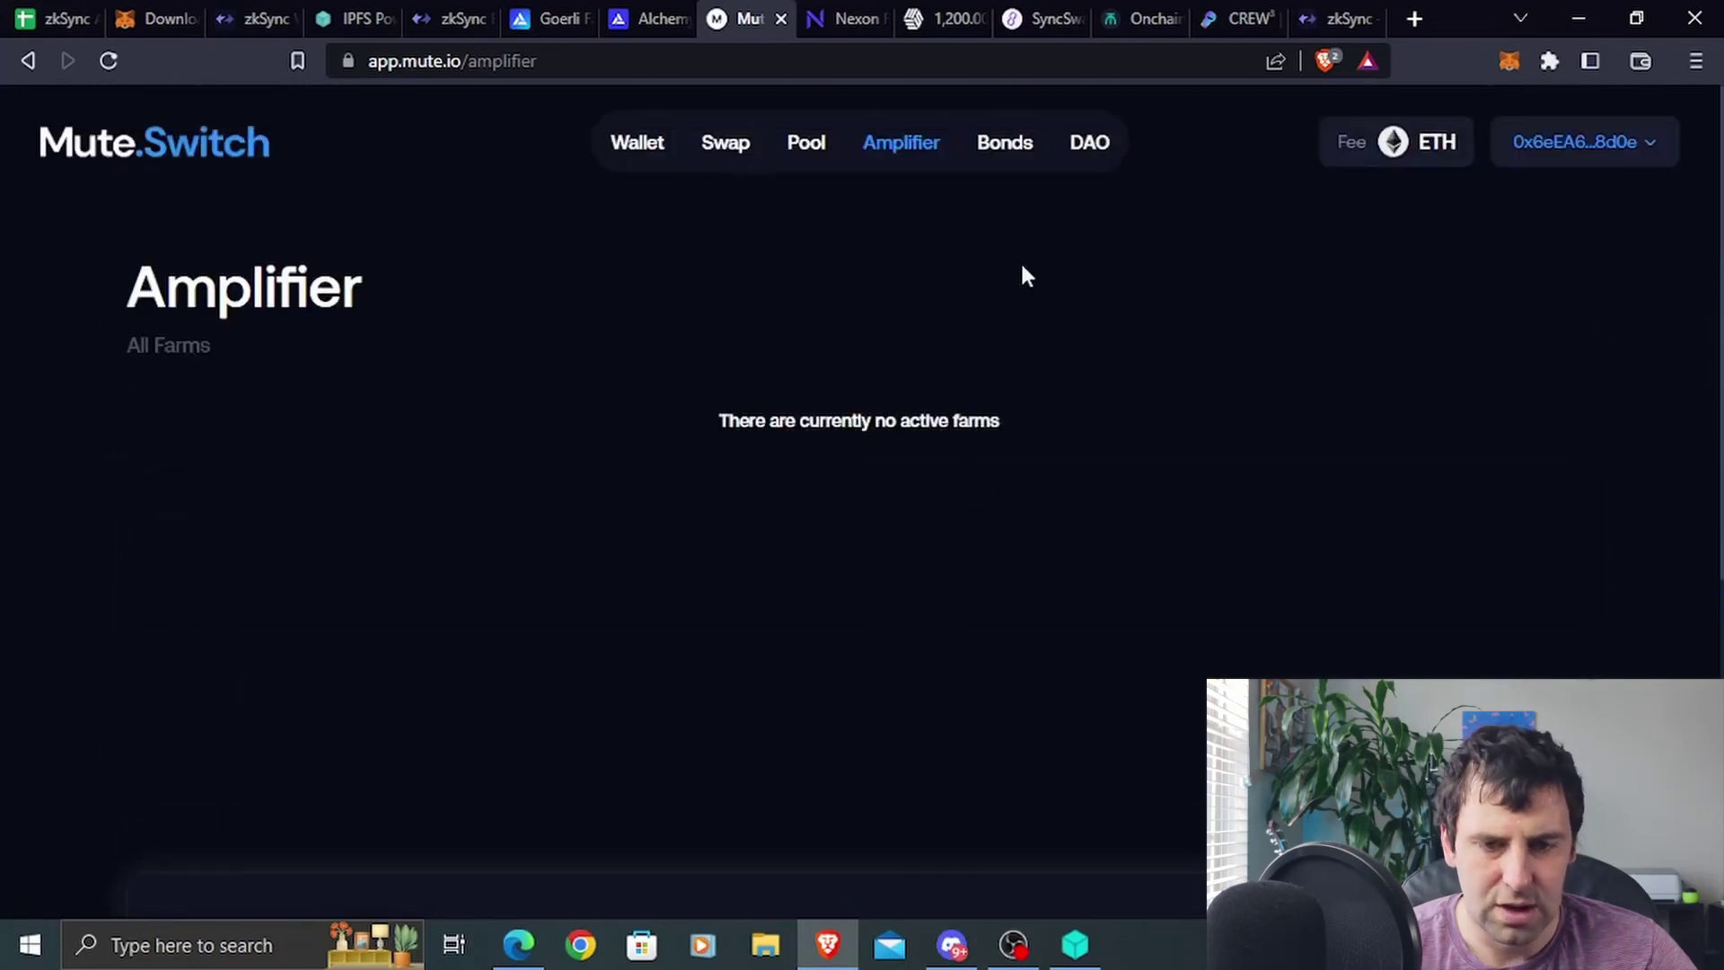
click(1005, 144)
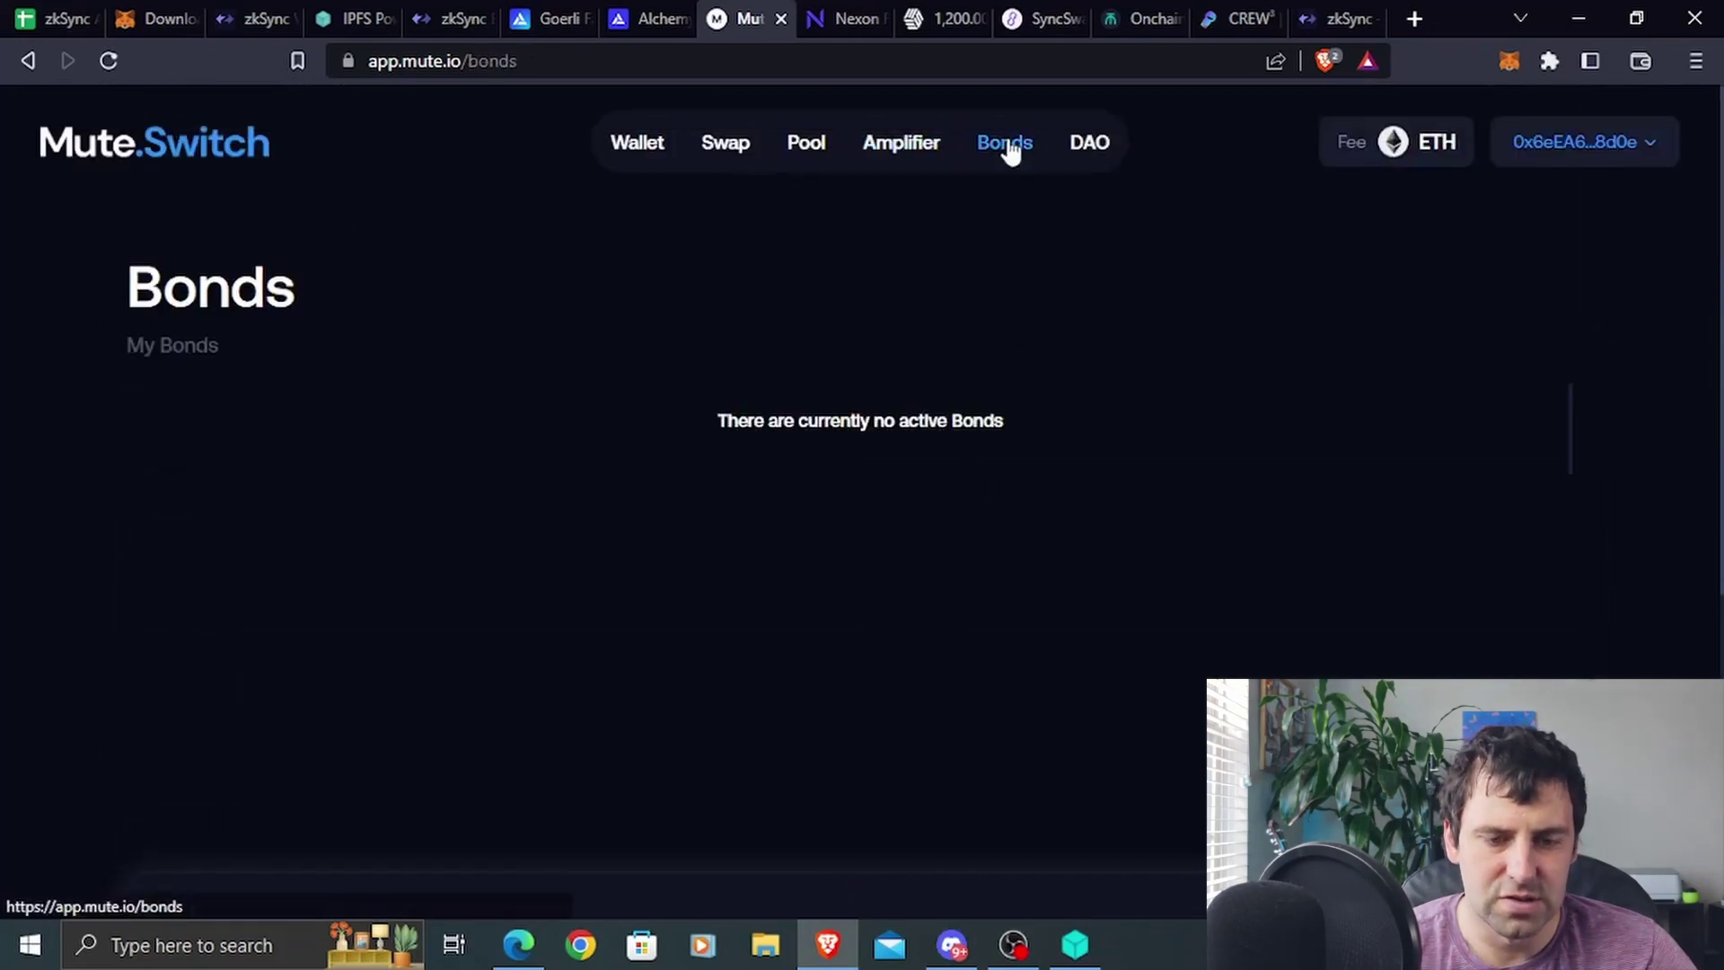
Lock the maximum MUTE balance in the Mute.io DAO for 7 days and view the redeemable locks
click(1093, 153)
scroll(1240, 575, down, 8)
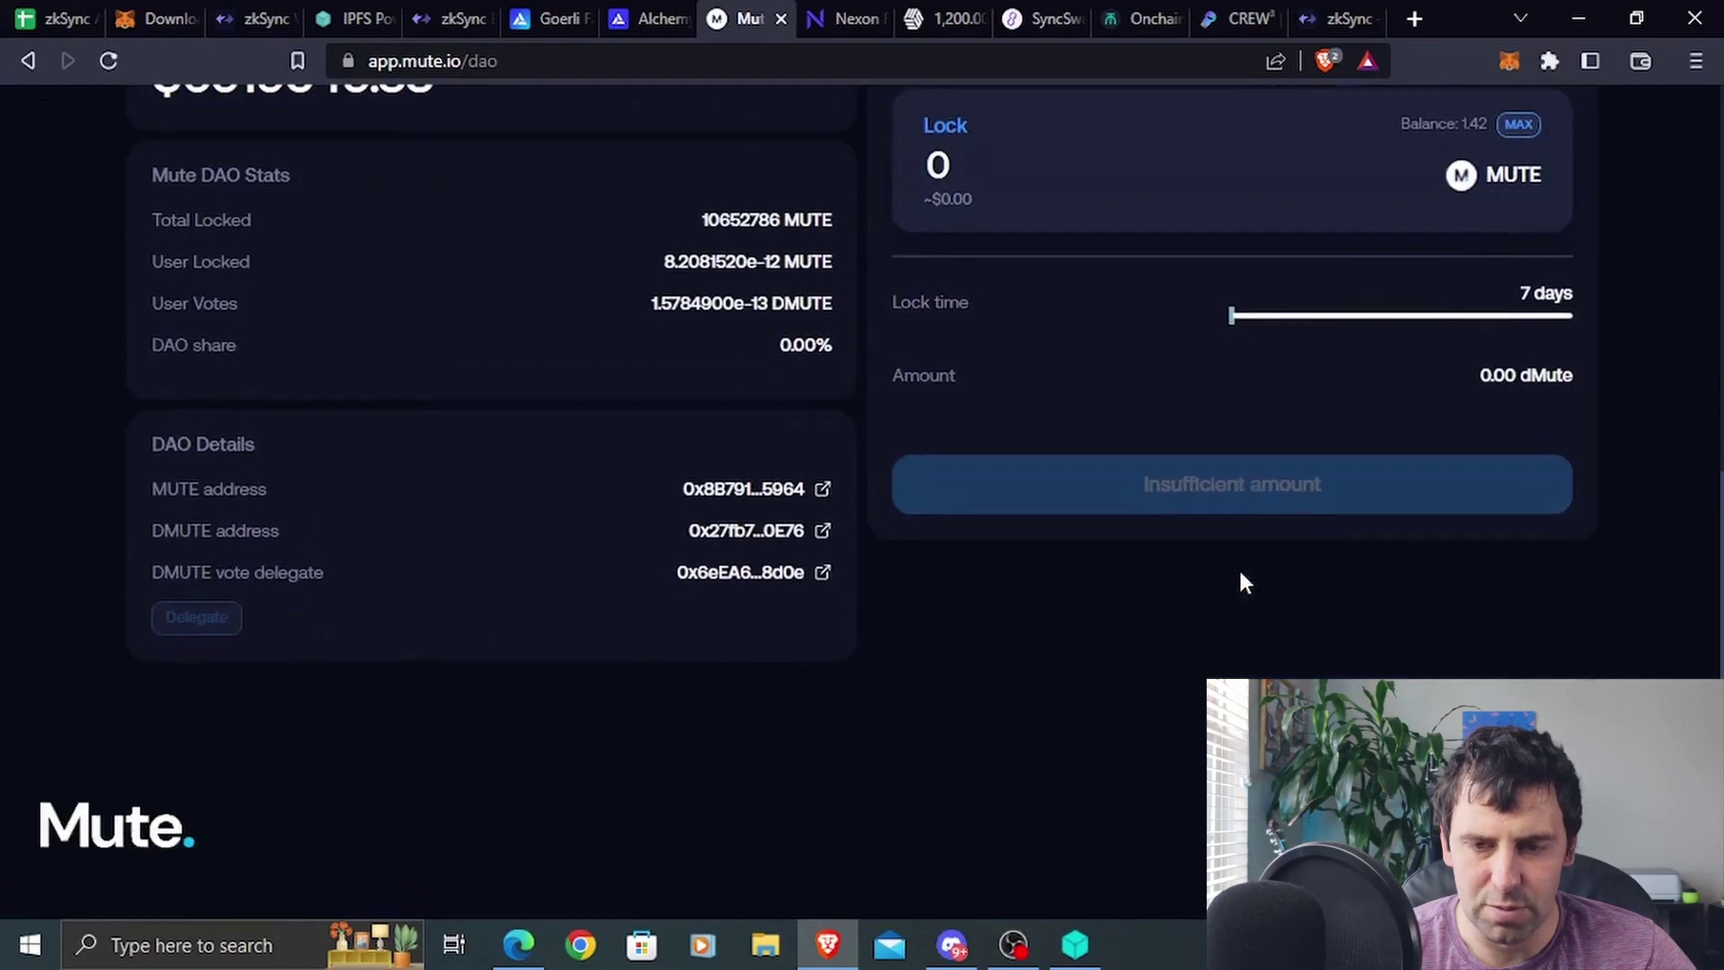
scroll(1240, 574, up, 5)
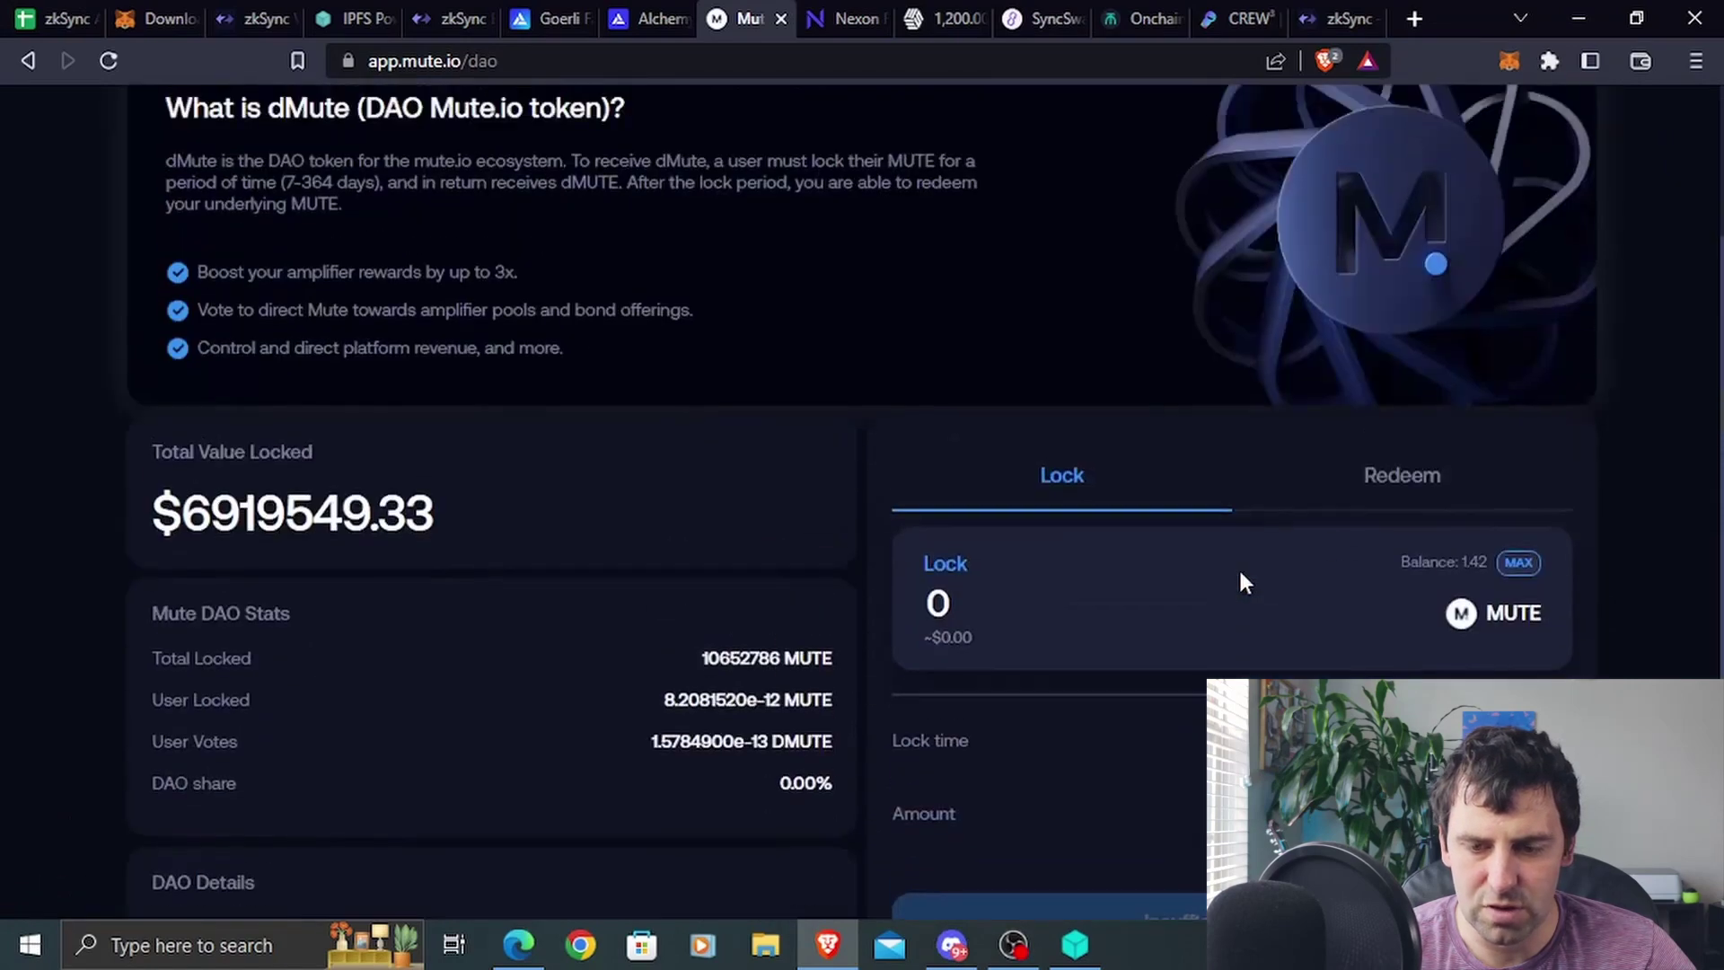
click(1519, 566)
scroll(1054, 669, down, 4)
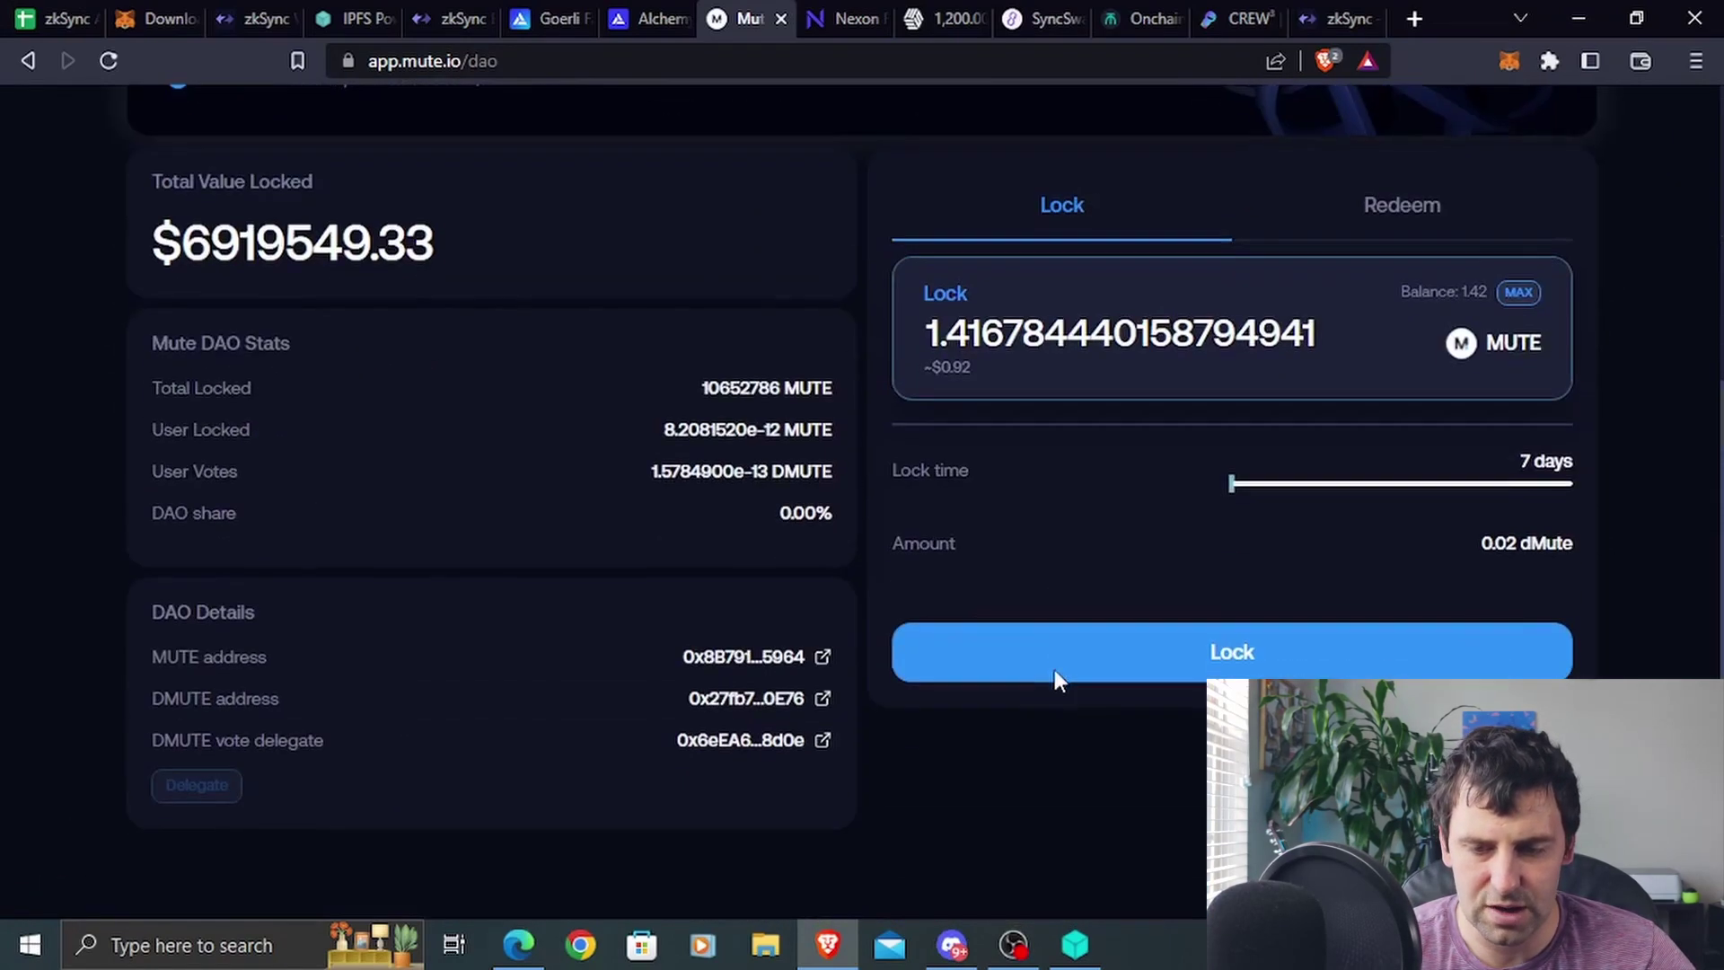
click(1204, 553)
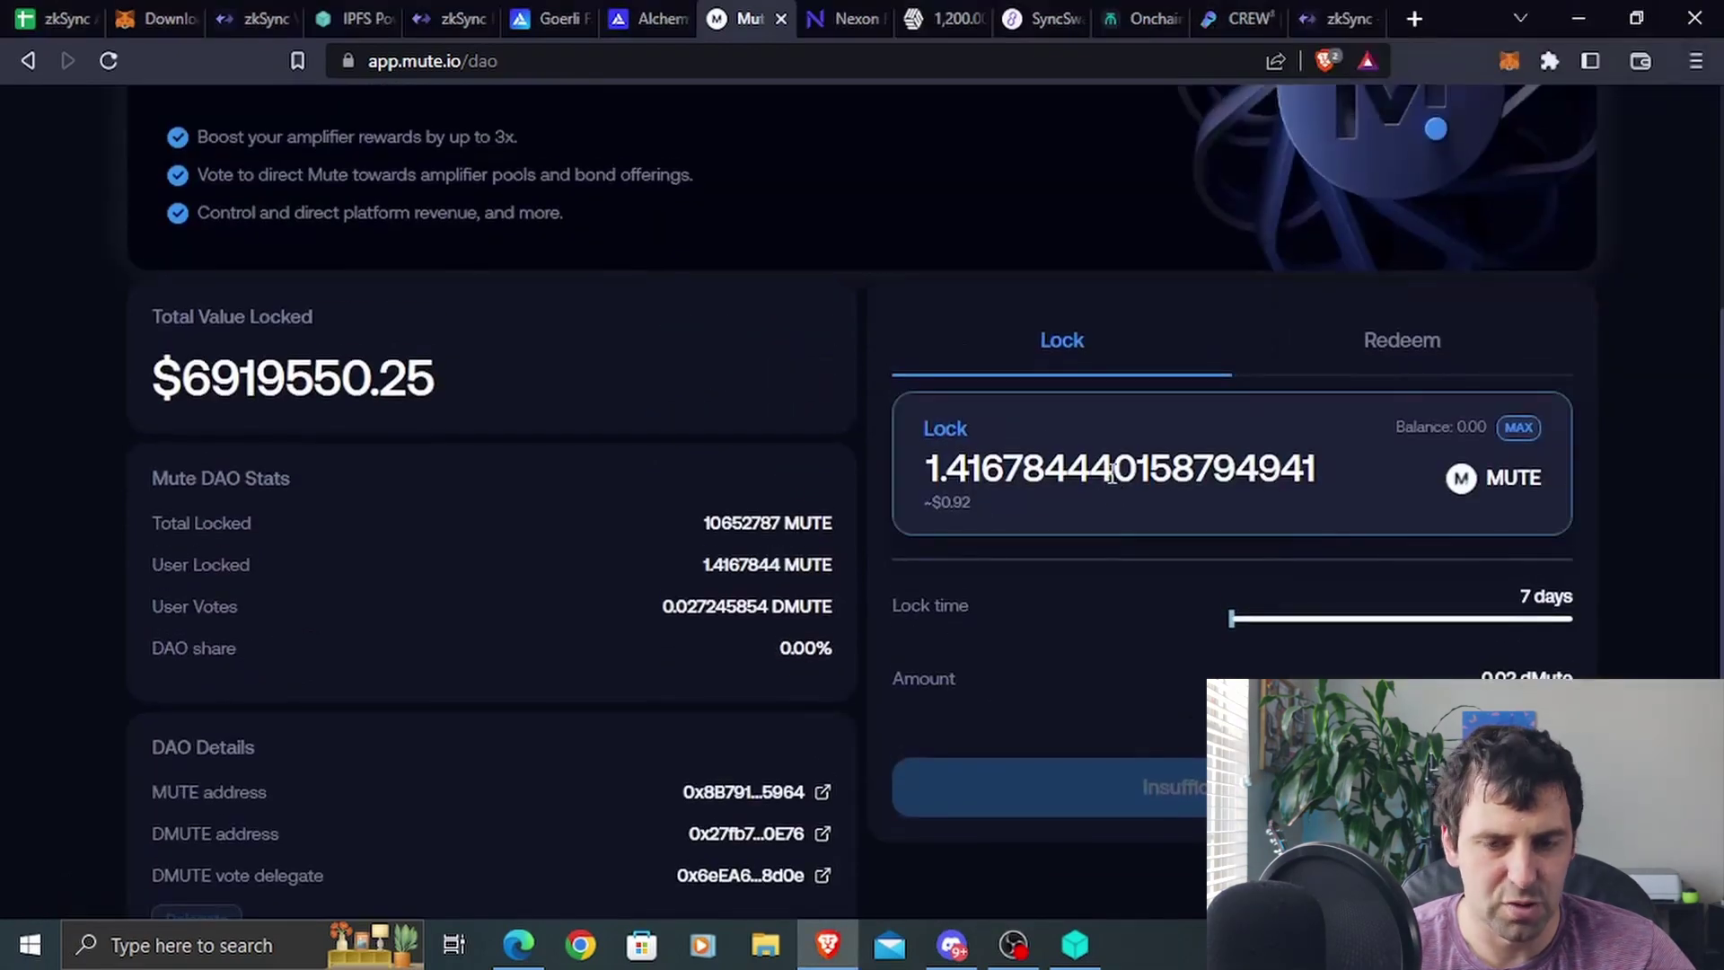
click(1328, 335)
scroll(928, 213, up, 5)
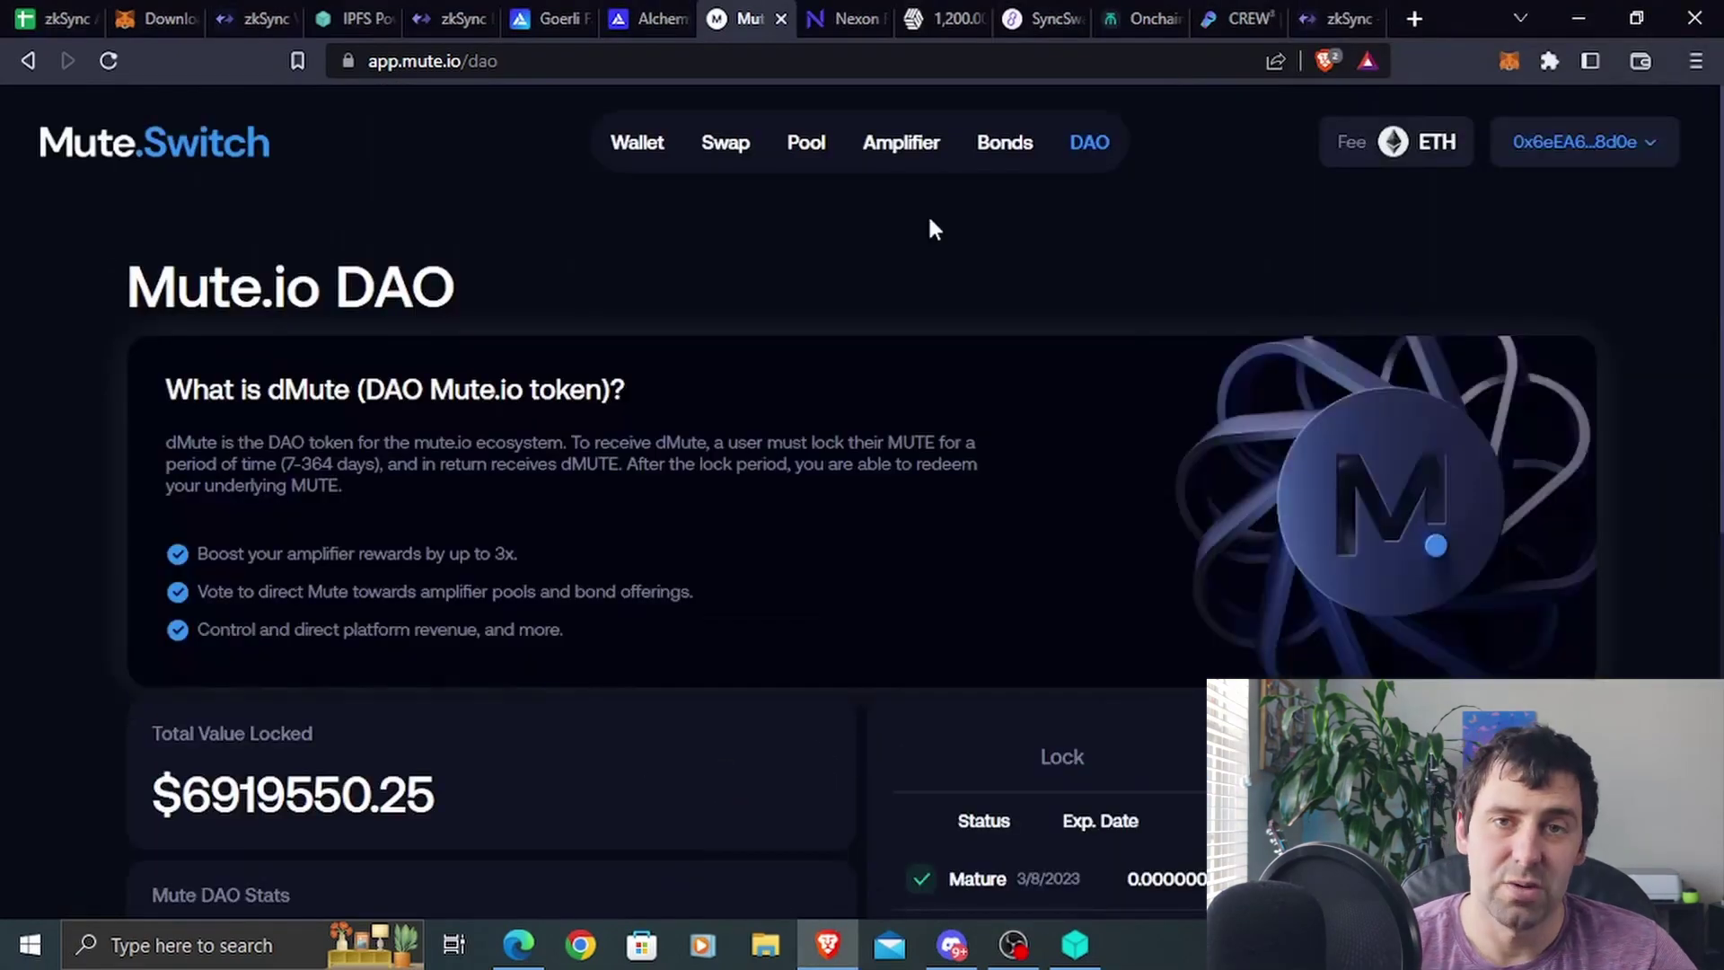
click(63, 18)
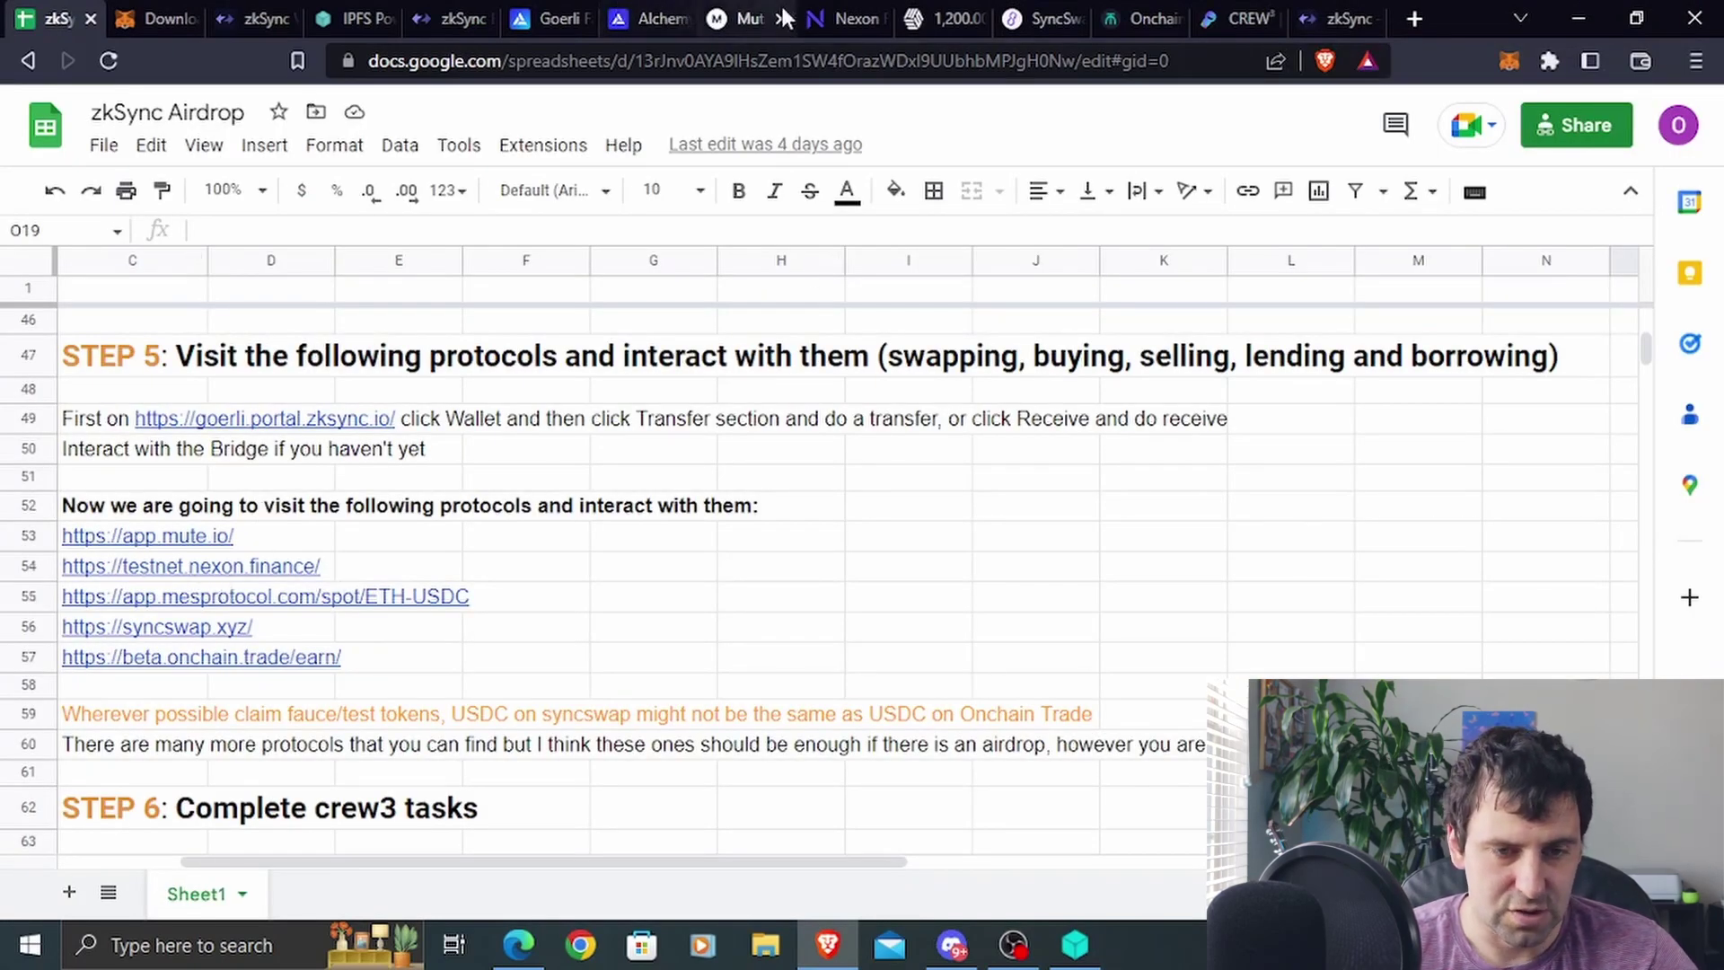
click(835, 18)
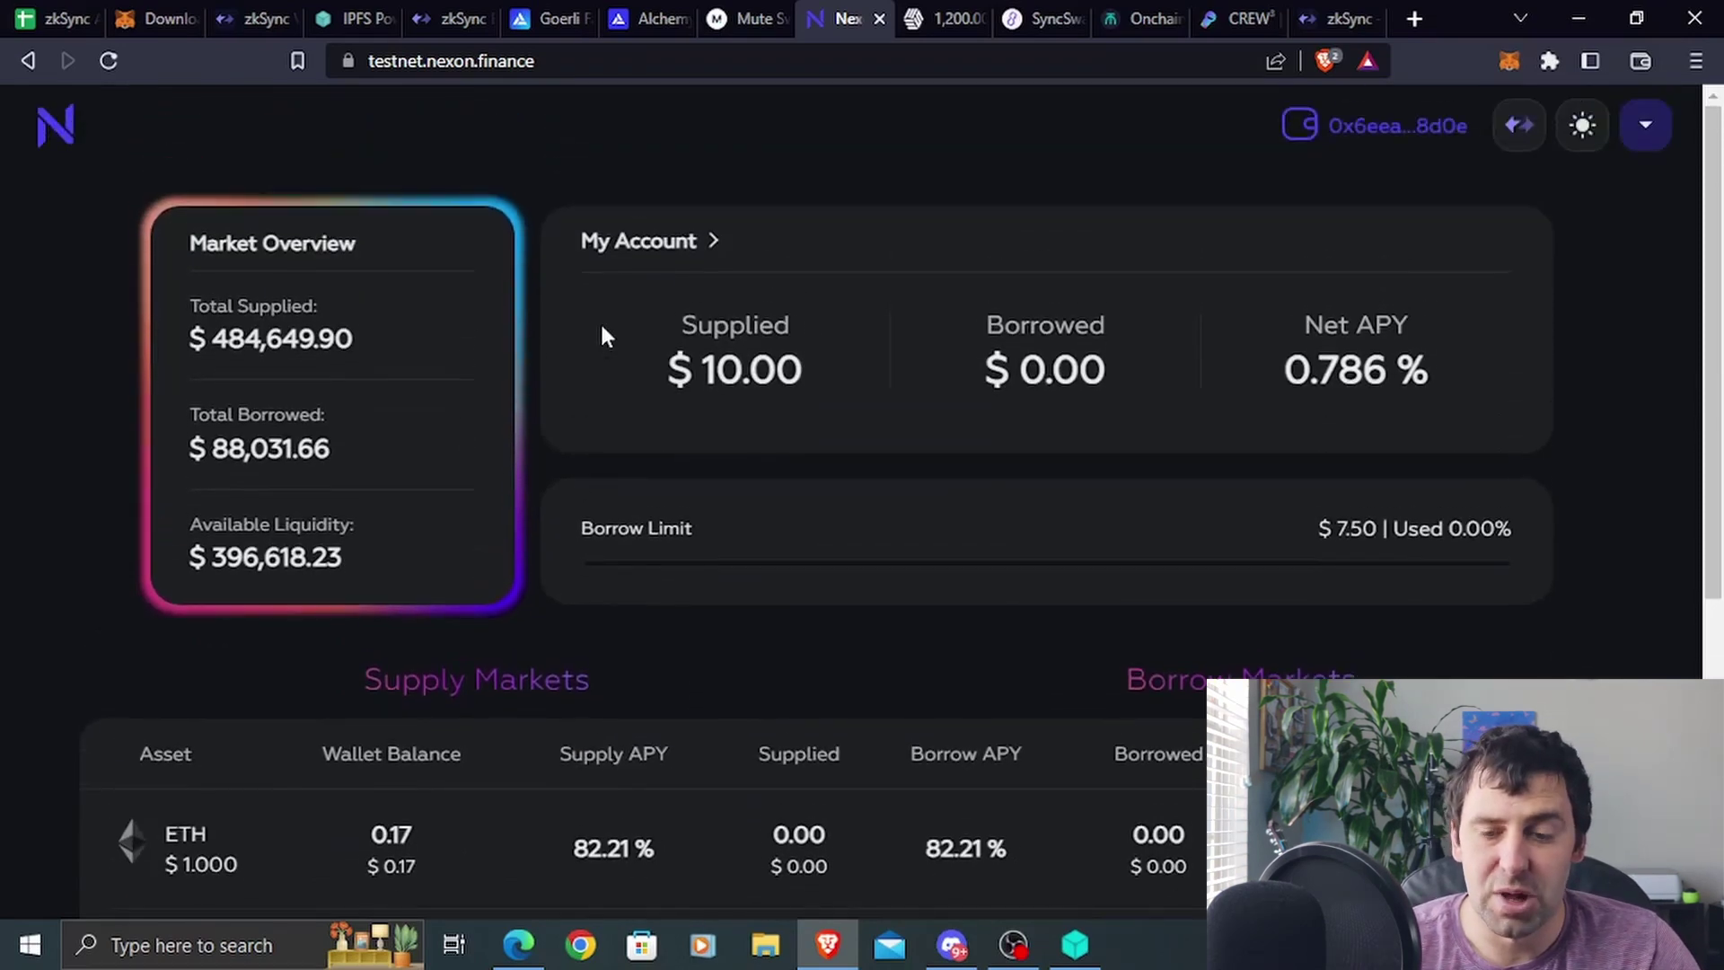
scroll(602, 336, down, 5)
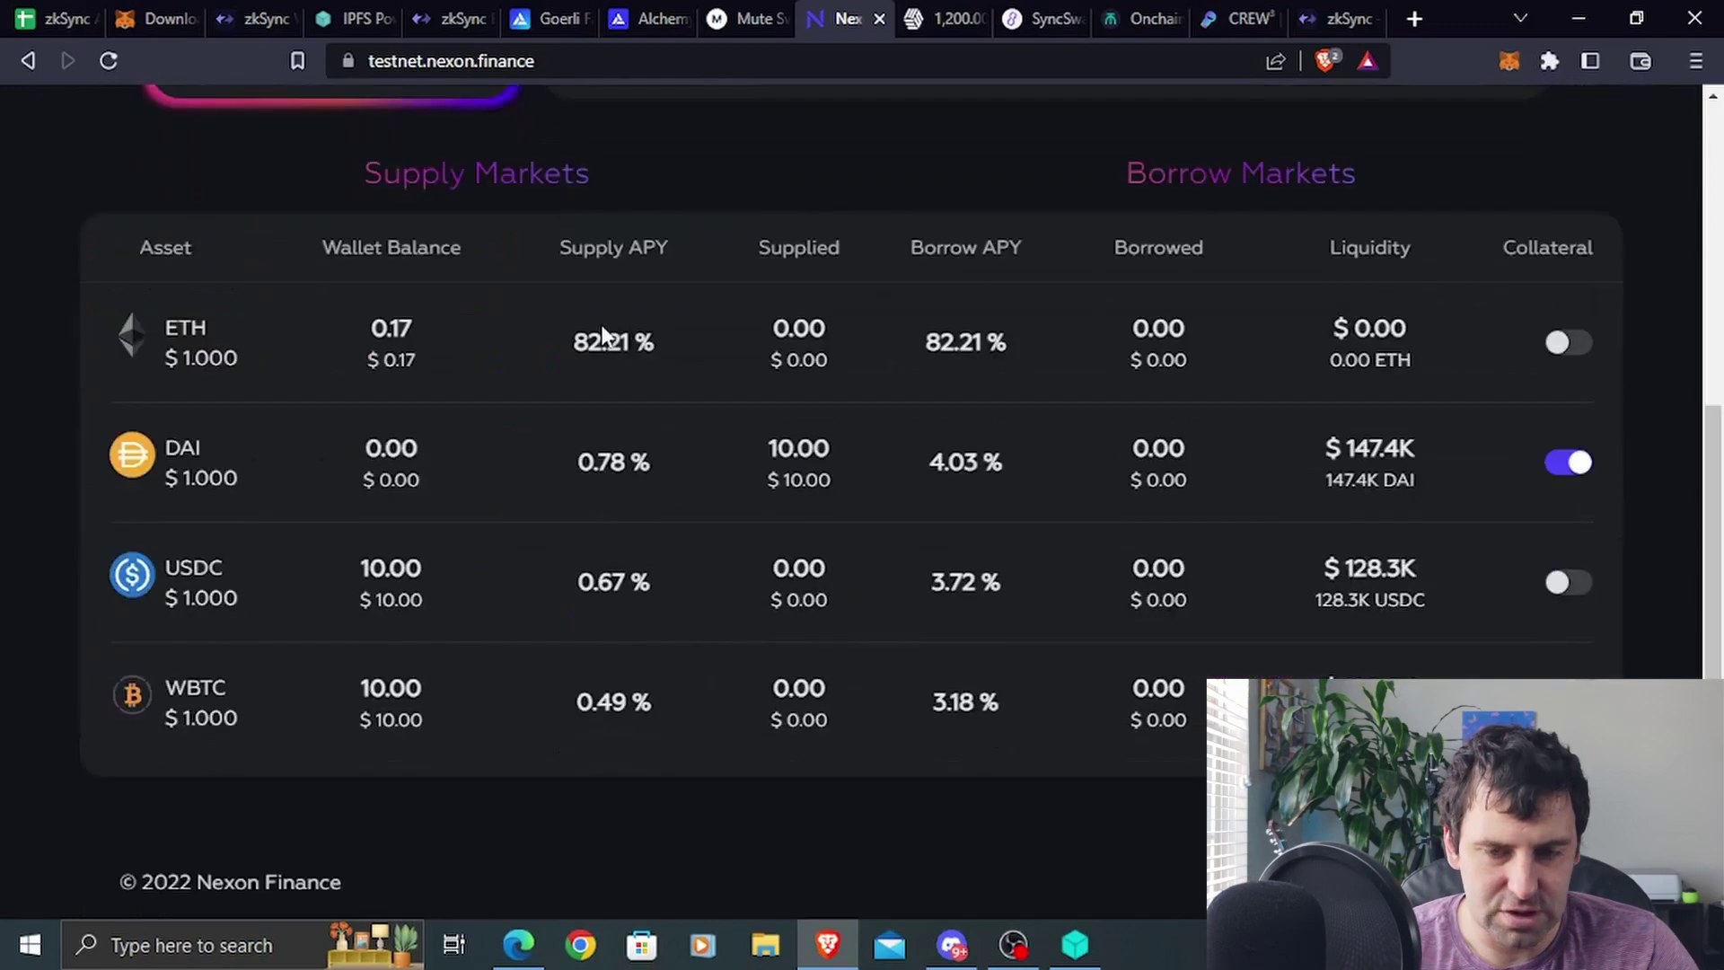
scroll(601, 336, up, 1)
scroll(600, 336, up, 4)
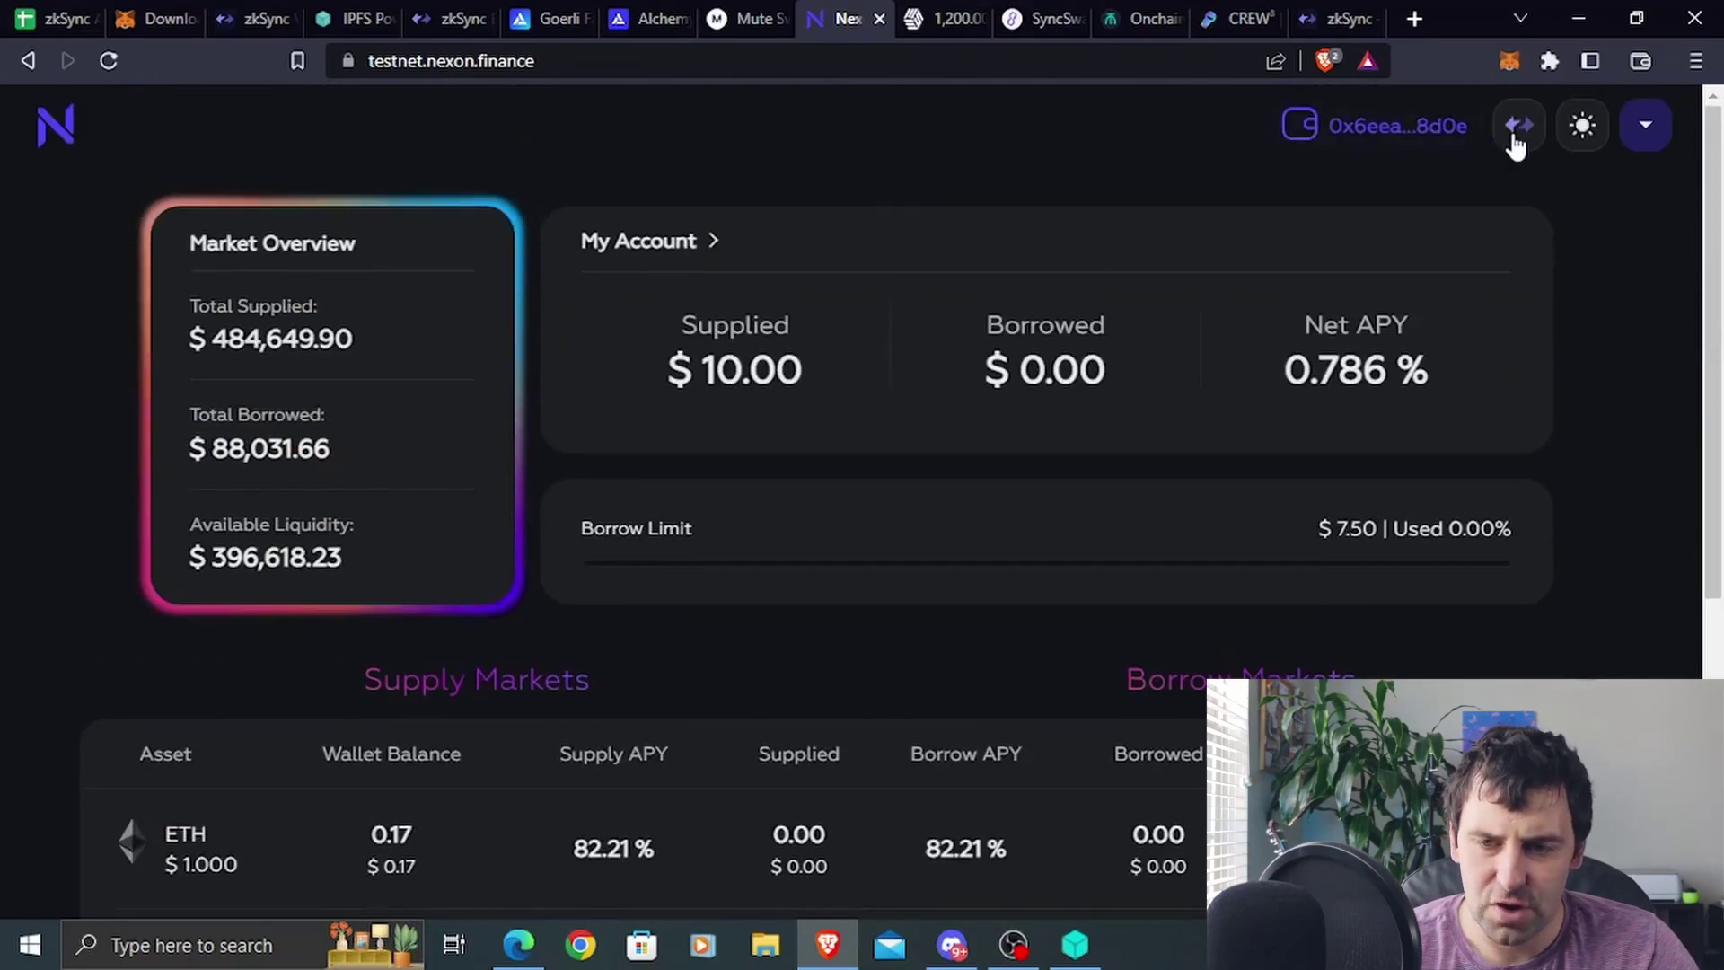
click(1661, 134)
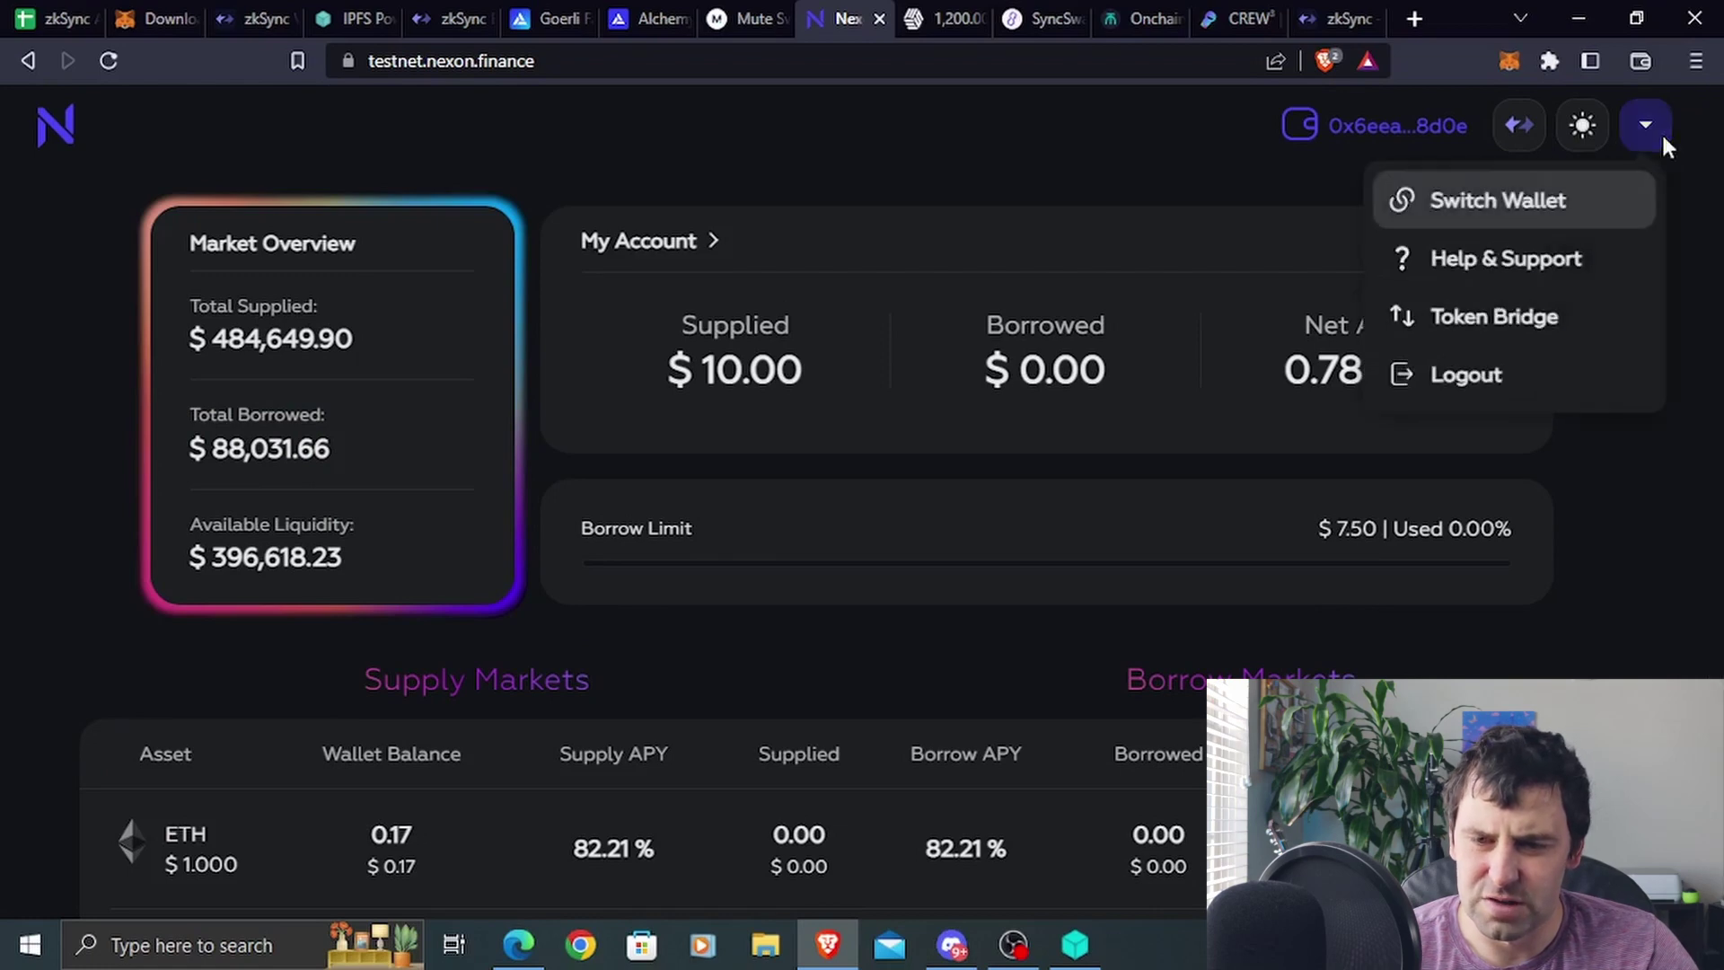
click(1527, 149)
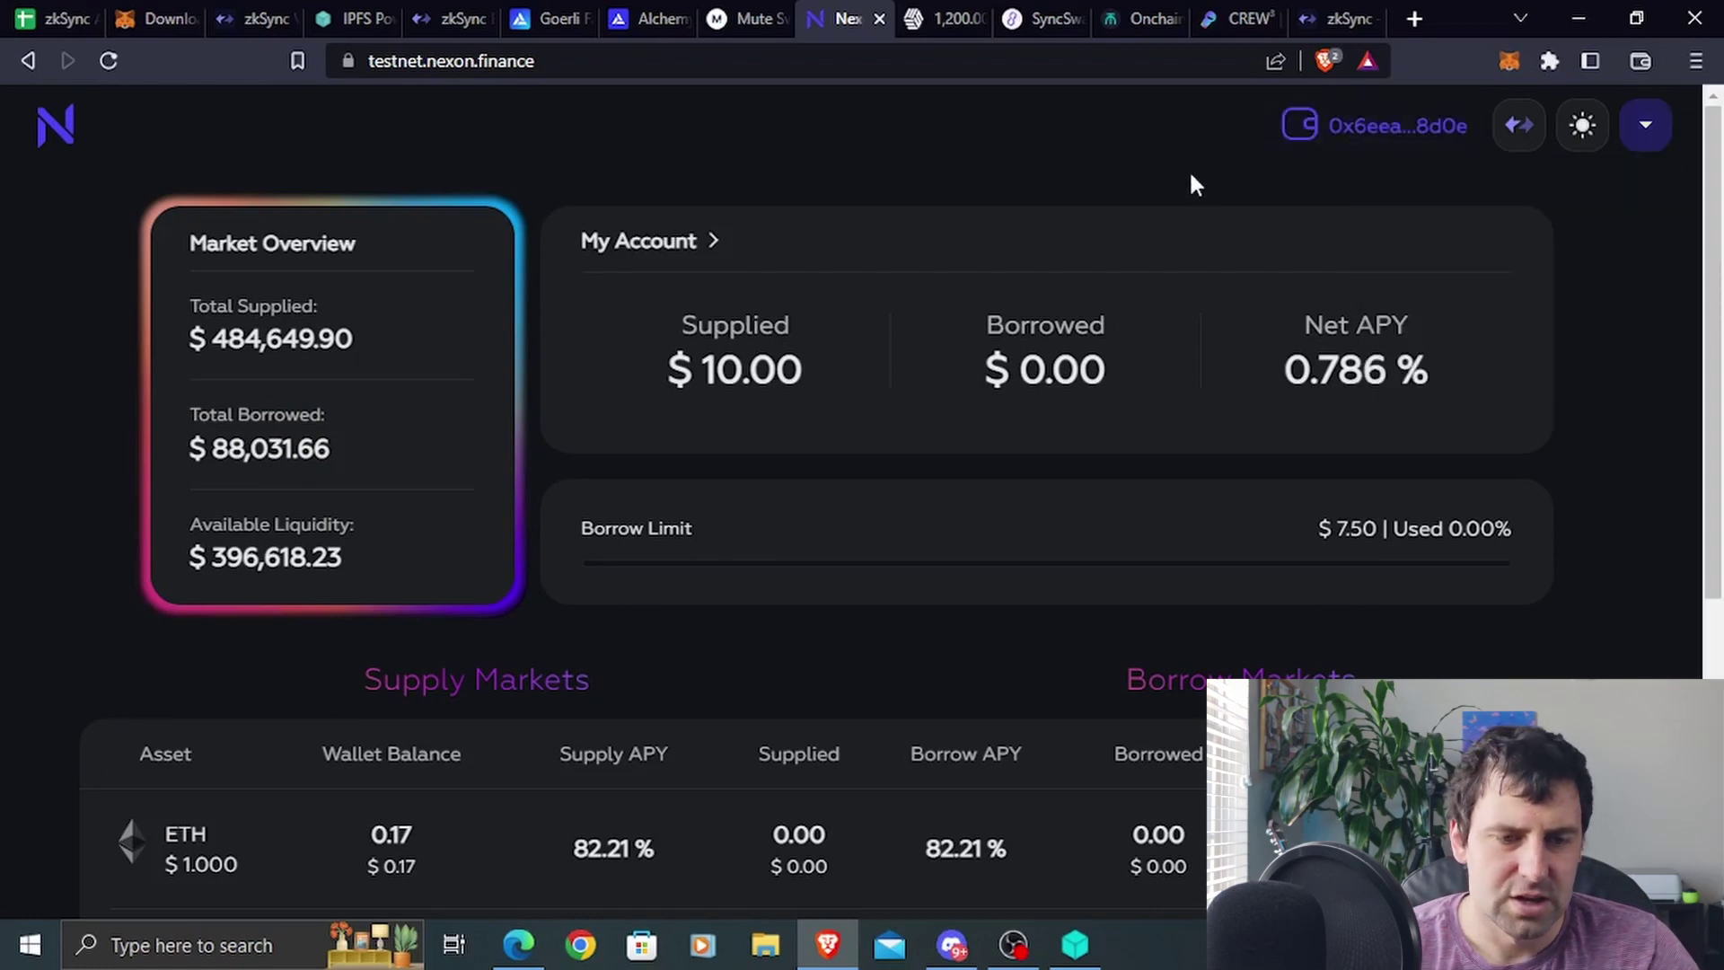
scroll(1191, 177, down, 5)
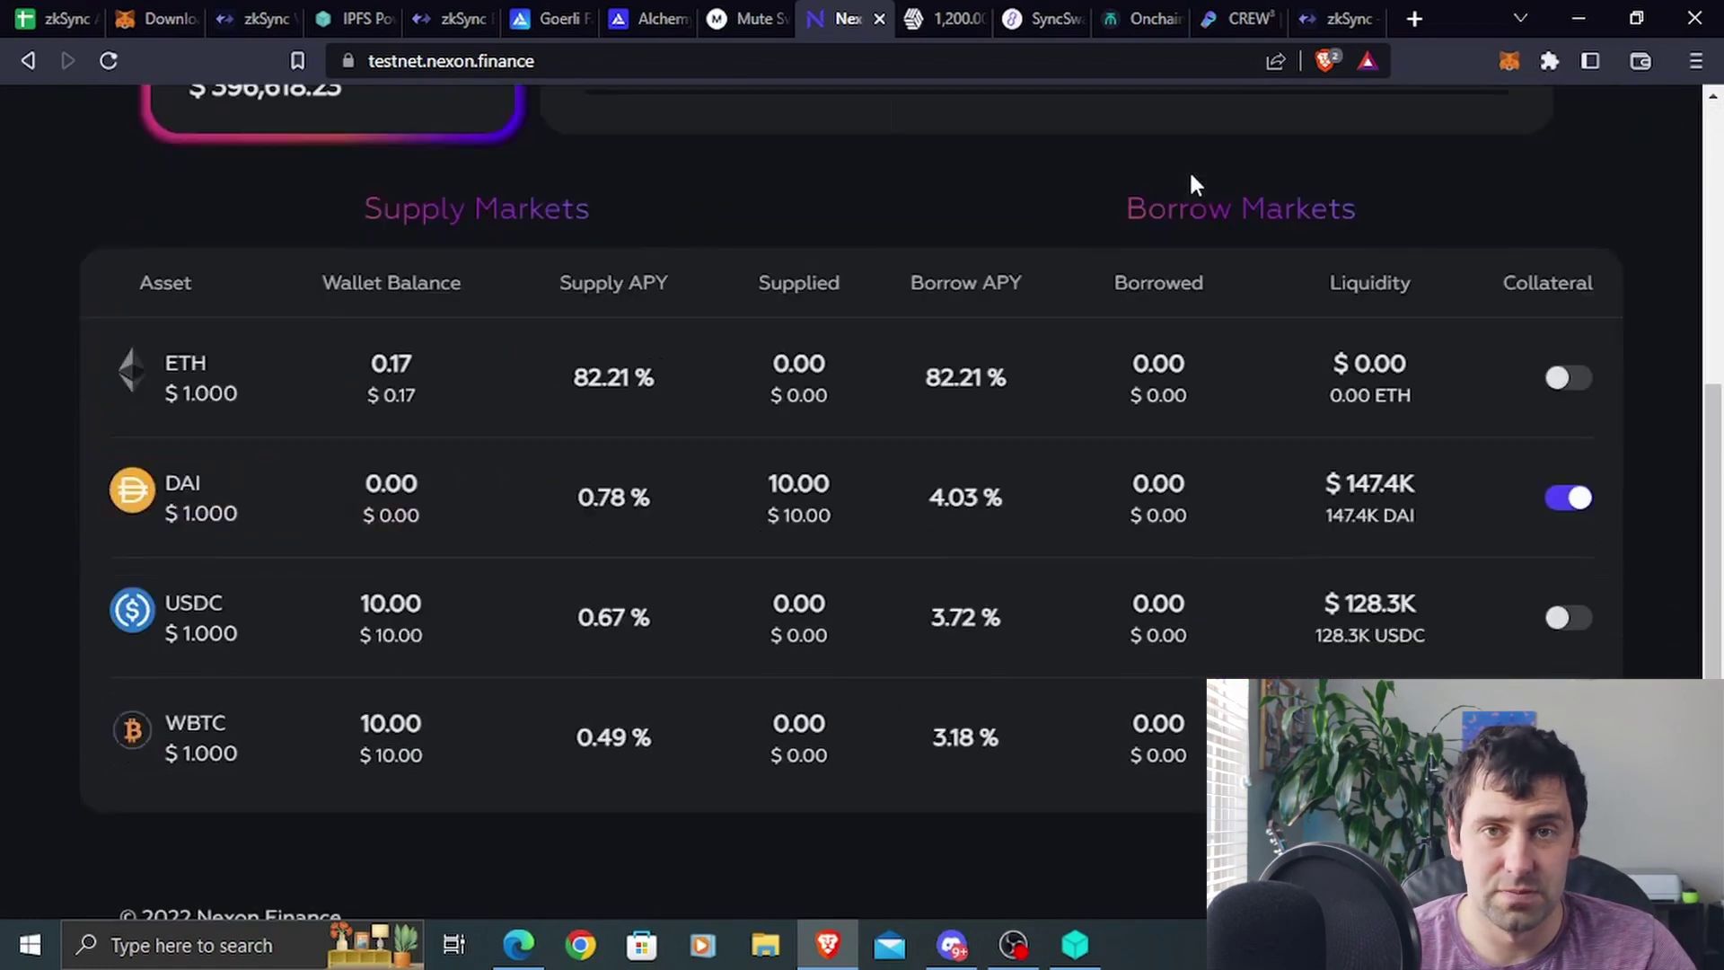
scroll(1189, 169, down, 1)
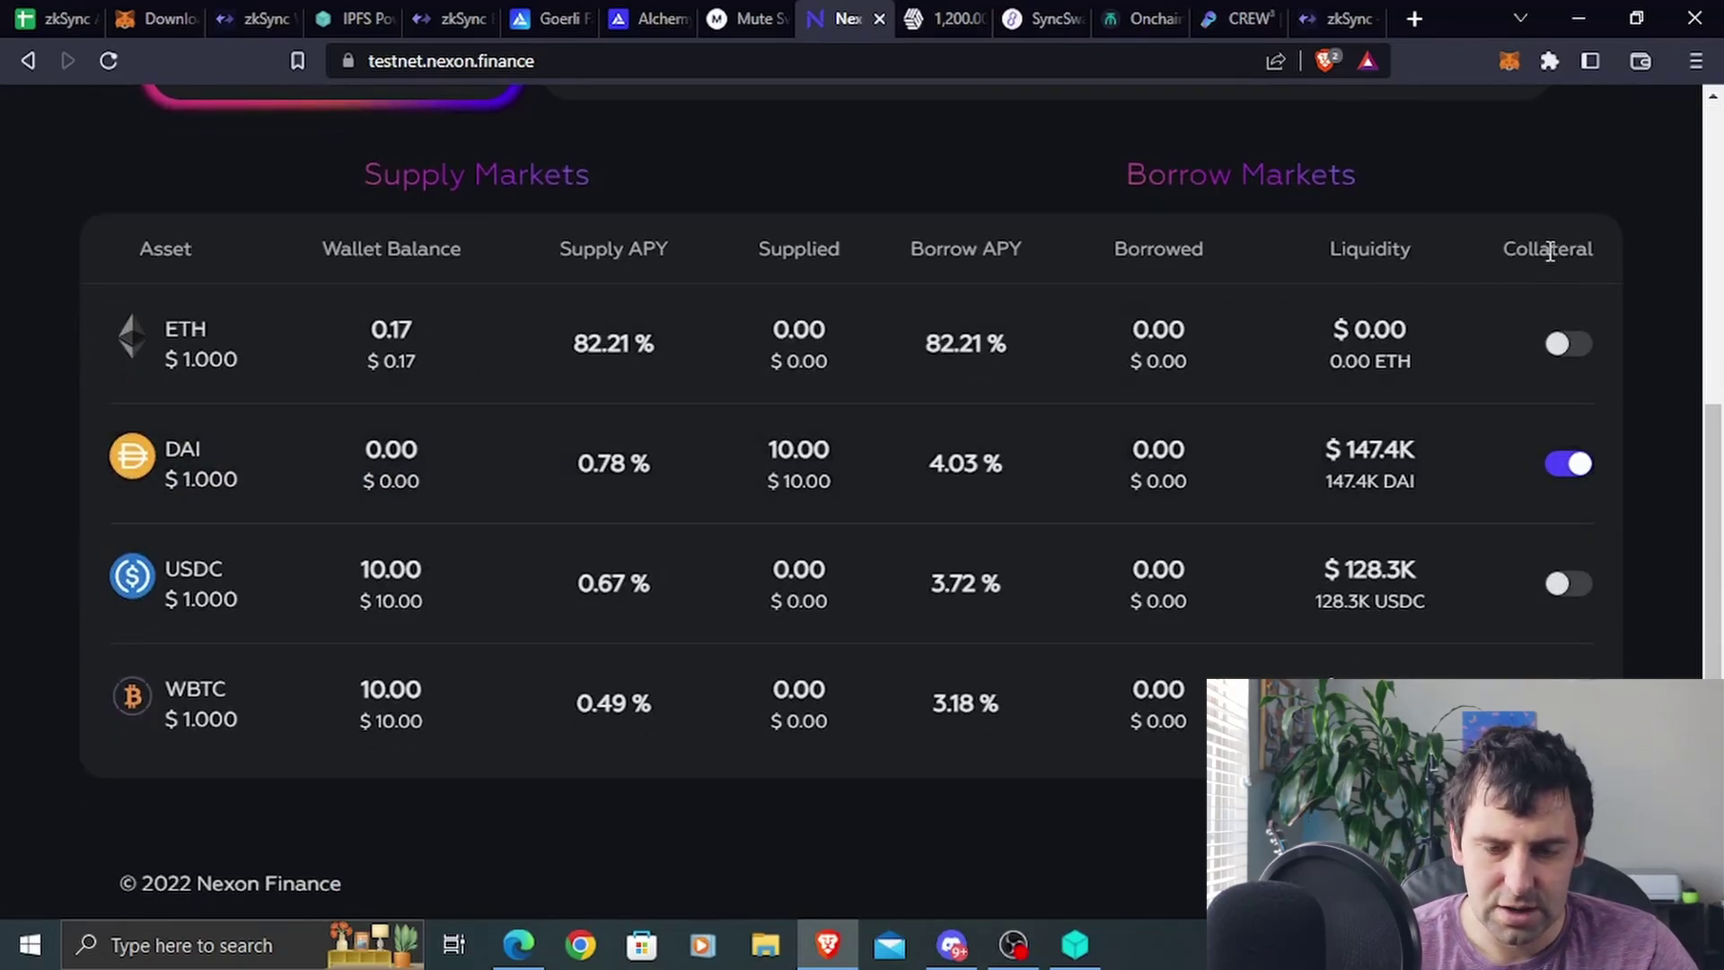
Enable USDC as collateral on Nexon Finance and approve 10 USDC for supplying
scroll(1514, 456, up, 1)
scroll(1527, 584, up, 2)
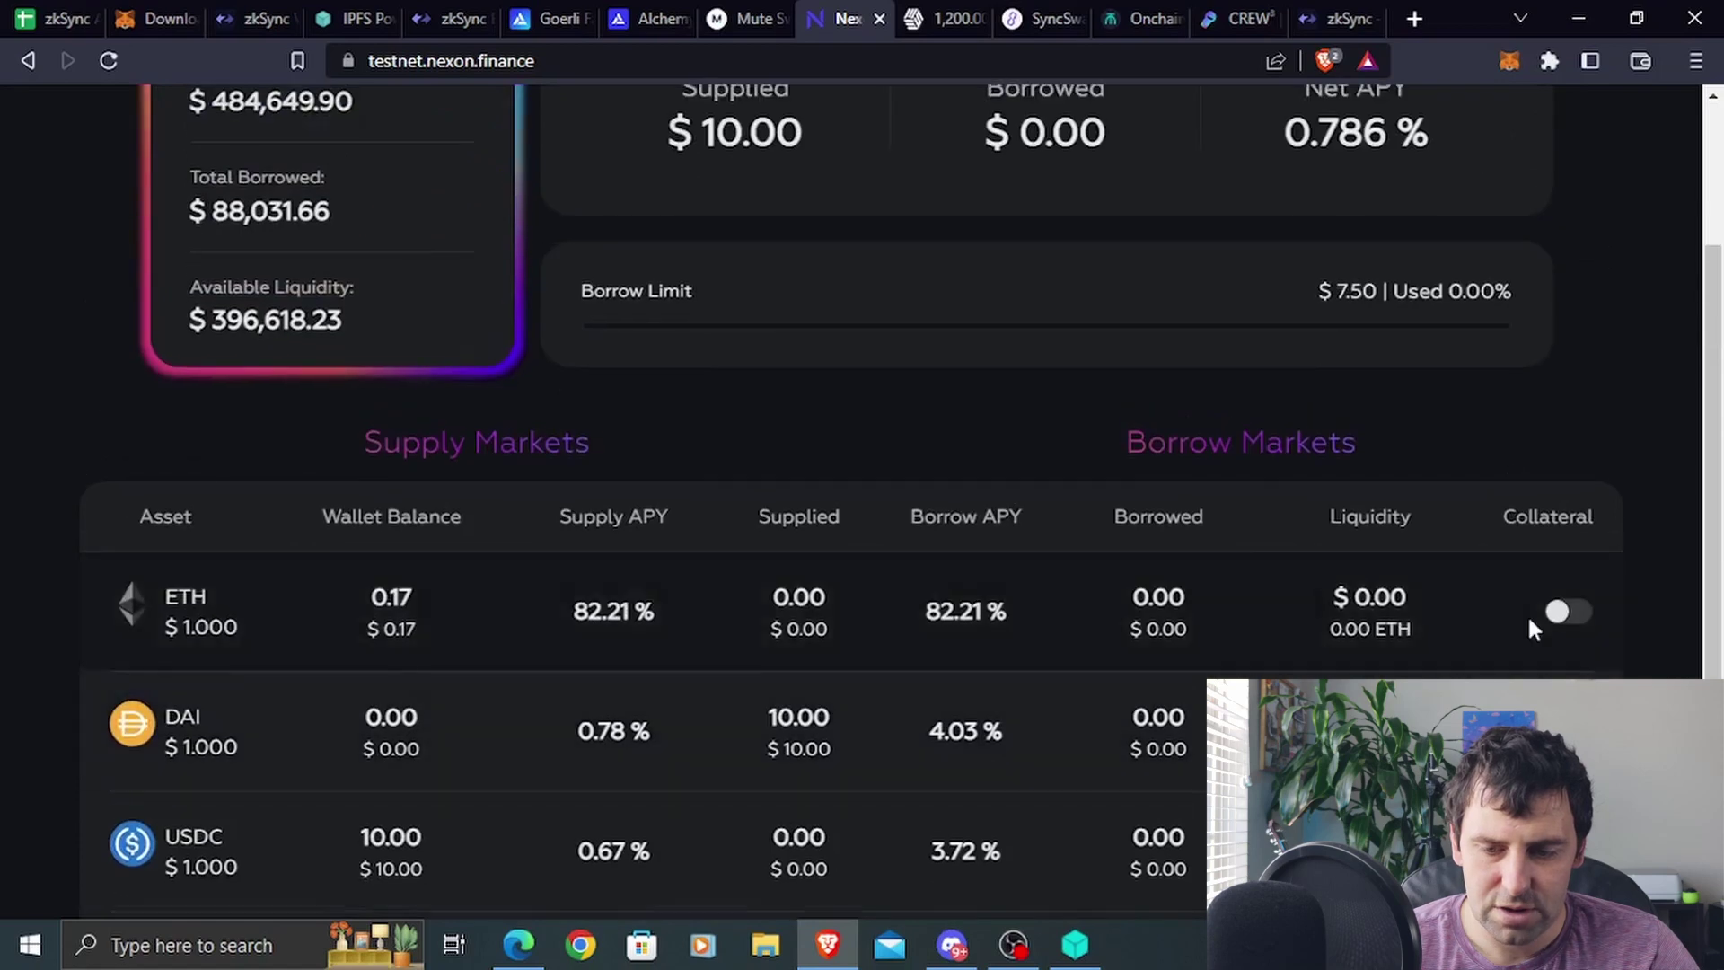
scroll(1581, 601, down, 3)
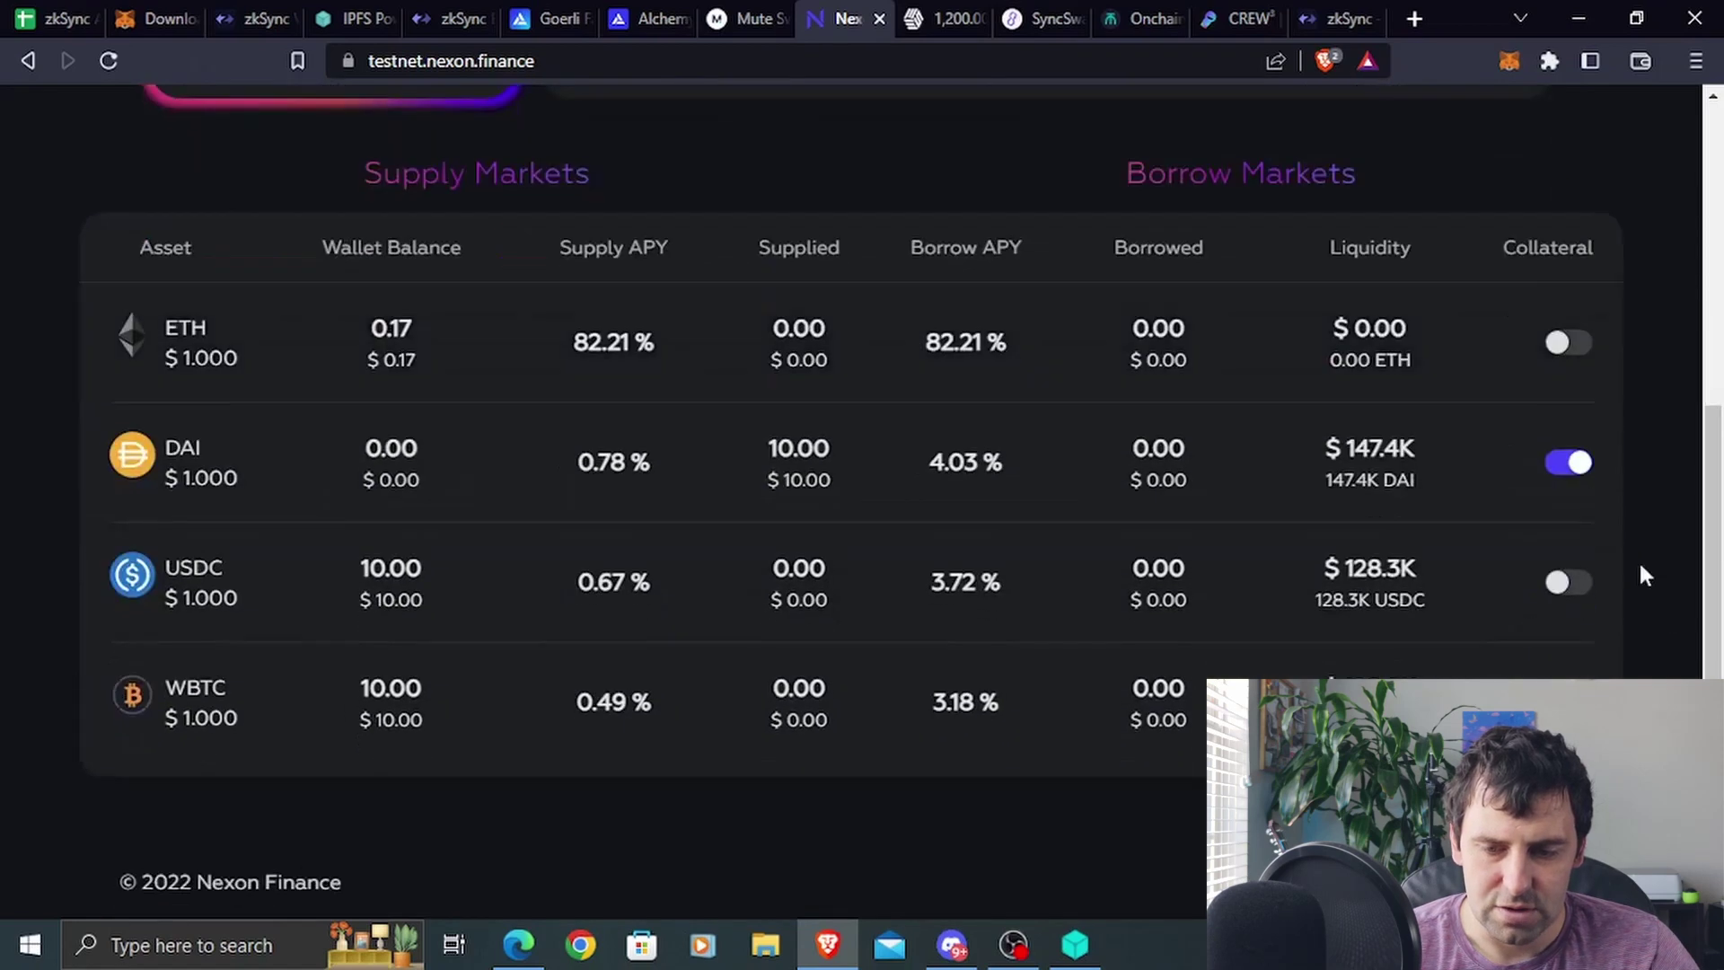
click(1567, 585)
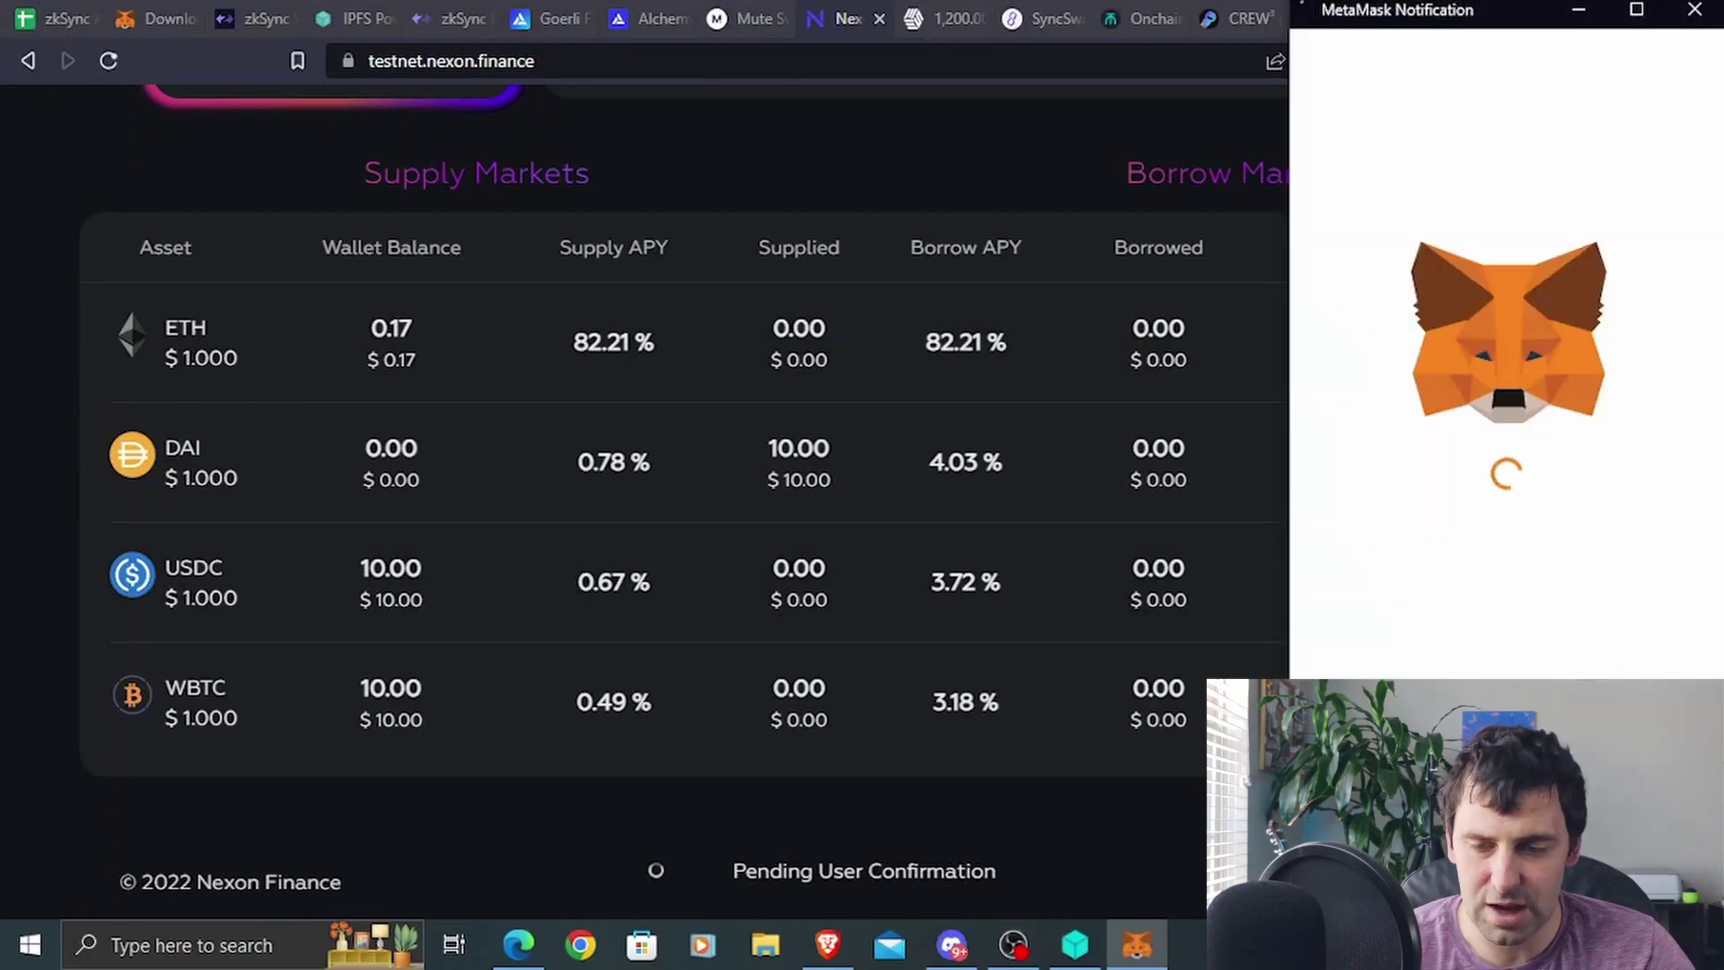
click(189, 574)
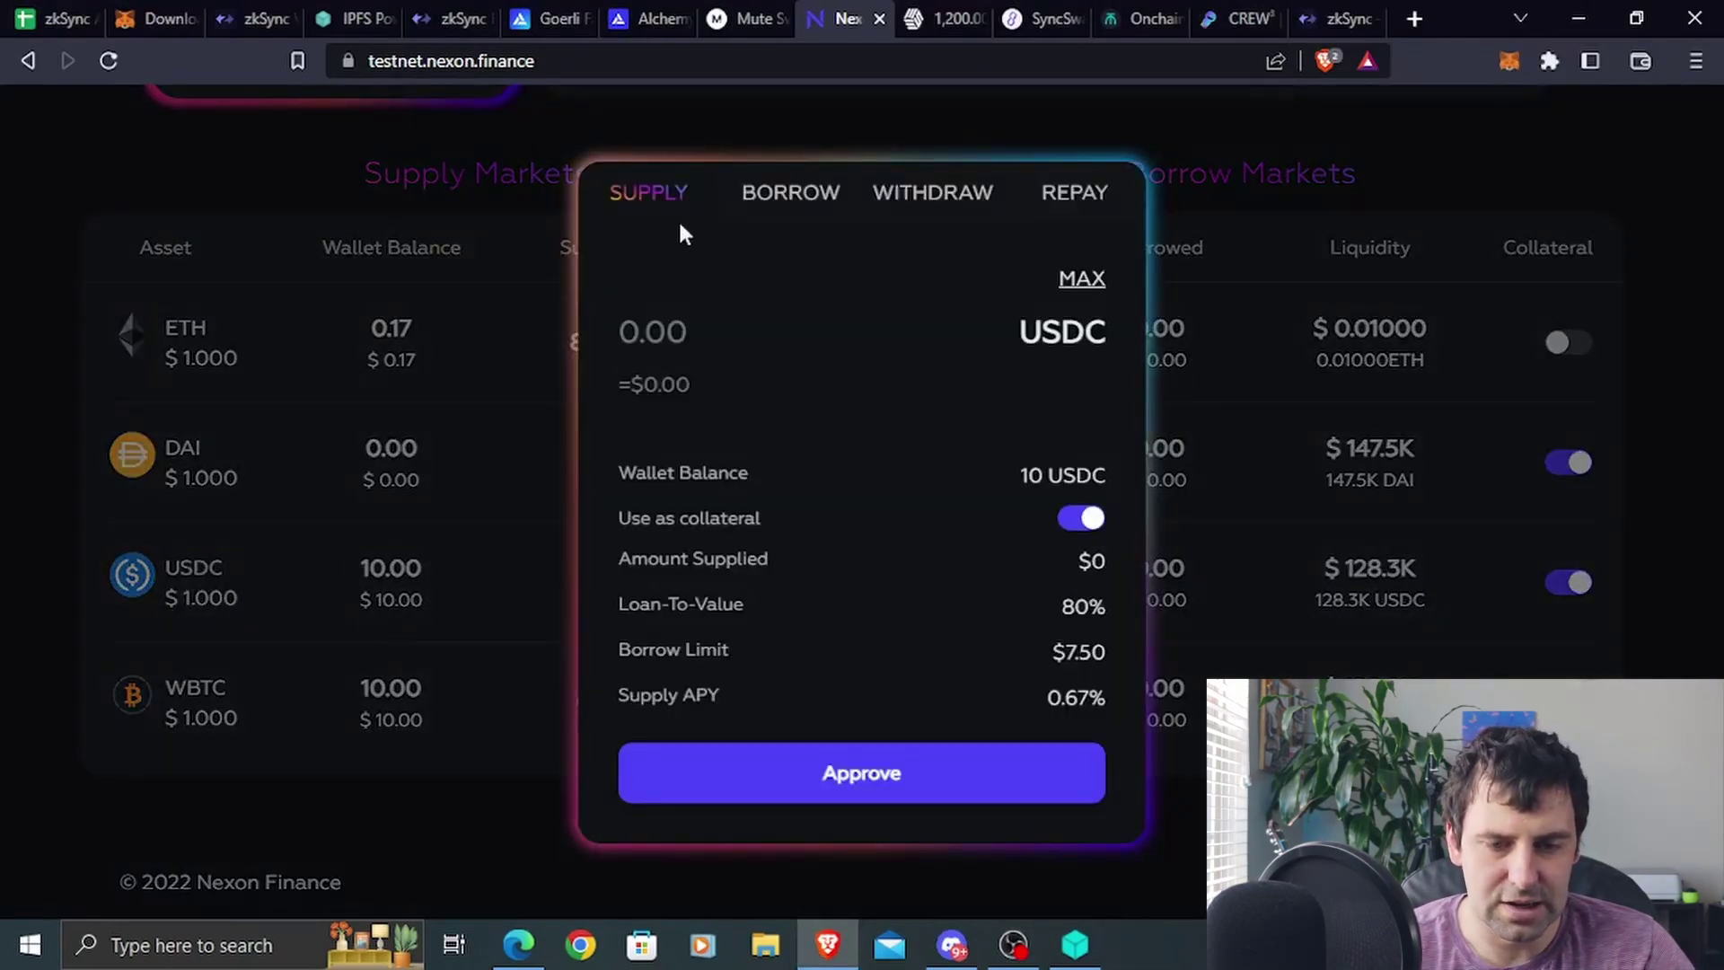
click(652, 328)
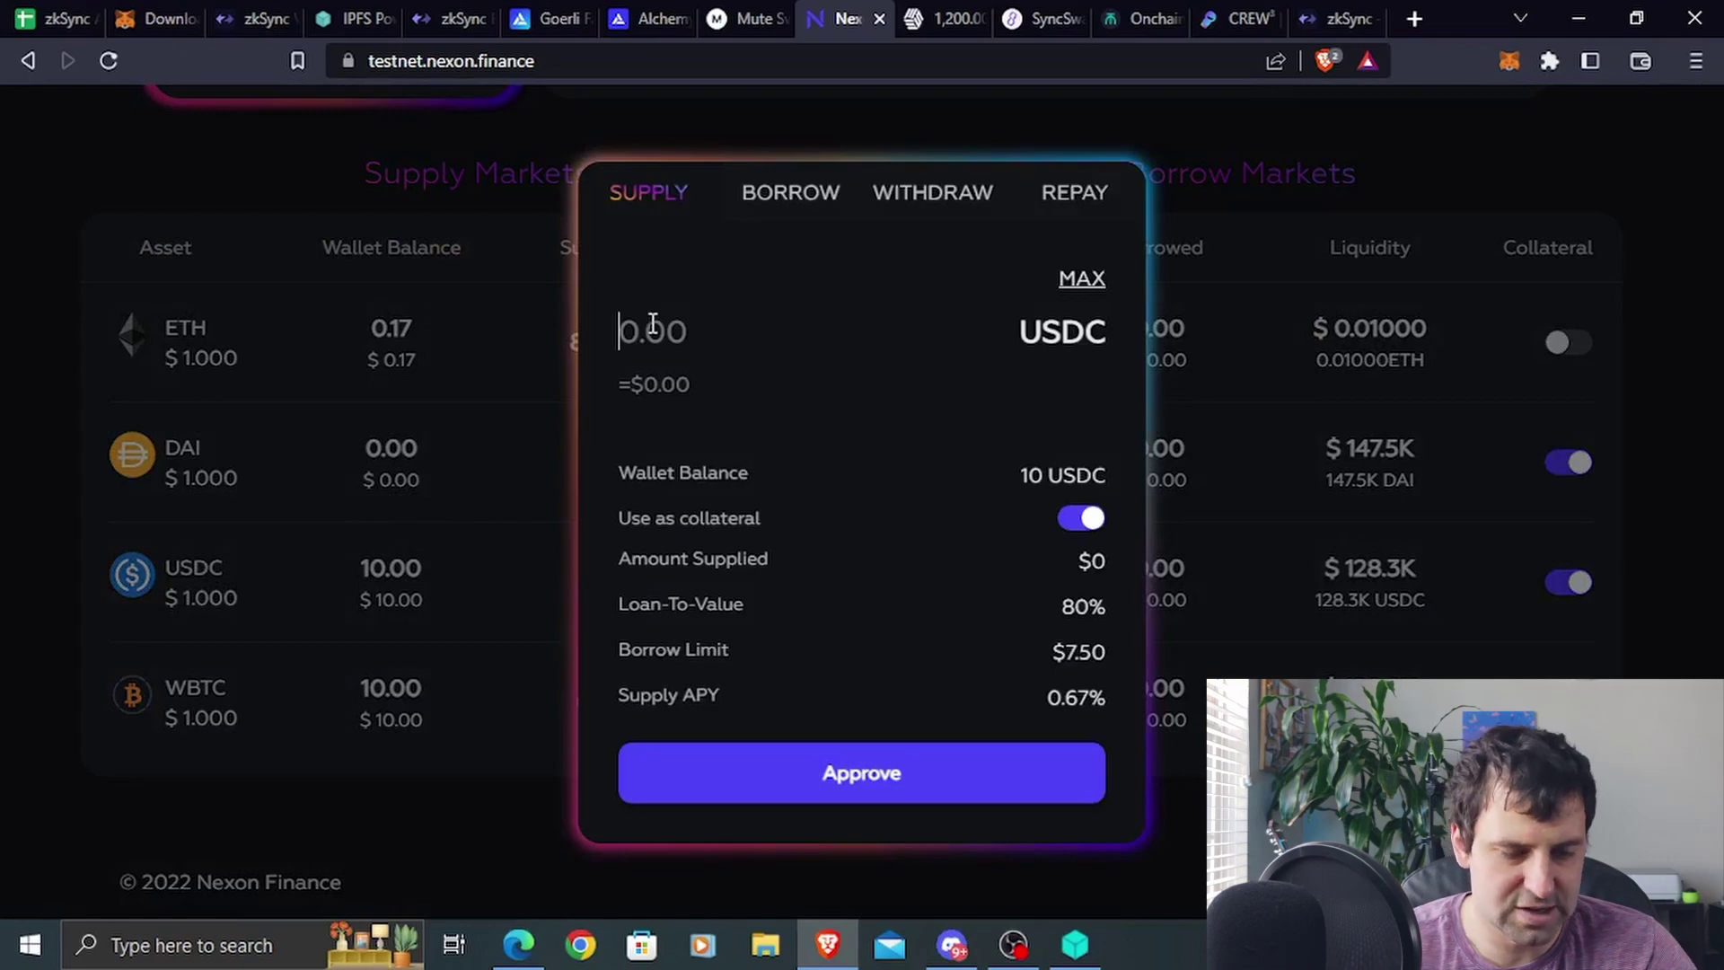
text(10)
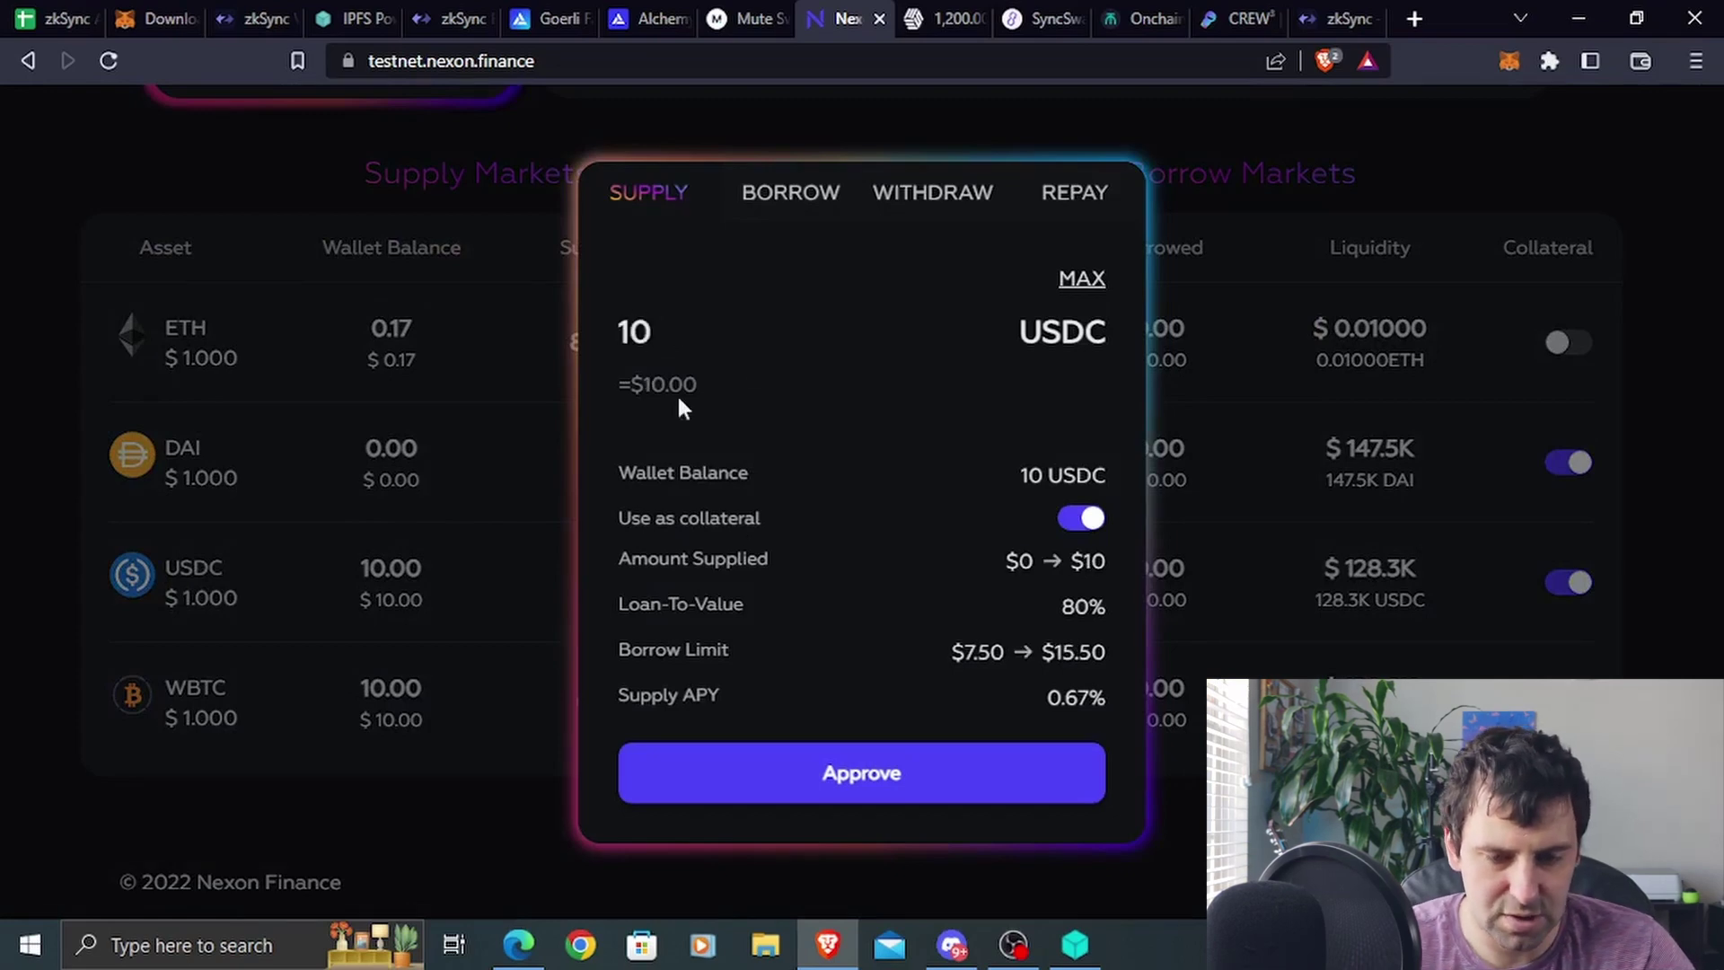
click(800, 773)
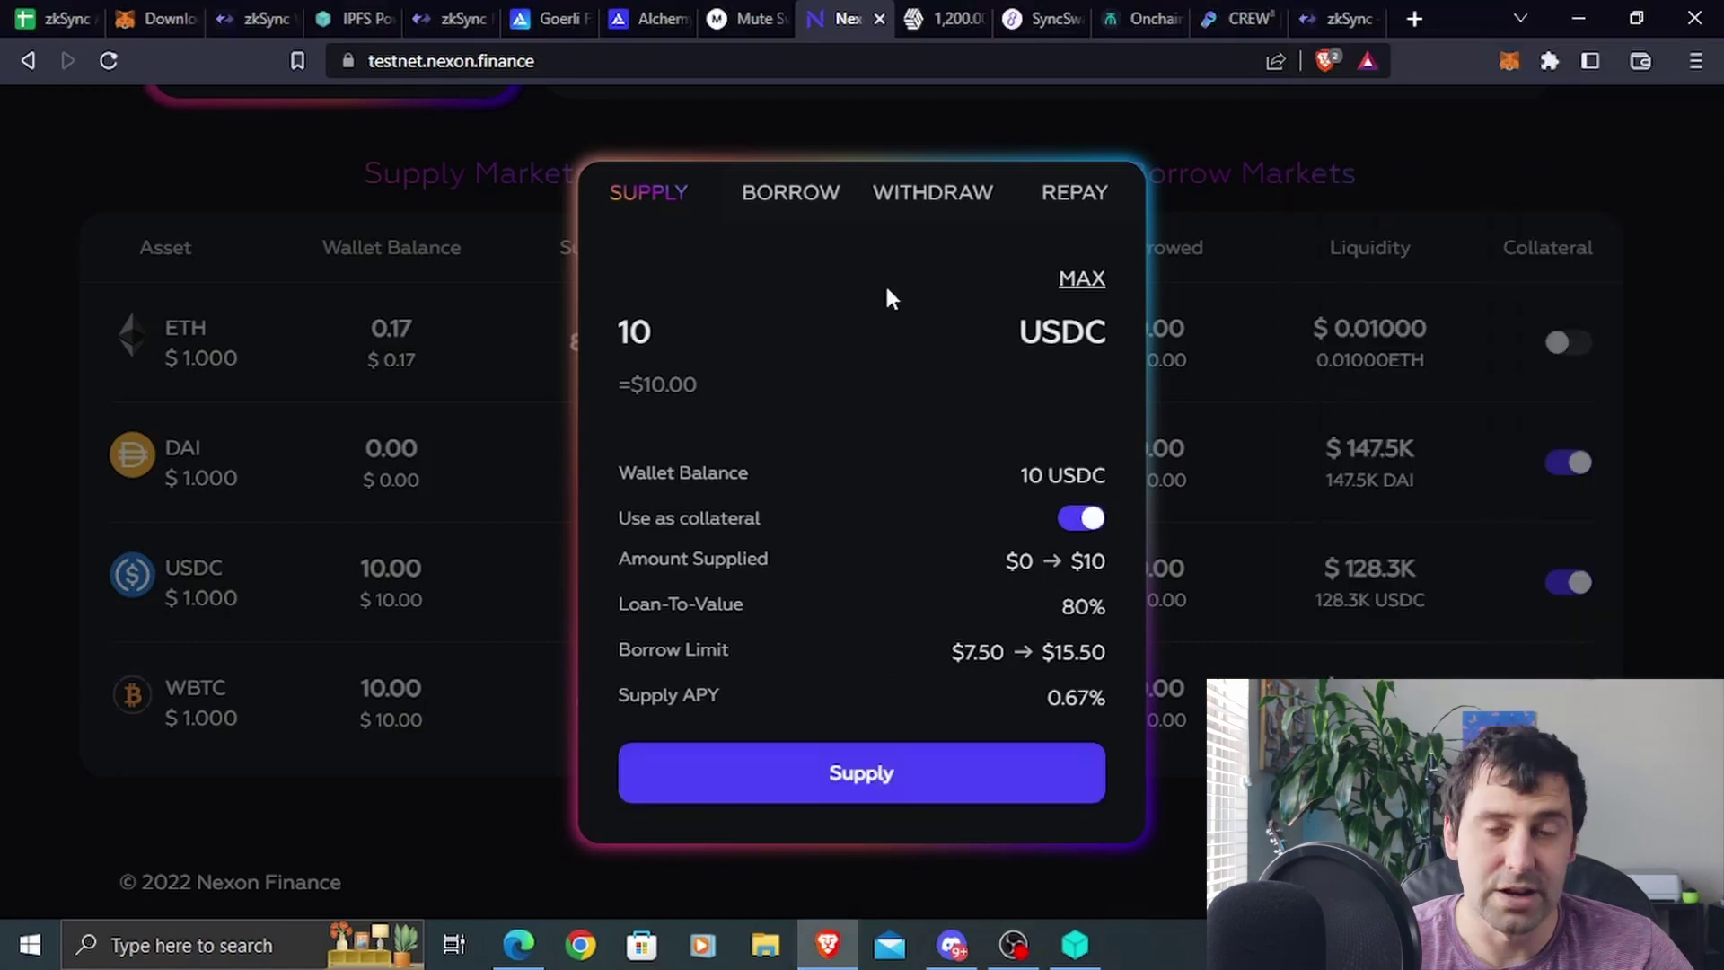
Borrow 1 USDC from the Nexon Finance USDC market
click(777, 199)
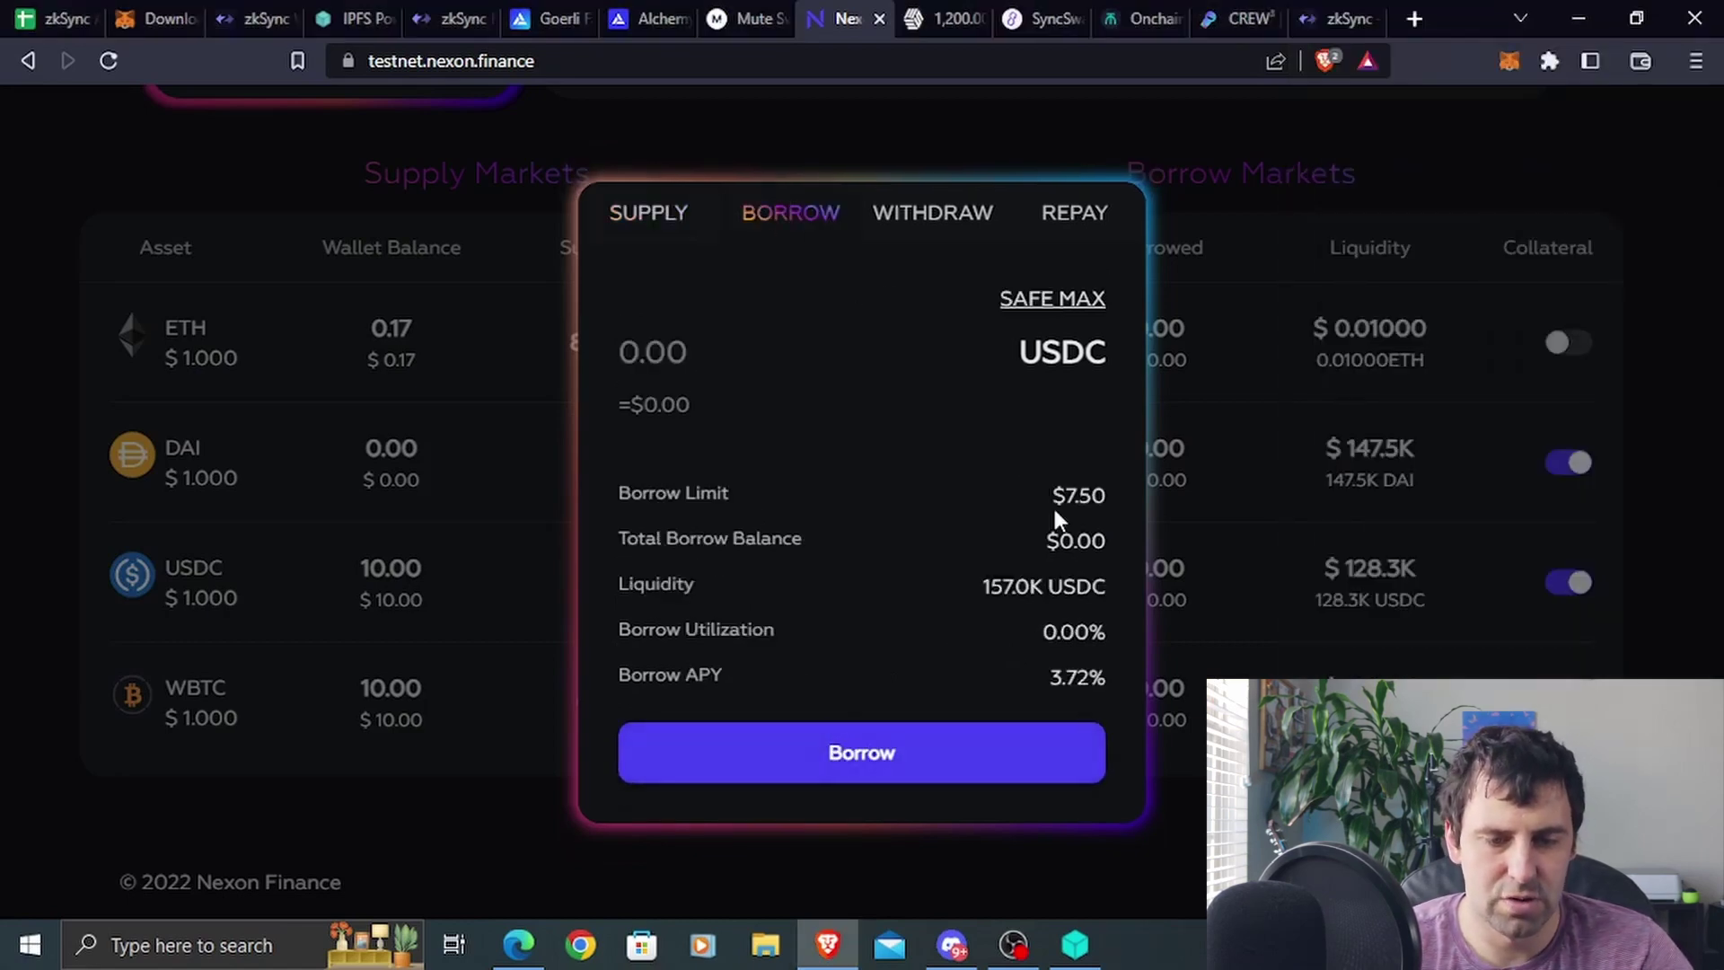
click(658, 358)
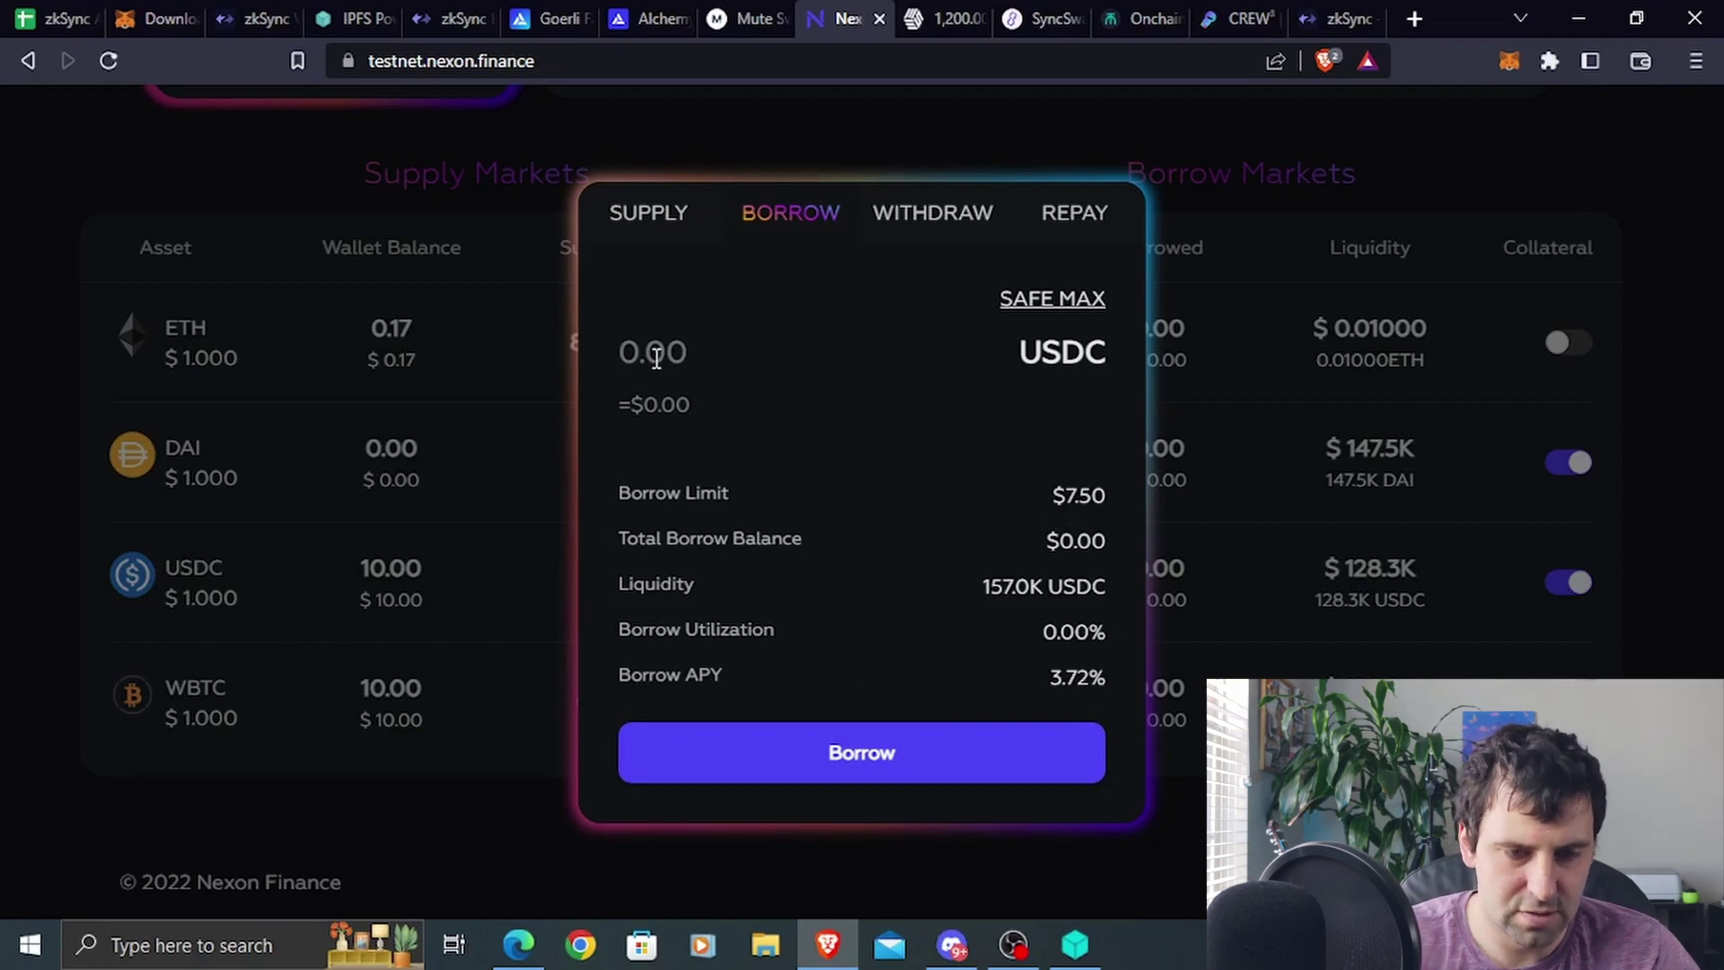
text(1)
click(803, 740)
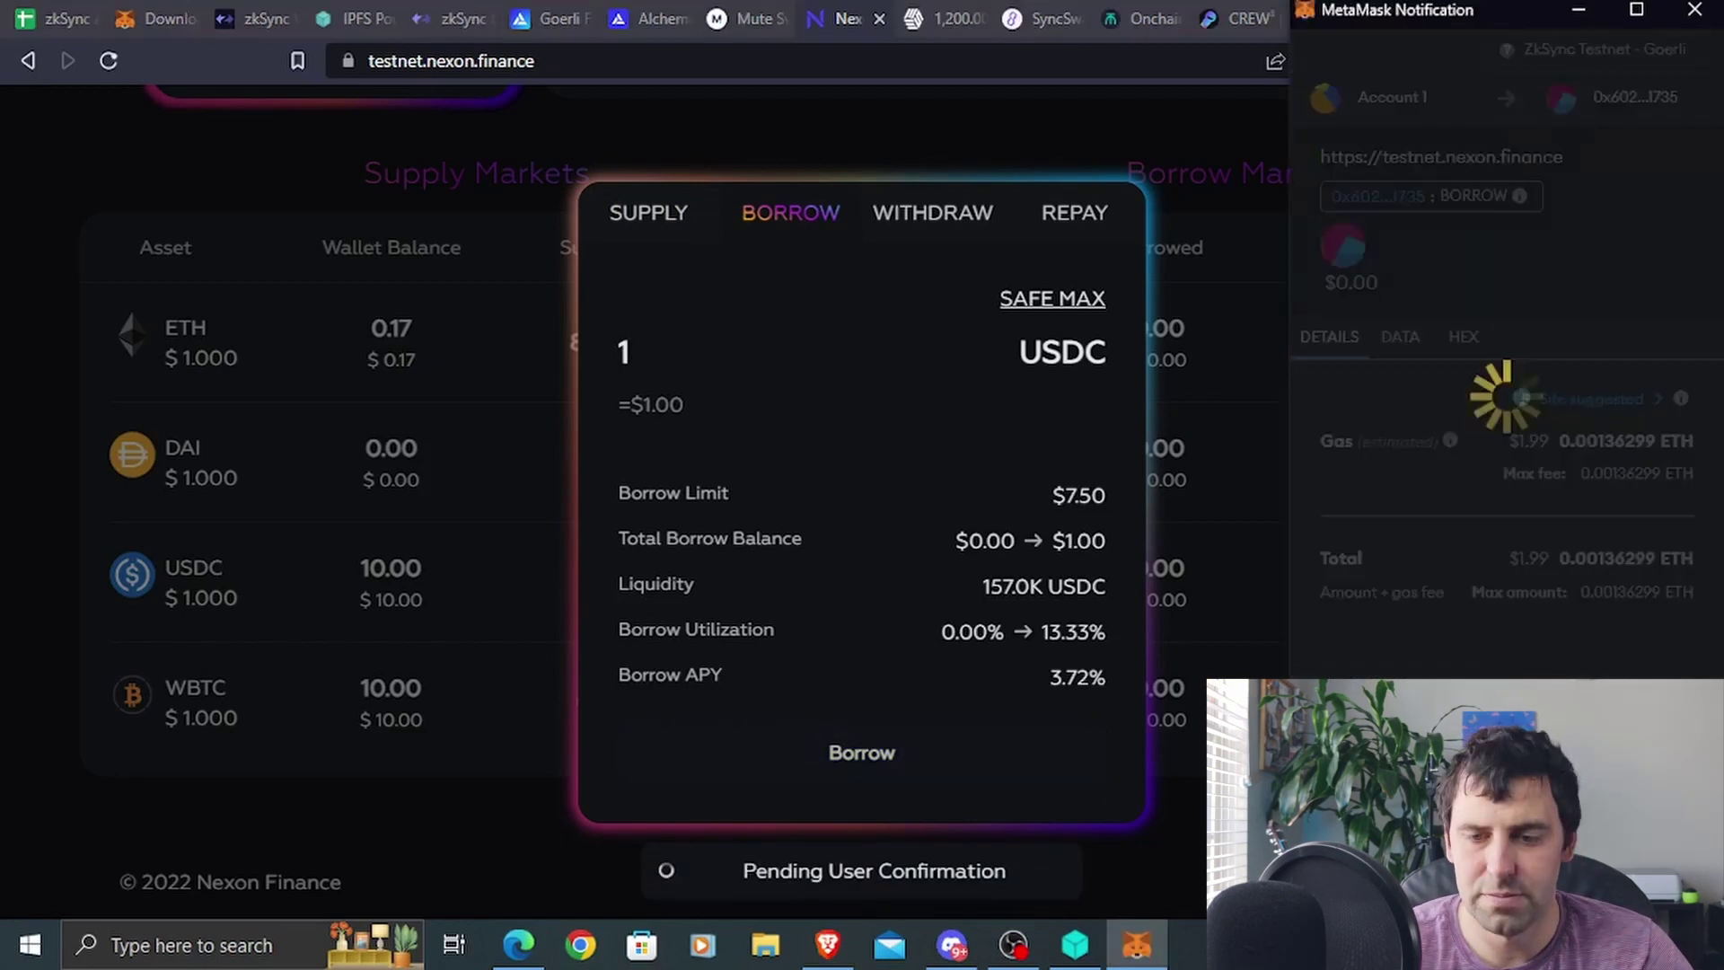
click(827, 623)
View the withdraw and repay forms for USDC, and check the borrow limit usage
click(225, 569)
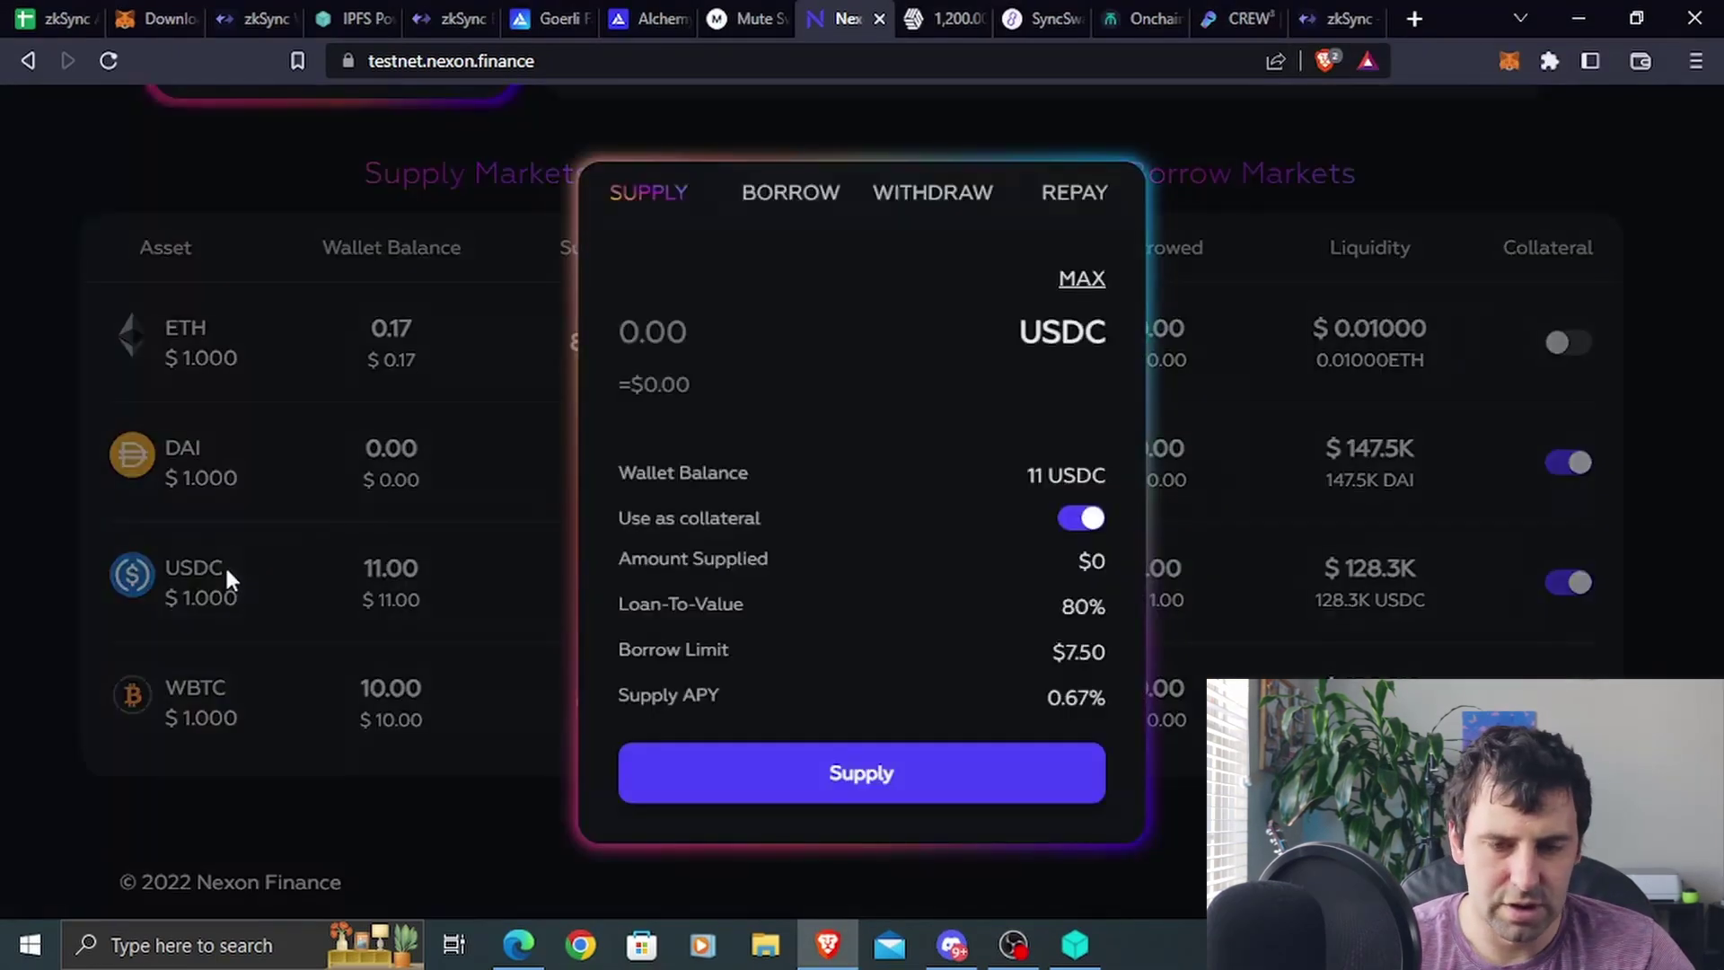
click(908, 193)
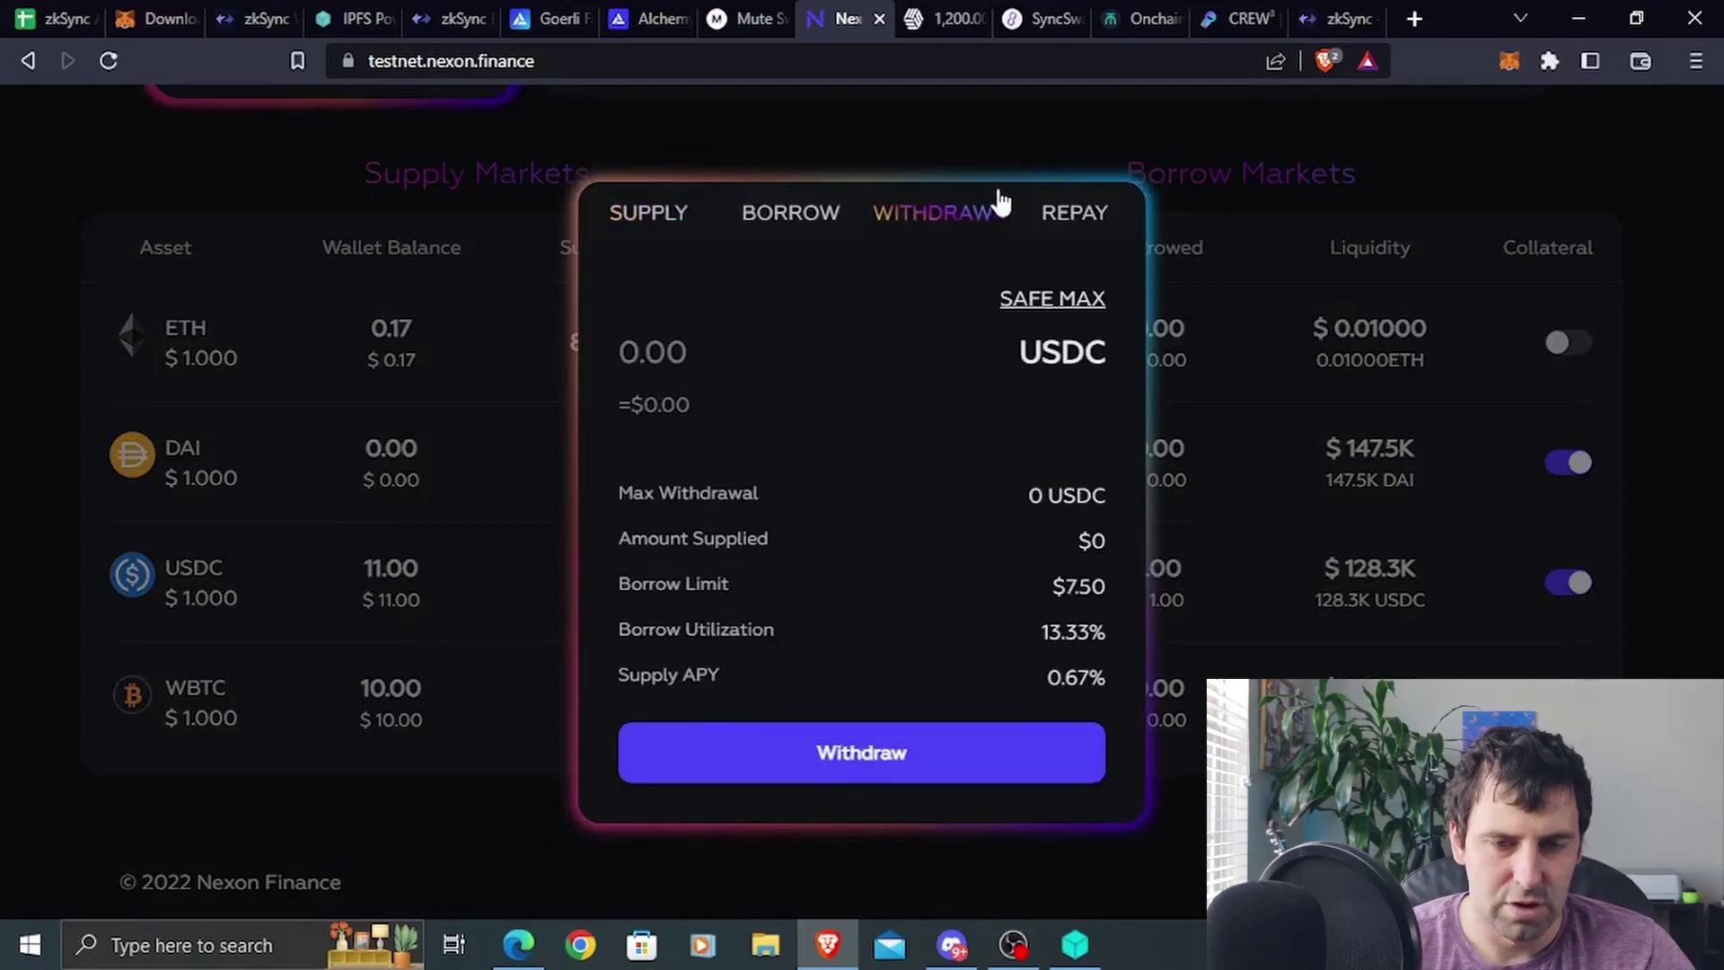
click(1065, 207)
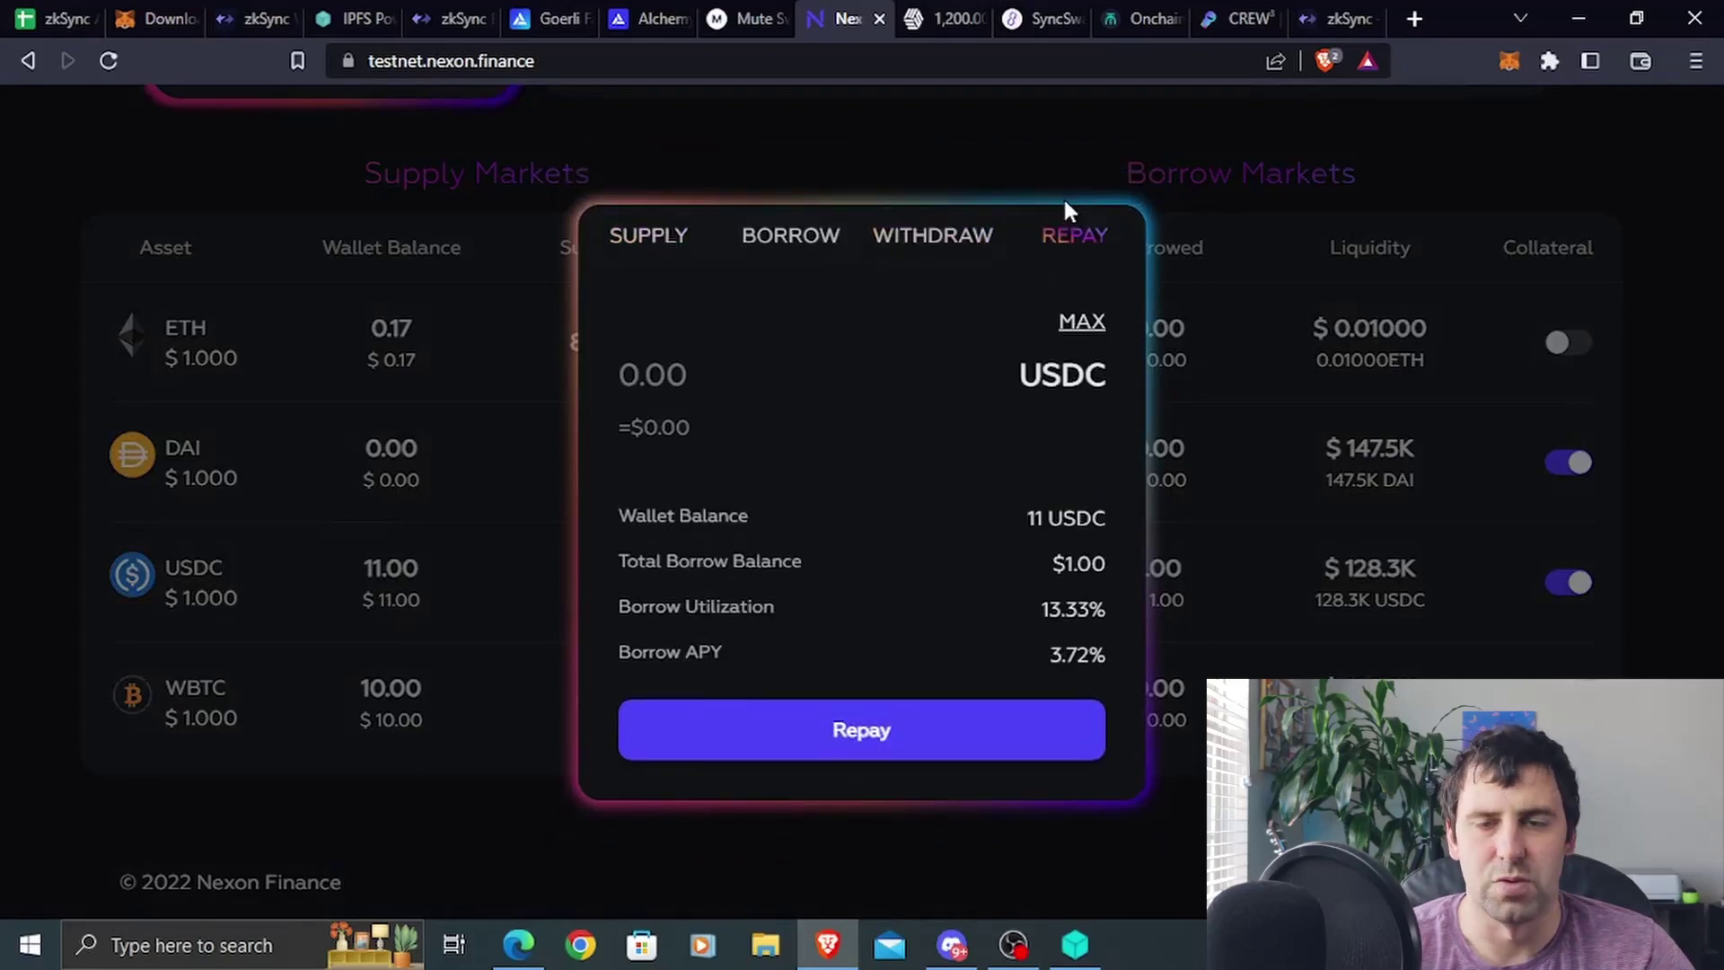
click(1219, 143)
scroll(1022, 229, up, 3)
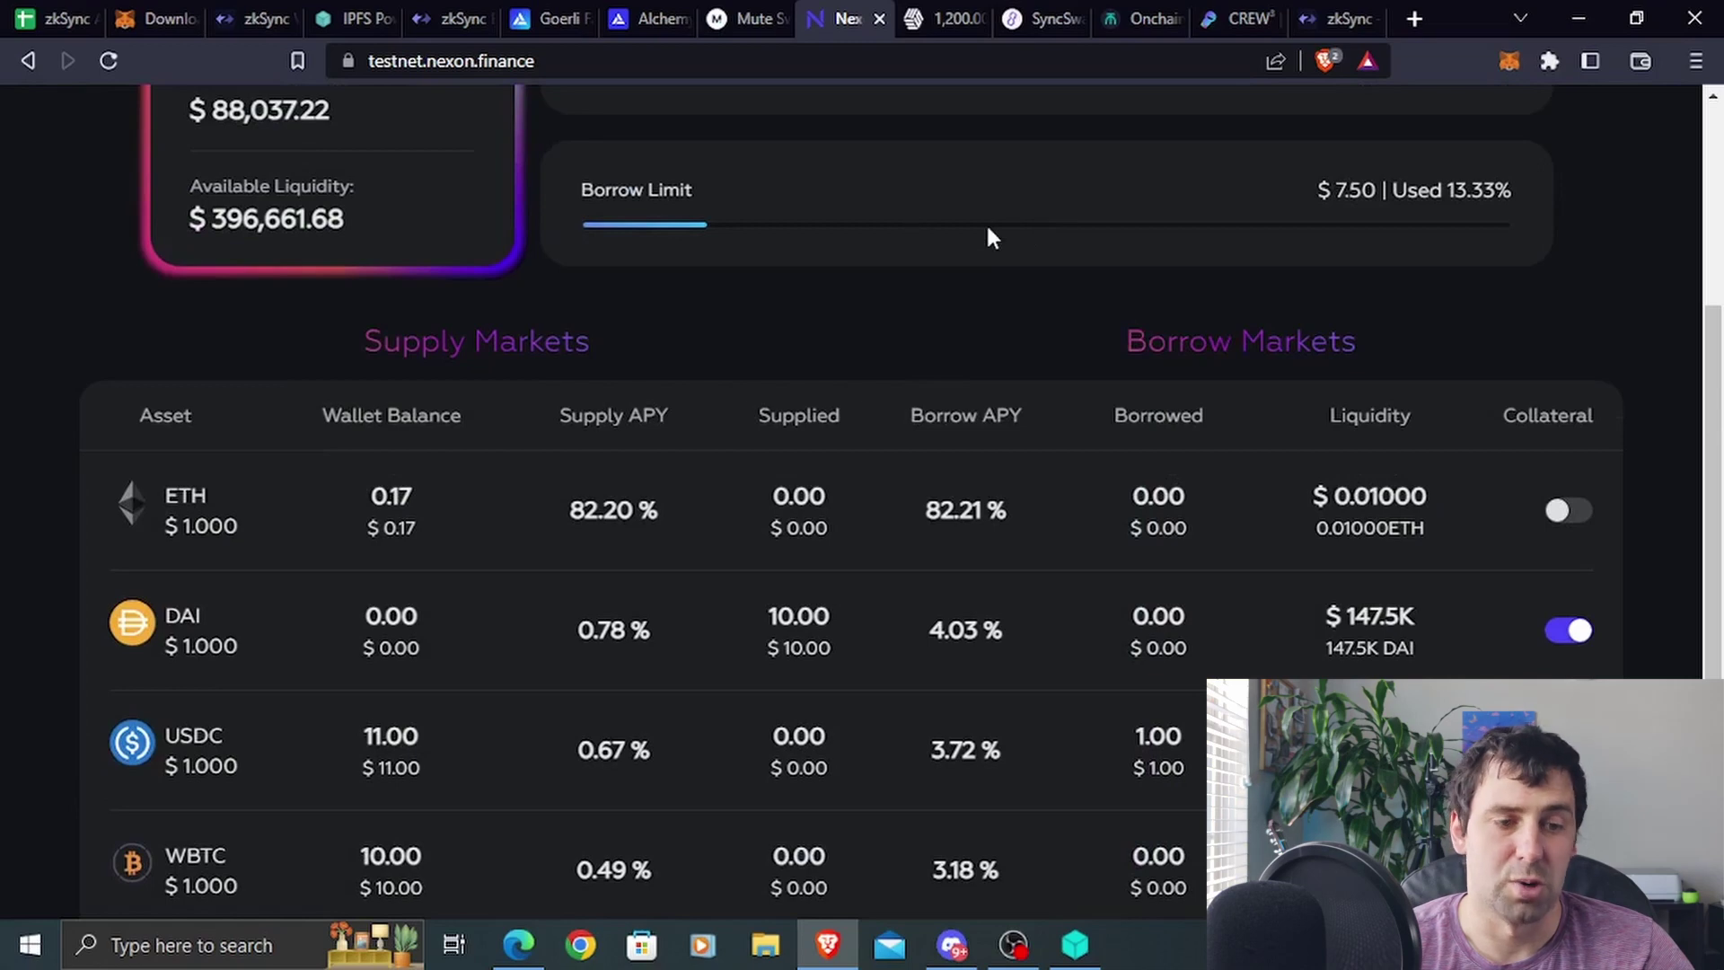
Recheck the protocol list and examine MES Protocol's ETH/USDC page, including the wallet options, order book, order types, display settings and faucets
click(31, 19)
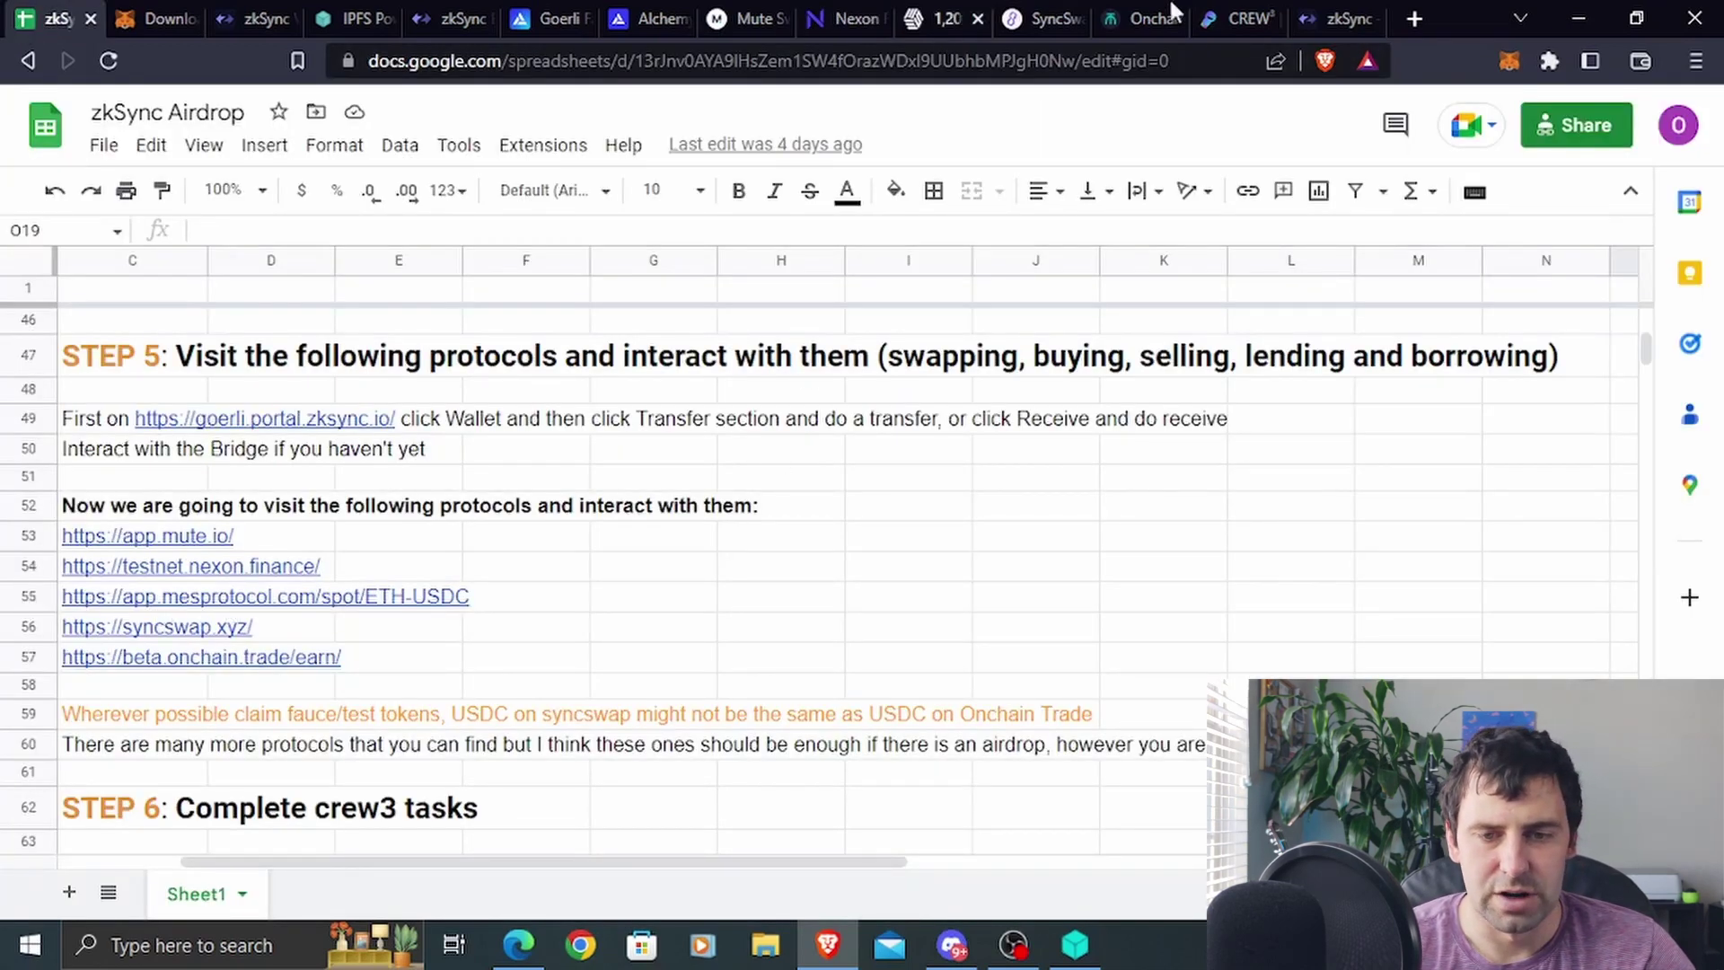
click(913, 25)
click(1524, 135)
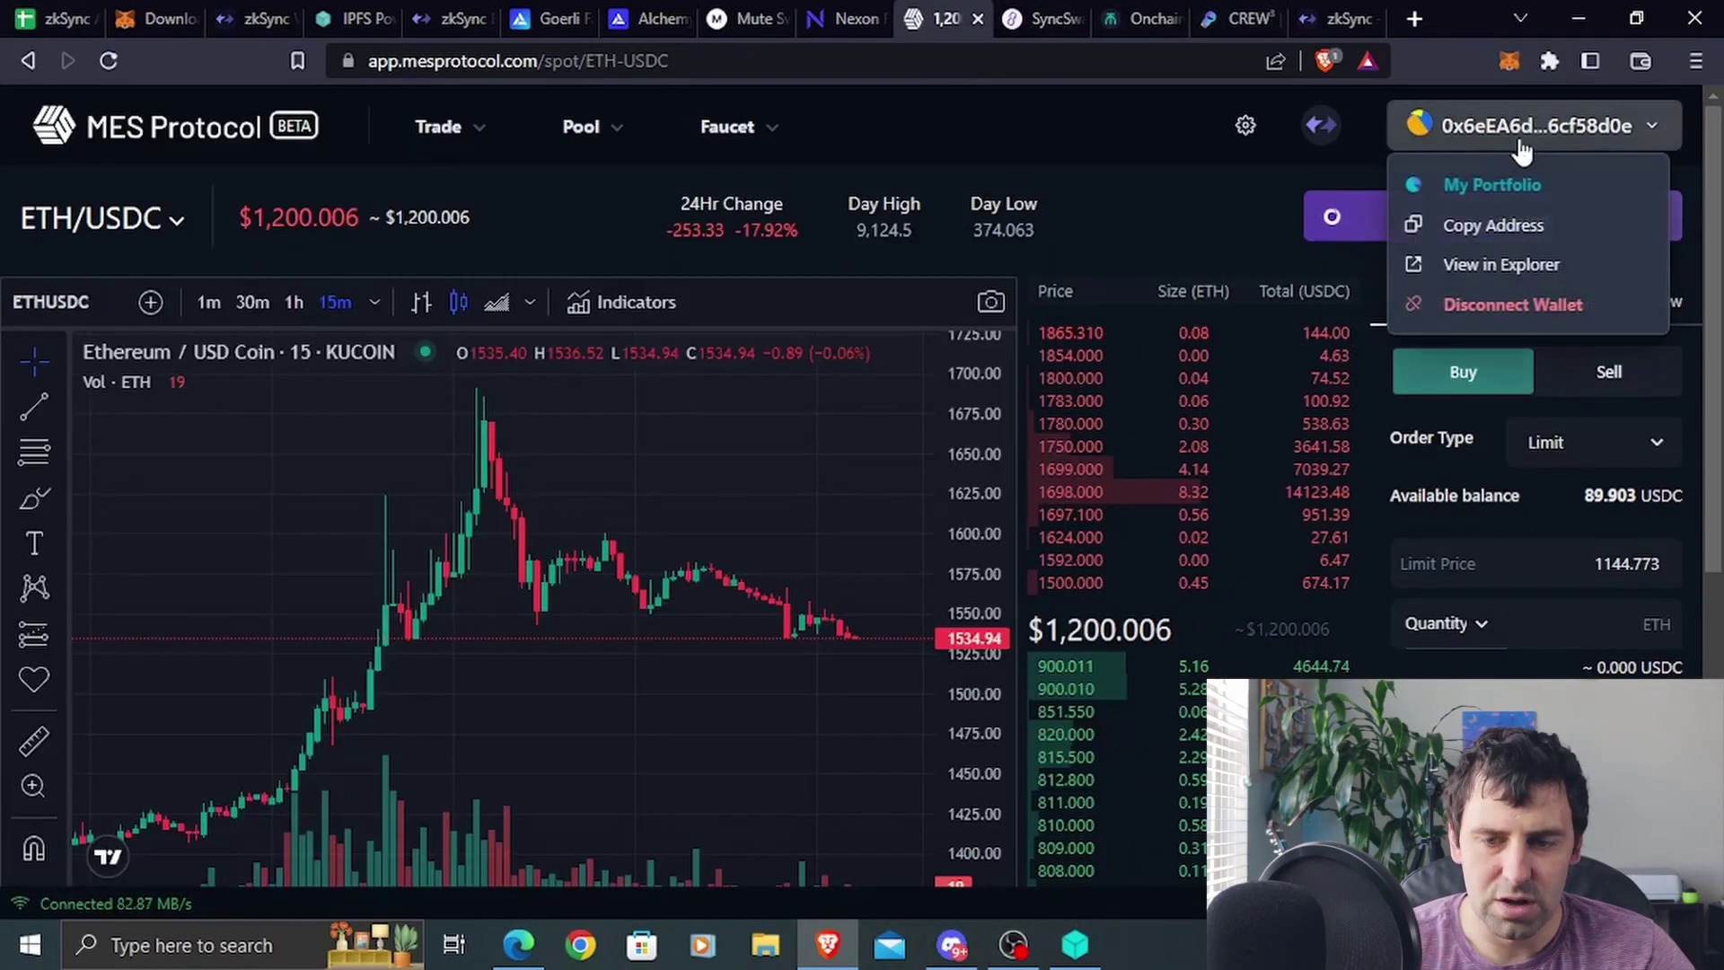
scroll(1282, 404, down, 3)
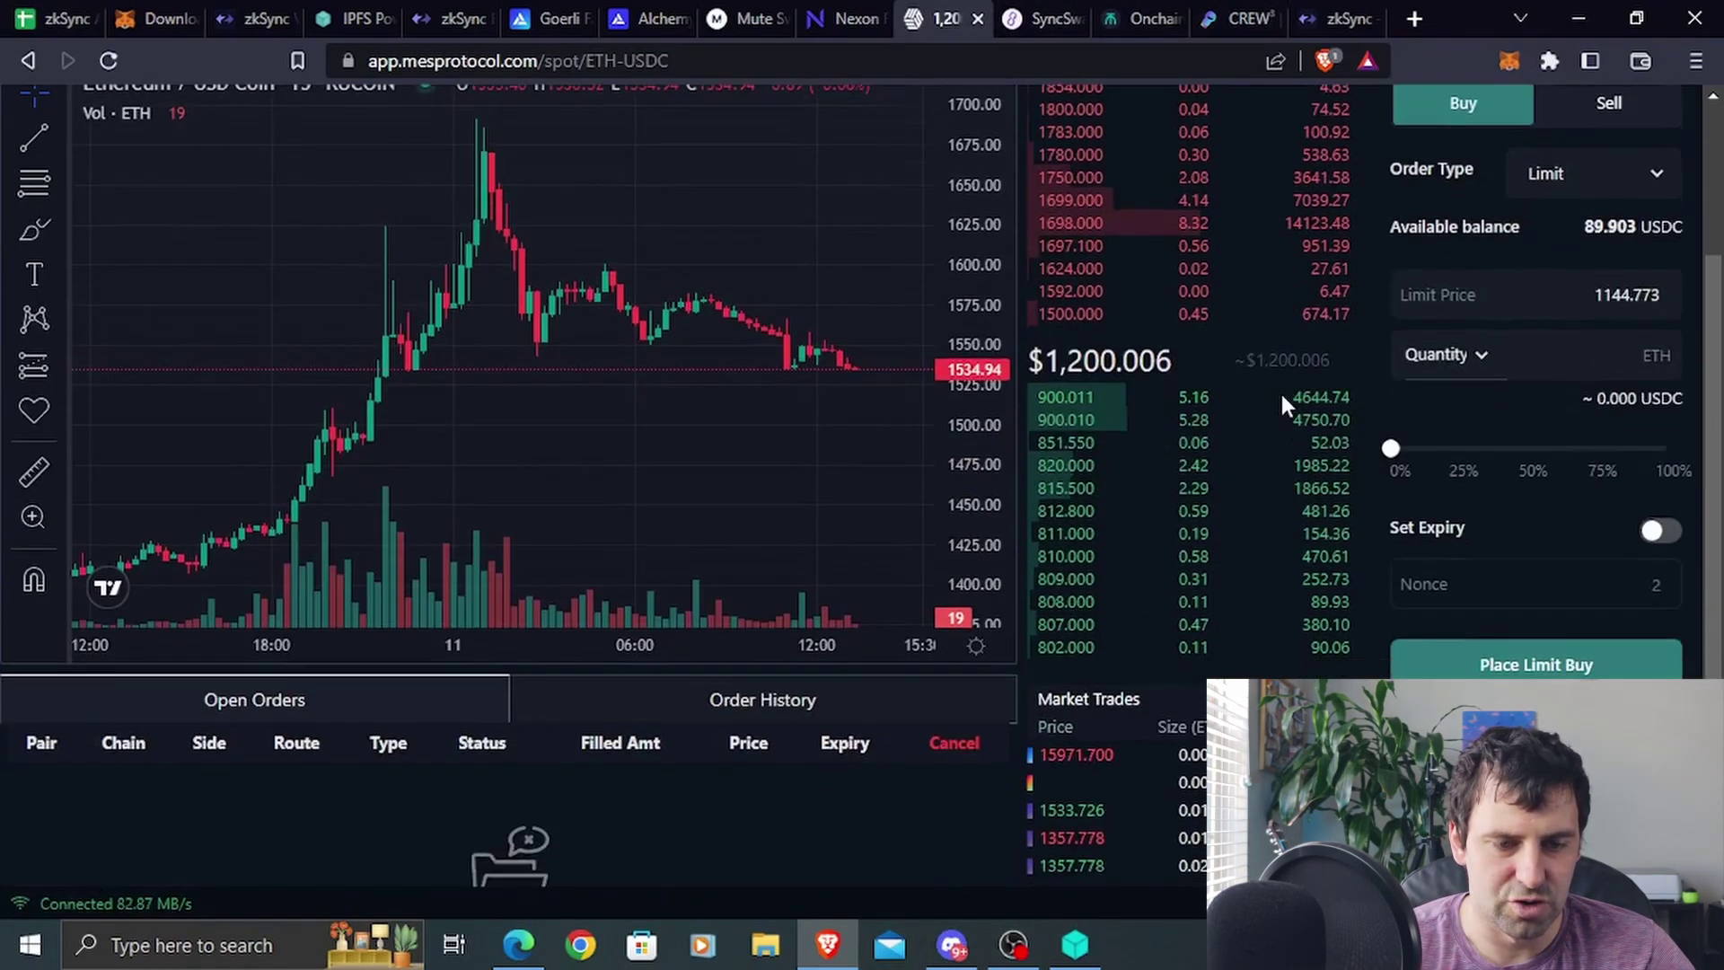
scroll(1279, 390, up, 3)
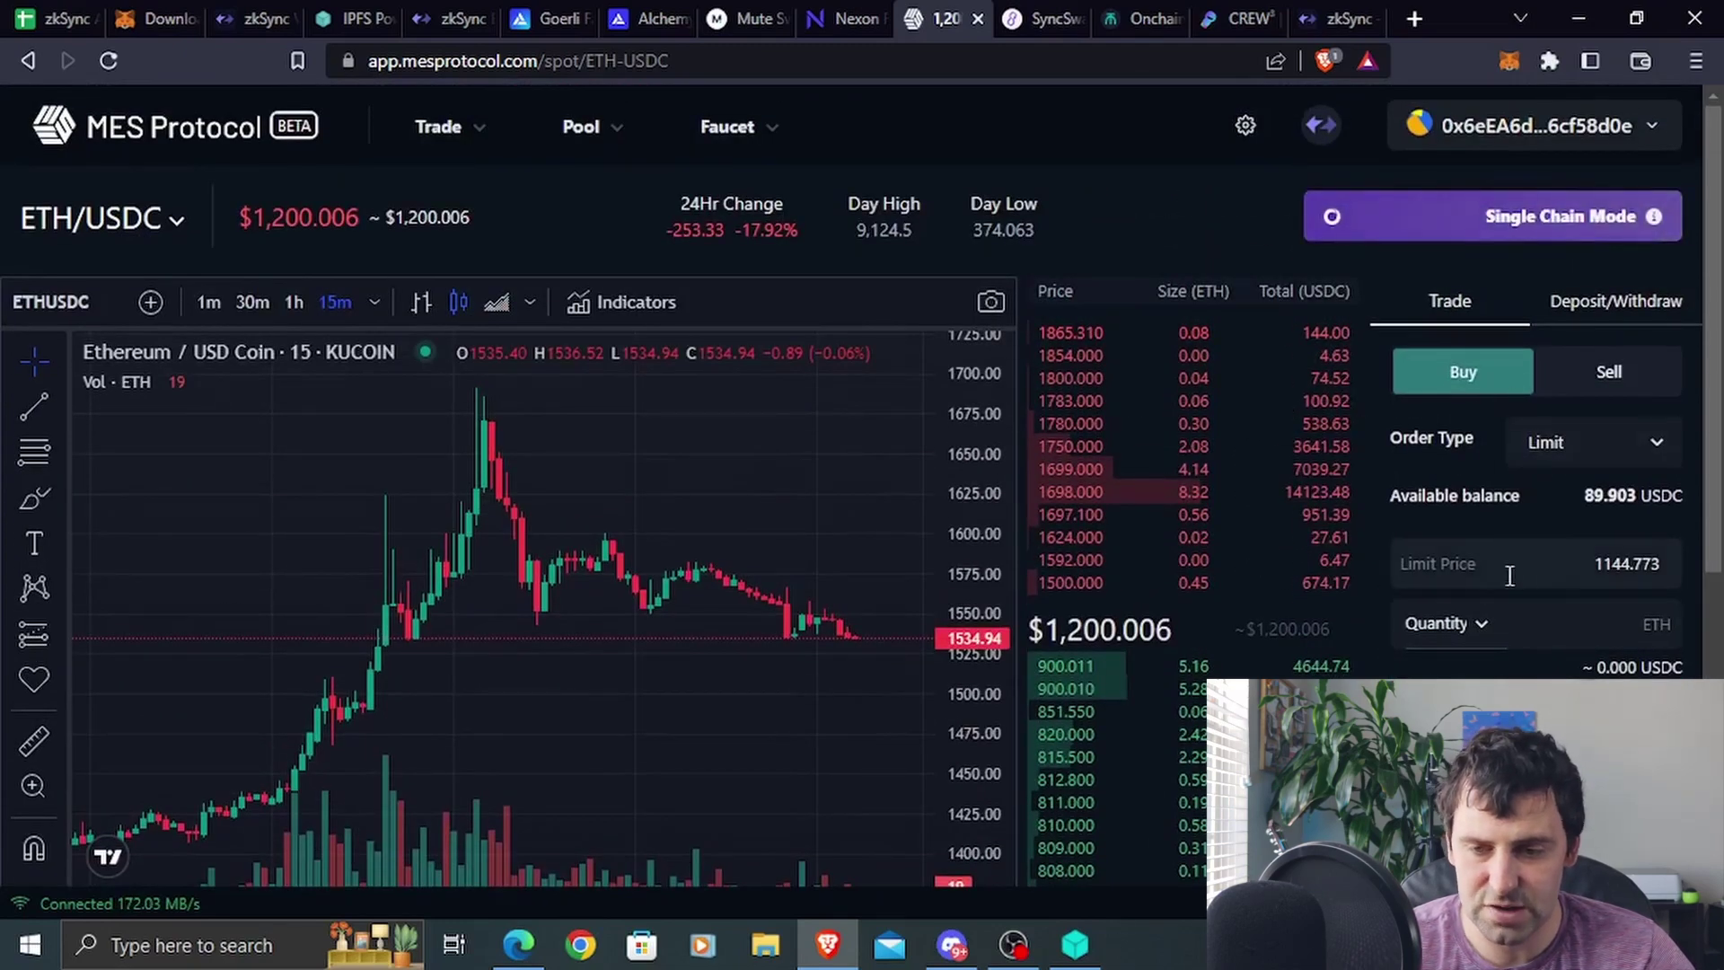
click(1650, 437)
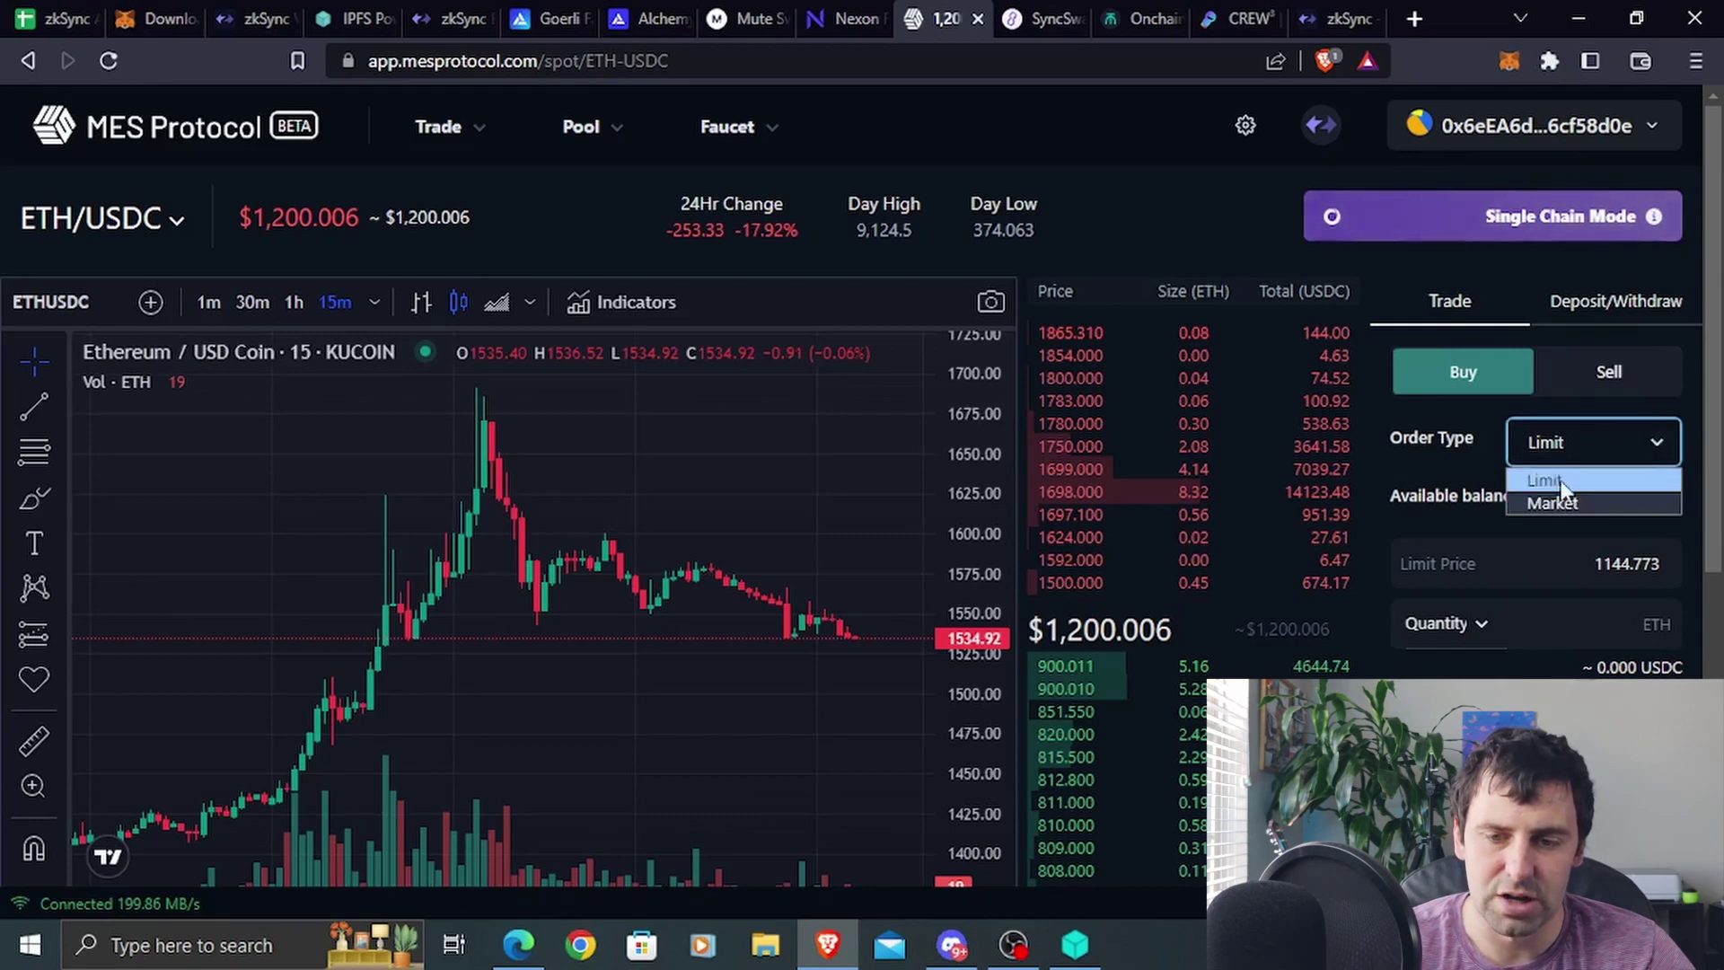
click(1468, 469)
click(1248, 127)
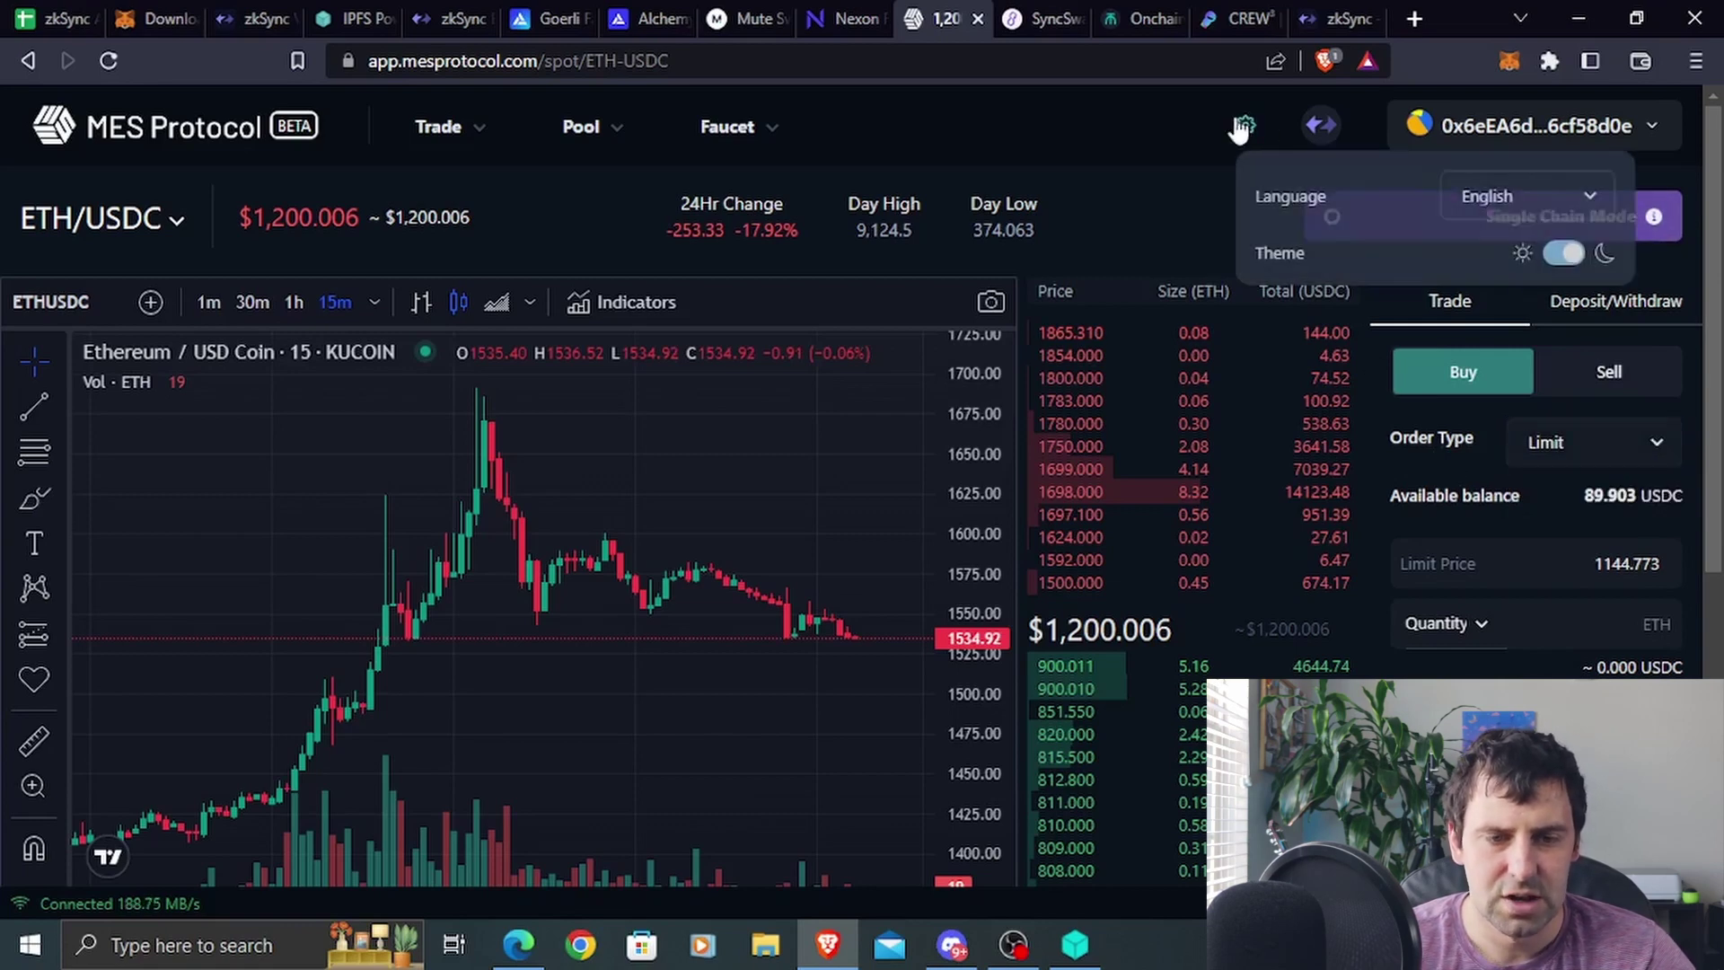
click(788, 140)
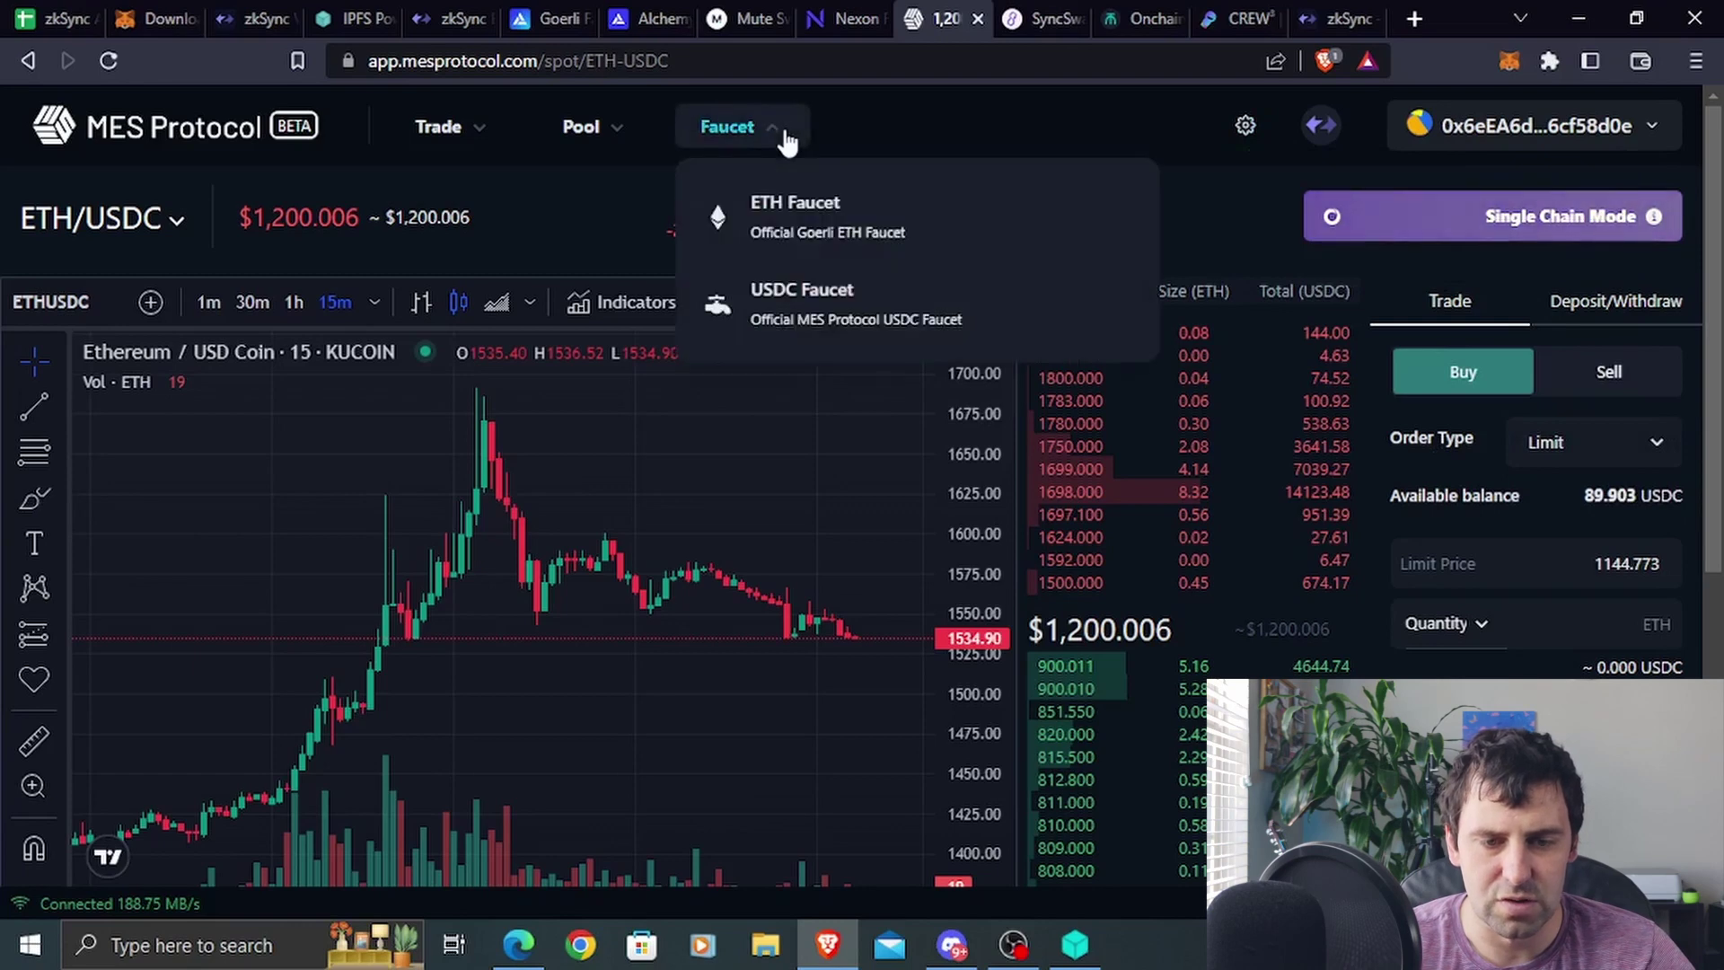
View the ETH and USDC vault deposit forms and the trade form on MES Protocol, and return to the spreadsheet's protocol list
click(1625, 310)
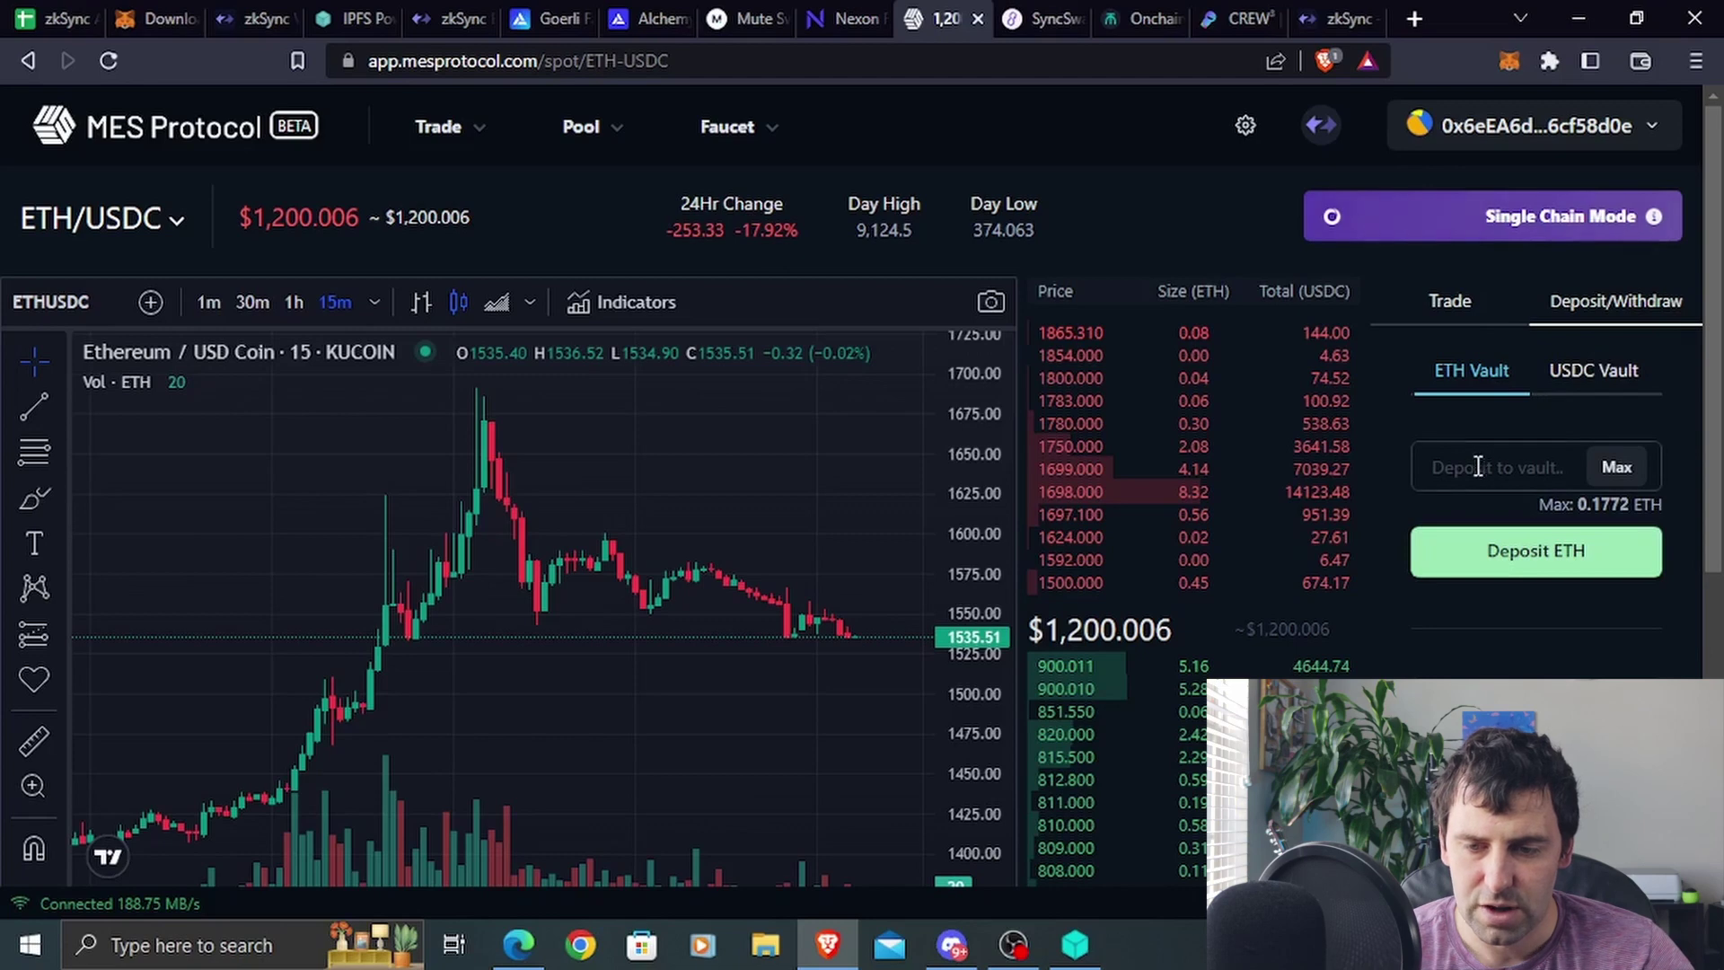
click(1591, 373)
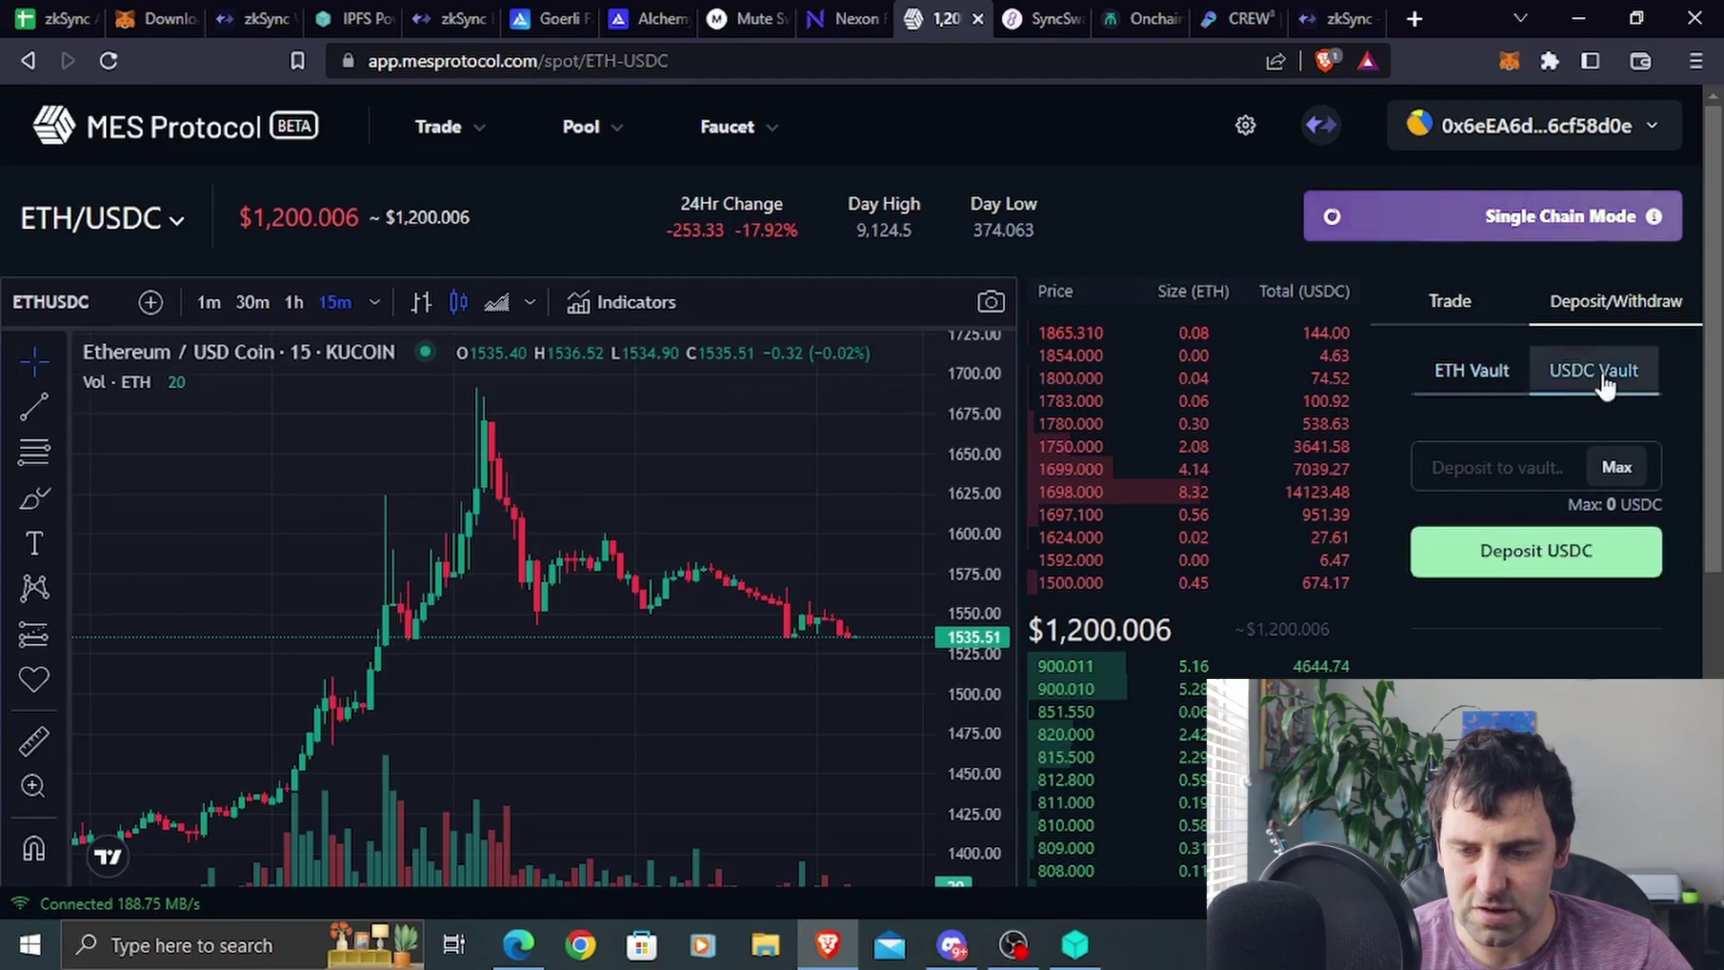
click(1475, 377)
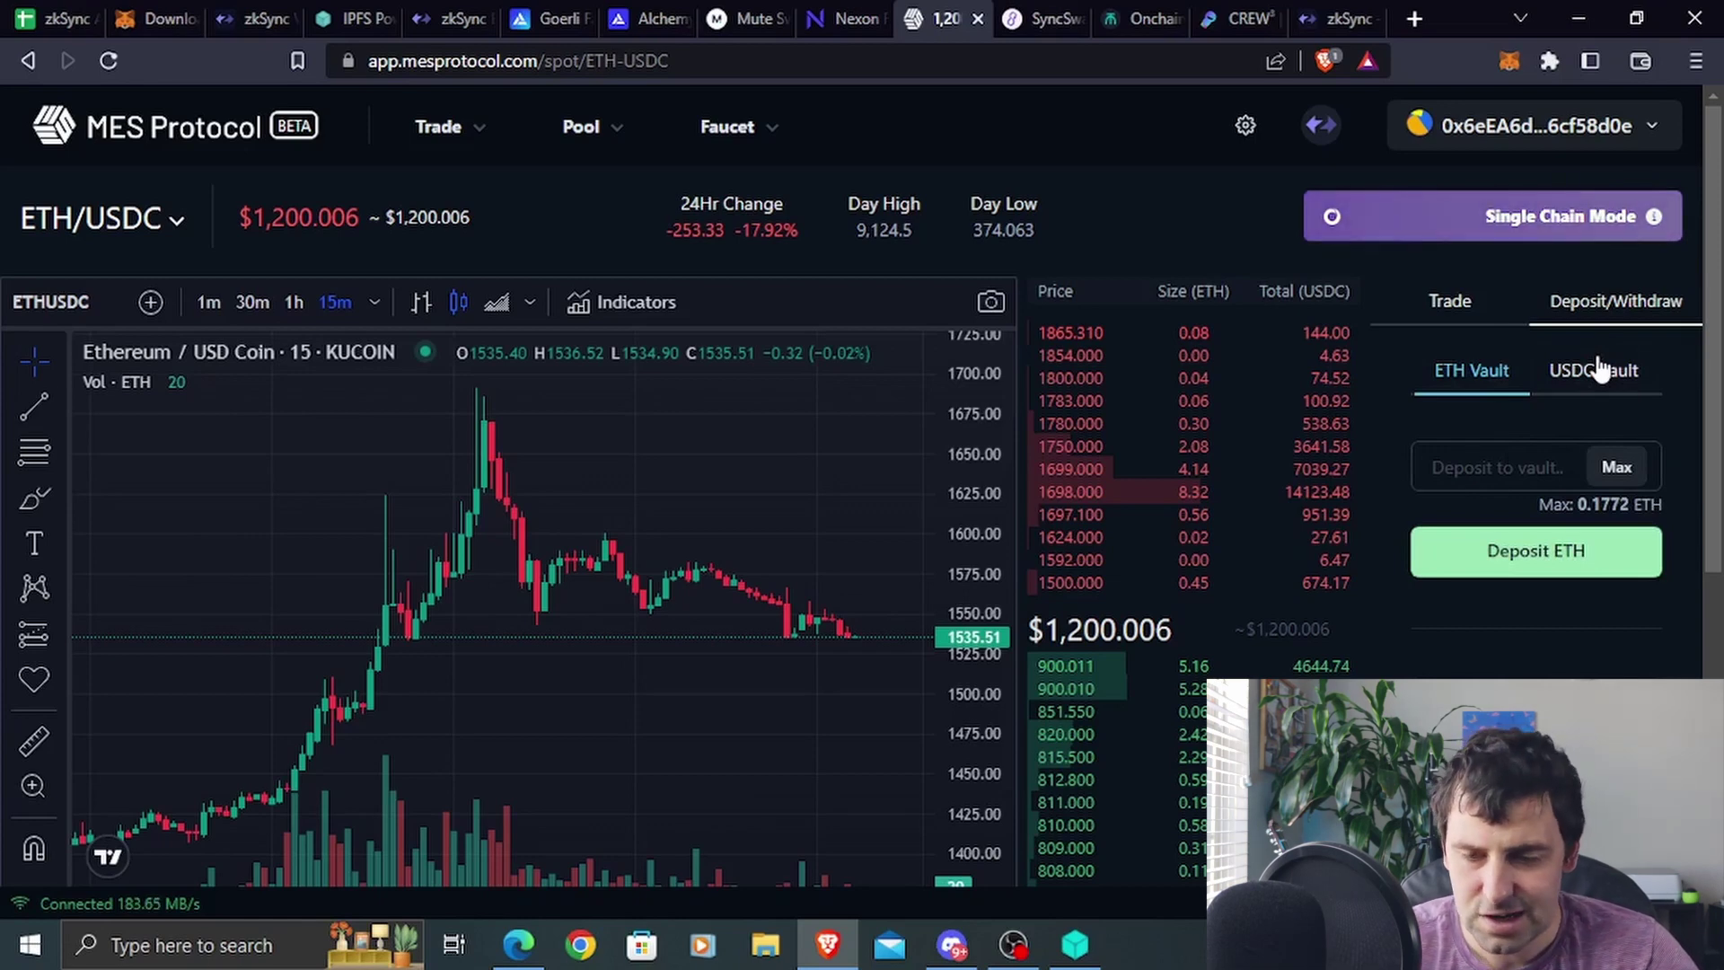
click(1434, 466)
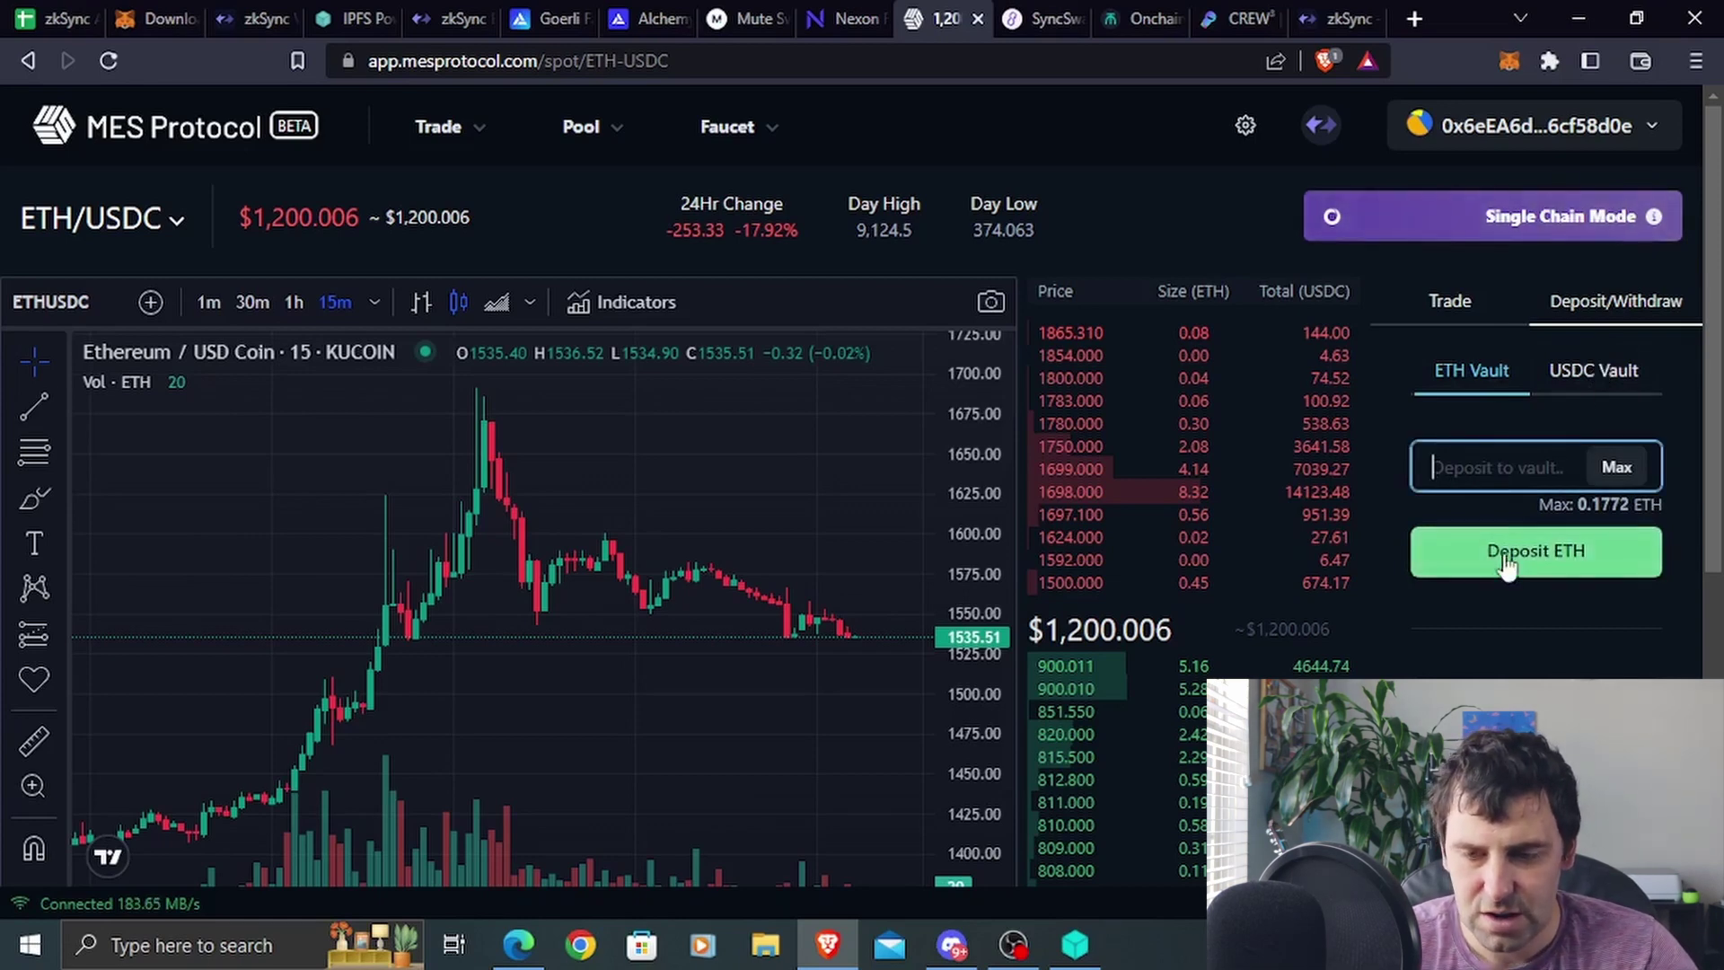
click(1459, 303)
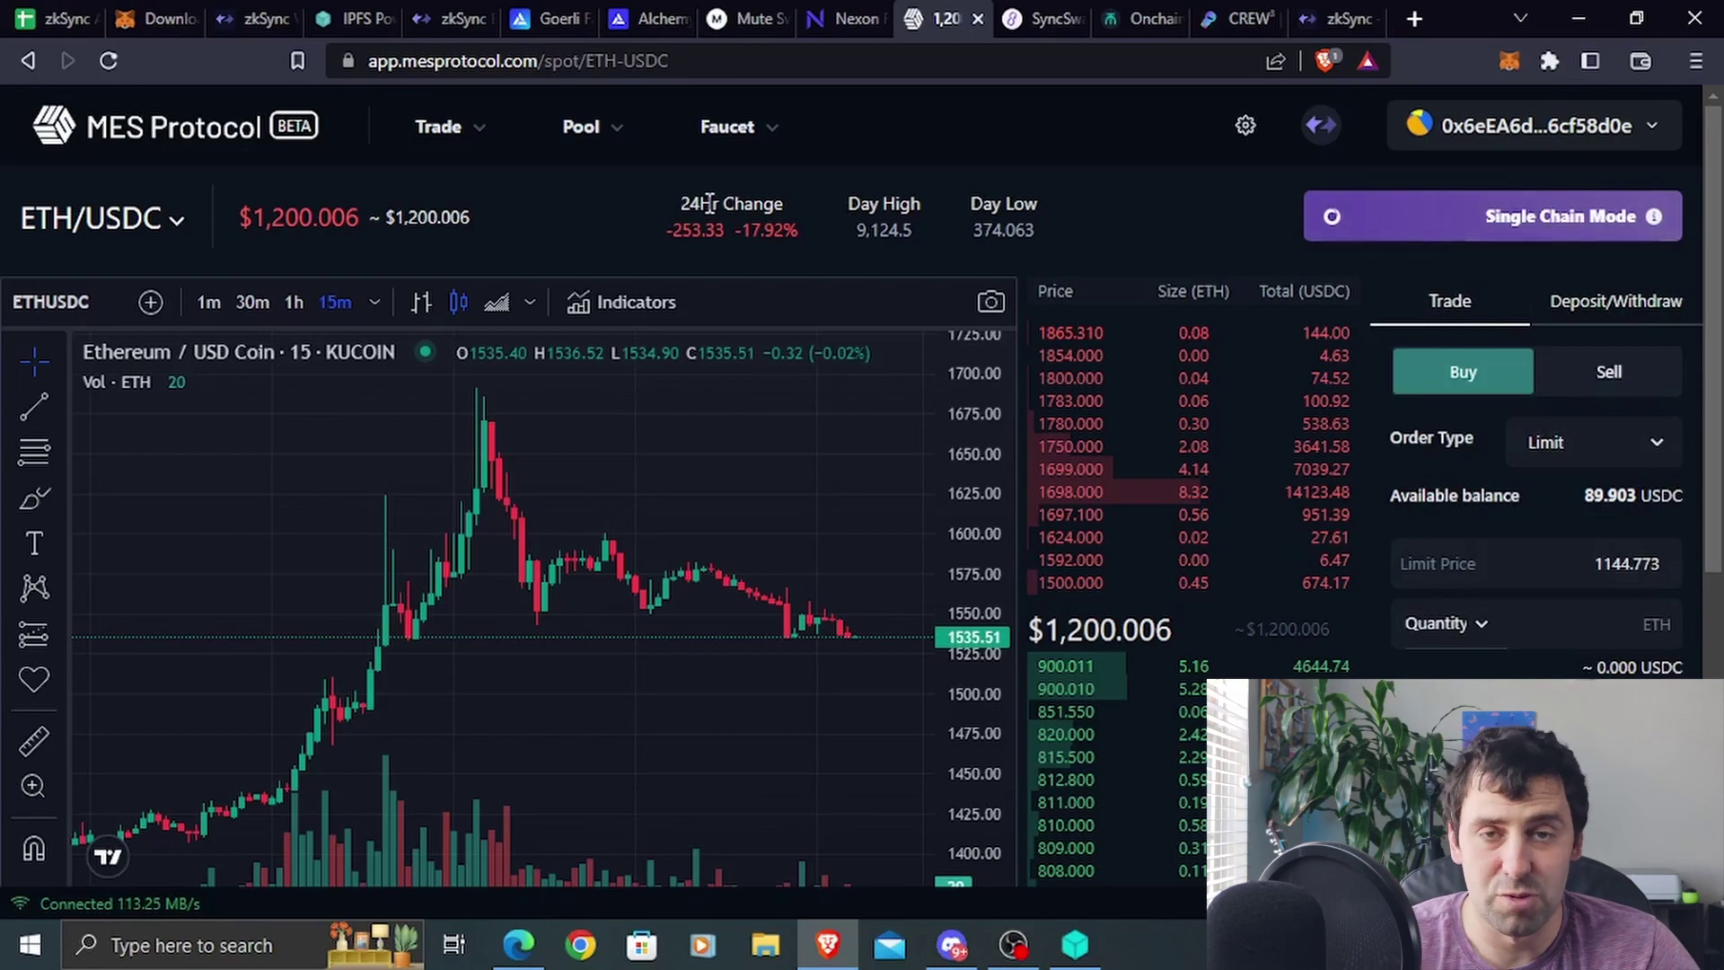
click(600, 128)
click(56, 19)
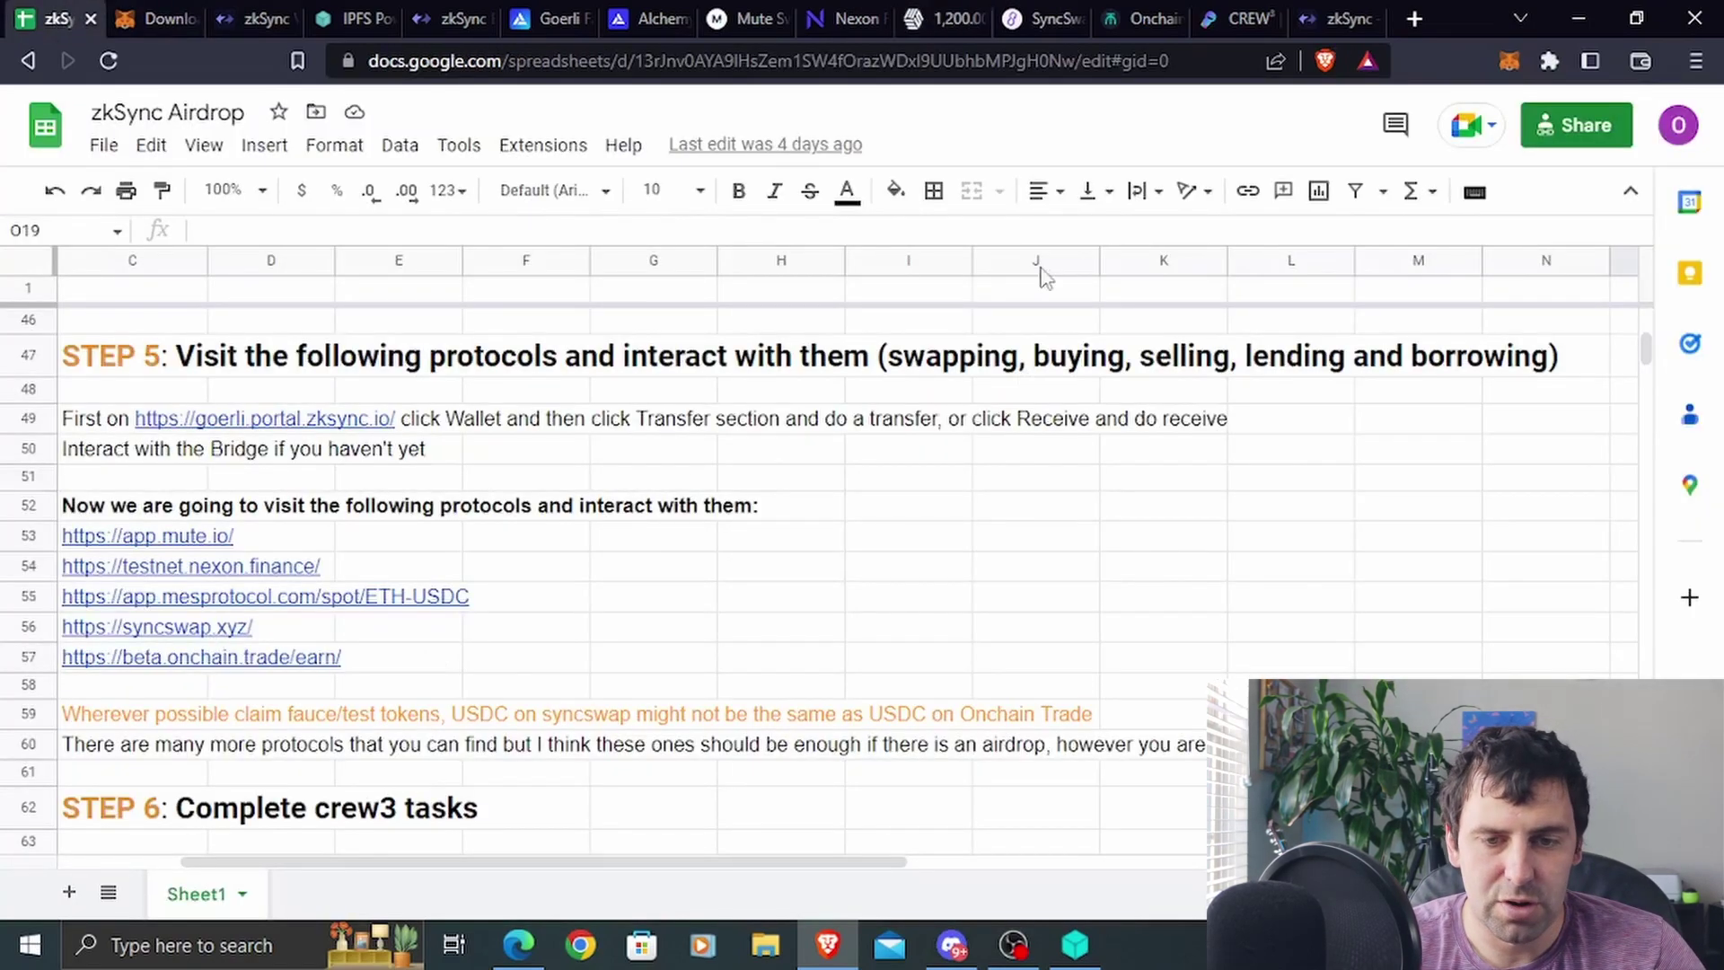
View SyncSwap's swap page, recheck the spreadsheet's protocol list, and open Onchain Trade's Earn page
click(1047, 18)
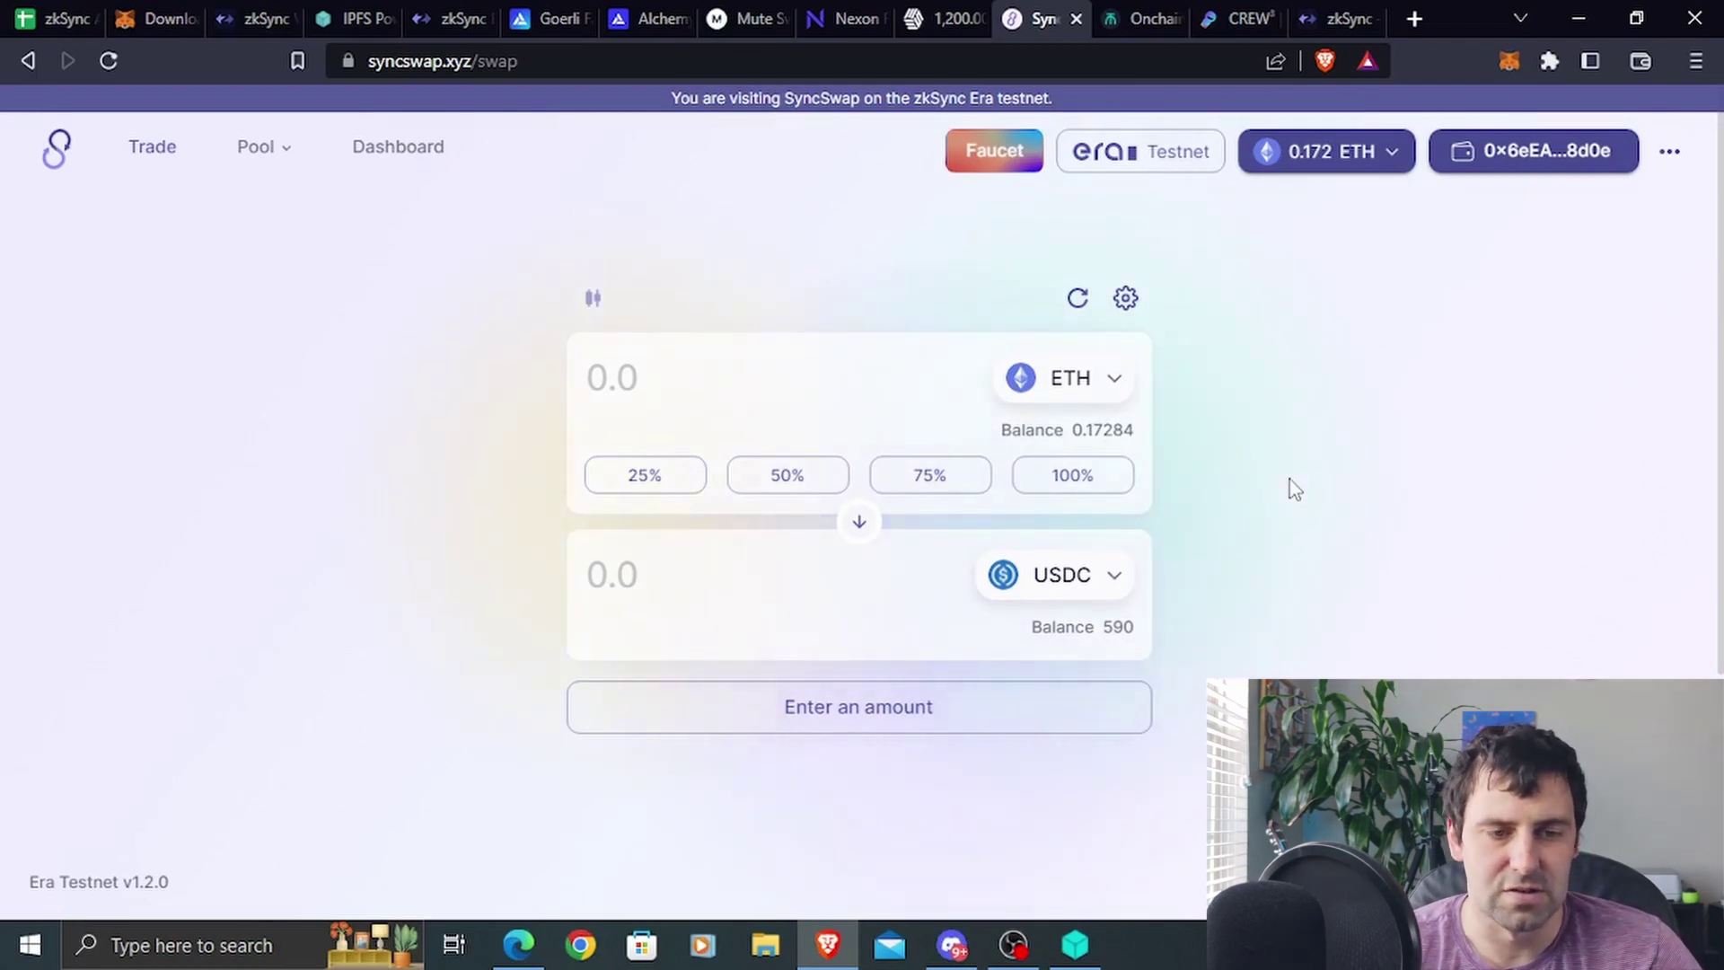
key(ctrl+1)
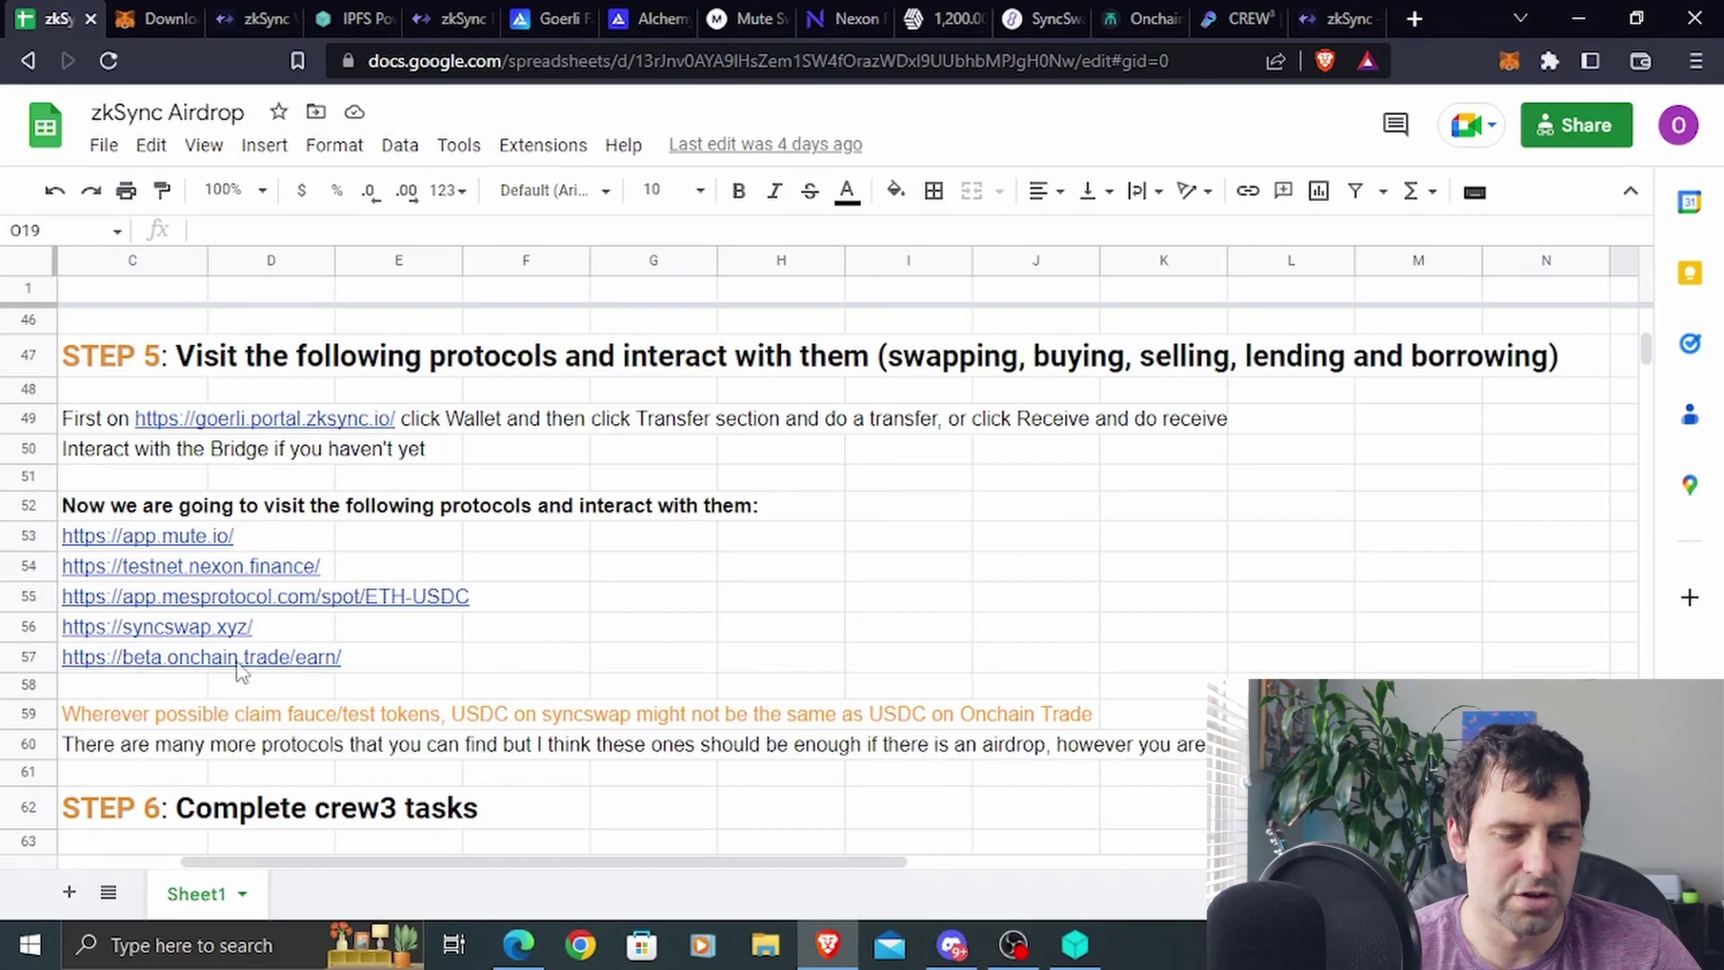
click(1137, 20)
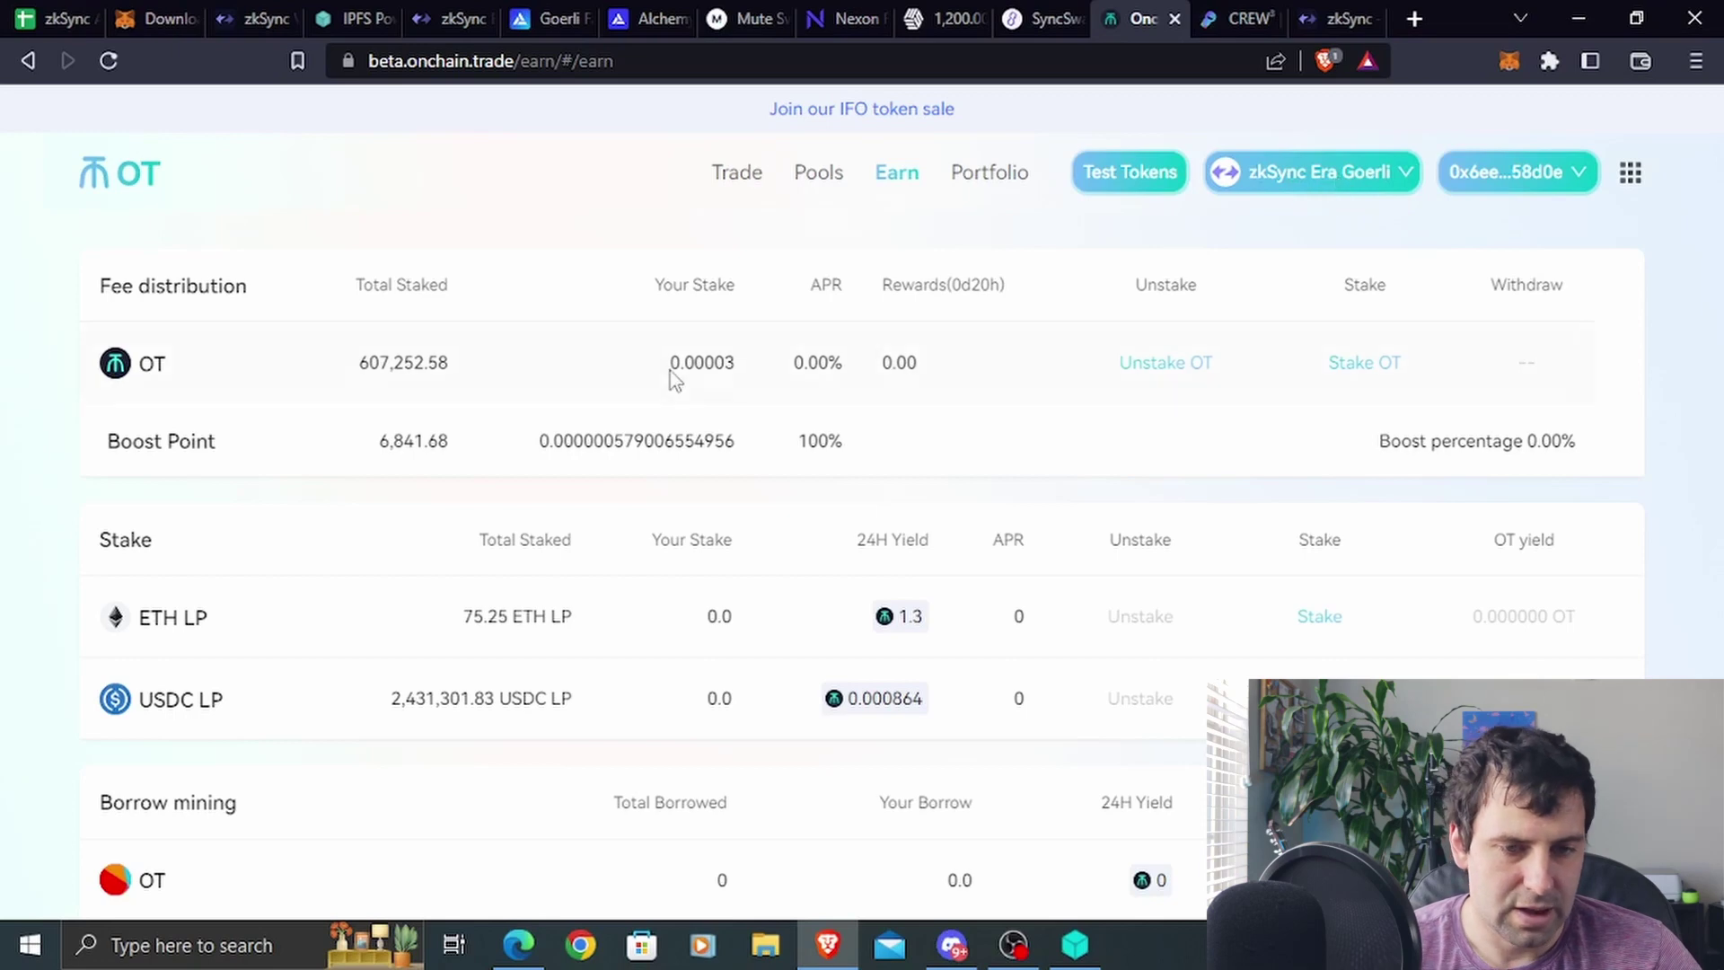
Set up Onchain Trade's swap form to pay with ETH and receive OT
click(738, 176)
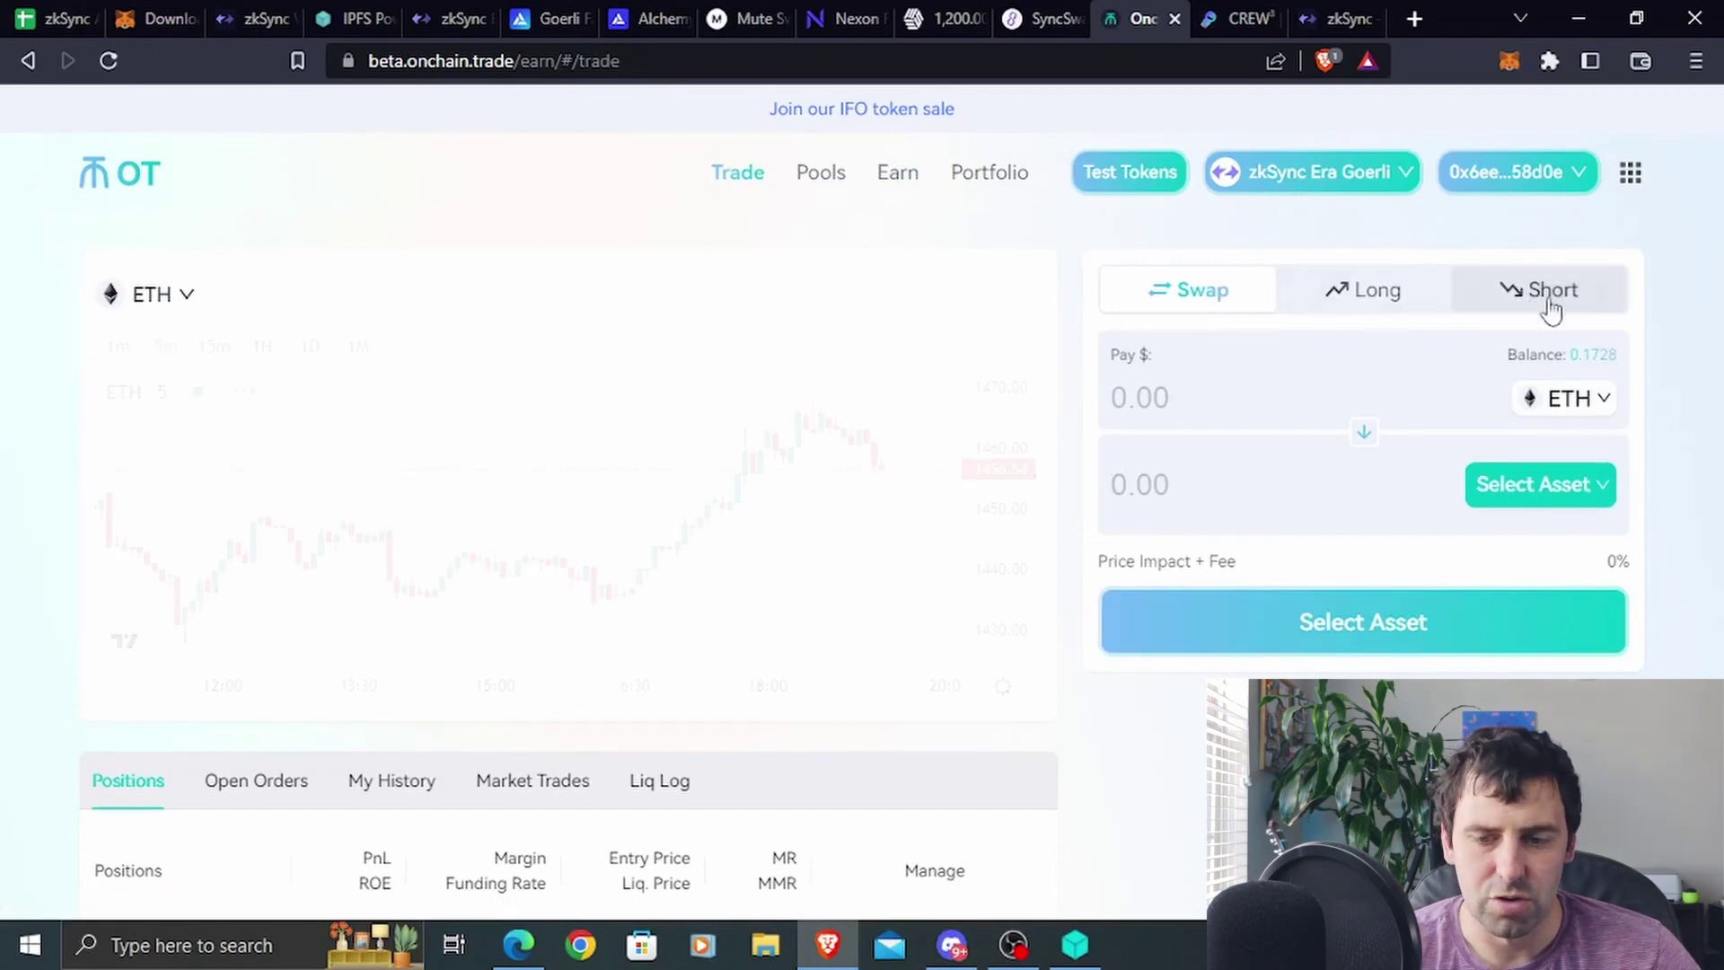
click(1590, 489)
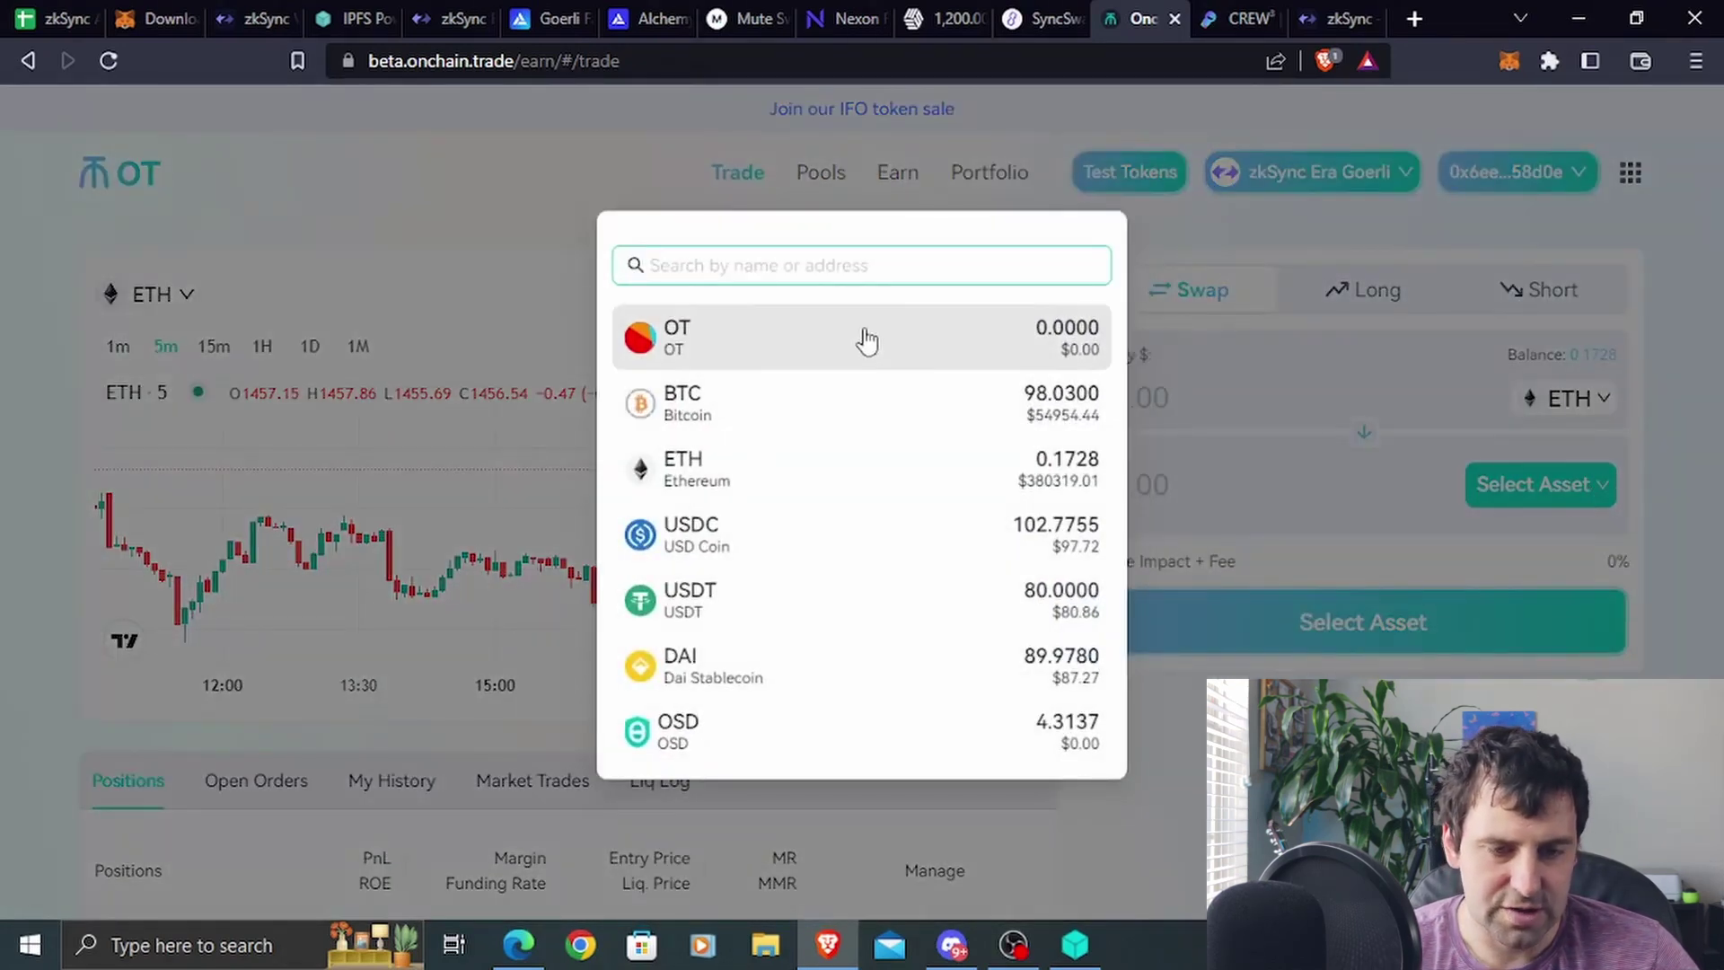
click(868, 339)
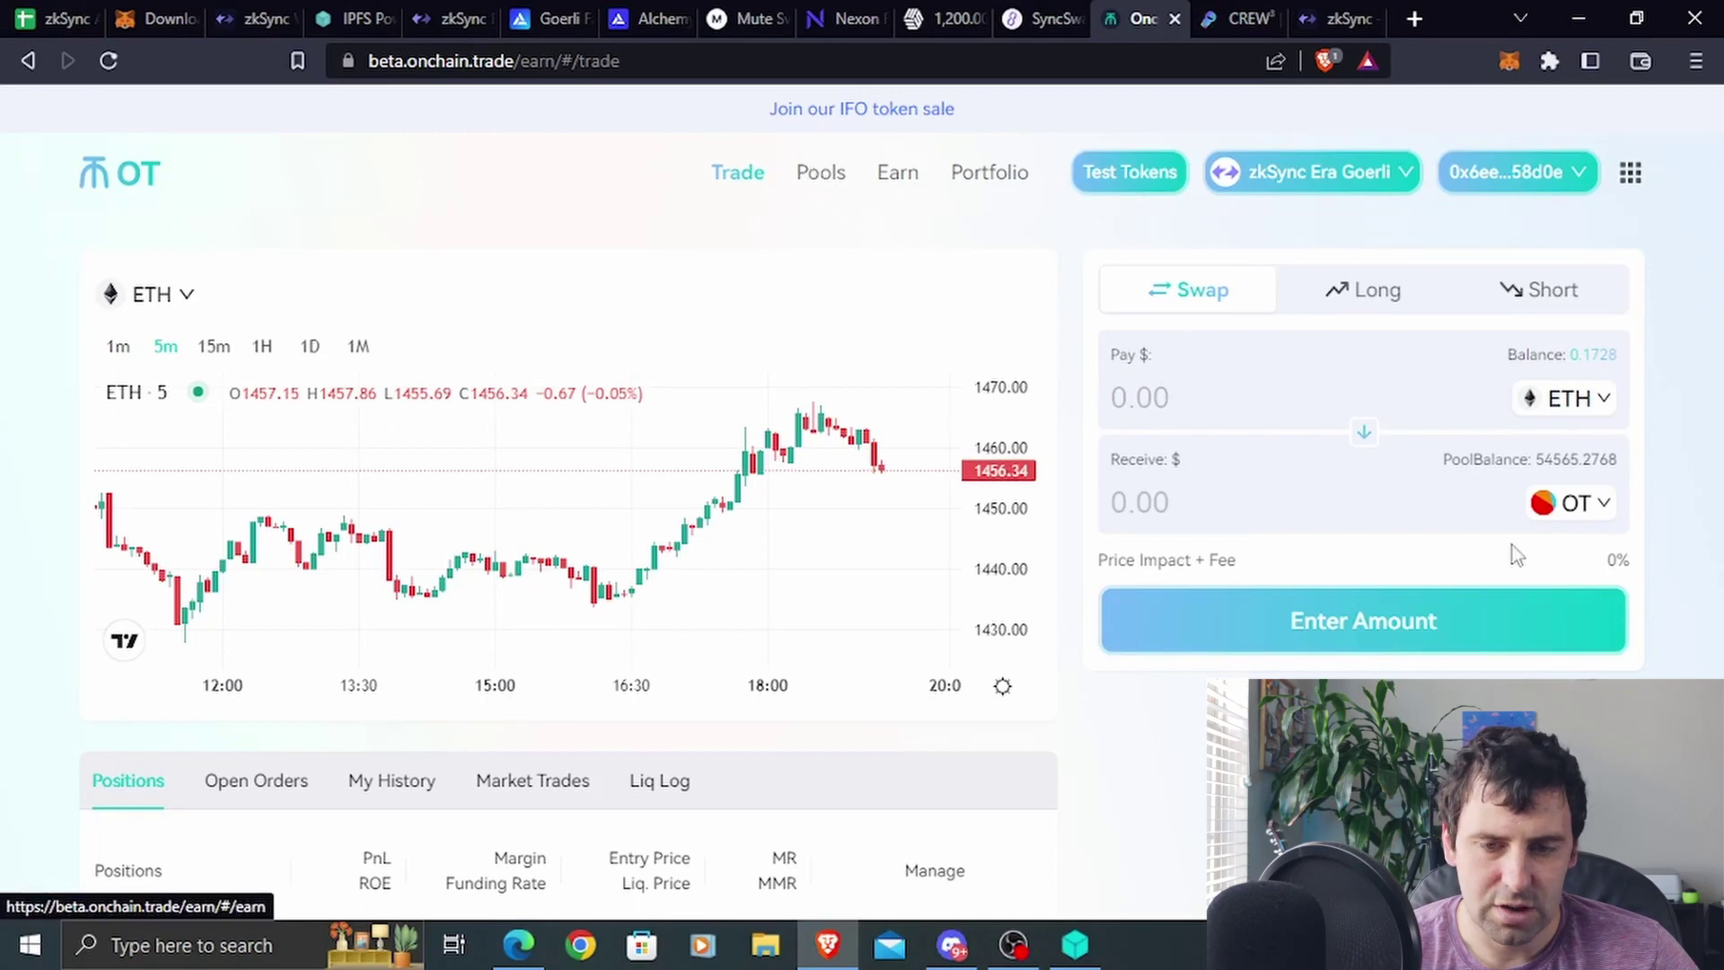
Examine Onchain Trade's pools with their borrow, repay and liquidity options, and the Earn page's fee distribution, staking and borrow mining sections
click(805, 174)
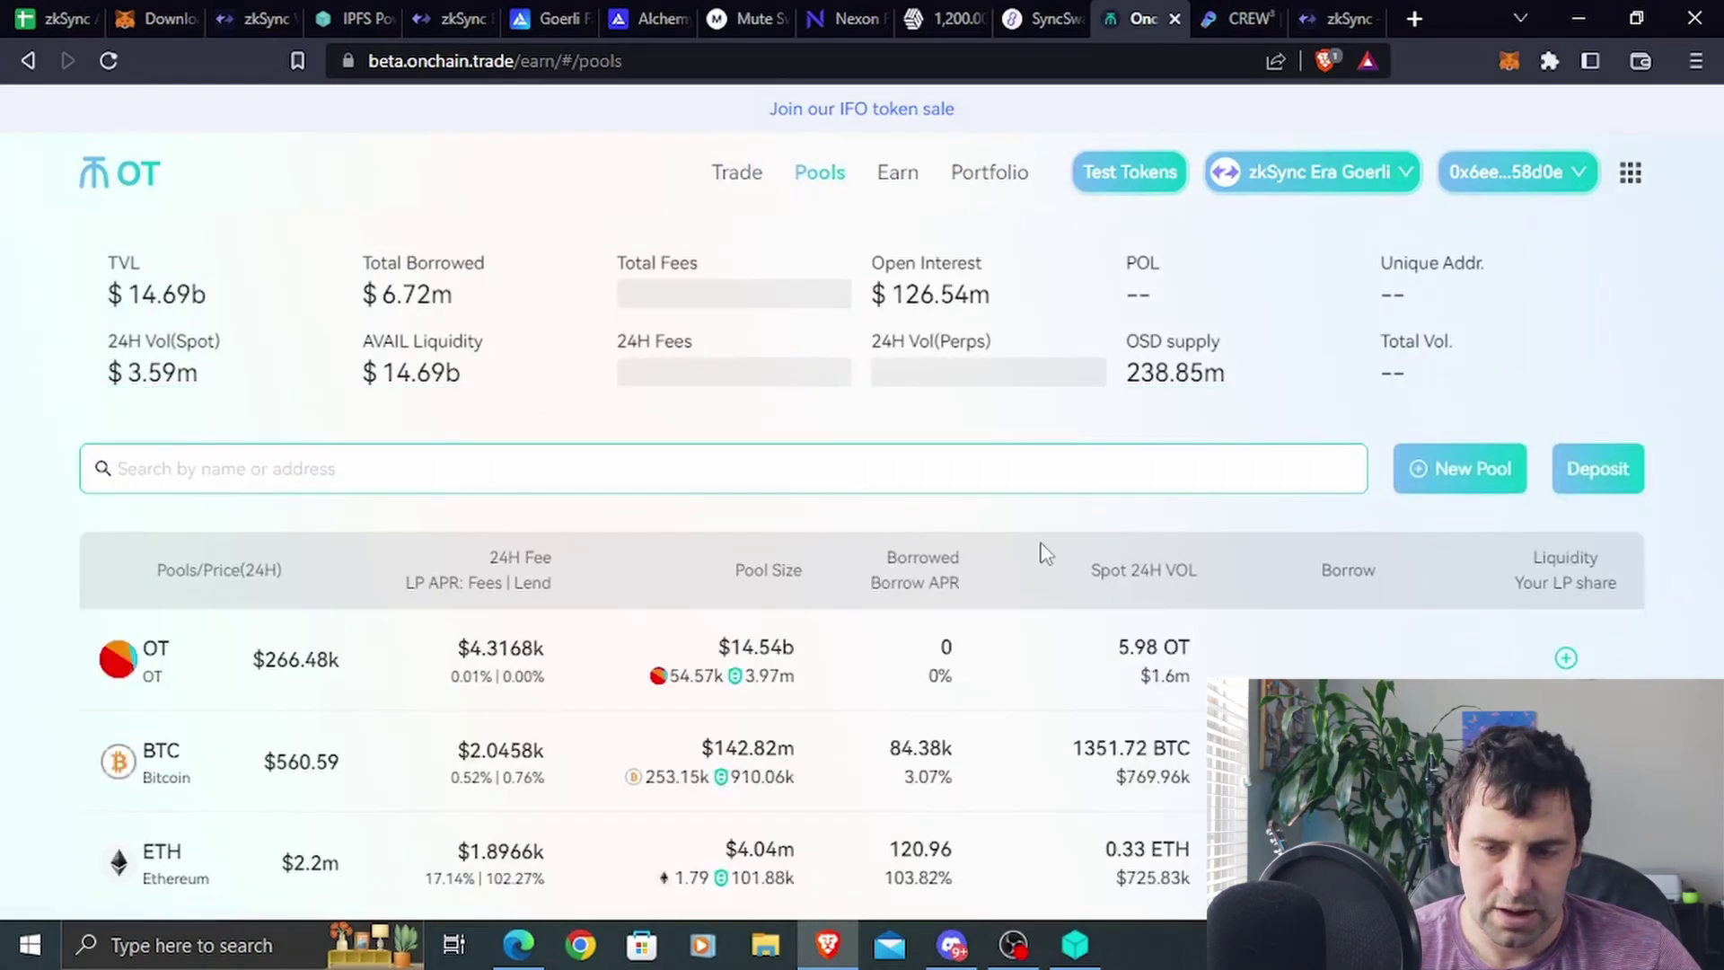
scroll(1483, 596, down, 4)
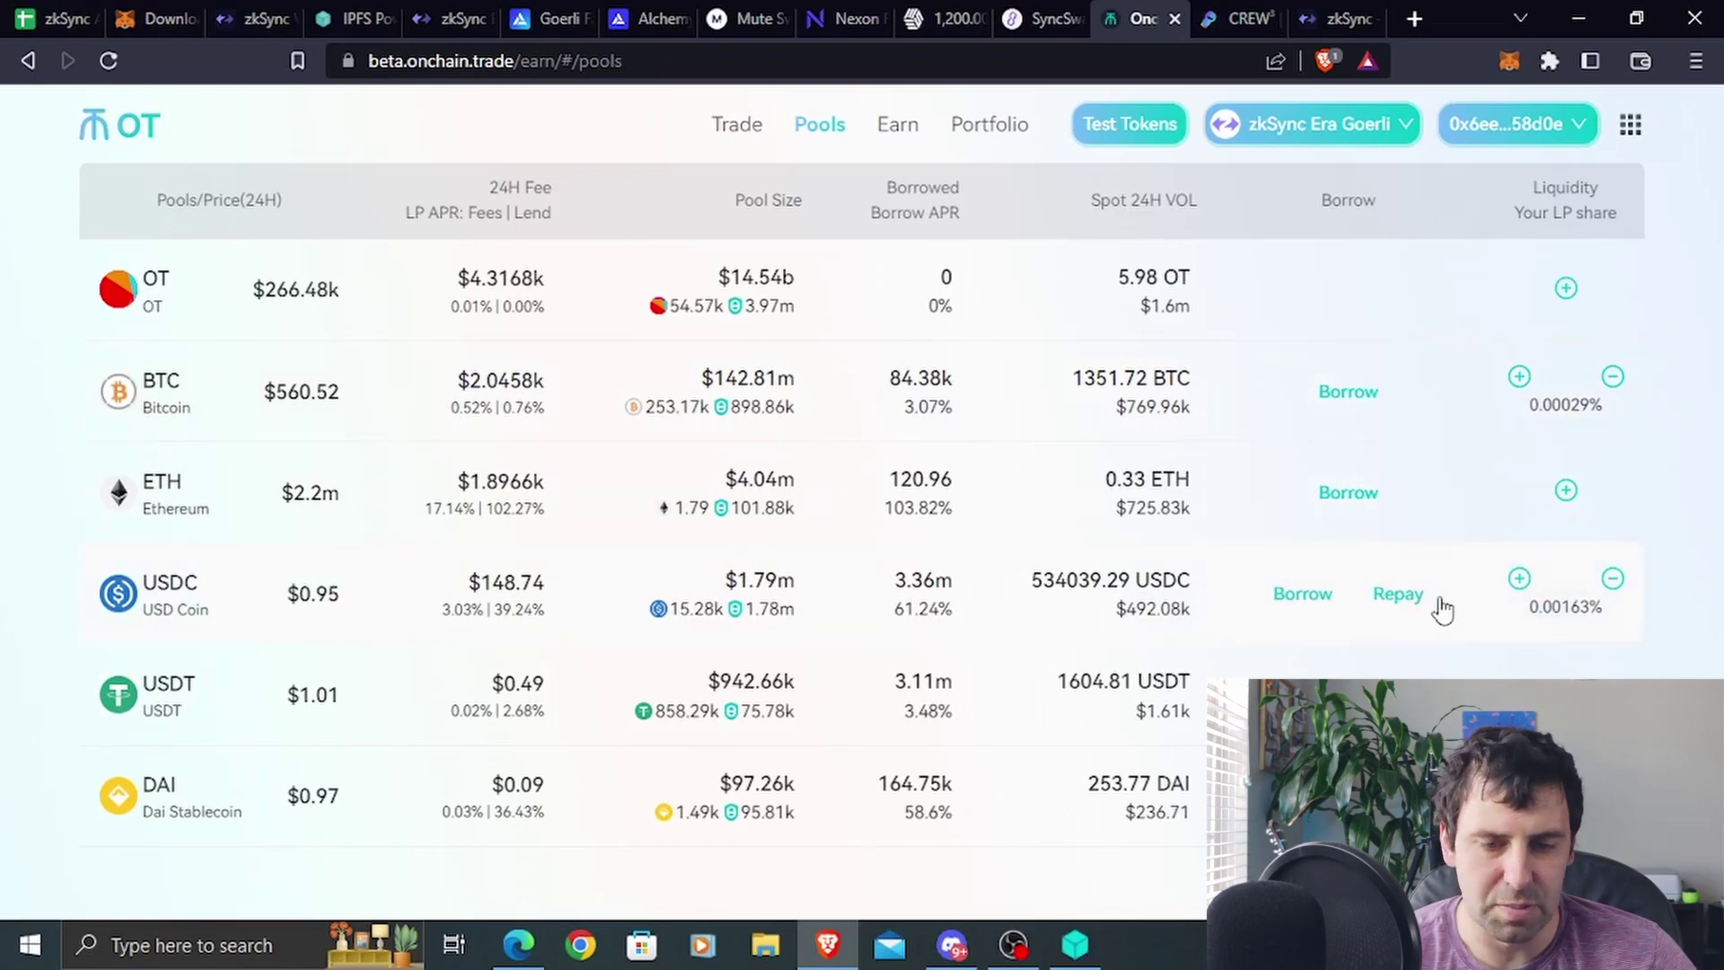
scroll(1145, 537, up, 4)
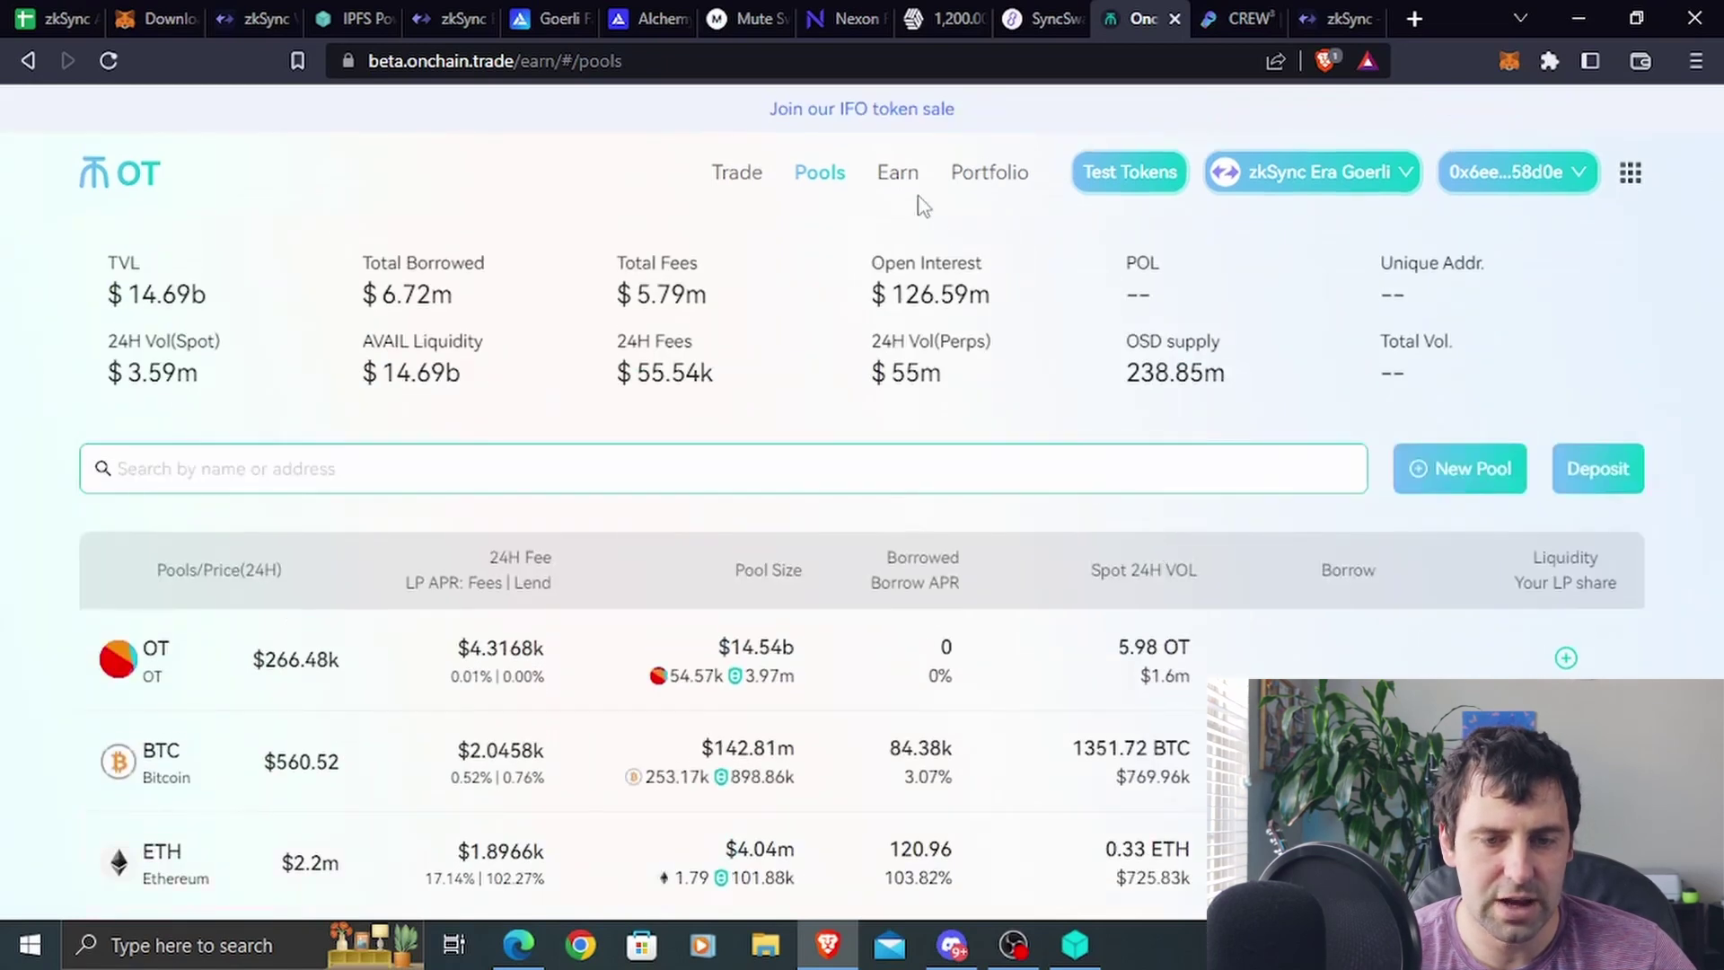
click(910, 197)
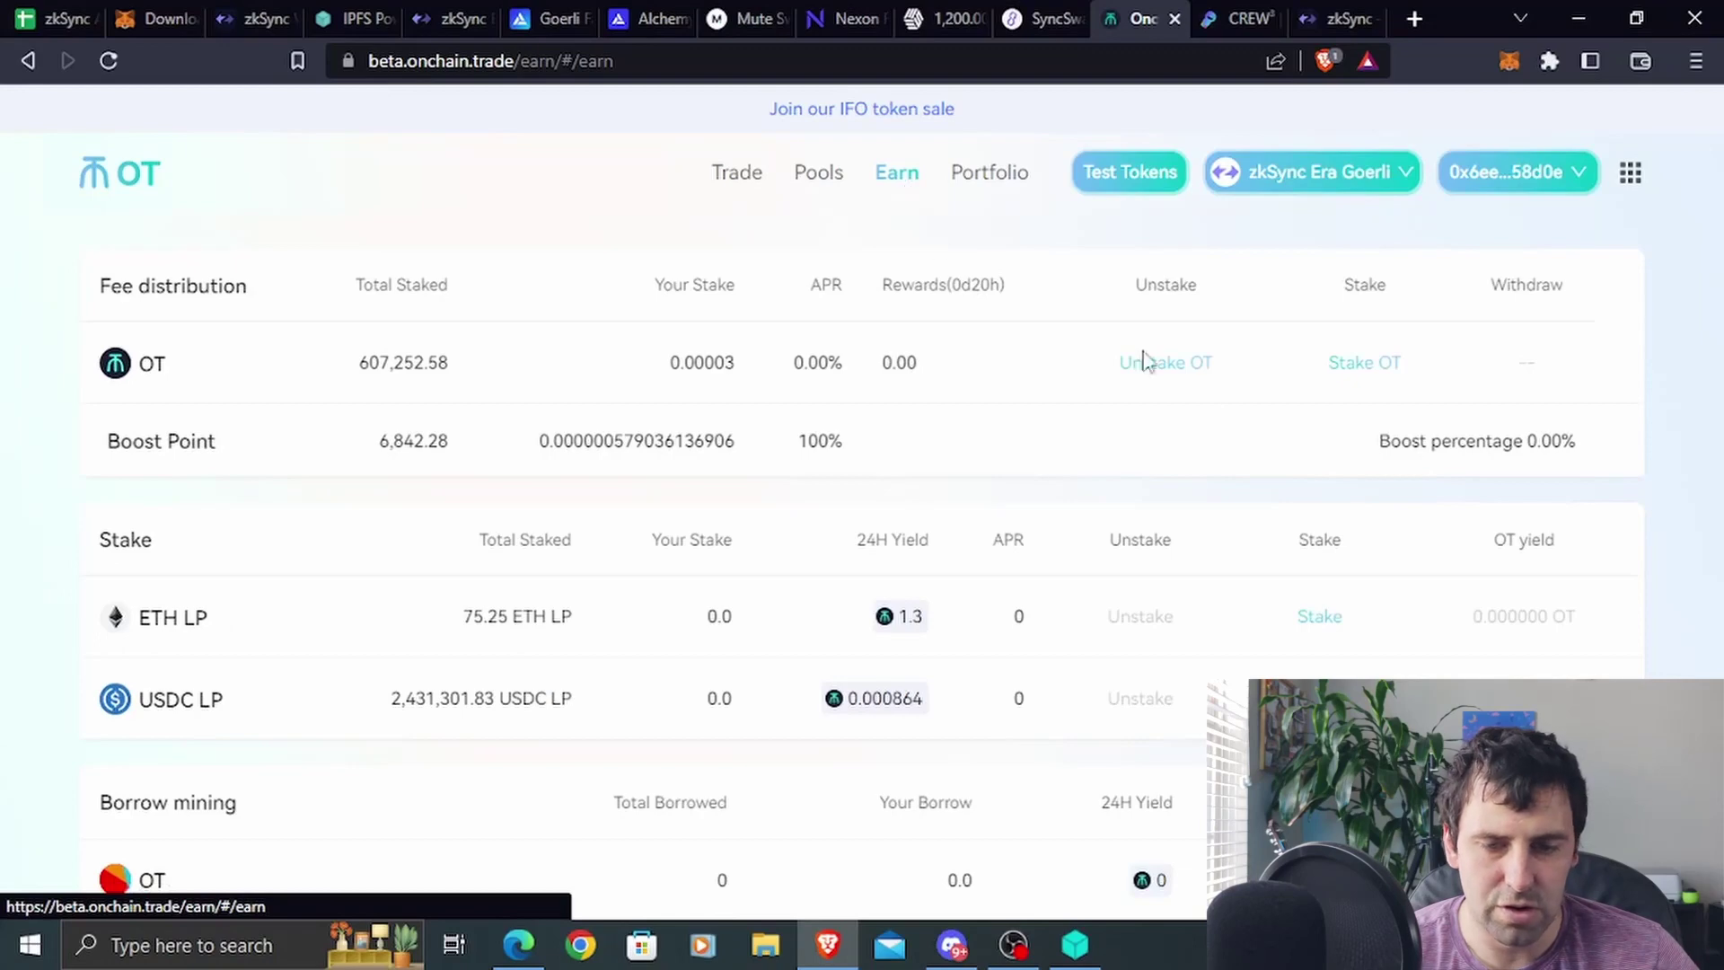
scroll(1042, 385, down, 5)
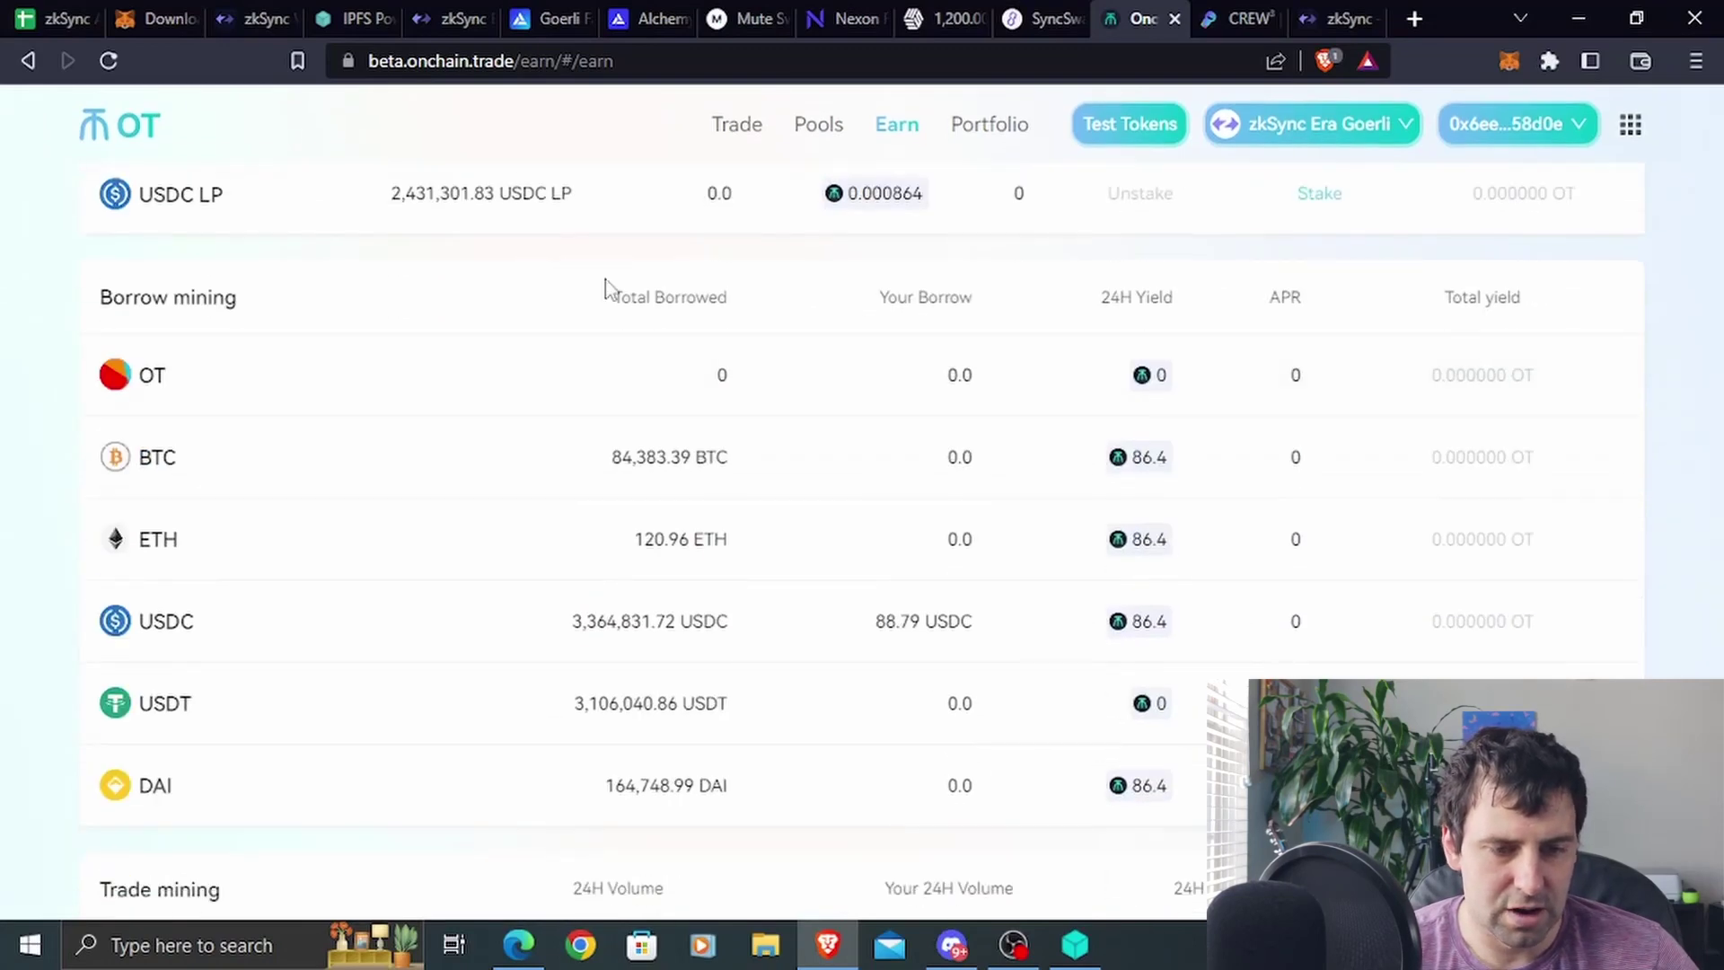
scroll(602, 359, up, 4)
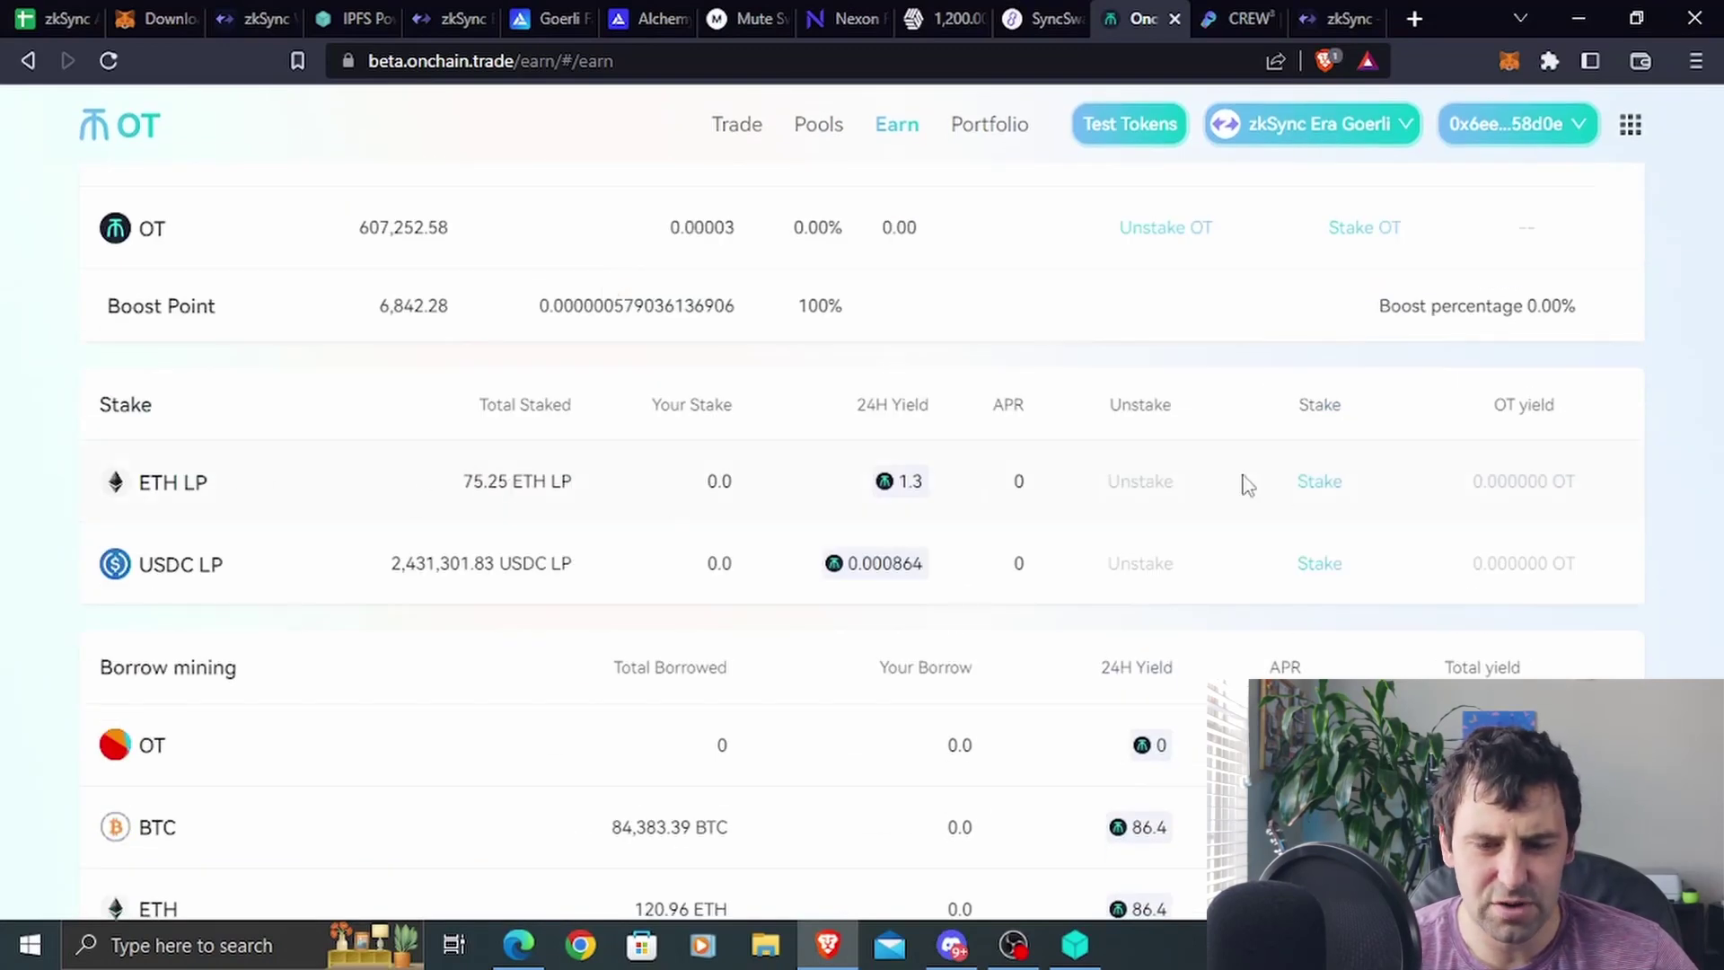
scroll(1227, 498, up, 2)
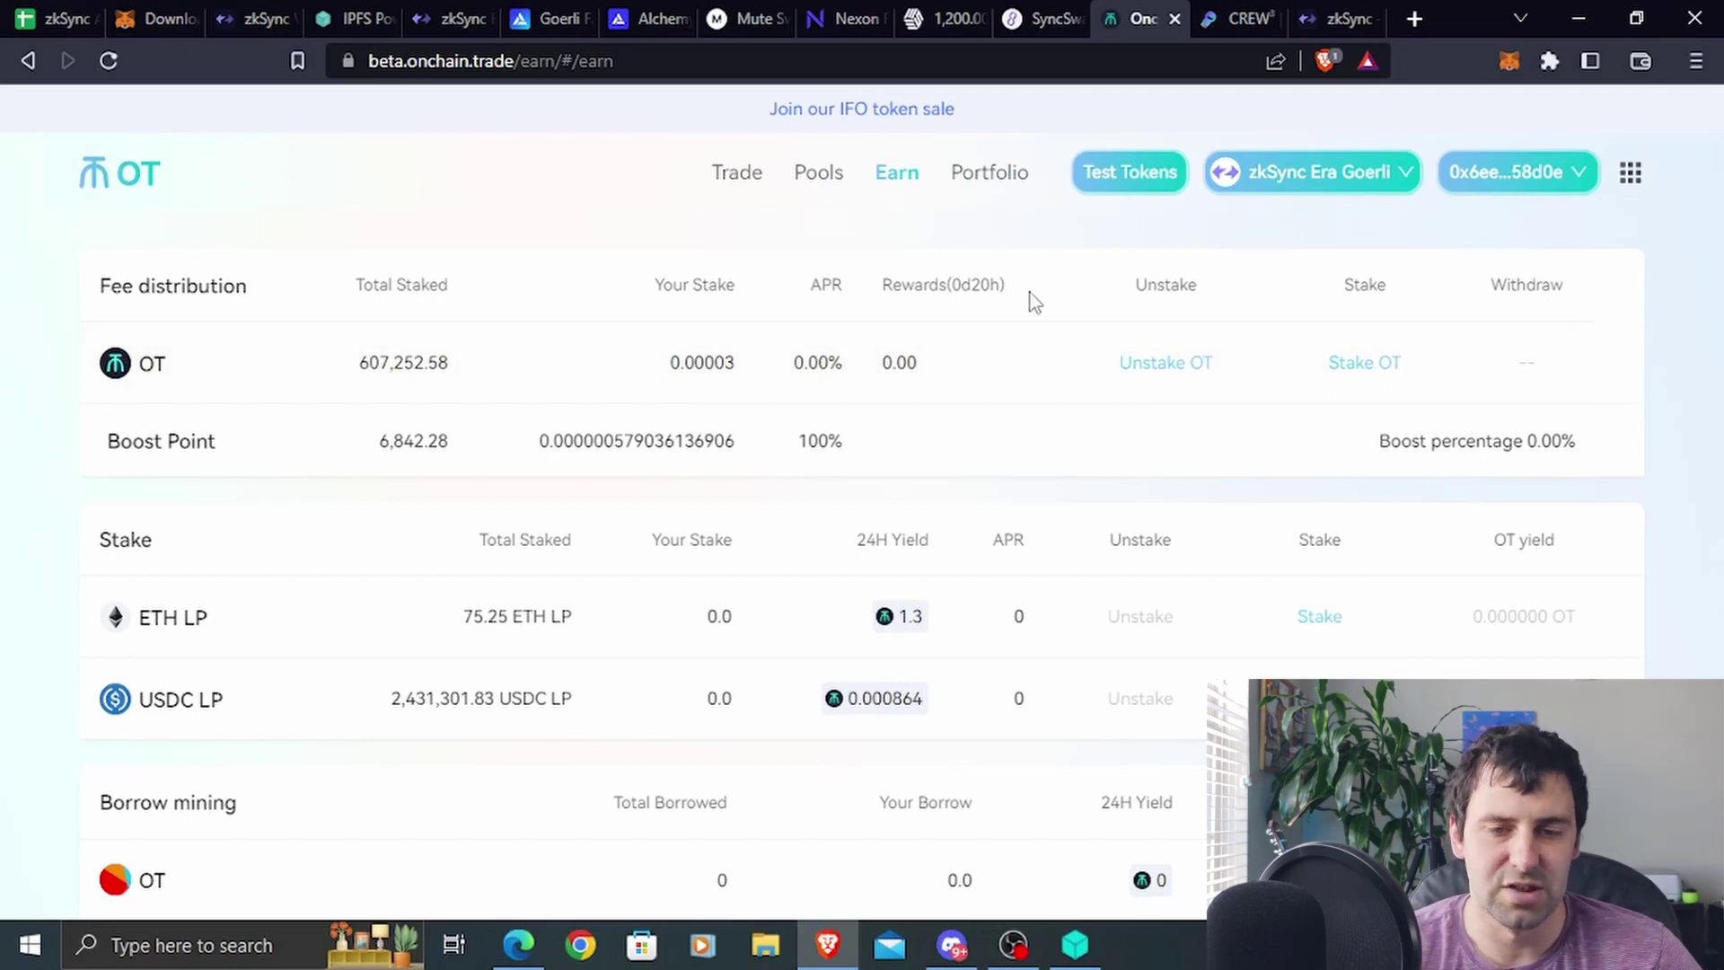
Return to the zkSync Airdrop spreadsheet and read the test token notes and the Step 6 crew3 task instructions
click(48, 20)
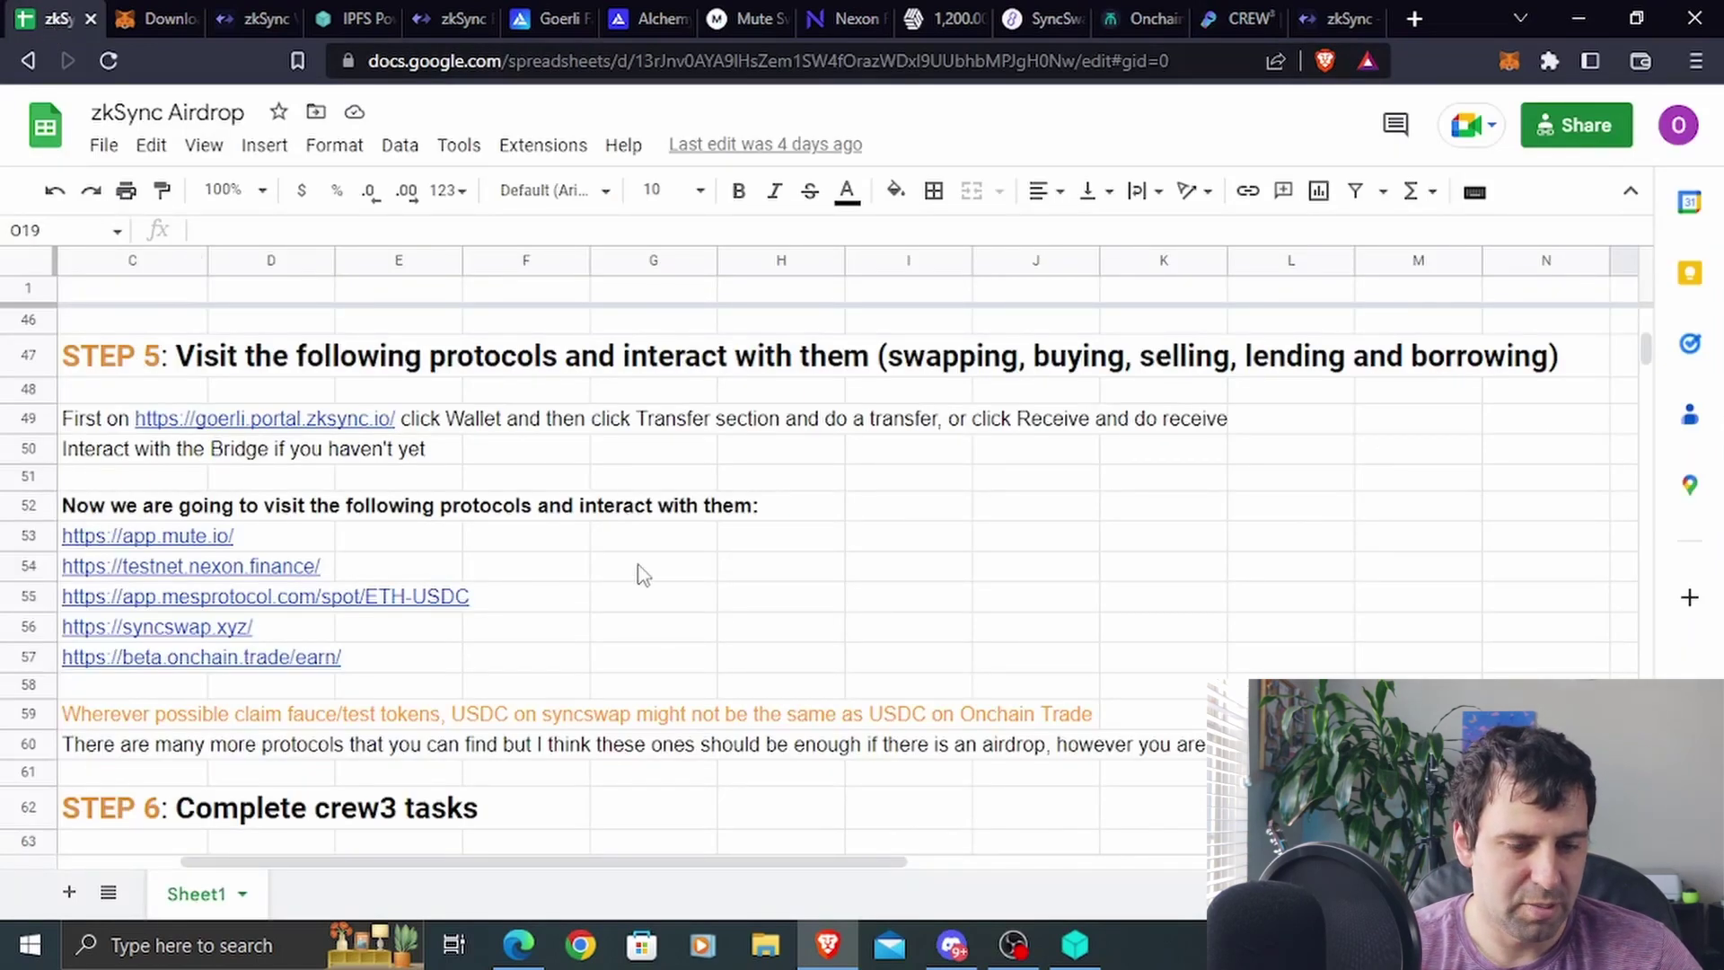
scroll(644, 575, down, 2)
scroll(643, 575, up, 1)
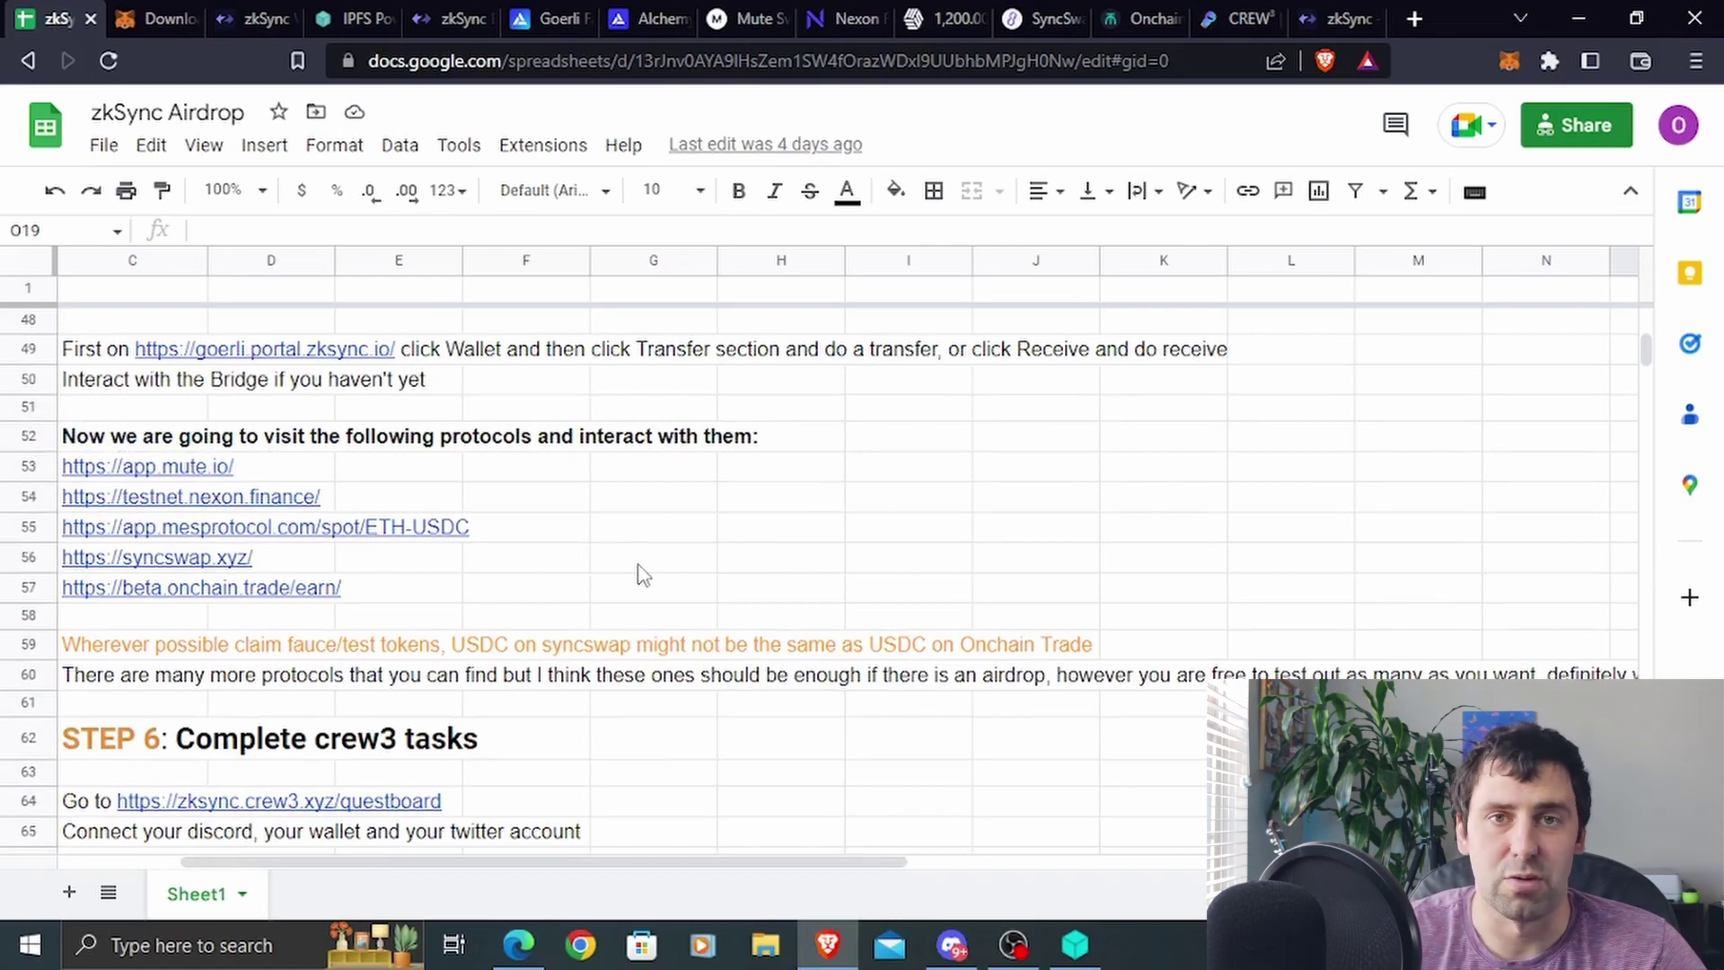
scroll(644, 575, down, 3)
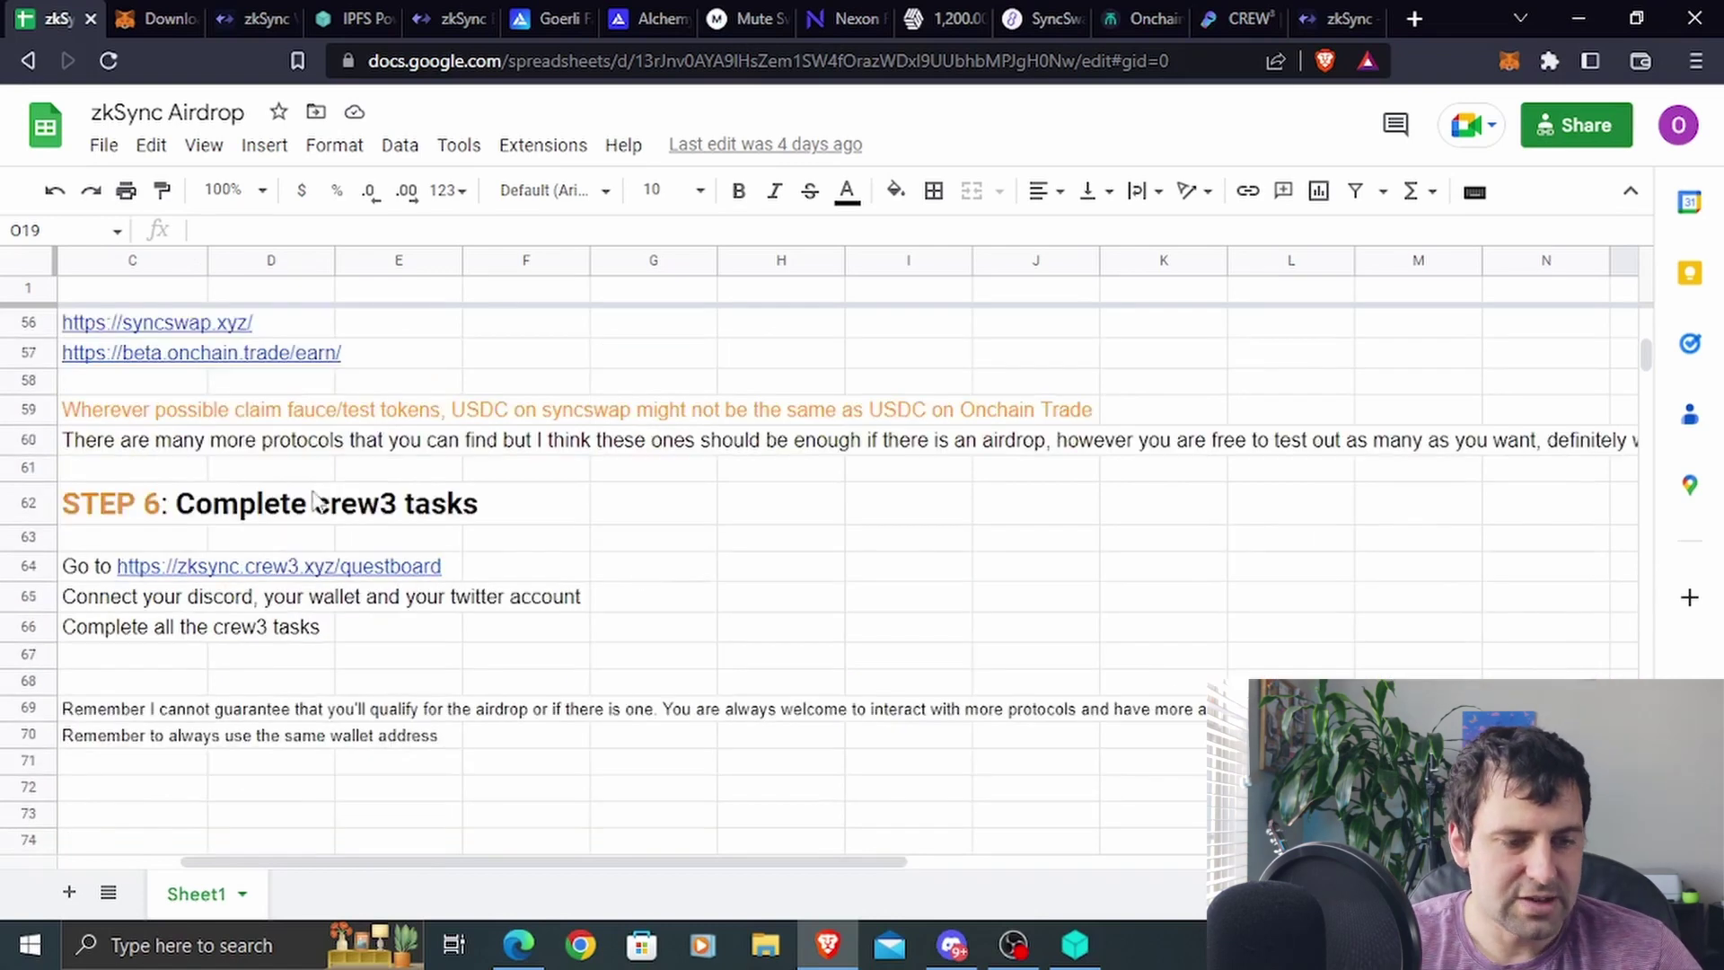
click(157, 510)
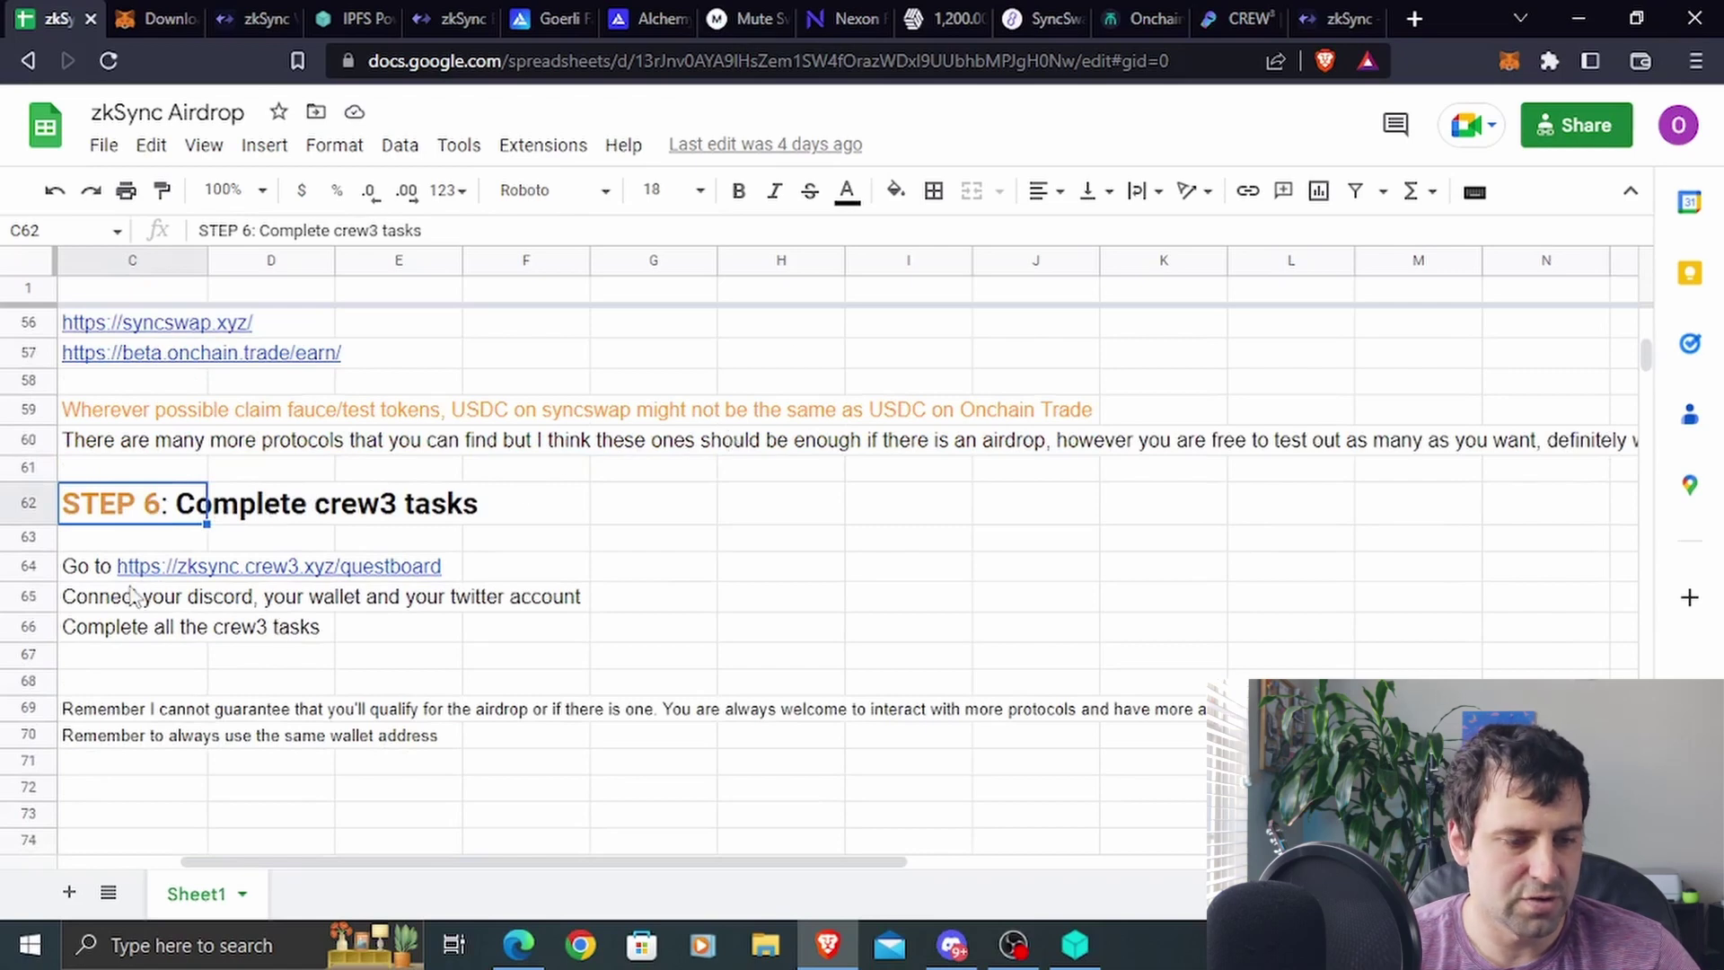
click(106, 569)
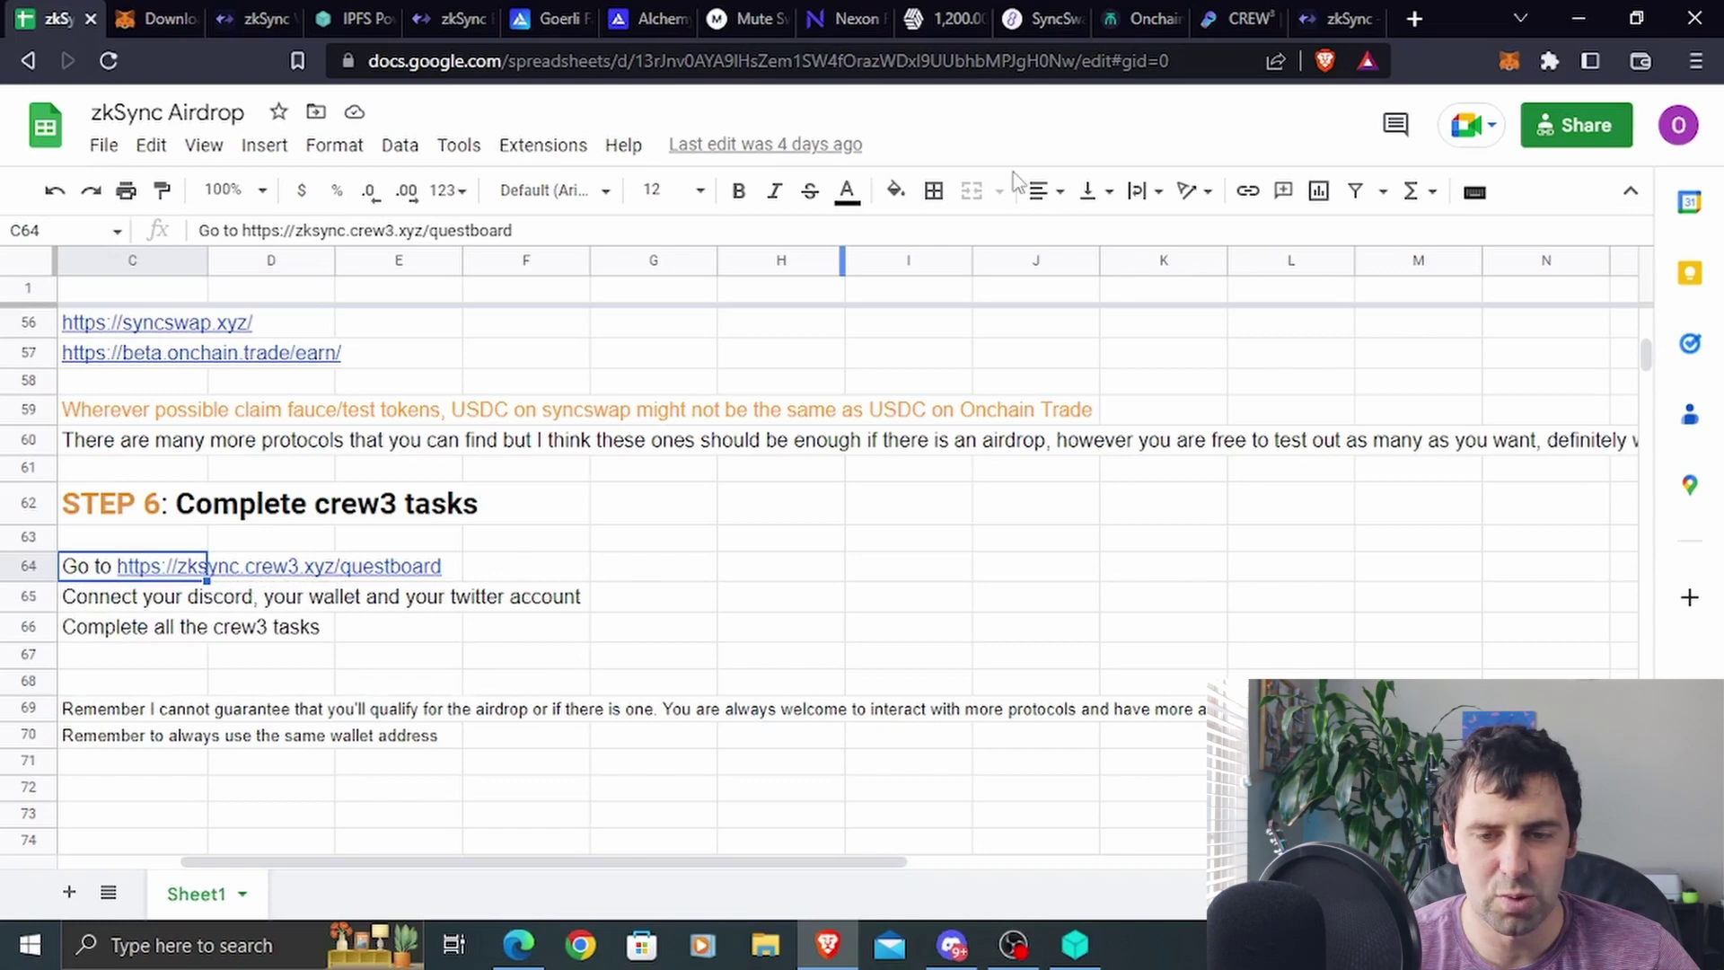
Open the zkSync questboard on crew3 and examine its Community, Security, Twitter and jointhemission quests
click(1243, 16)
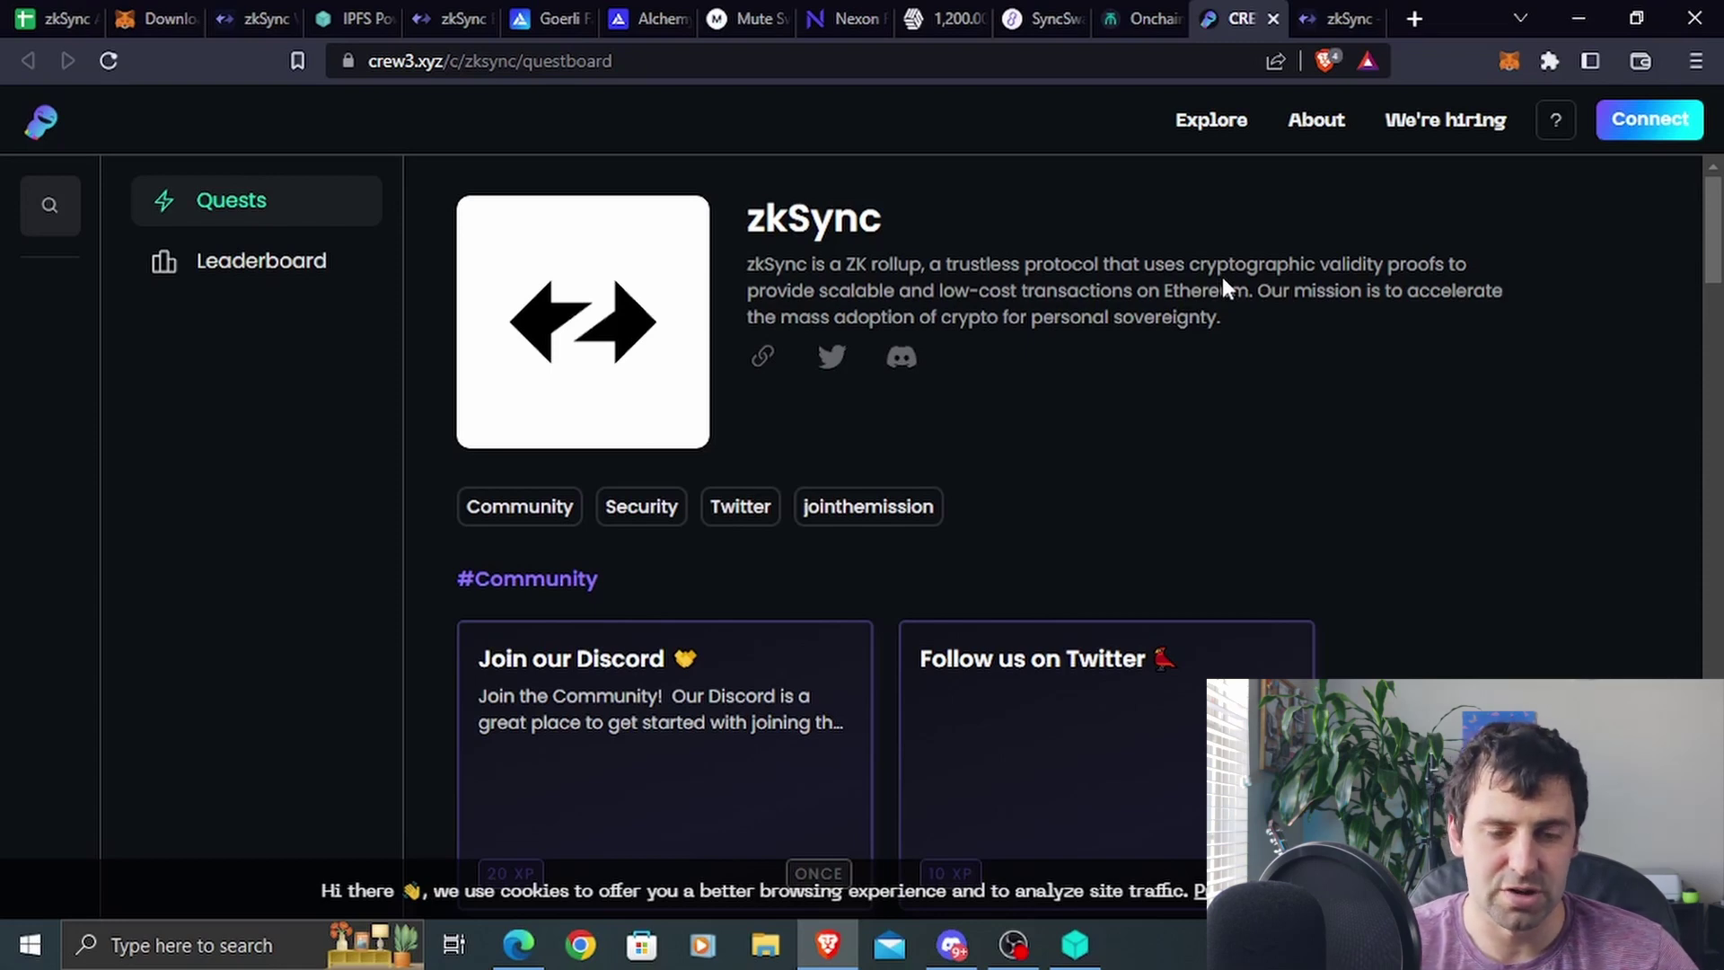
scroll(1082, 332, down, 5)
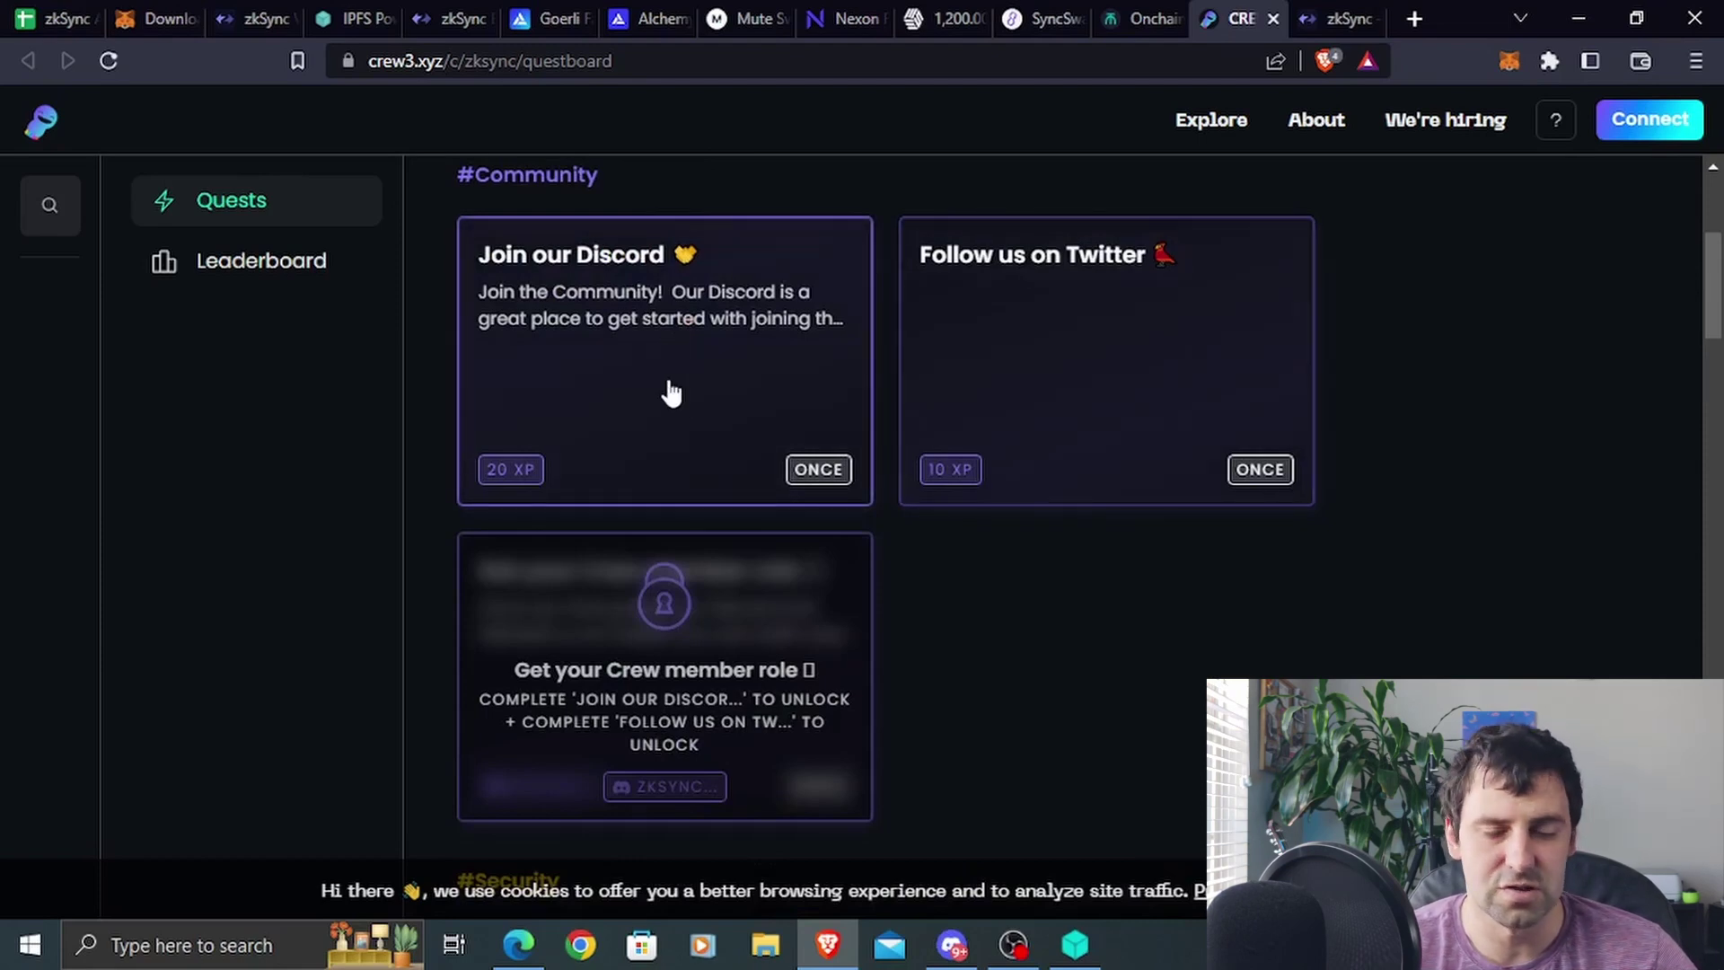
scroll(672, 393, down, 8)
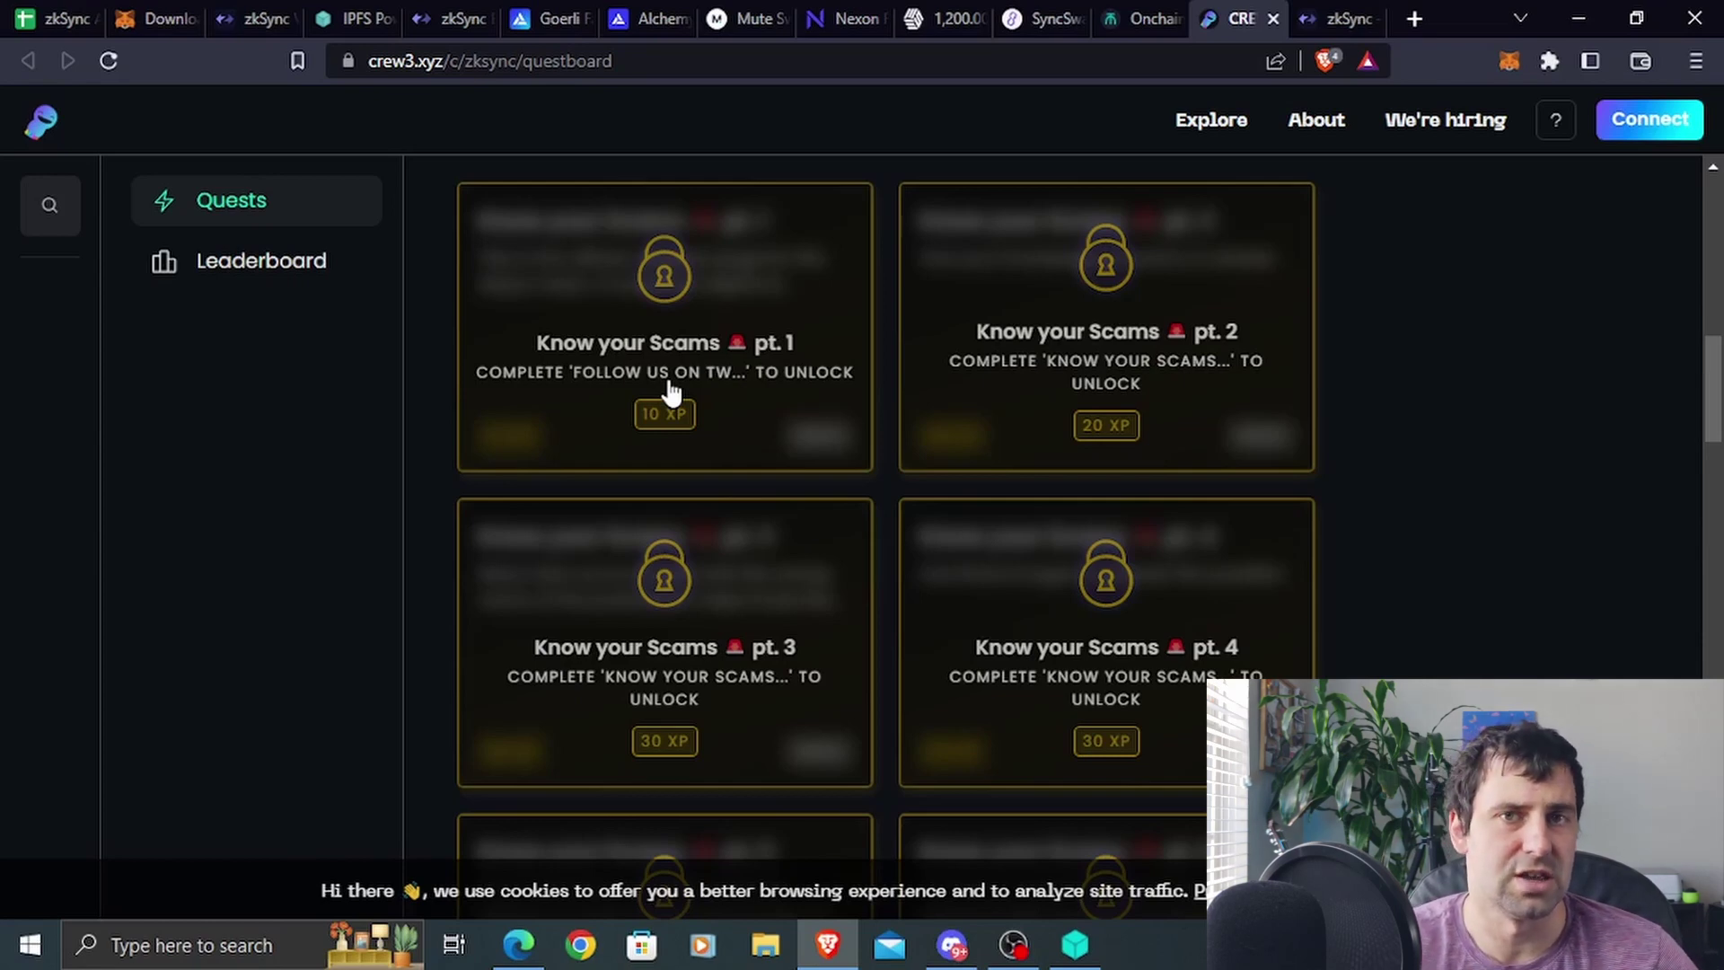
scroll(672, 393, down, 15)
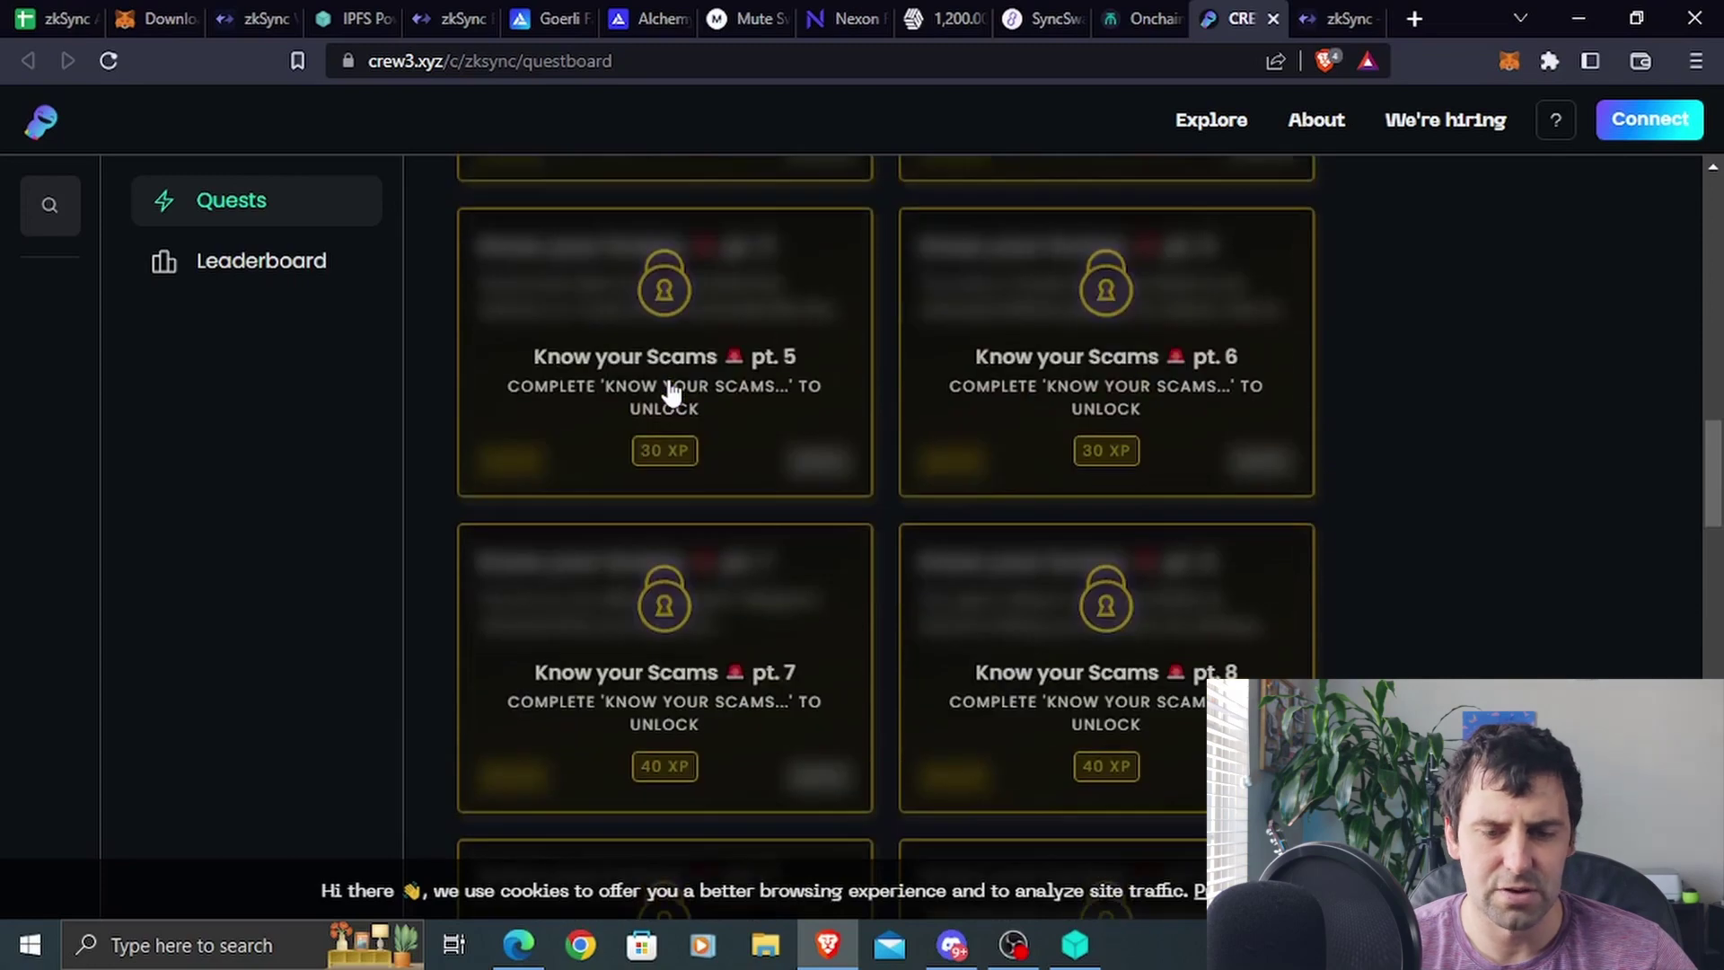
scroll(672, 393, down, 12)
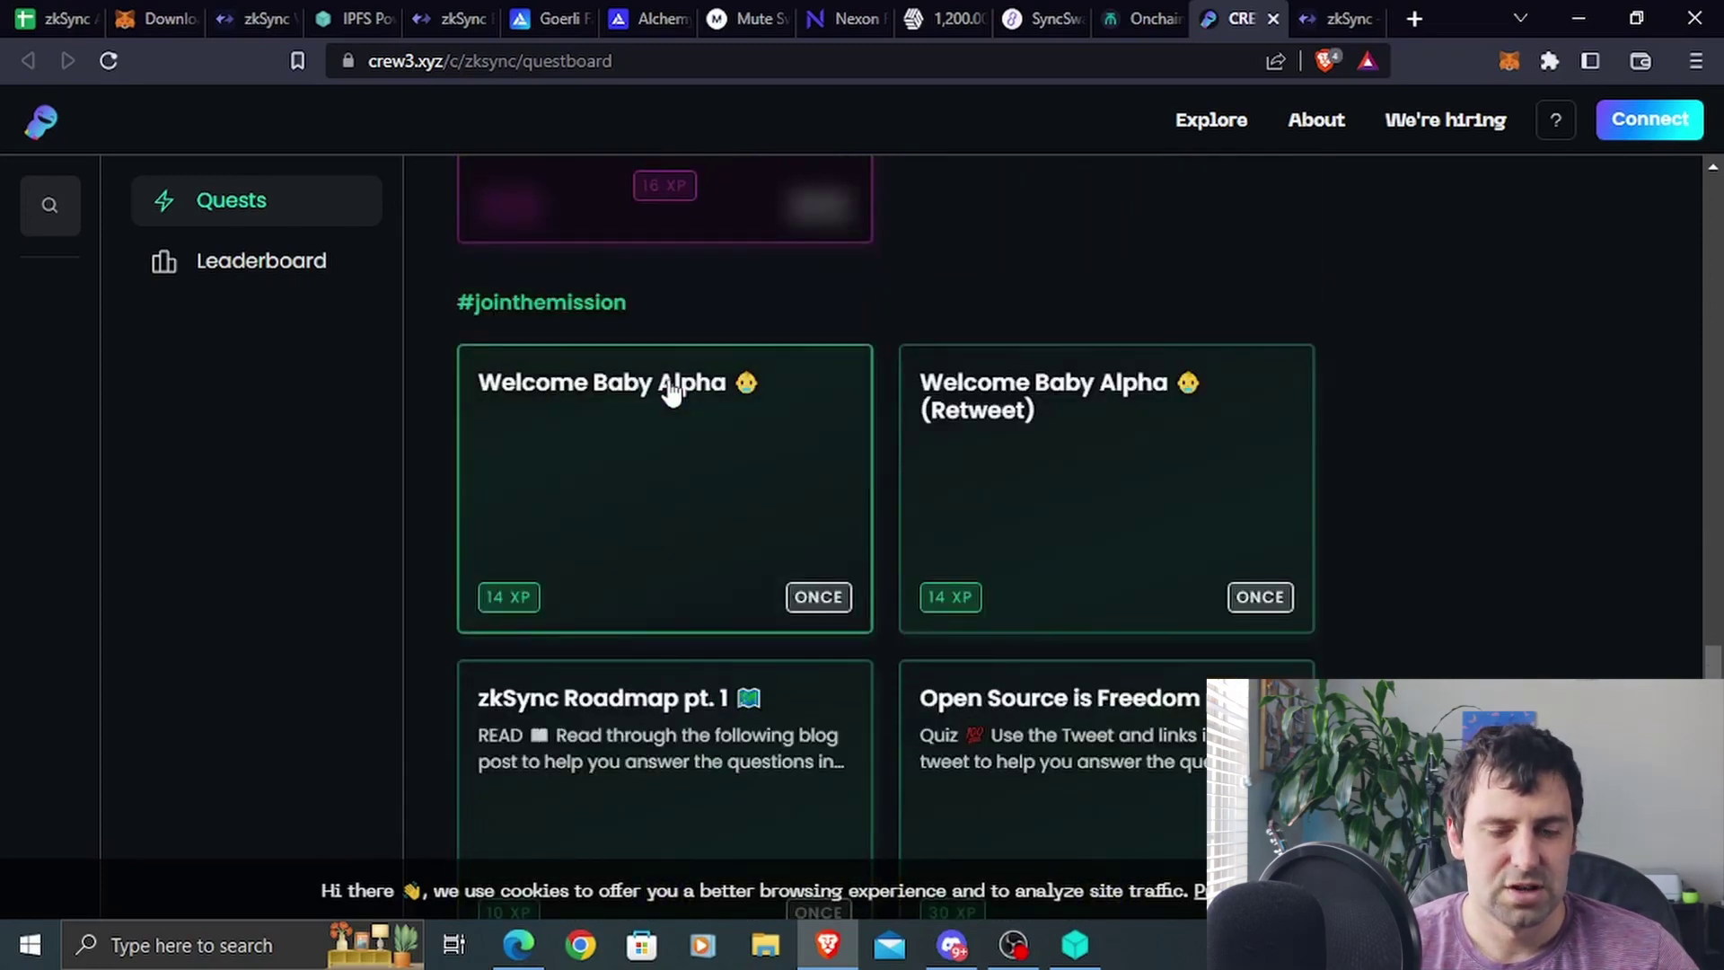
scroll(672, 393, down, 8)
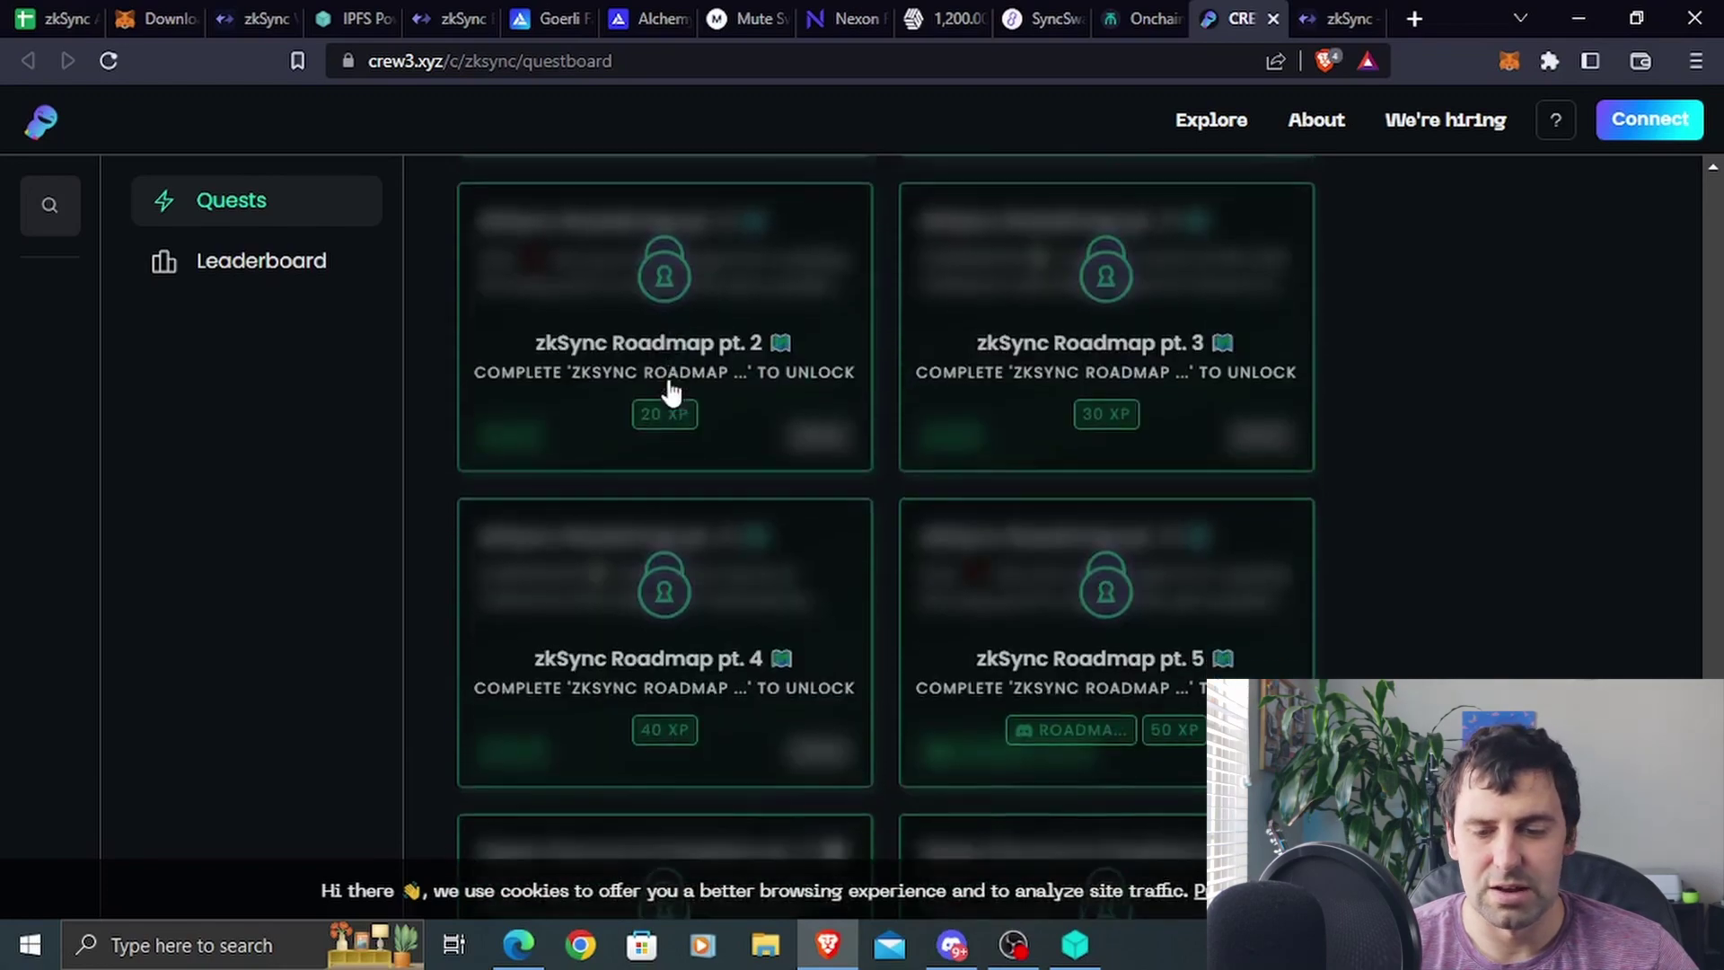
scroll(671, 392, down, 3)
scroll(672, 392, up, 10)
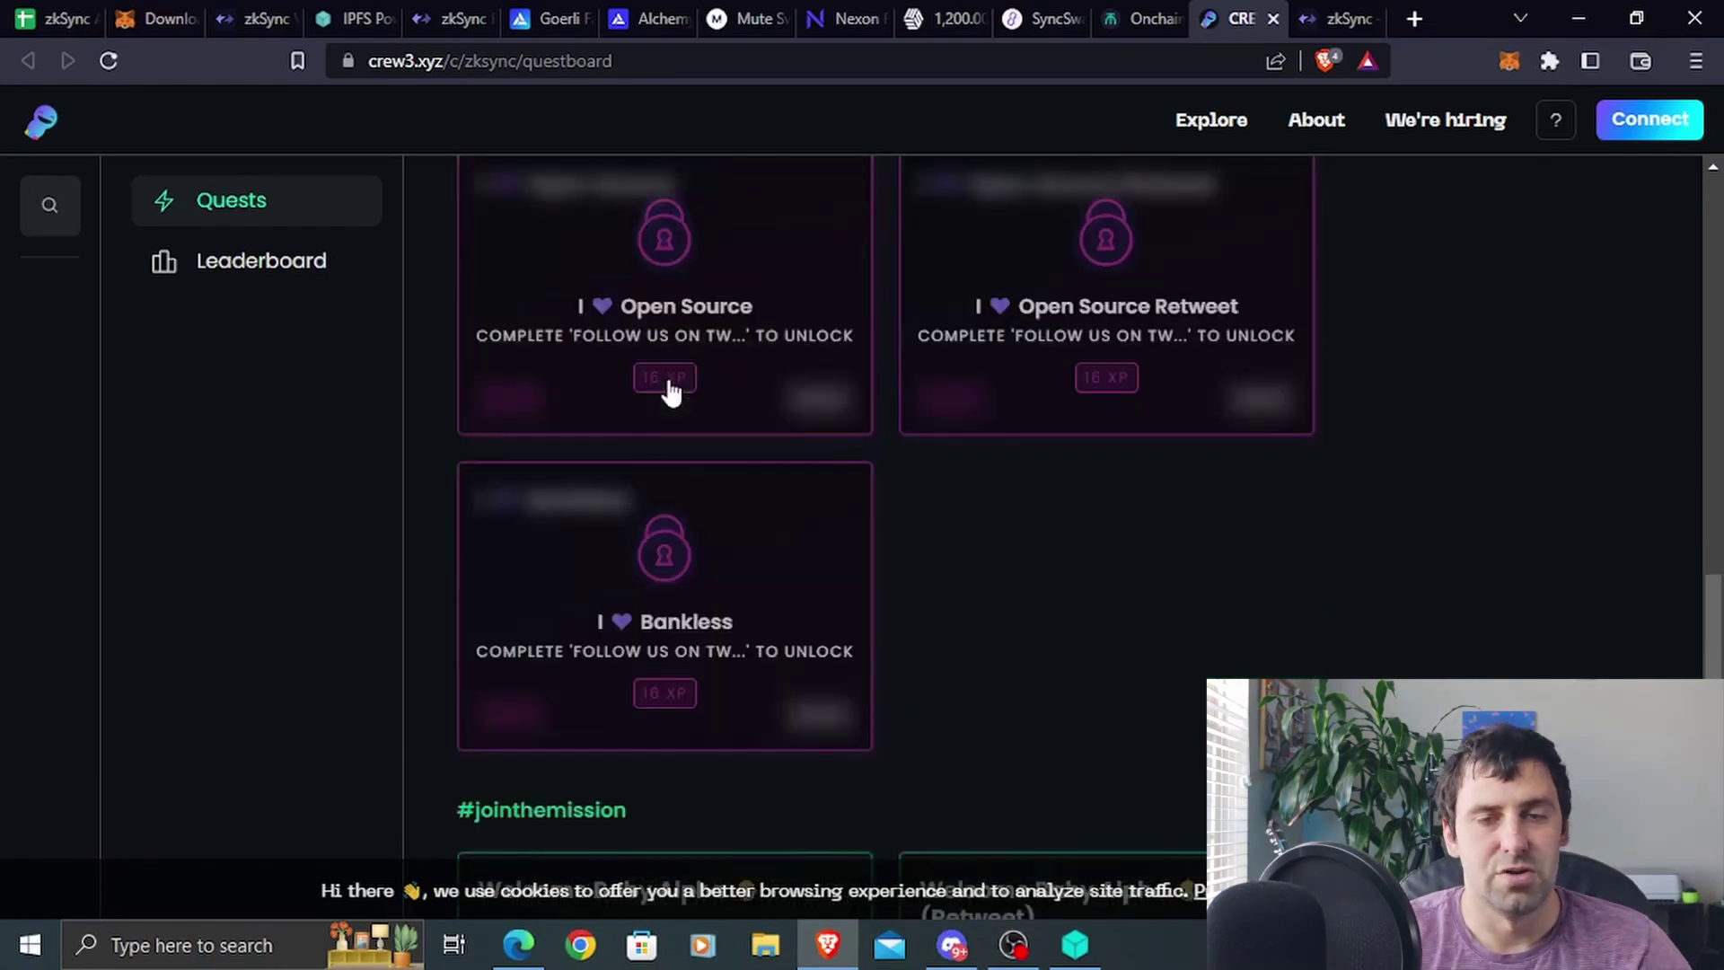